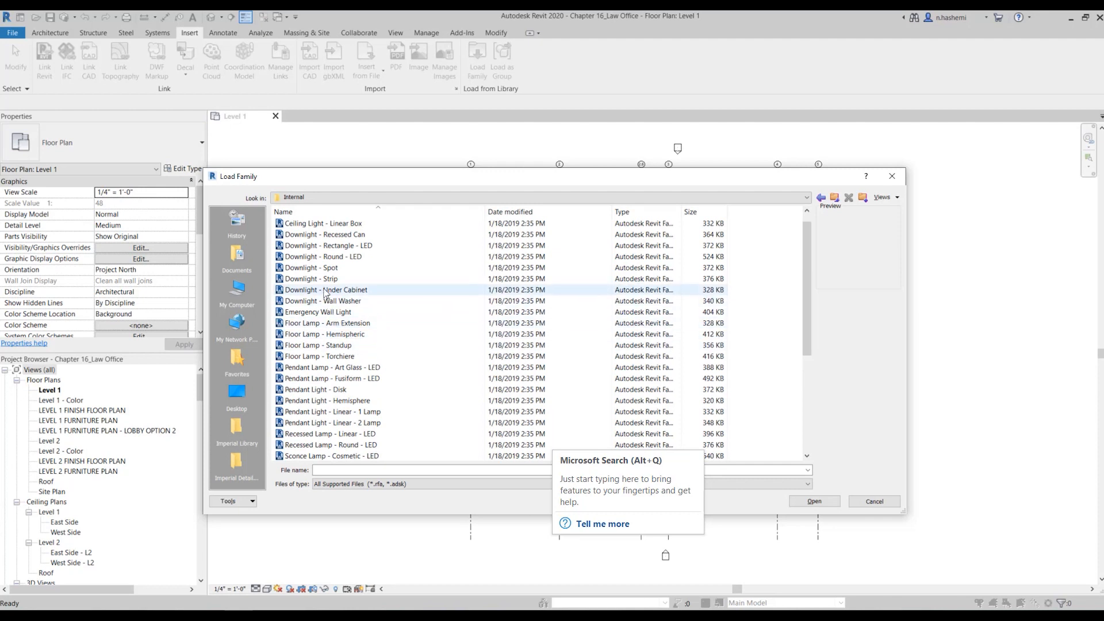
Select the Downlight - Recessed Can, Downlight - Spot and Pendant Light - Linear - 1 Lamp families for loading
left_click(364, 236)
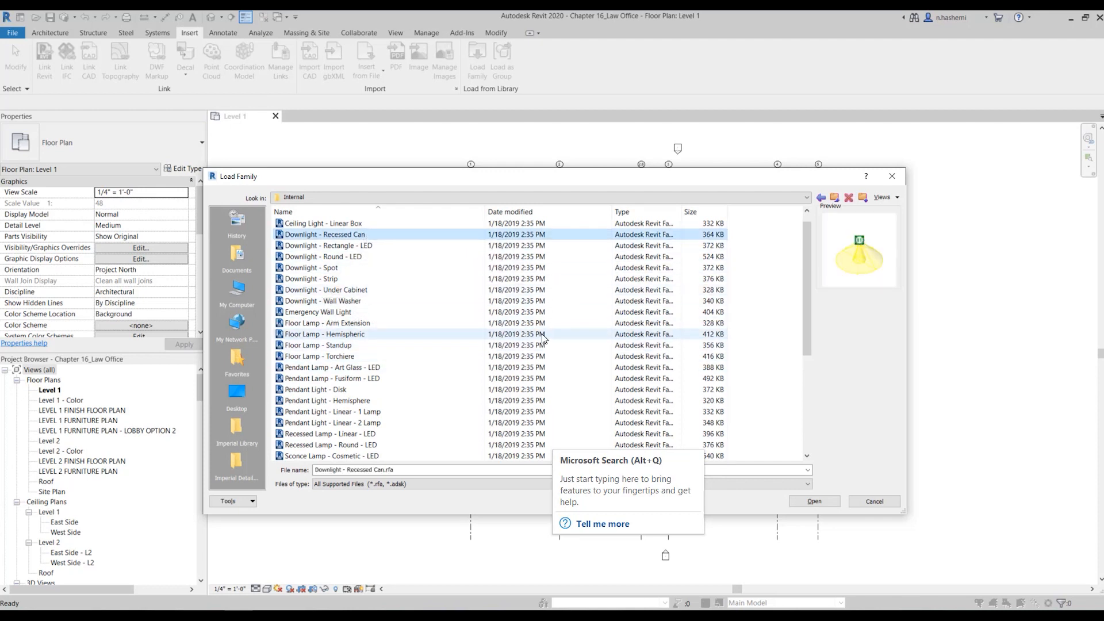
left_click(356, 267)
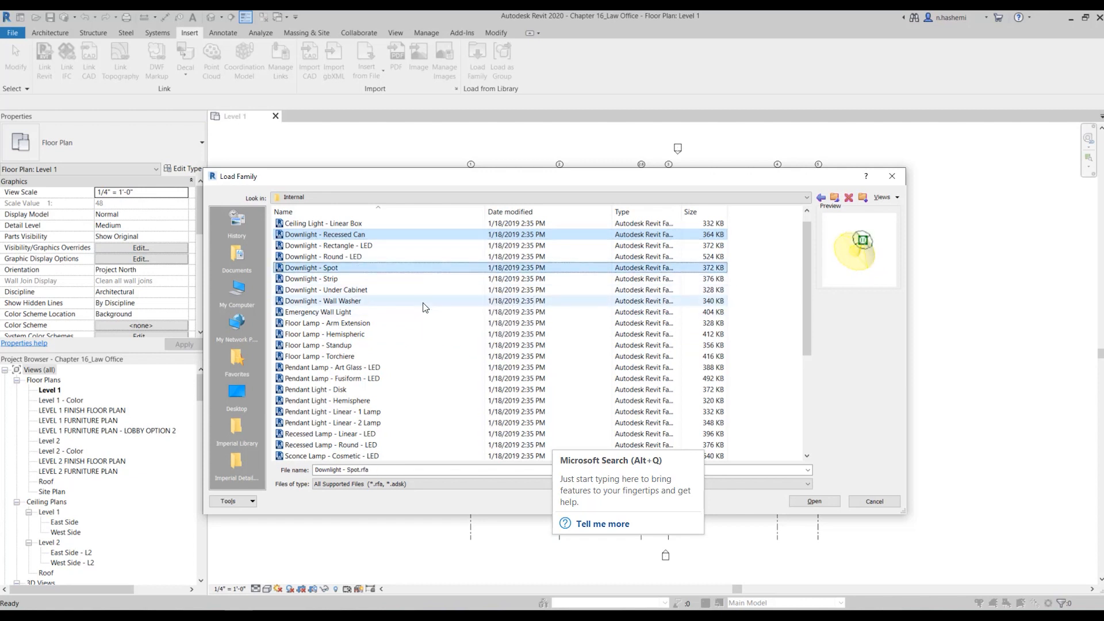
left_click(371, 414)
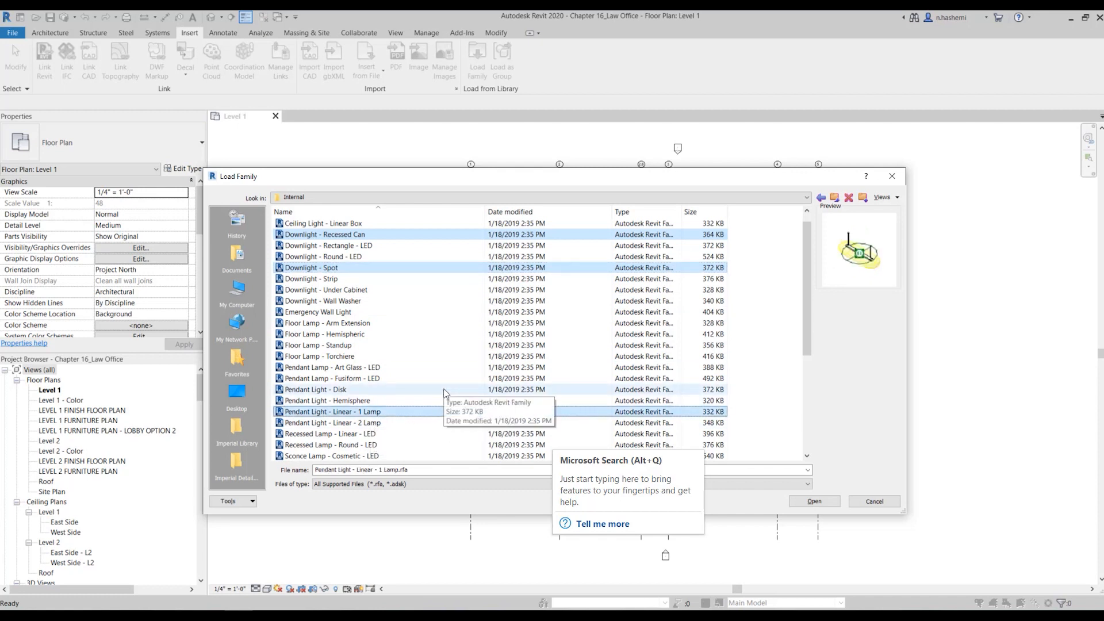
Add Sconce Light - Uplight, Troffer Light - 2x2 Parabolic and Troffer Light - 2x4 Parabolic to the selection and load all selected families
scroll(444, 393, "down", 2)
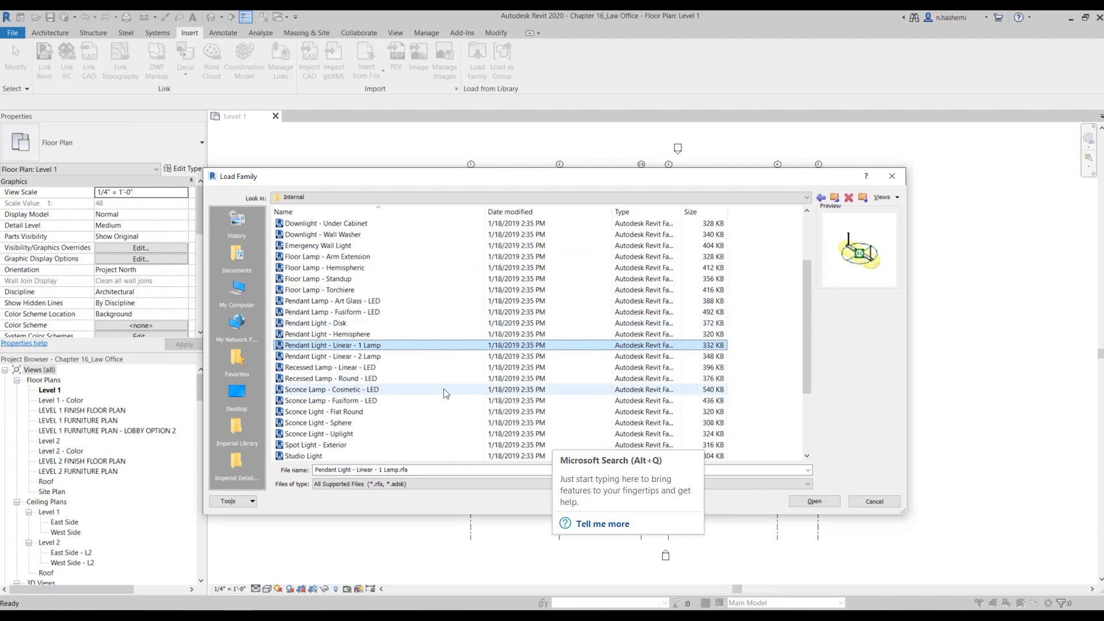
scroll(444, 393, "down", 1)
left_click(367, 400)
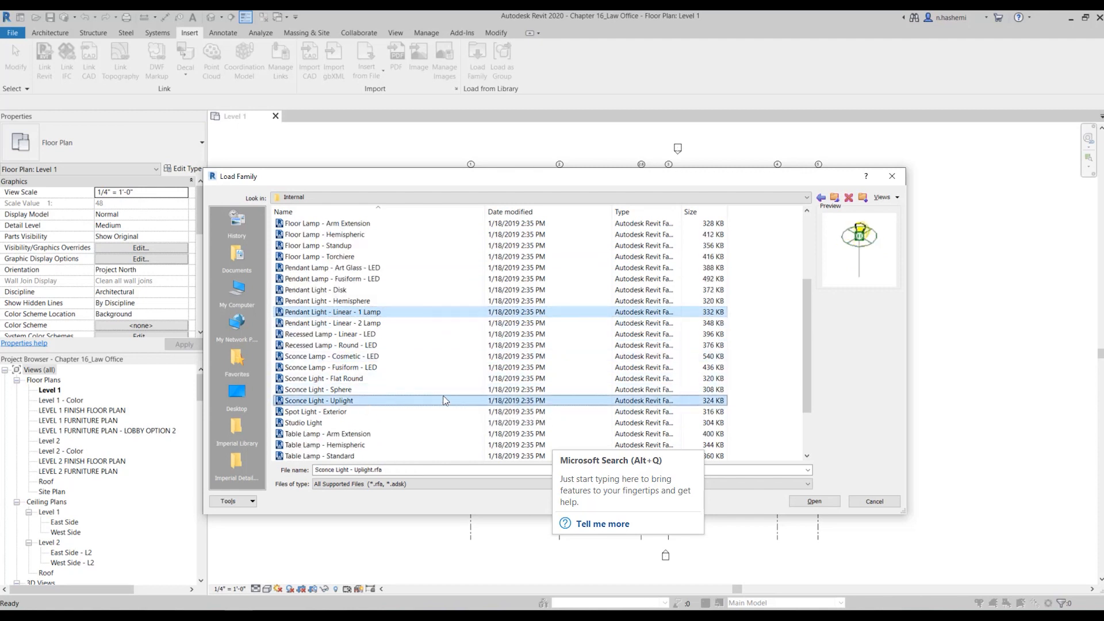
scroll(437, 397, "down", 2)
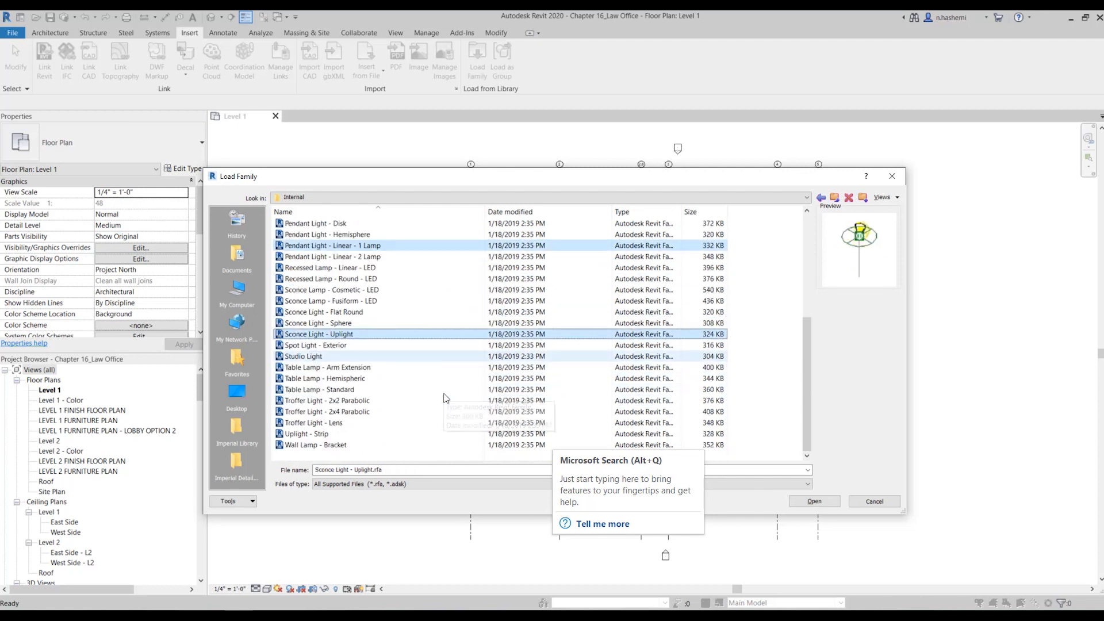
left_click(403, 401, "ctrl")
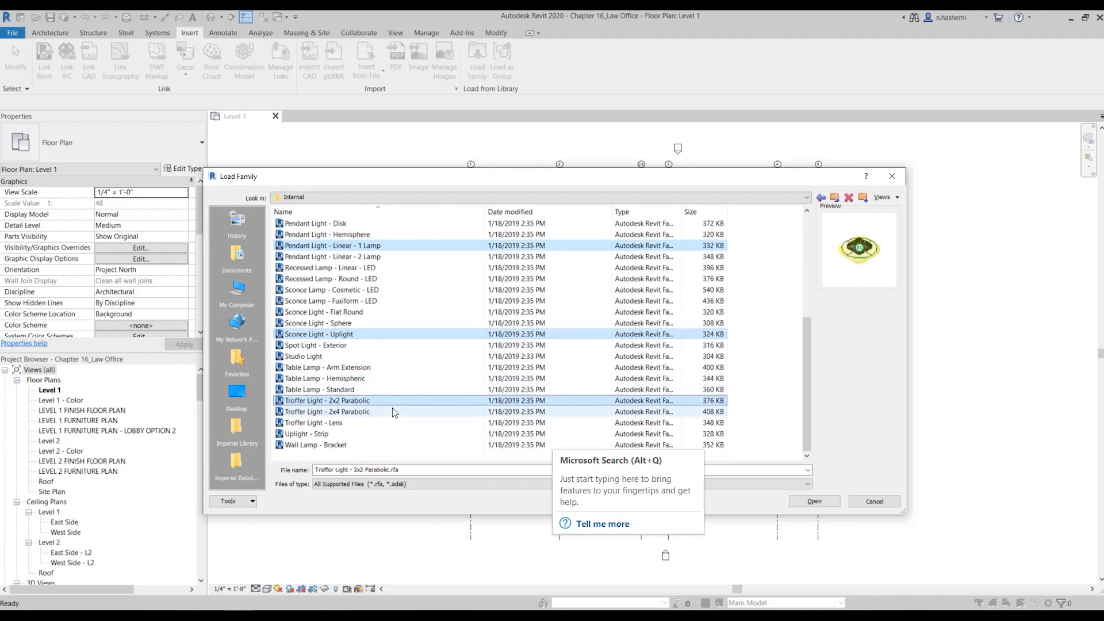
left_click(402, 411, "ctrl")
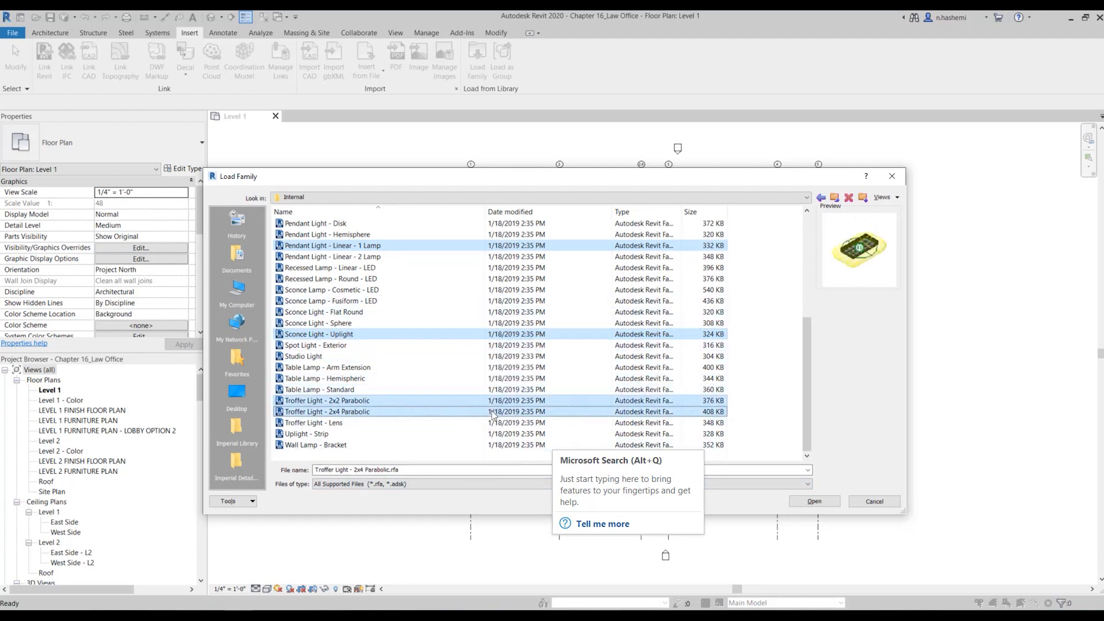
left_click(824, 502)
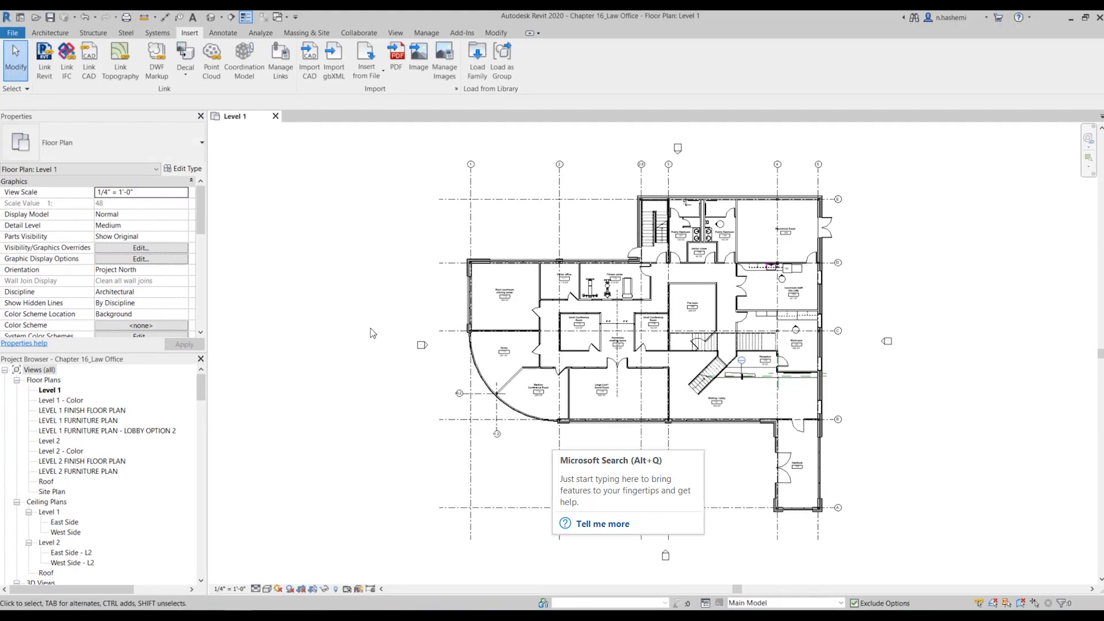
Open the Level 1 reflected ceiling plan
mouse_move(202, 394)
left_mouse_down()
mouse_move(202, 426)
mouse_move(205, 390)
left_mouse_up()
left_click(16, 421)
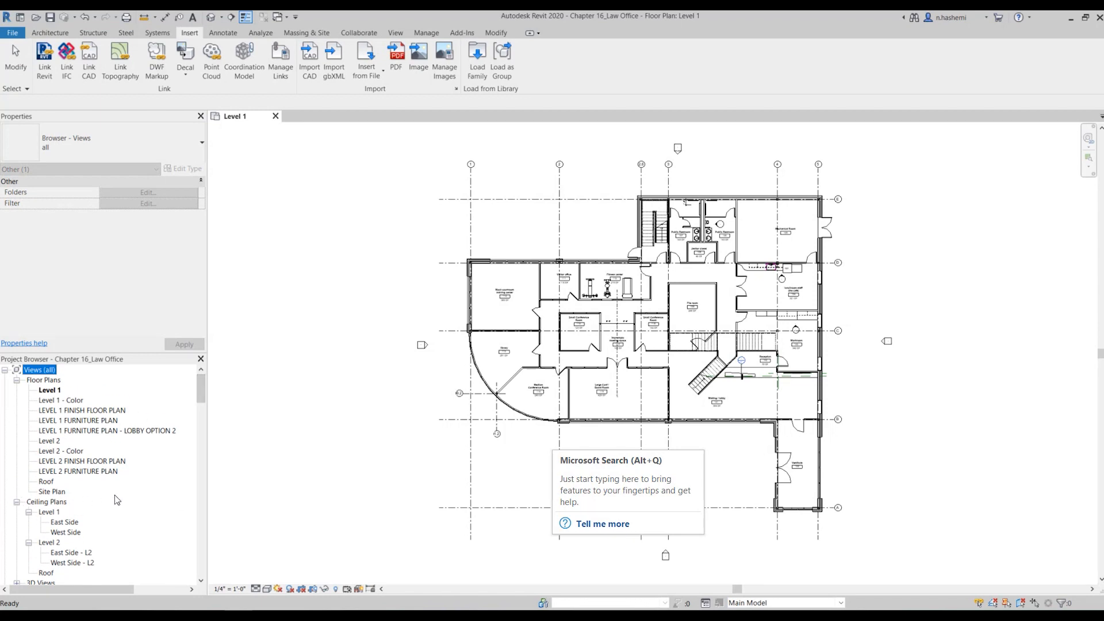
scroll(56, 500, "down", 1)
double_click(48, 503)
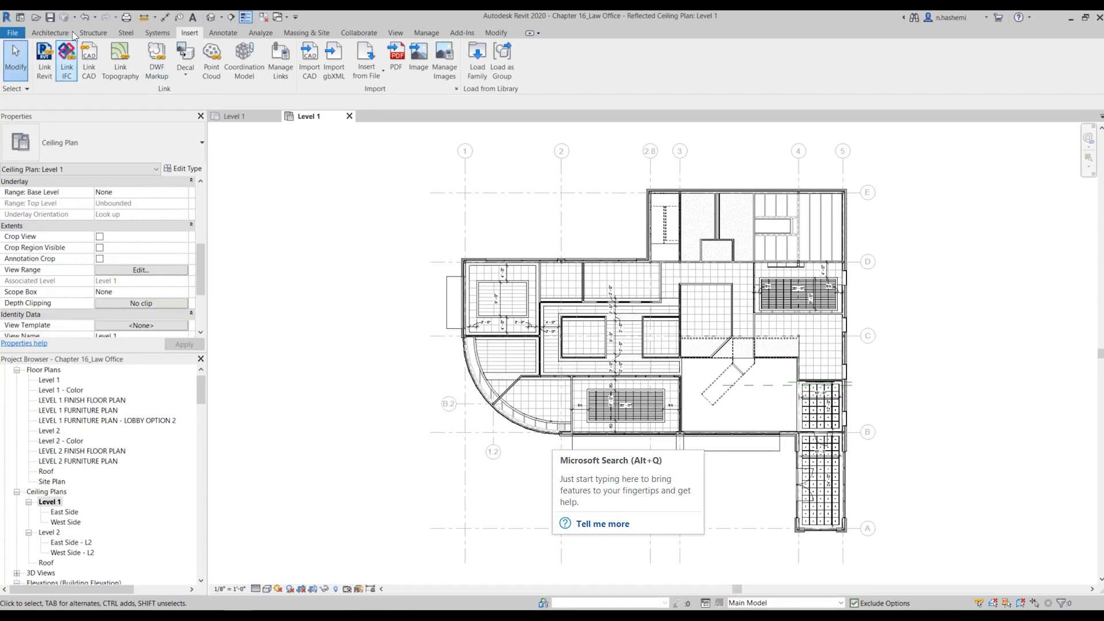
Place a Troffer Light - 2x2 Parabolic, 2'x2'(2 Lamp) - 120V, on the ceiling near the upper-left area of the western small conference room
left_click(50, 32)
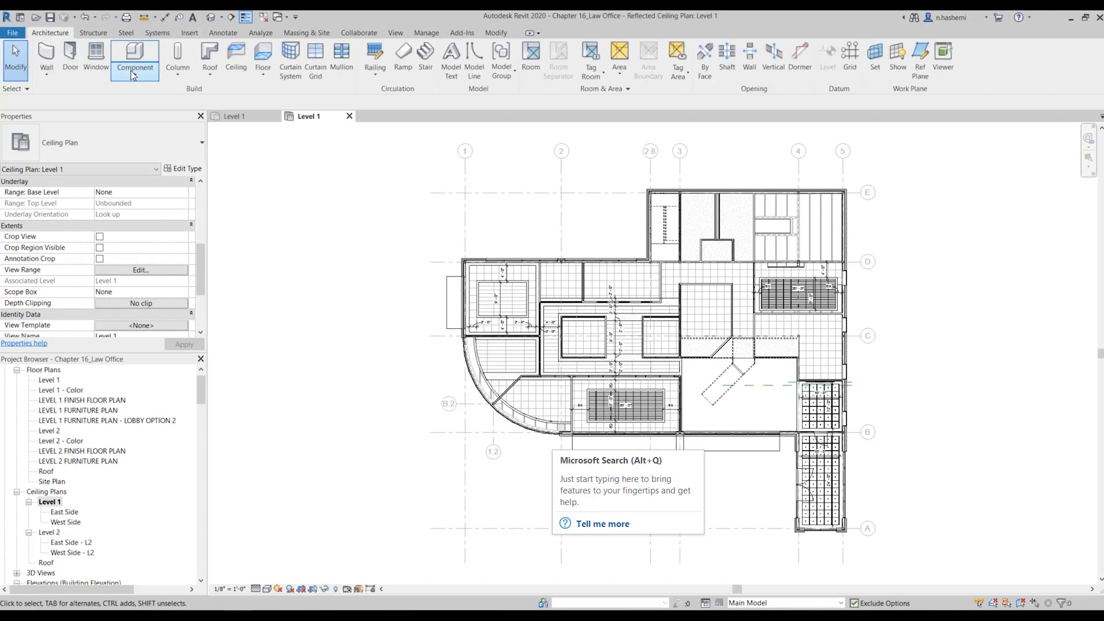
left_click(145, 54)
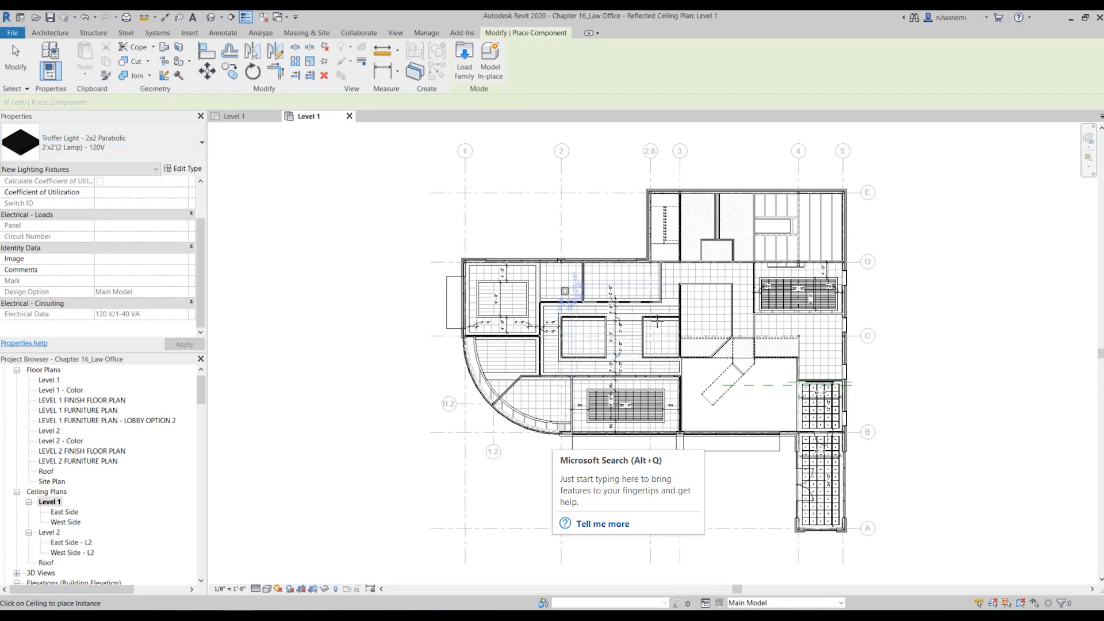
scroll(595, 342, "up", 5)
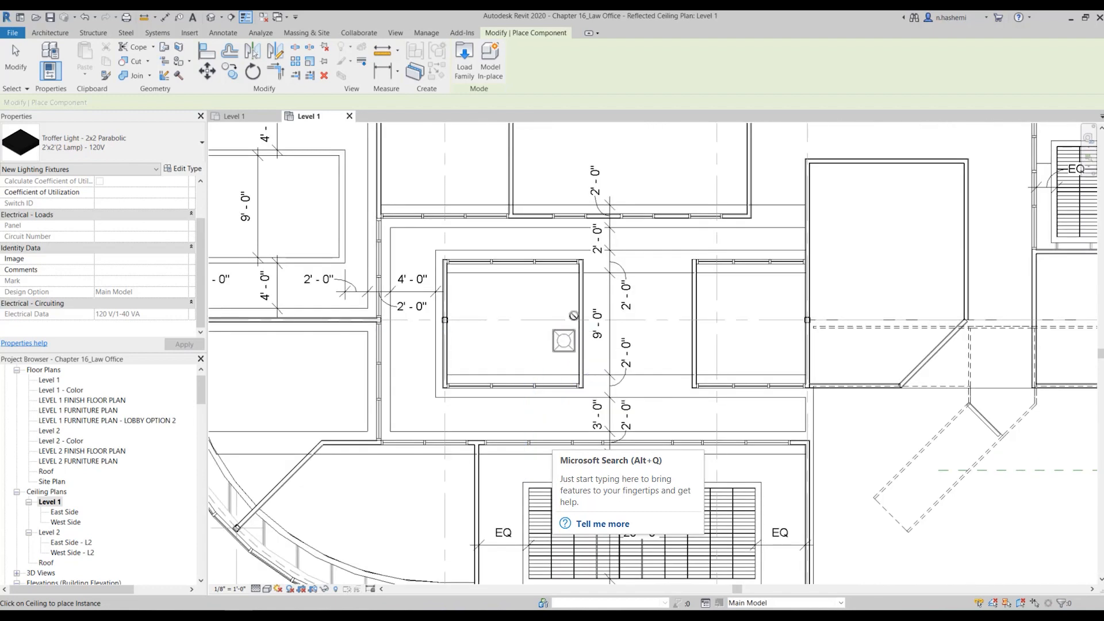
scroll(570, 319, "up", 1)
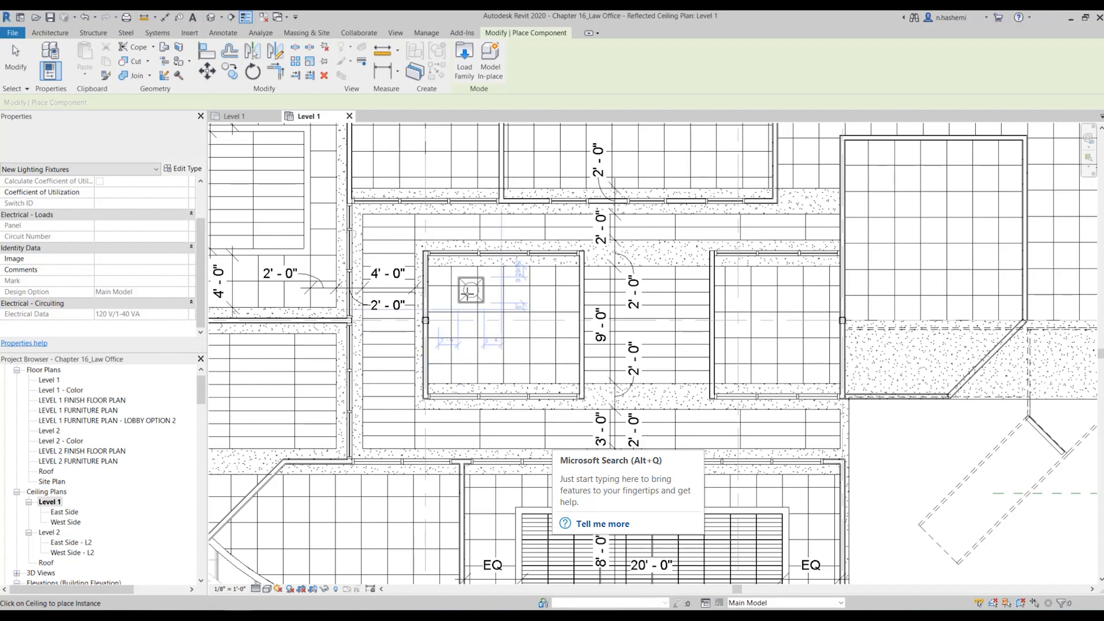
scroll(469, 294, "up", 3)
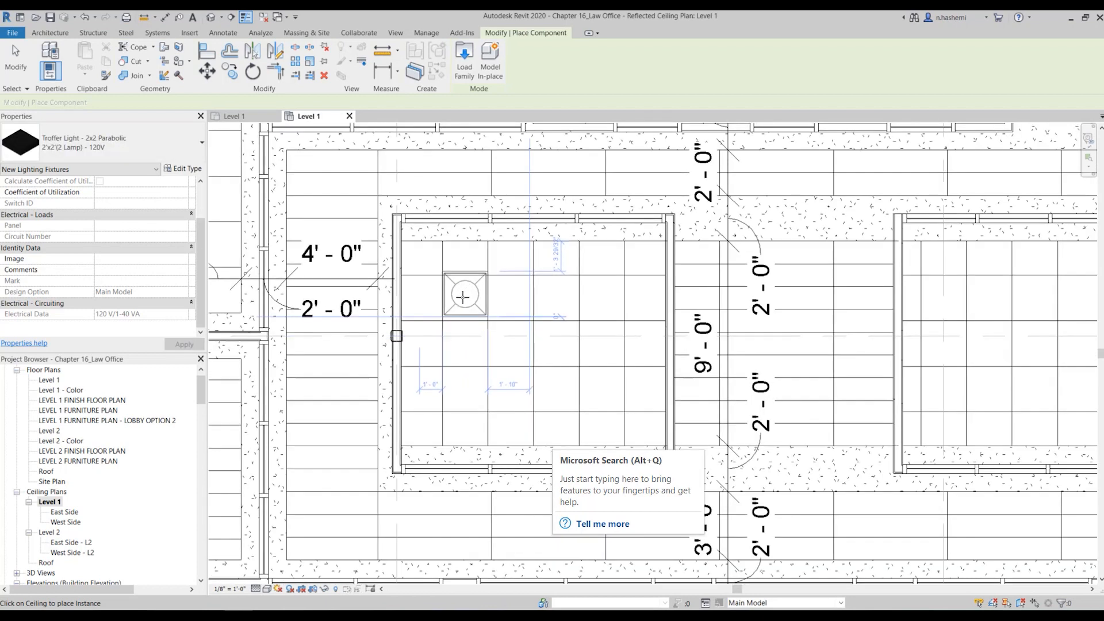
scroll(461, 298, "up", 2)
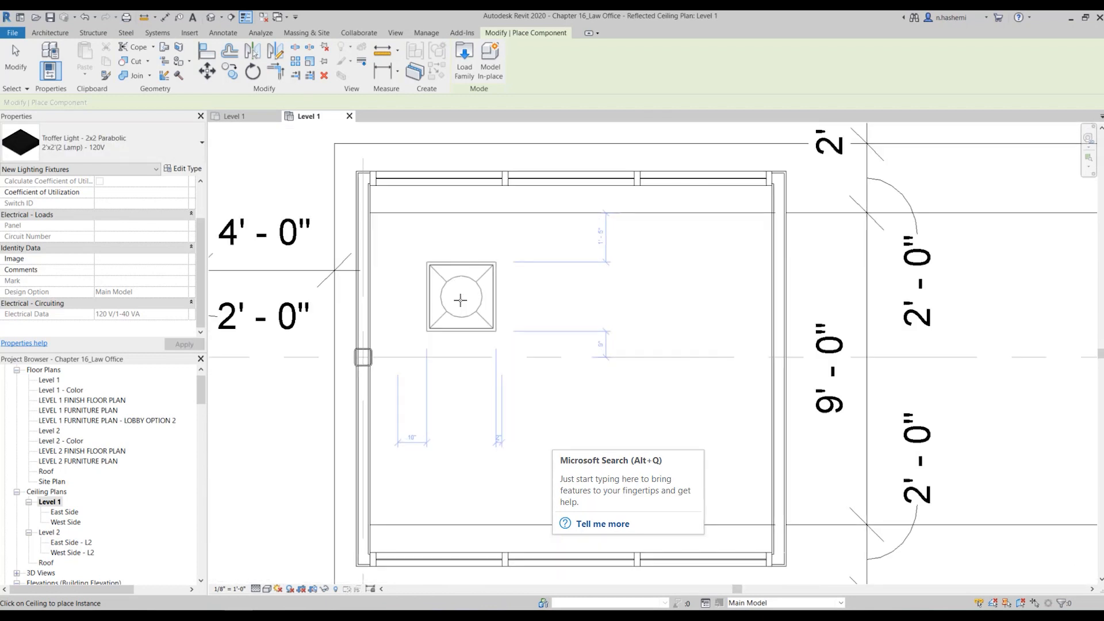
left_click(455, 305)
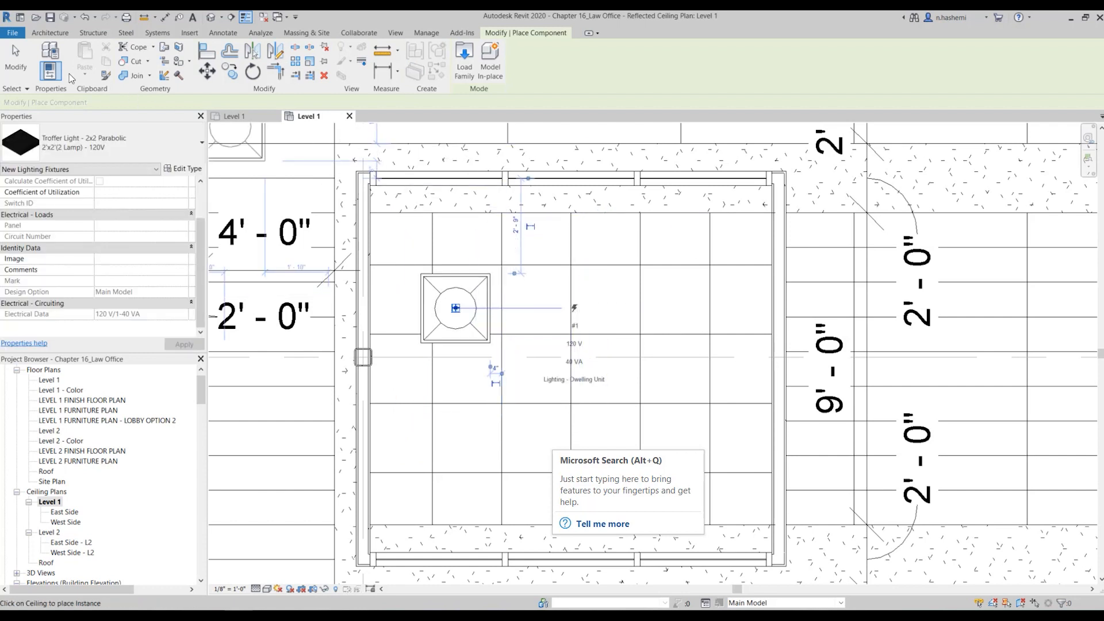
Align the troffer's right and upper edges with the adjacent ceiling grid lines so it fills one tile
left_click(206, 53)
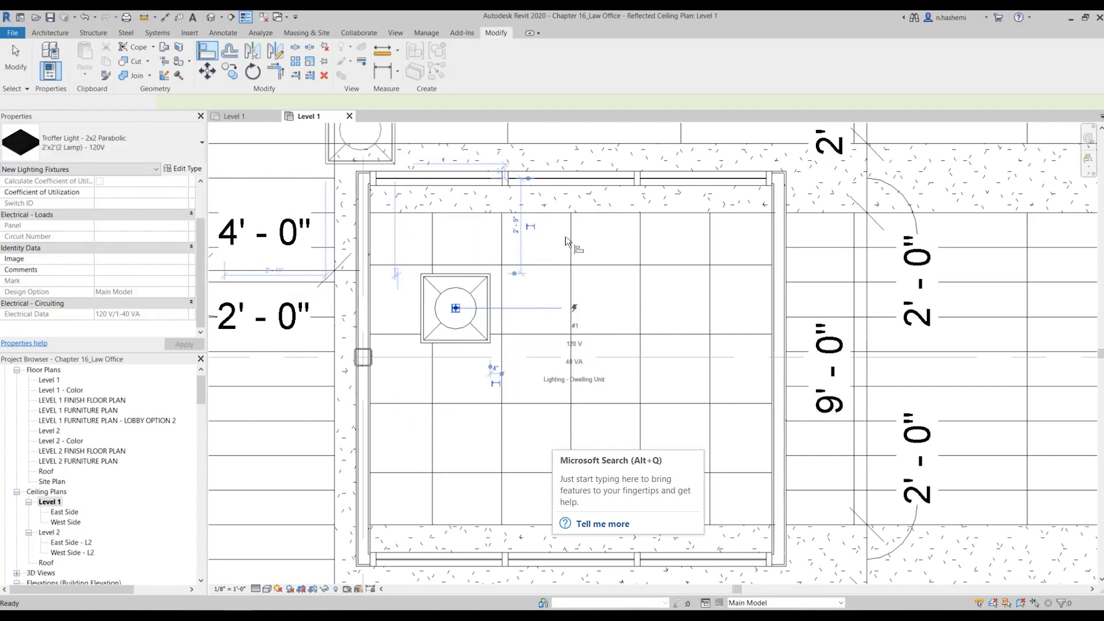
left_click(489, 281)
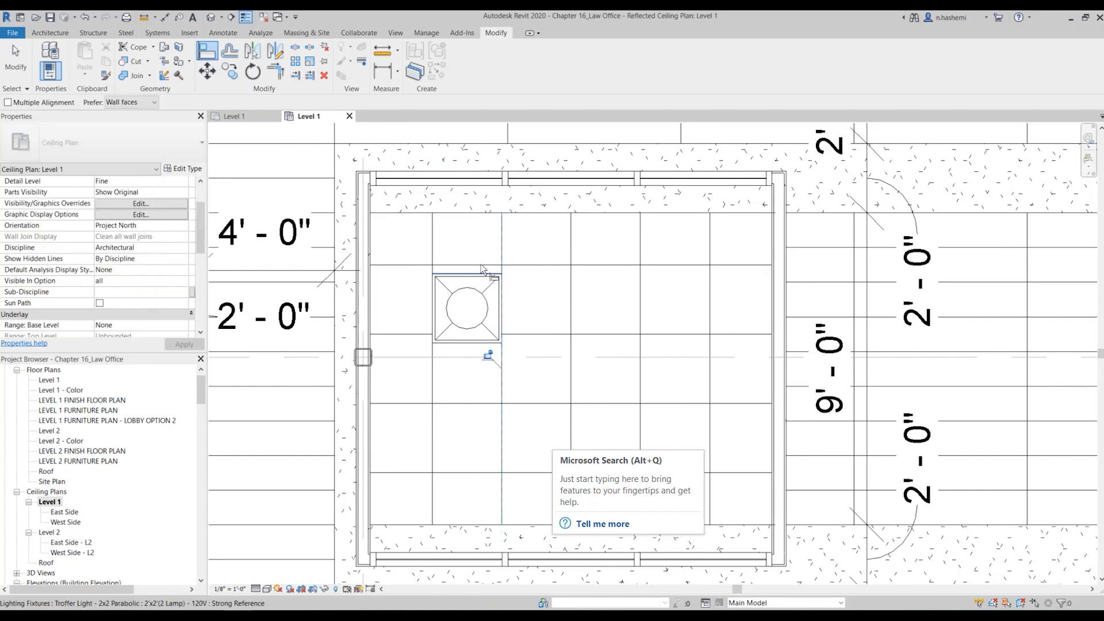
left_click(481, 267)
left_click(481, 275)
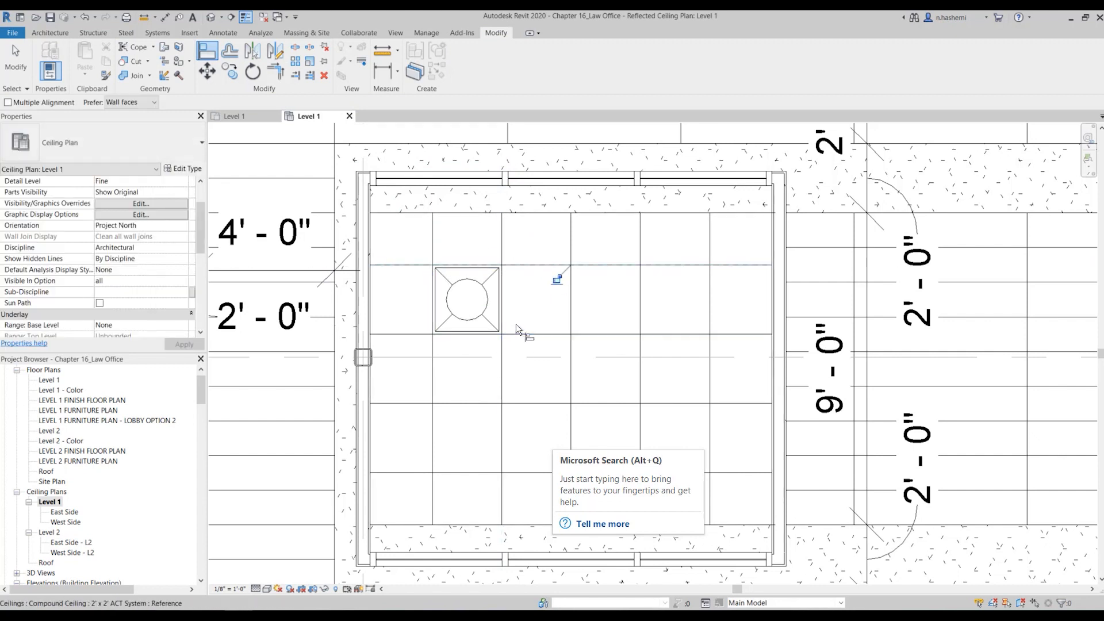
key("Escape")
key("Escape")
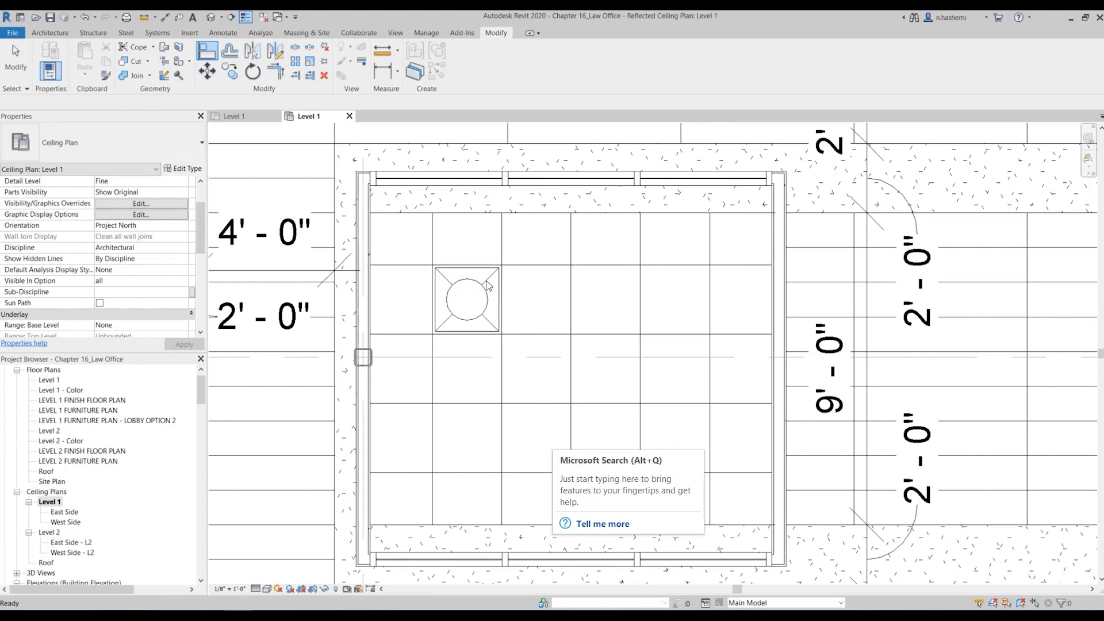
Copy the troffer 4' straight down the plan onto the ceiling grid in the same room
left_click(492, 290)
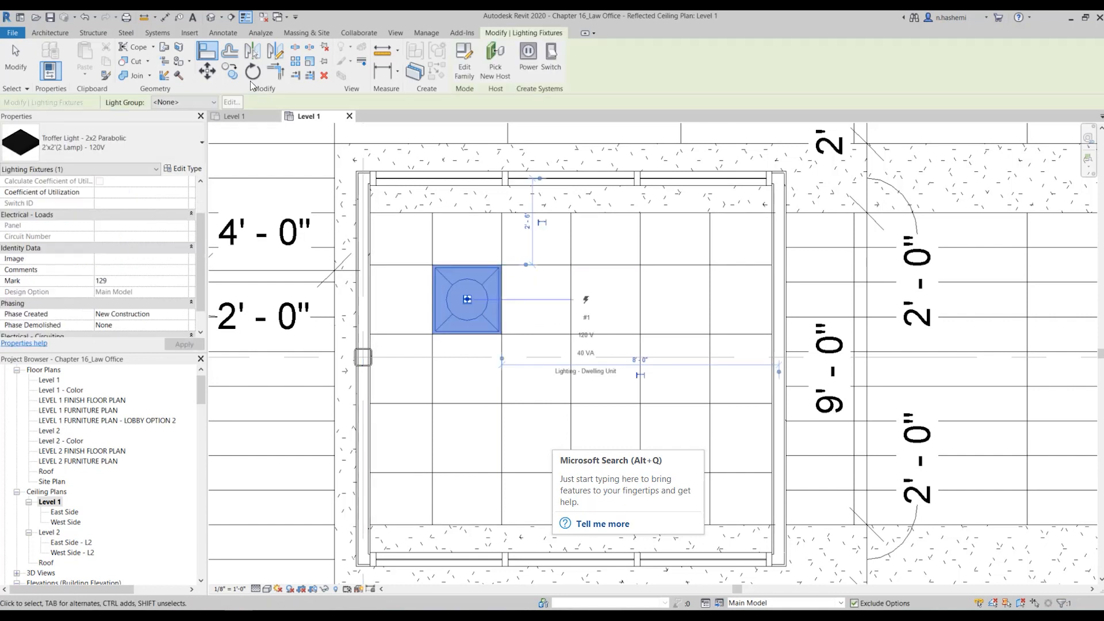
left_click(230, 71)
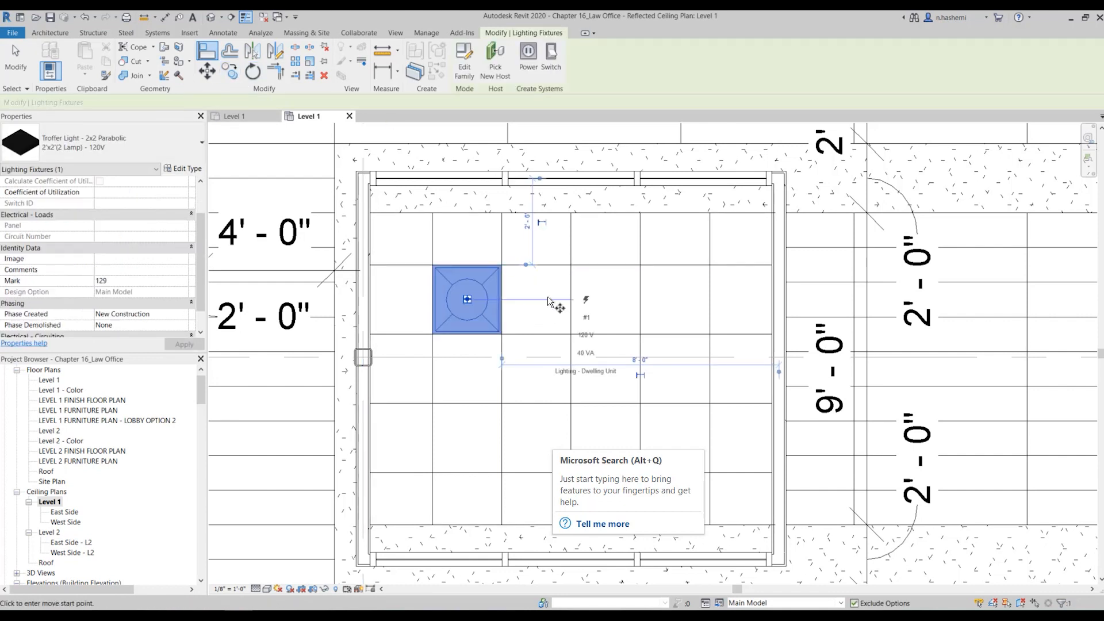
left_click(501, 333)
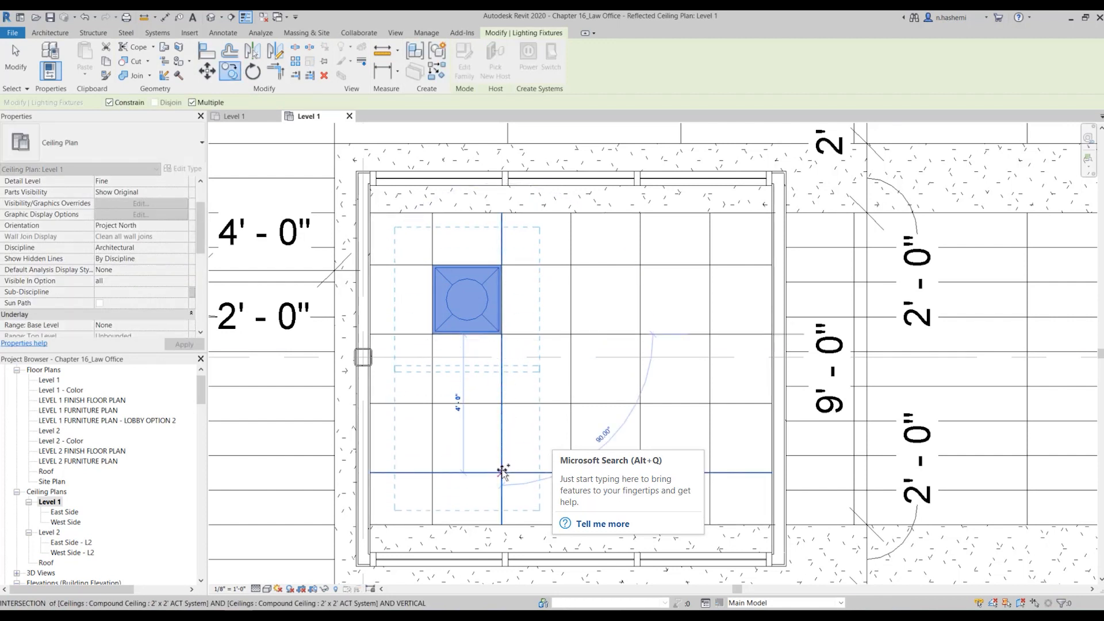
left_click(517, 445)
key("Escape")
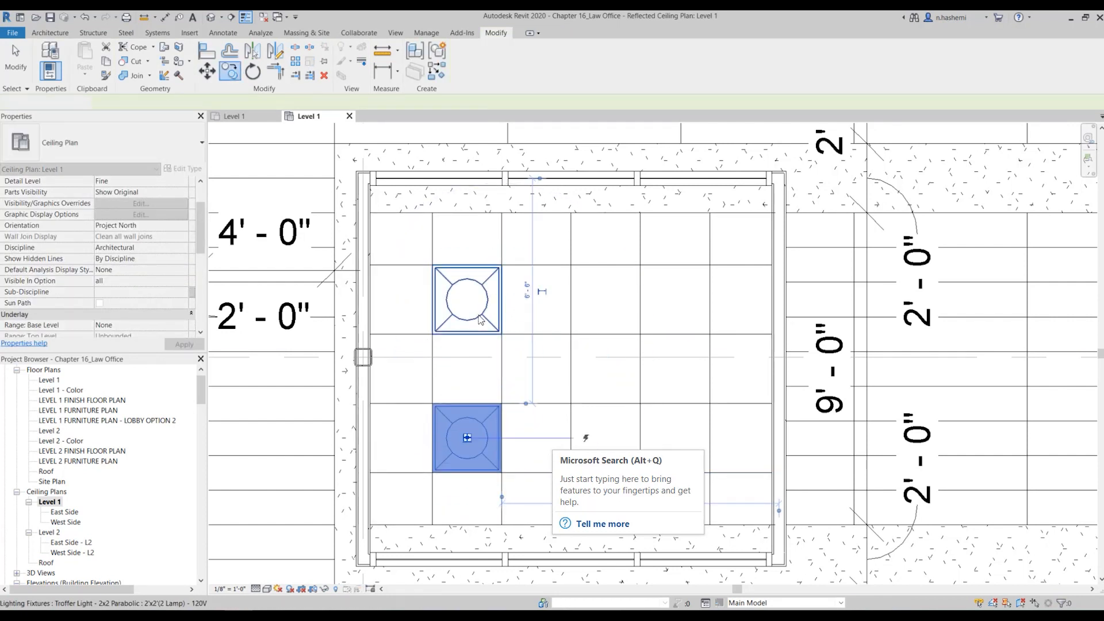
Copy both troffers two ceiling tiles to the right in the same room, with multiple copies enabled
left_click(478, 328)
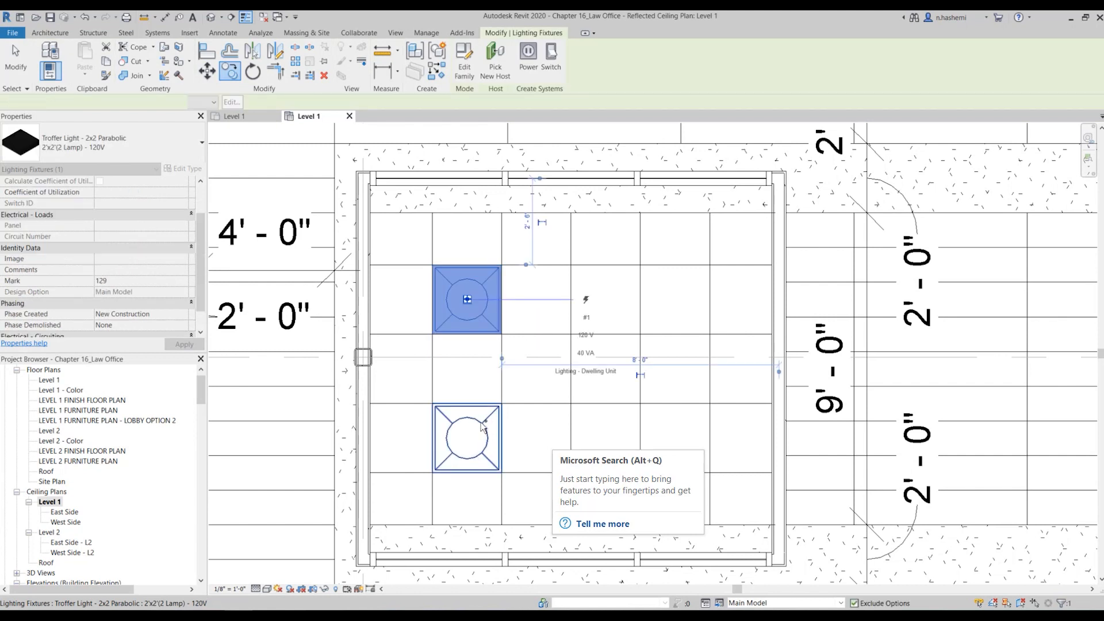
left_click(492, 409, "ctrl")
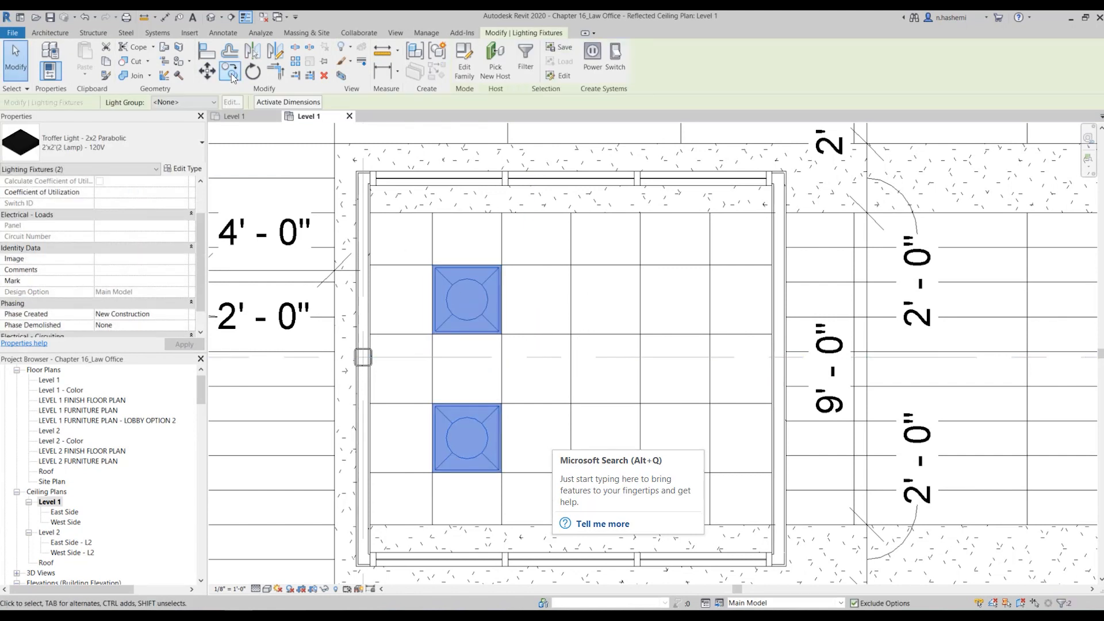
key("c")
key("o")
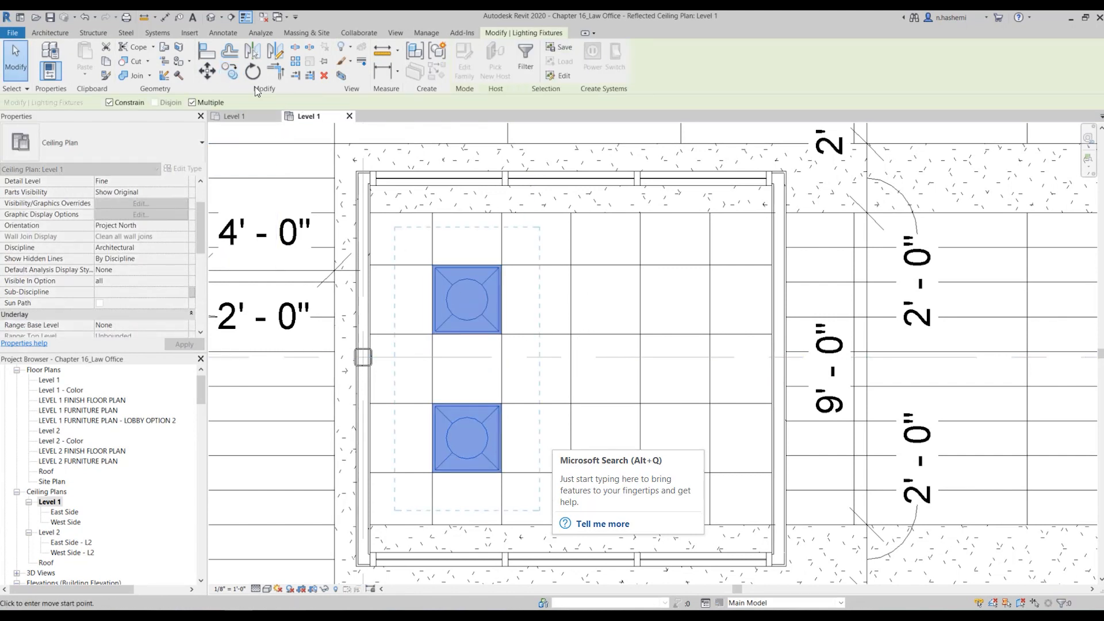
left_click(192, 103)
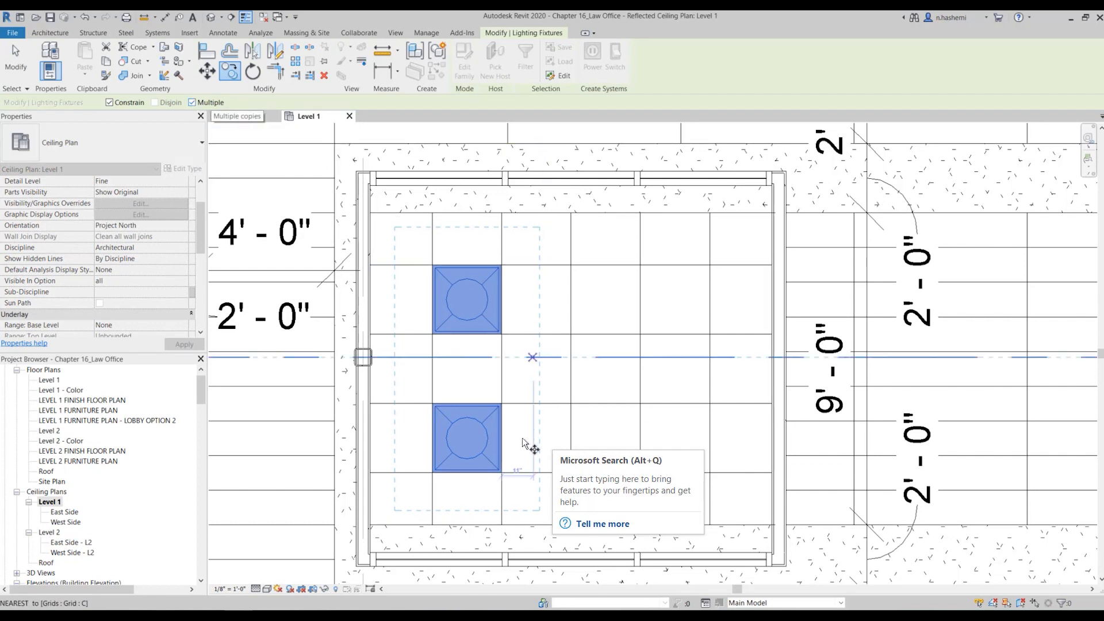
scroll(367, 287, "down", 1)
scroll(482, 452, "up", 2)
scroll(483, 452, "up", 1)
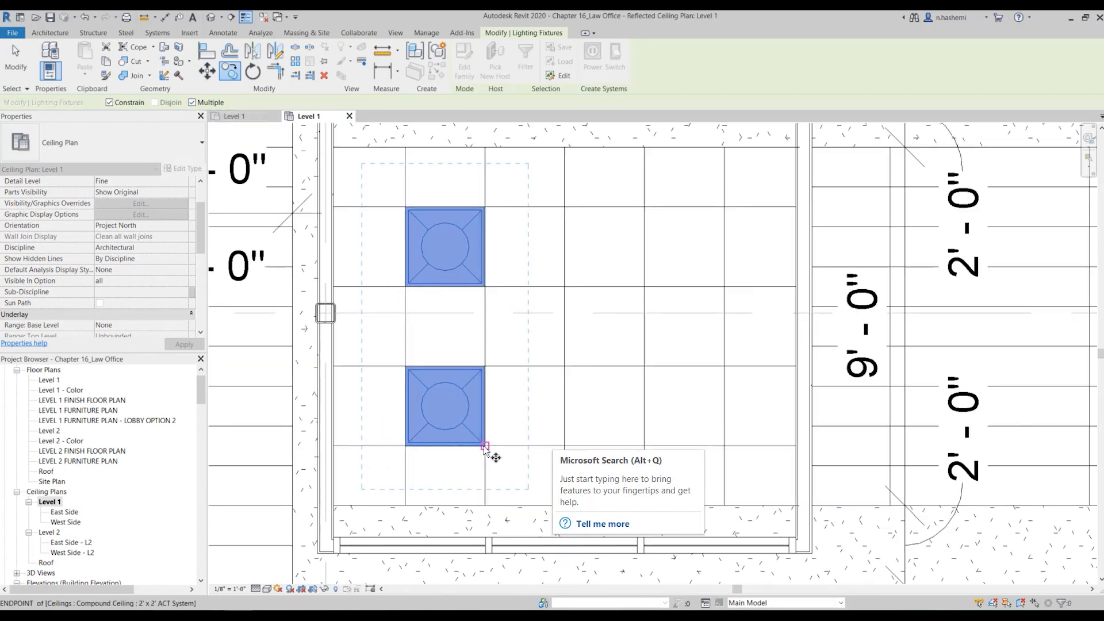
left_click(644, 446)
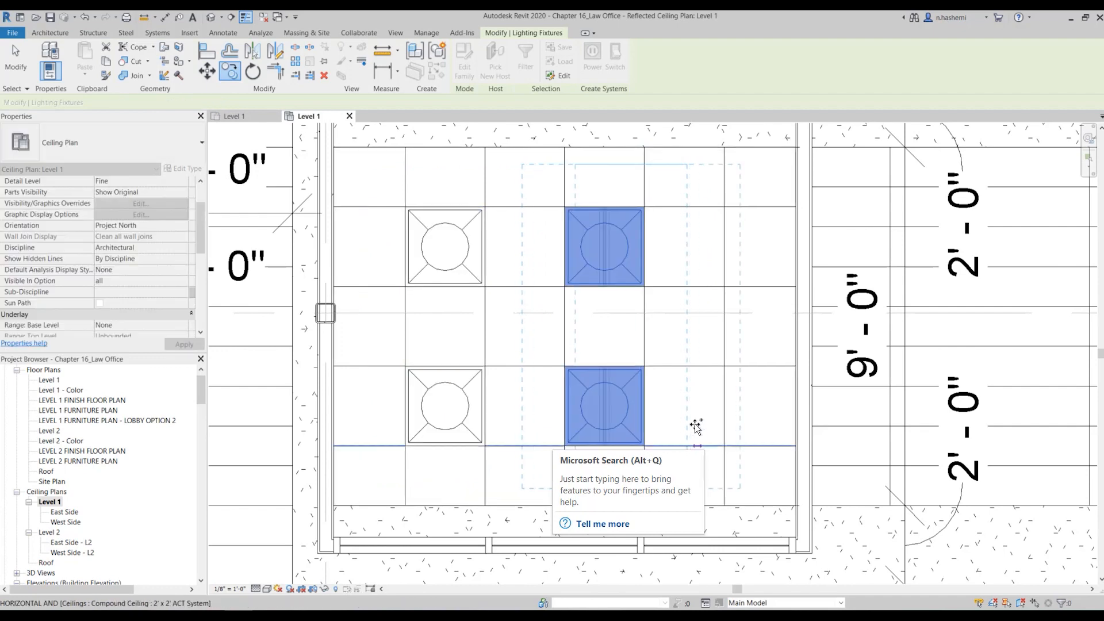
Place another copy of the troffer pair on the ceiling grid of the eastern small conference room, level with the existing fixtures
scroll(468, 348, "down", 5)
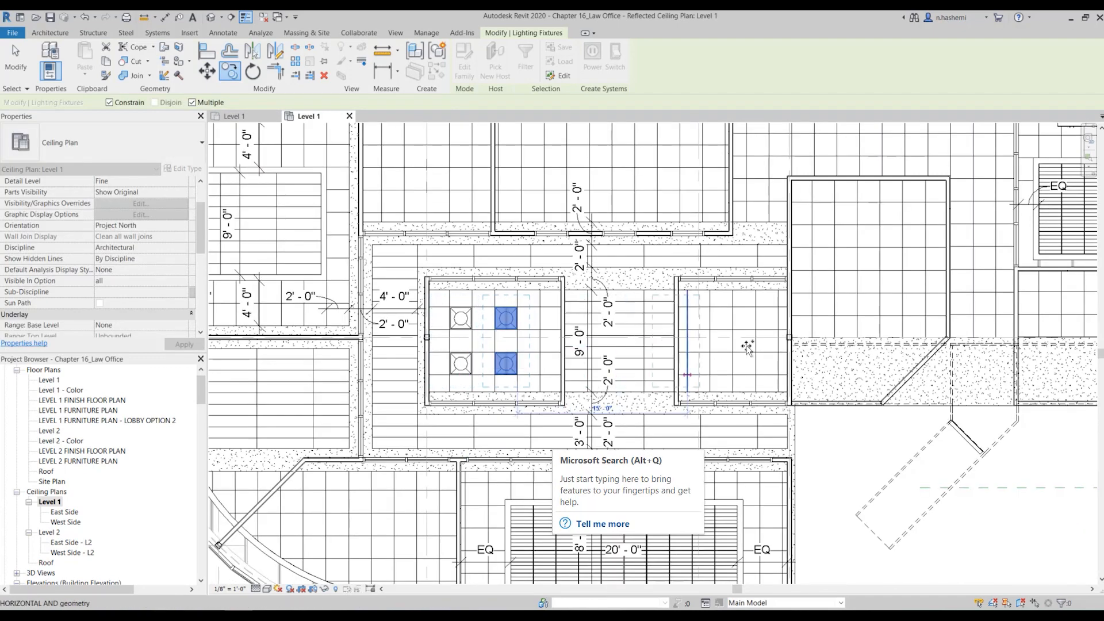
scroll(733, 359, "up", 3)
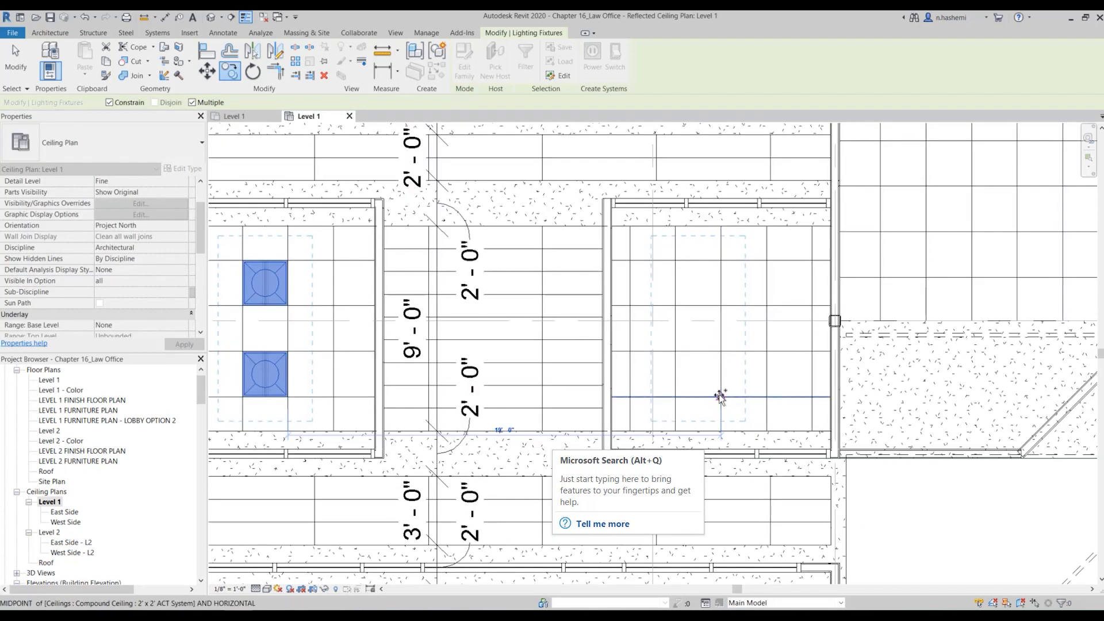
left_click(720, 396)
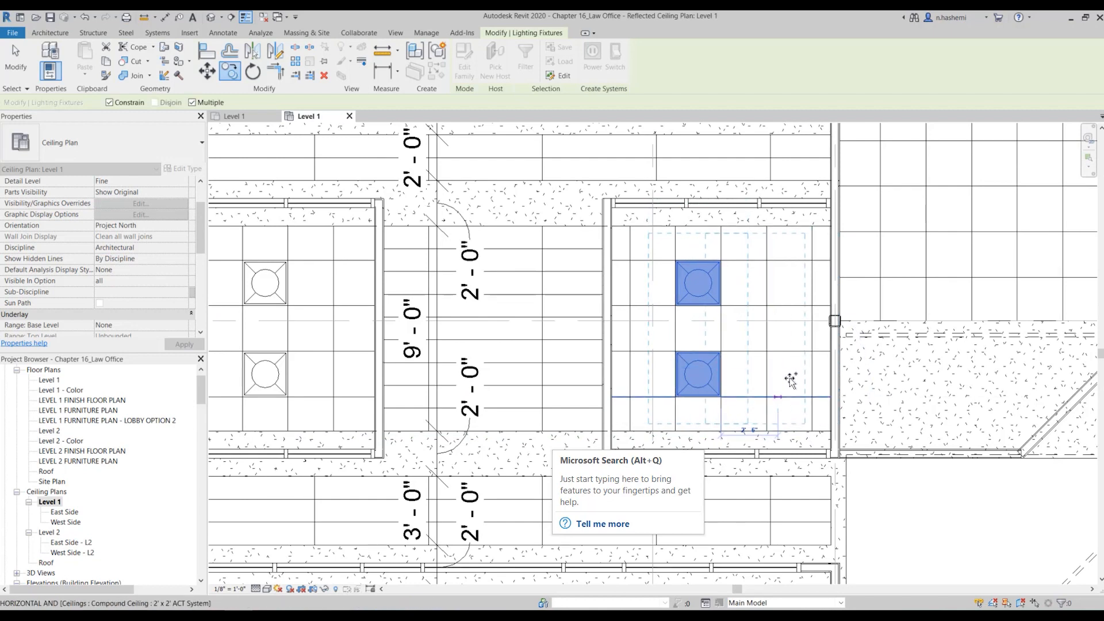
Place a final copy of the troffer pair two ceiling tiles to the right in the eastern small conference room and finish copying
left_click(811, 397)
scroll(773, 293, "down", 3)
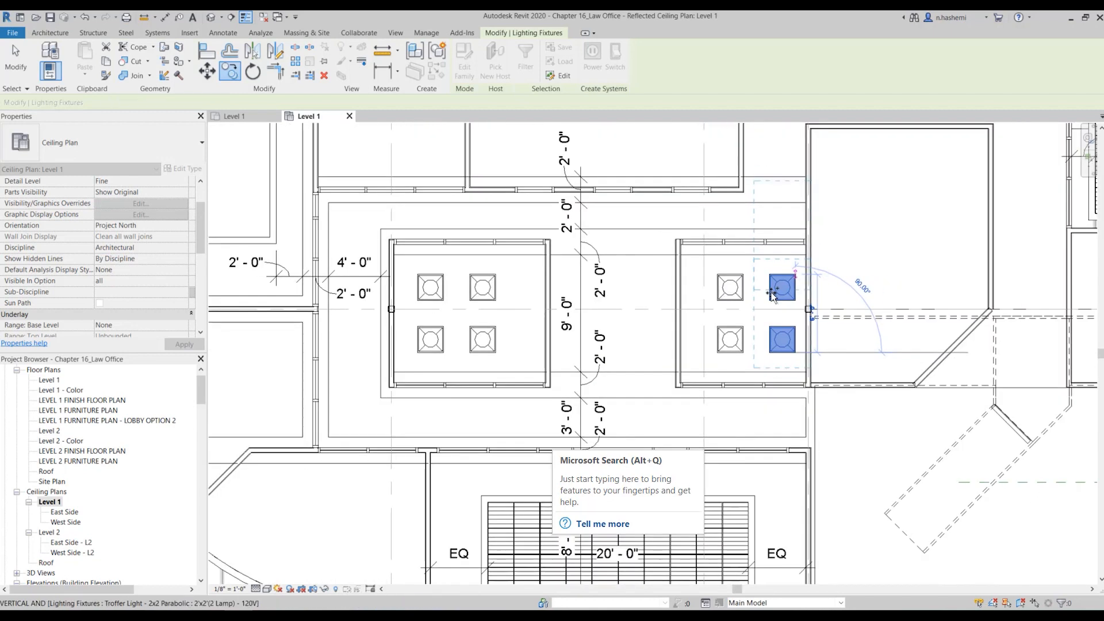
key("Escape")
scroll(663, 258, "down", 2)
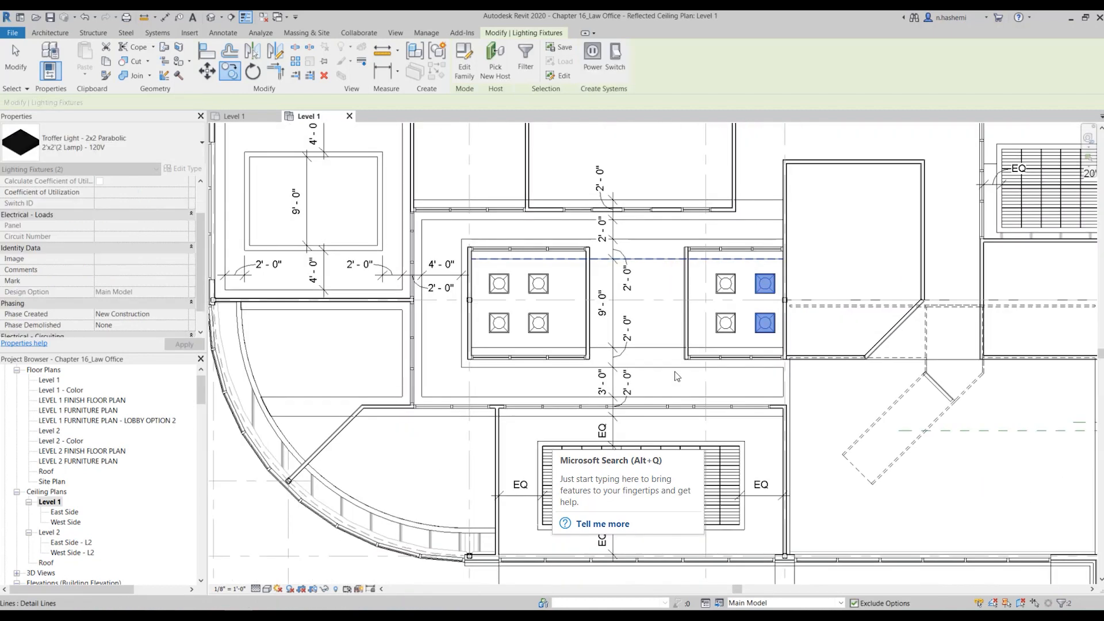
Select all ten DJS USG Topo 3D 4panel Down8 panels in the large conference room's 20' by 8' ceiling area and clear them from view
scroll(714, 490, "up", 3)
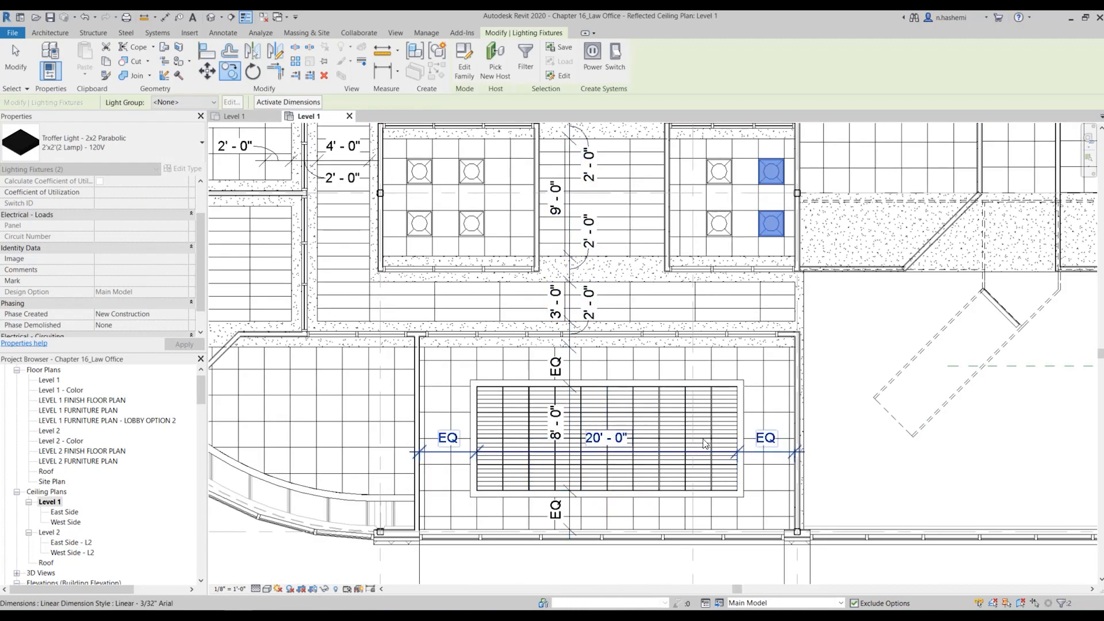
scroll(702, 486, "up", 1)
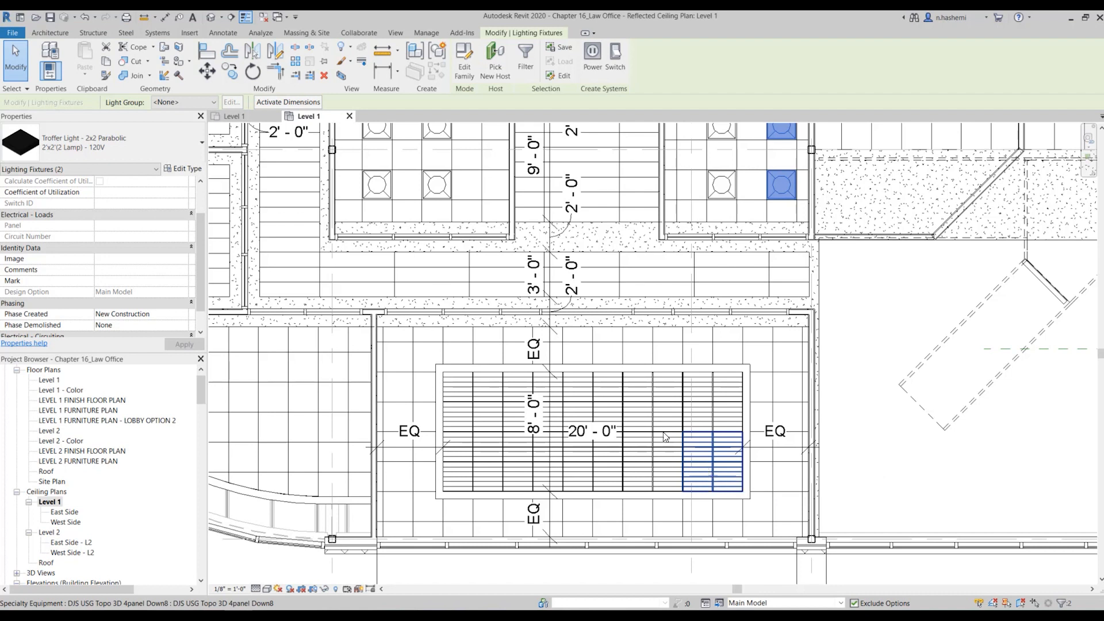
left_click(698, 414)
left_click(653, 410, "ctrl")
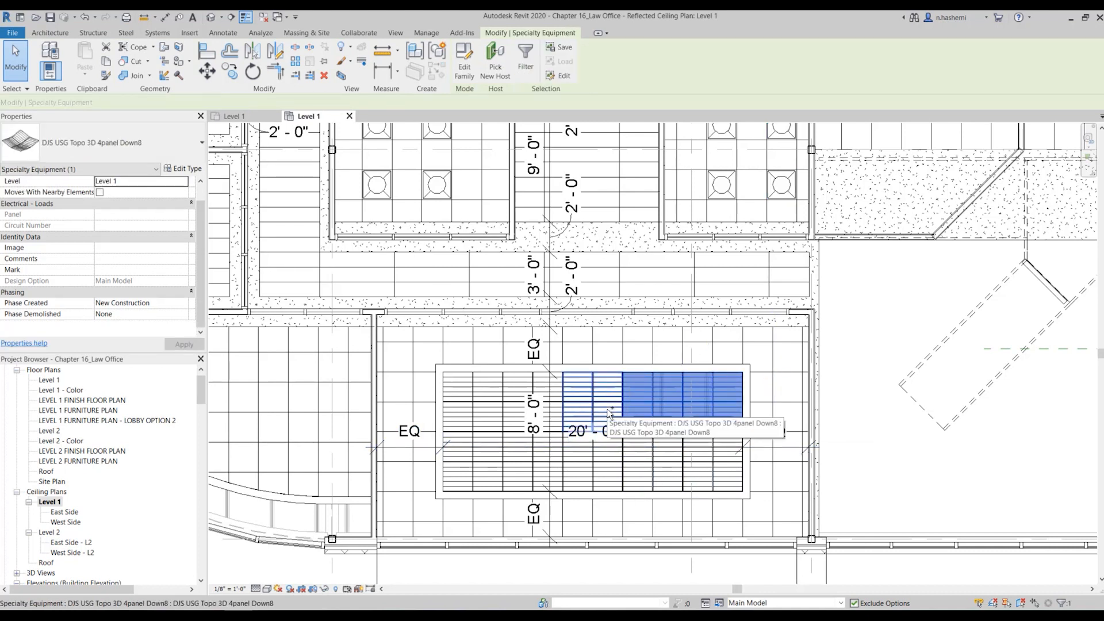
left_click(597, 412, "ctrl")
left_click(535, 415, "ctrl")
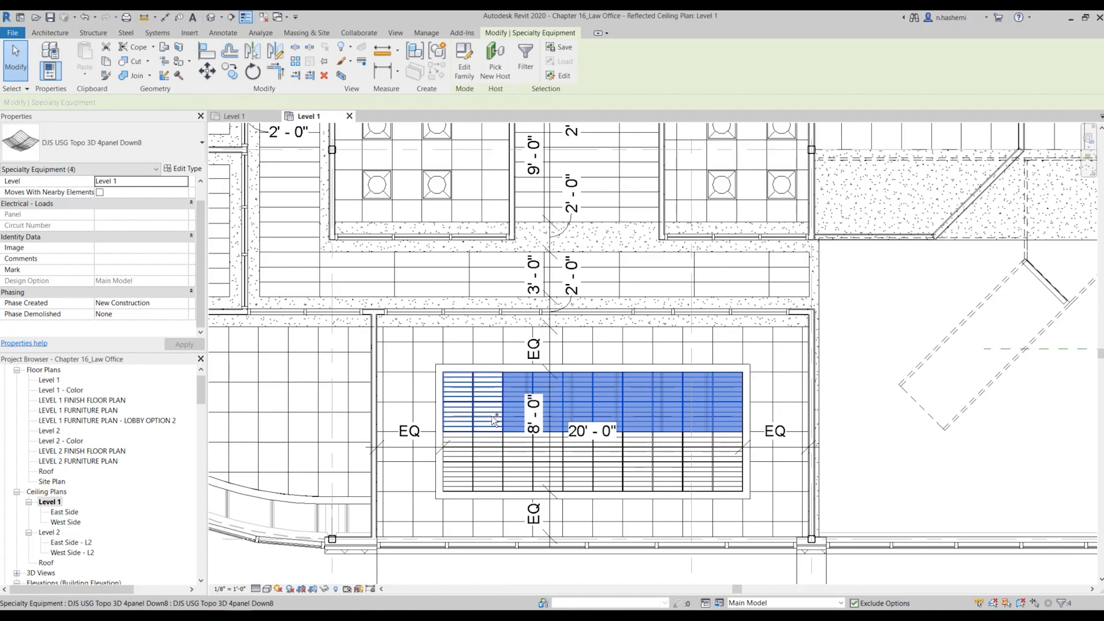
left_click(489, 413, "ctrl")
left_click(500, 480, "ctrl")
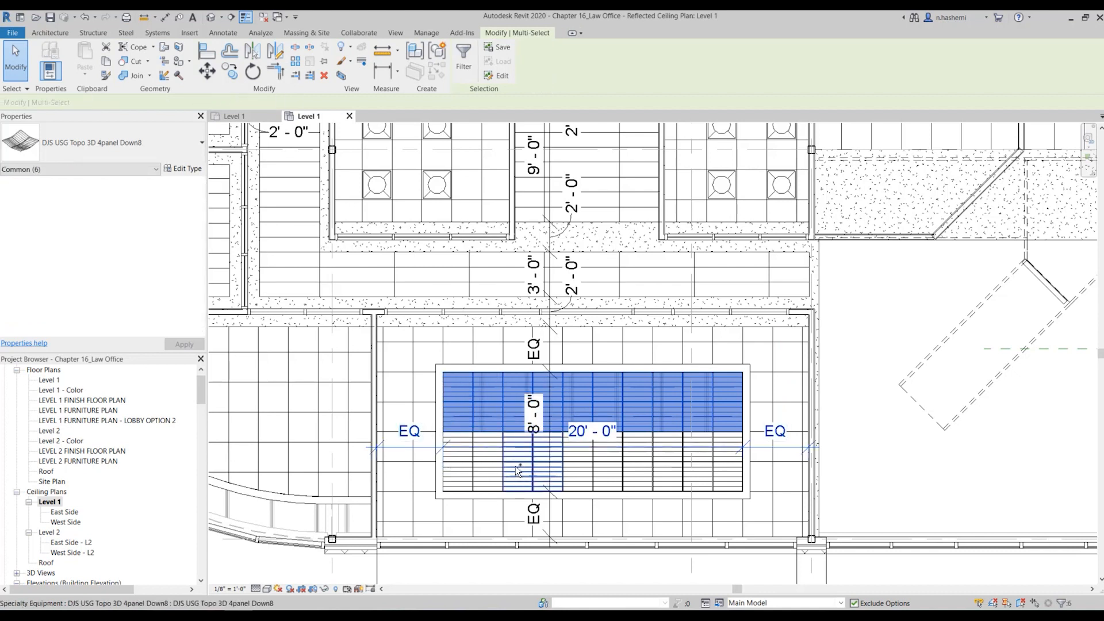
left_click(422, 449, "ctrl")
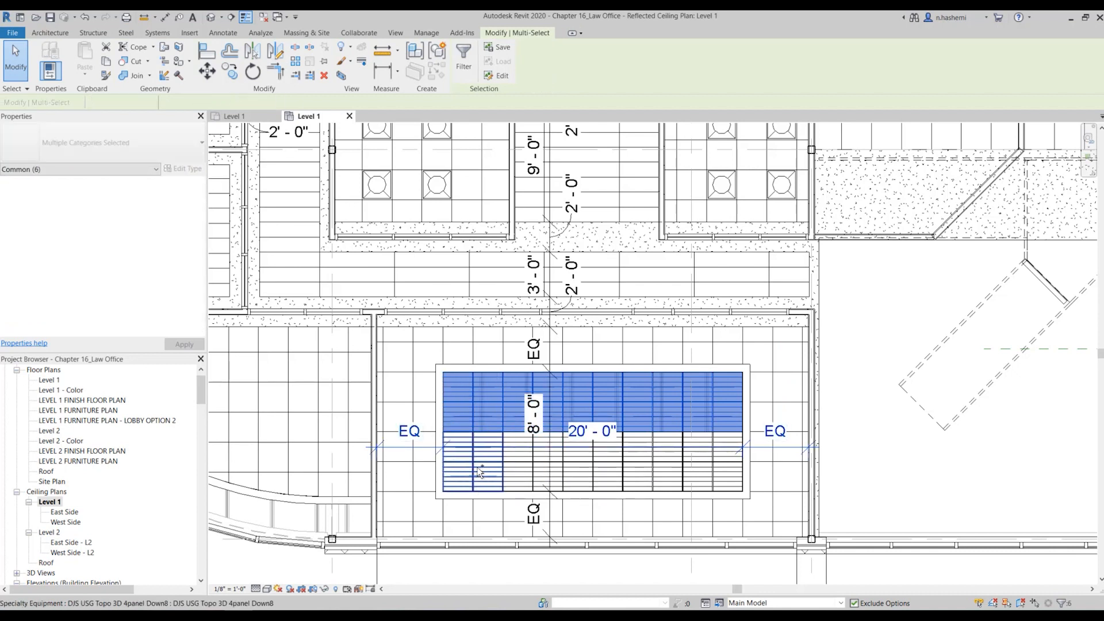
left_click(433, 452, "shift")
left_click(517, 474, "ctrl")
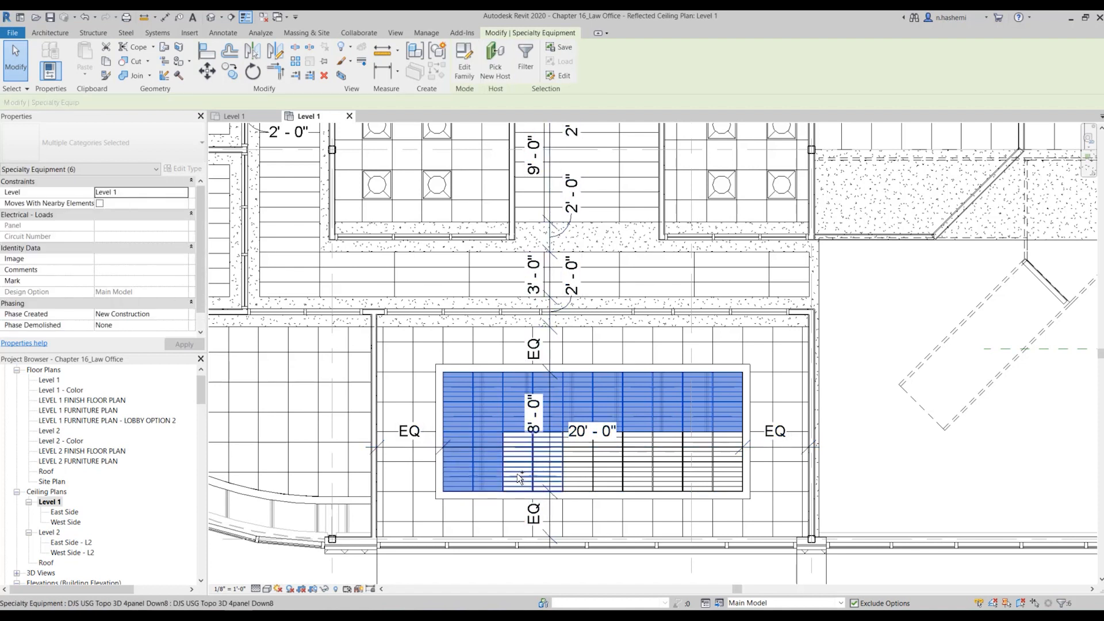
left_click(604, 478, "ctrl")
left_click(649, 473, "ctrl")
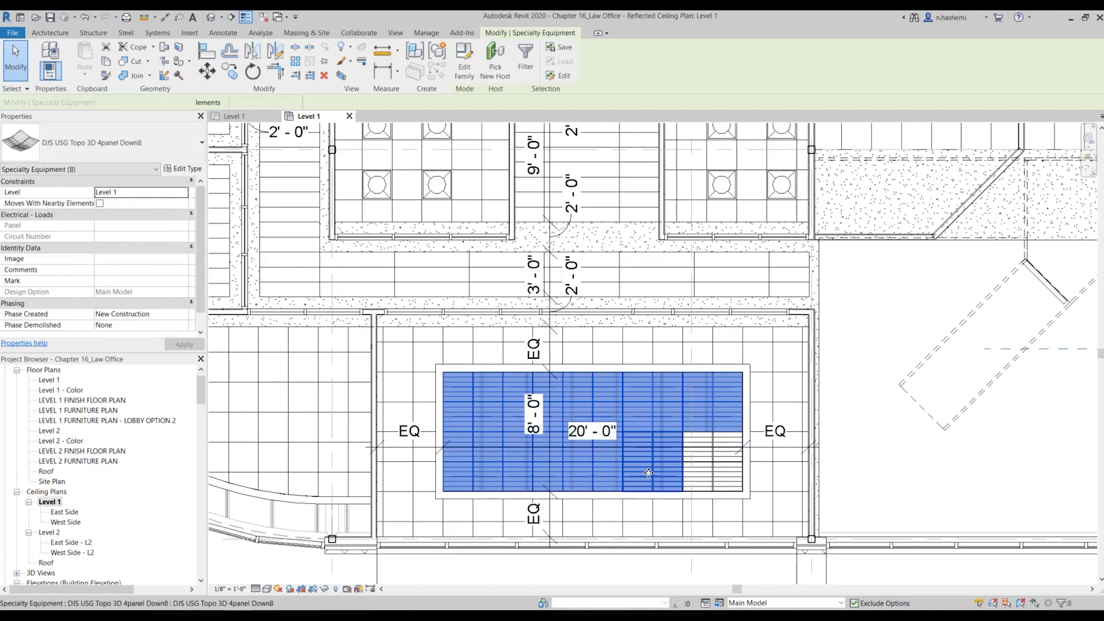
left_click(694, 472, "ctrl")
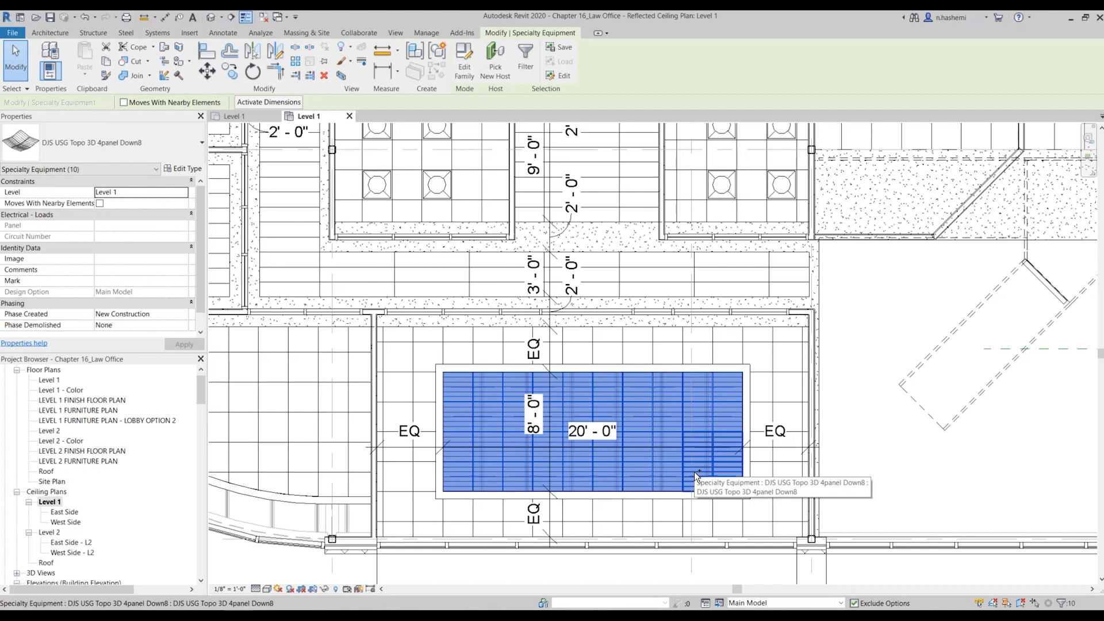
key("Escape")
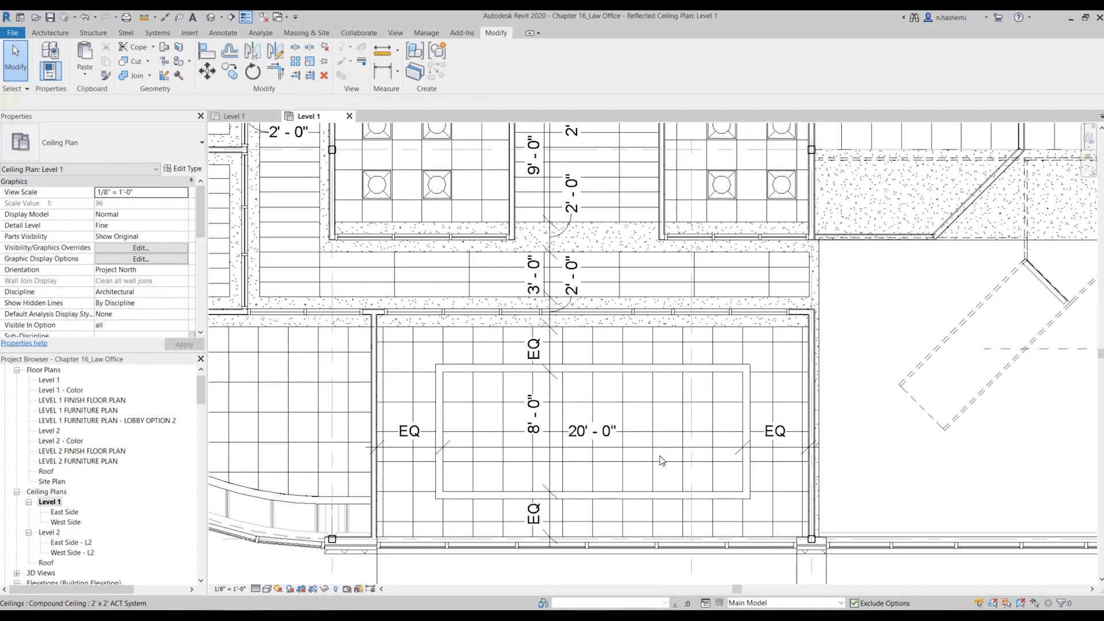
Place one Pendant Light - Linear - 1 Lamp, type 48" - 277V, on the ceiling grid near the western end of the 20' by 8' area
scroll(653, 429, "up", 1)
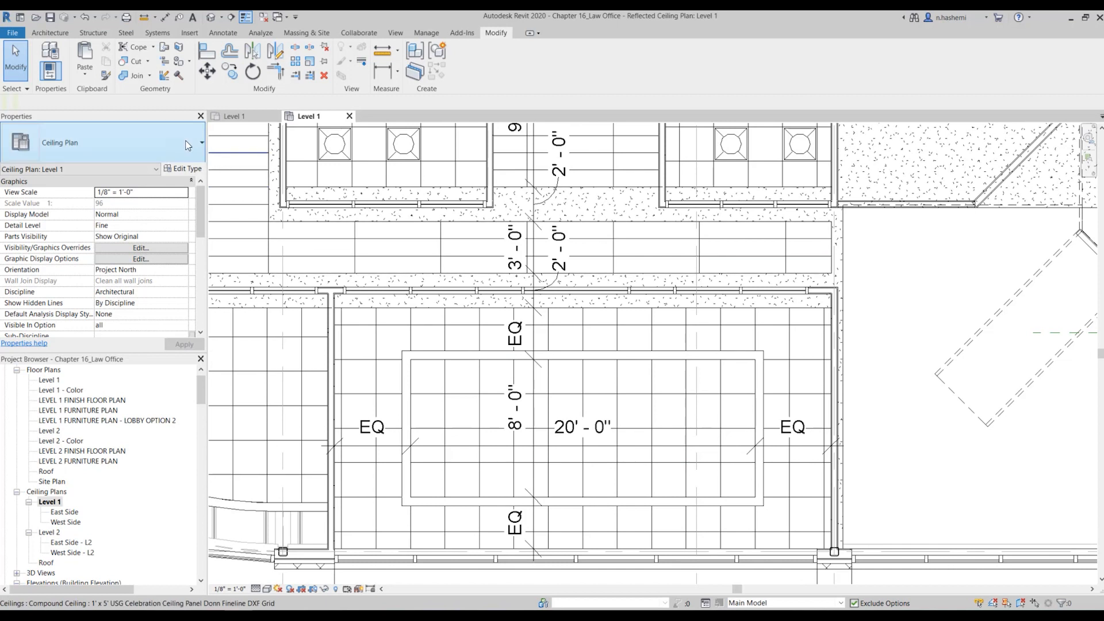
left_click(51, 33)
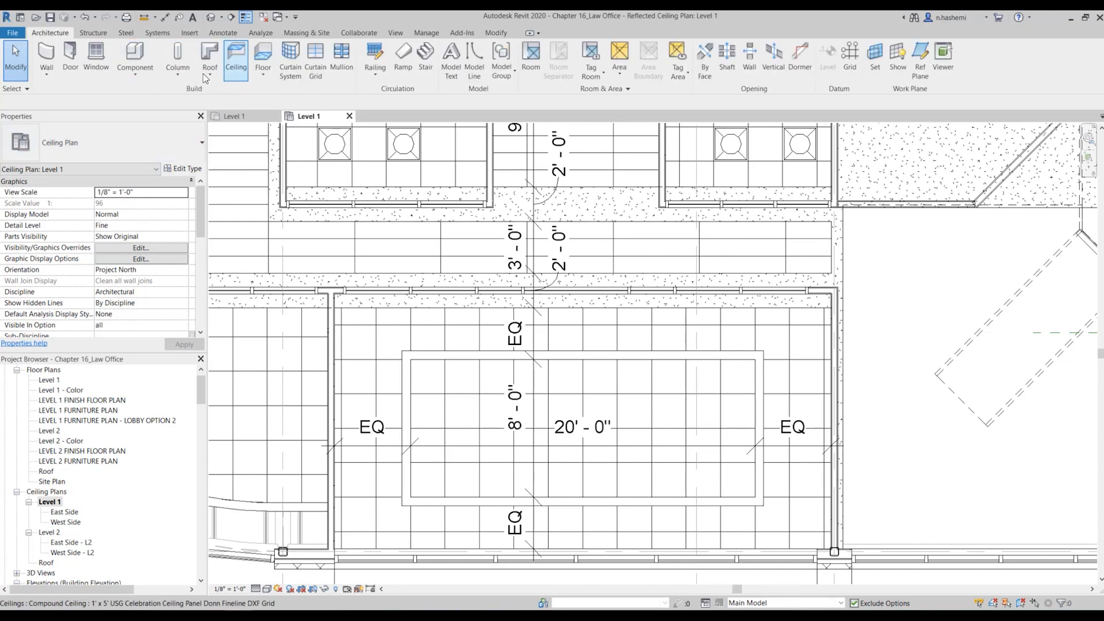
left_click(135, 57)
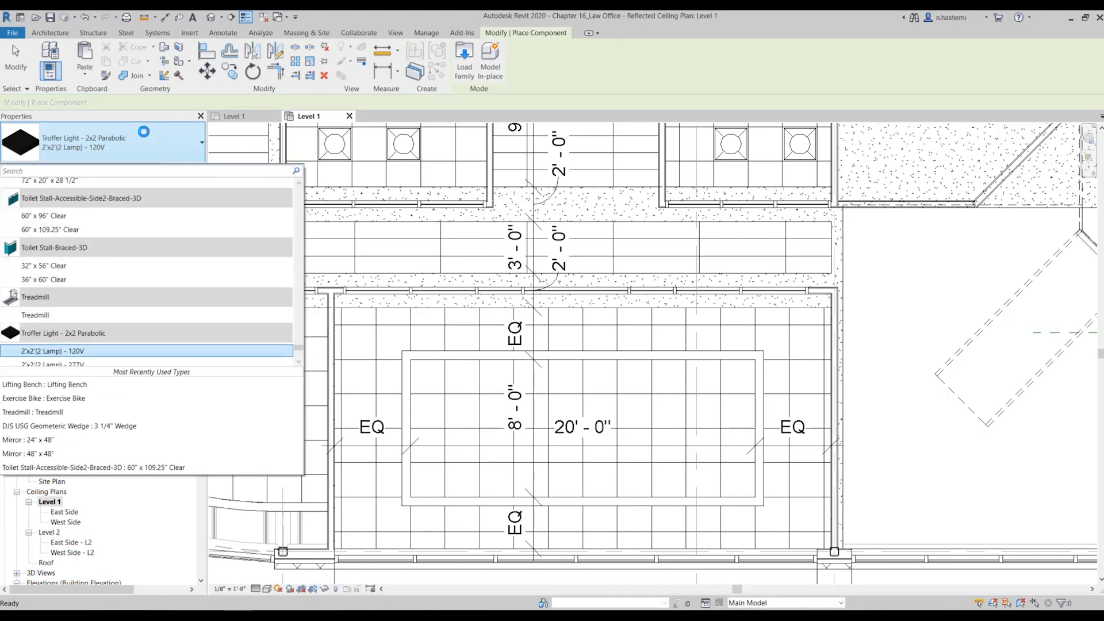
type("dant")
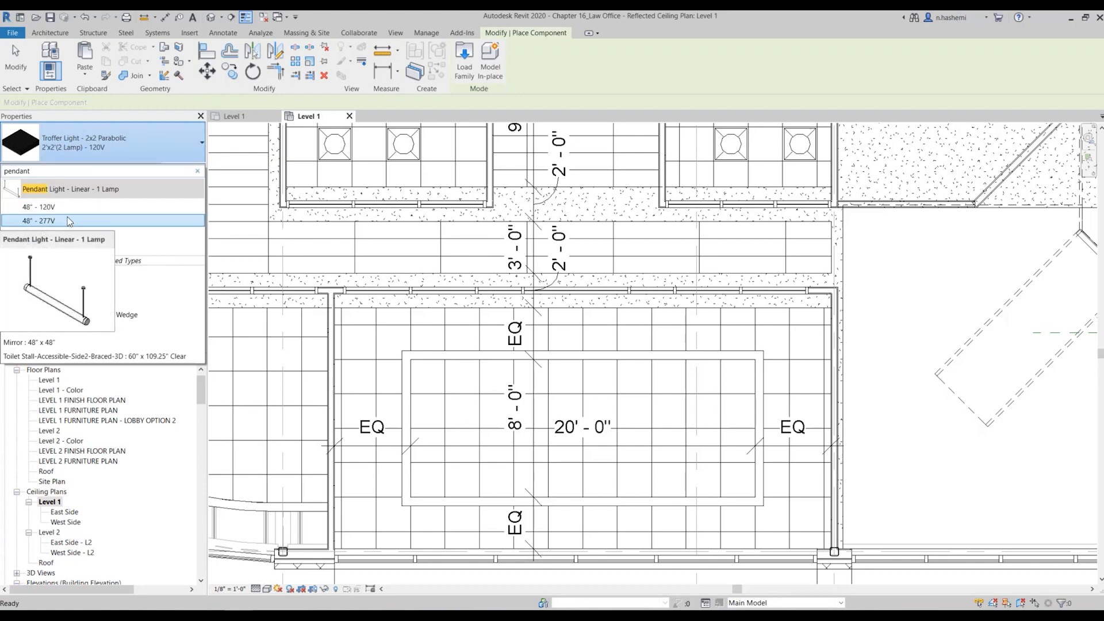
left_click(82, 222)
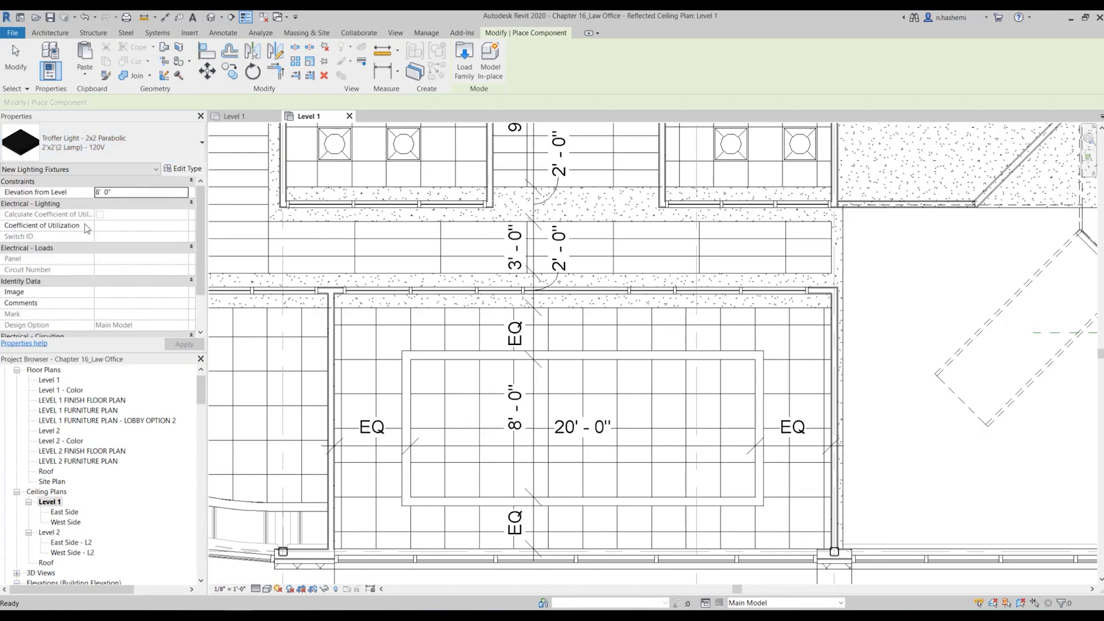
left_click(478, 407)
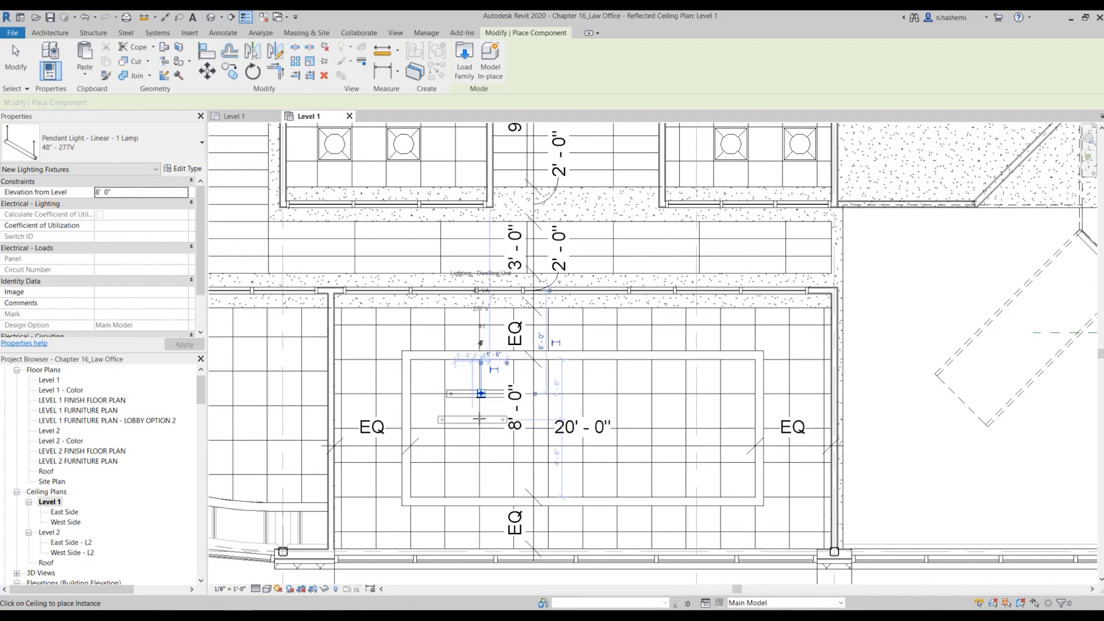
scroll(486, 408, "up", 2)
key("Escape")
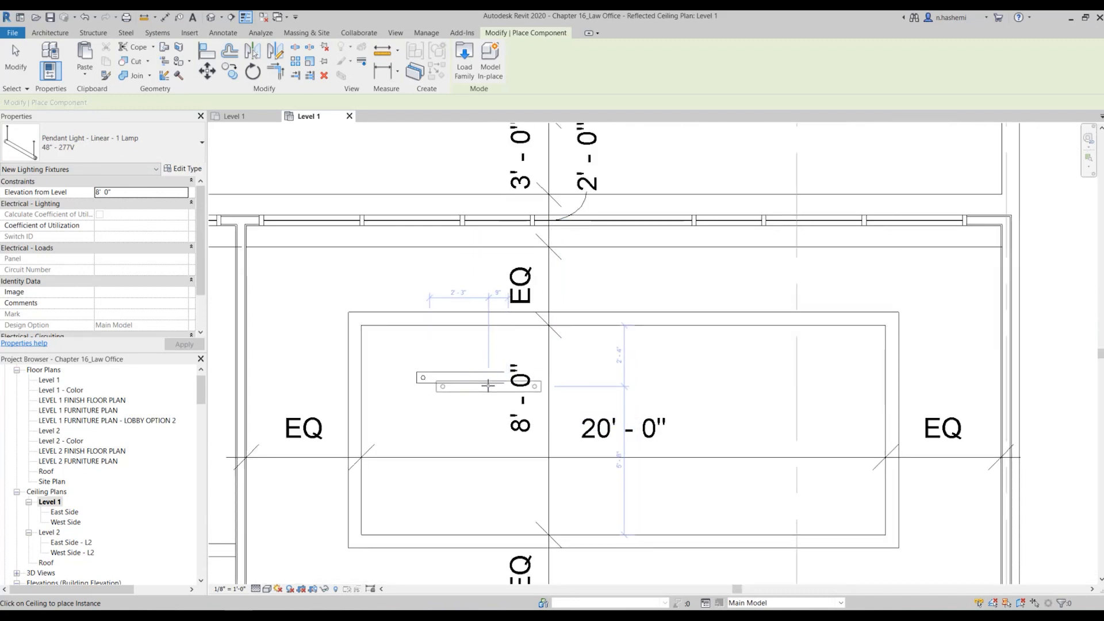
key("Escape")
left_click(485, 384)
key("Escape")
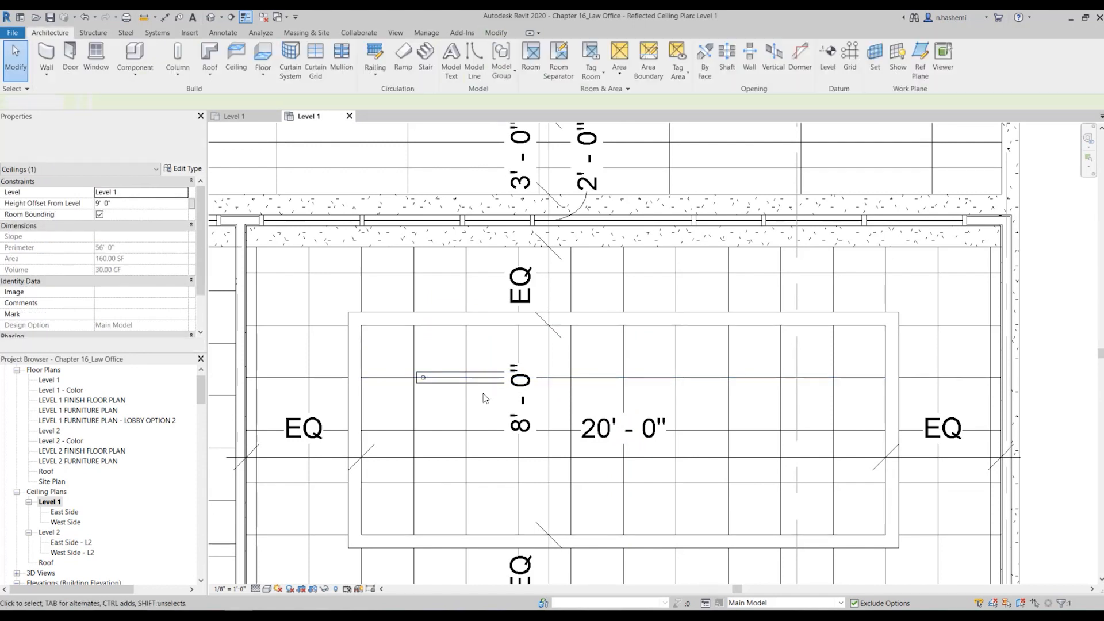
Rotate the pendant light 90° about its center so it runs parallel to the short side of the ceiling area
left_click(484, 384)
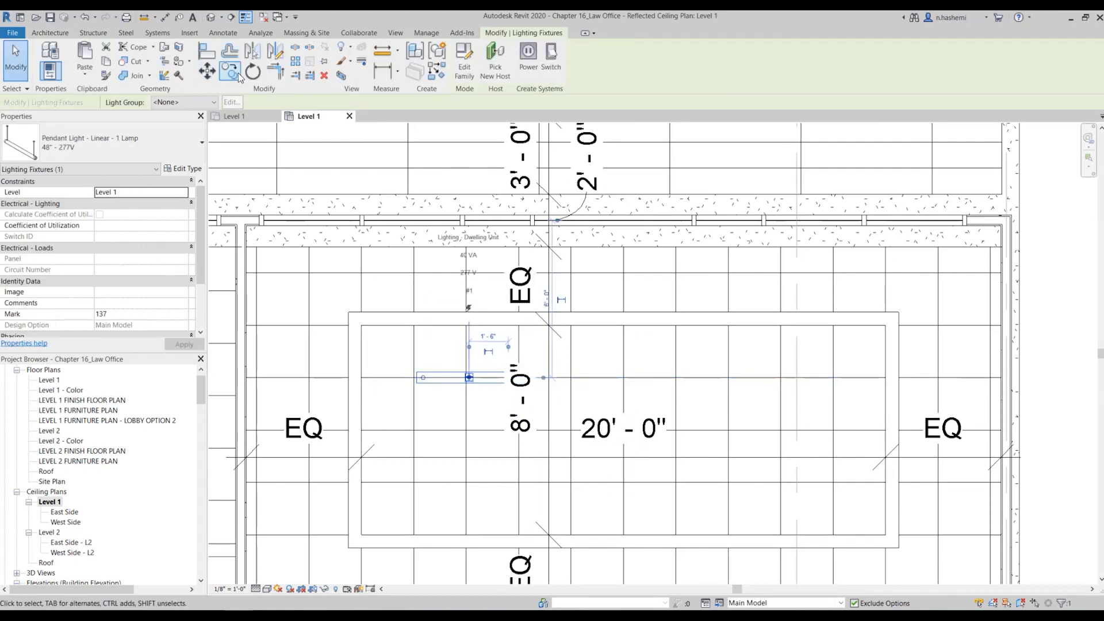
left_click(254, 73)
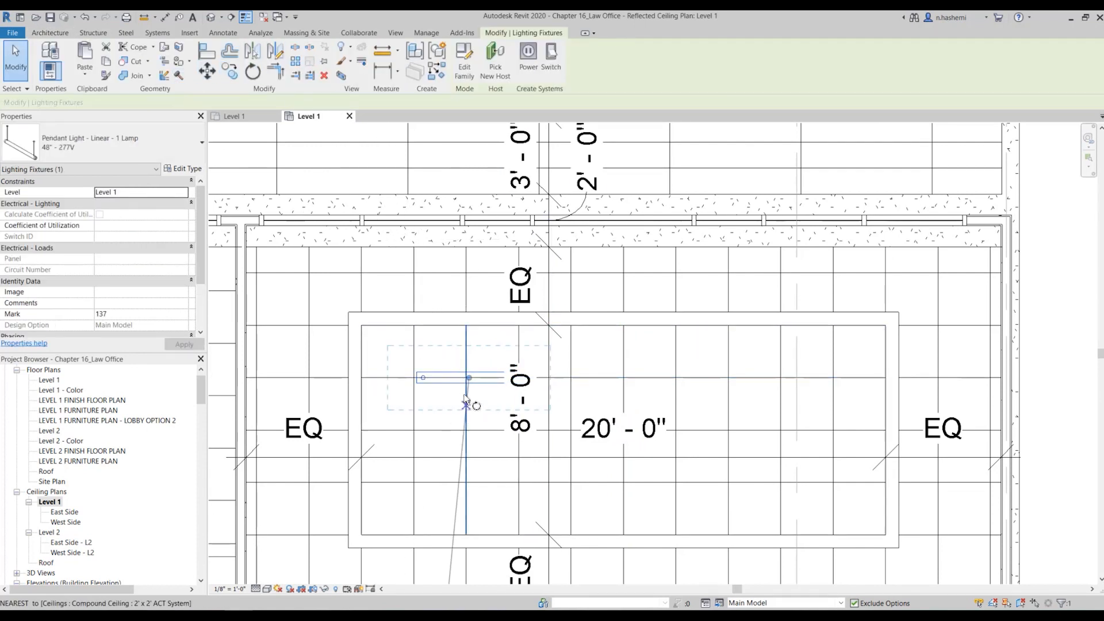
left_click(402, 378)
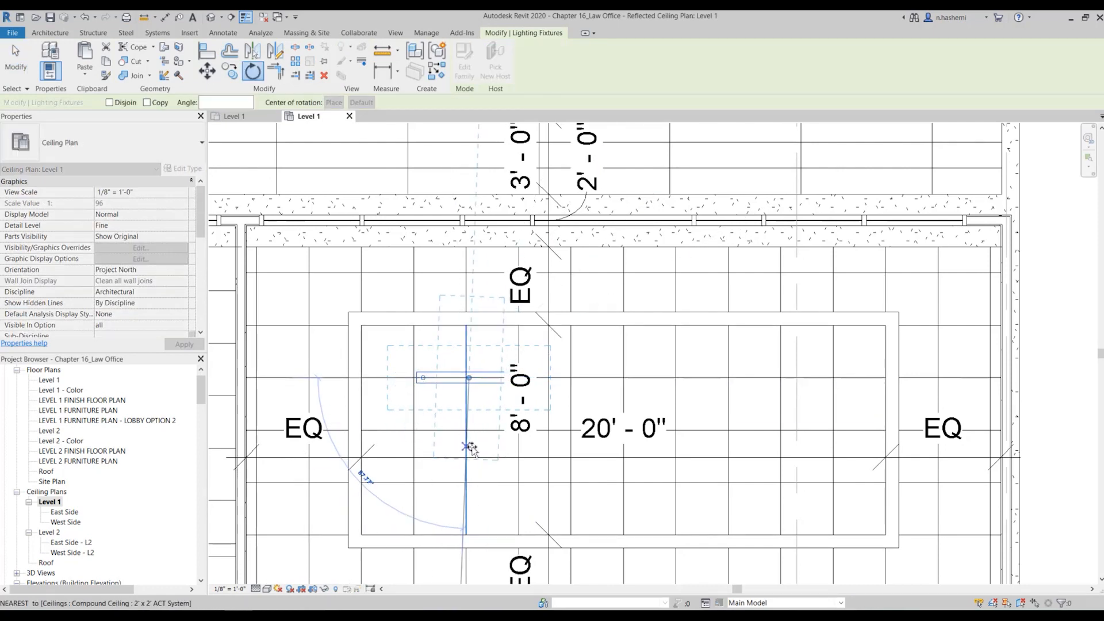
scroll(468, 451, "up", 2)
scroll(475, 455, "up", 1)
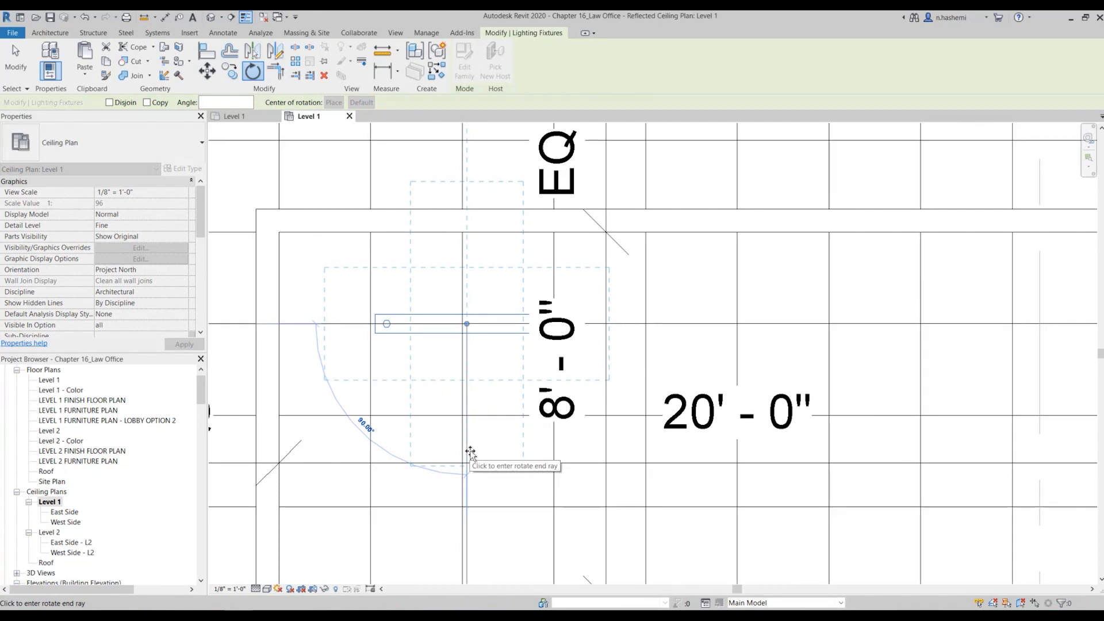
left_click(481, 441)
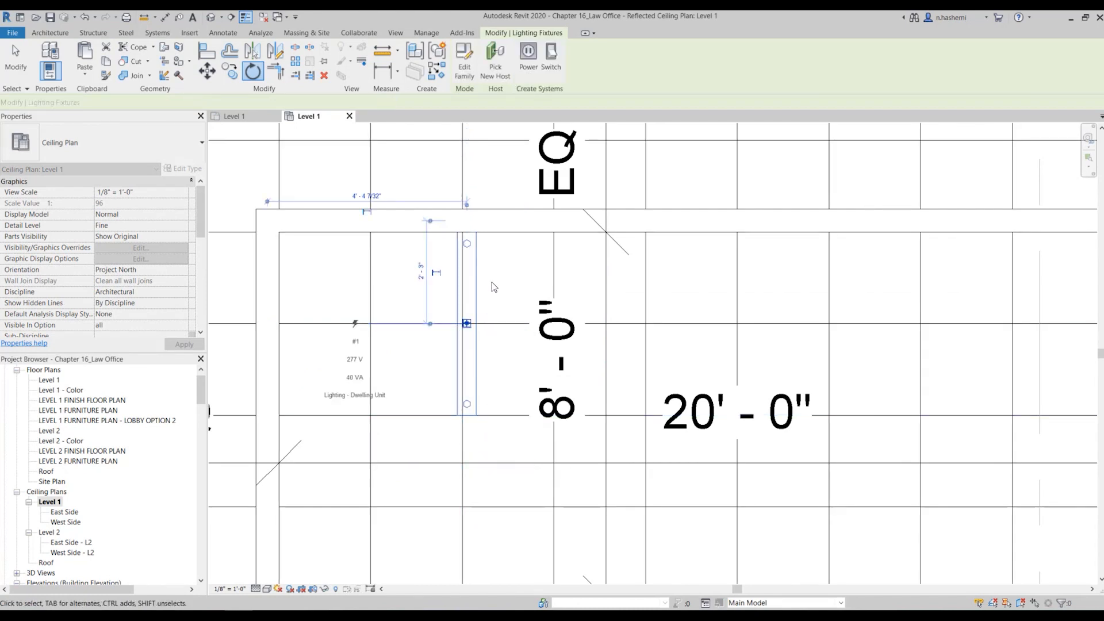
Move the pendant light 2' straight down the plan so it sits midway between the long edges of the ceiling area
scroll(493, 283, "down", 1)
left_click(207, 71)
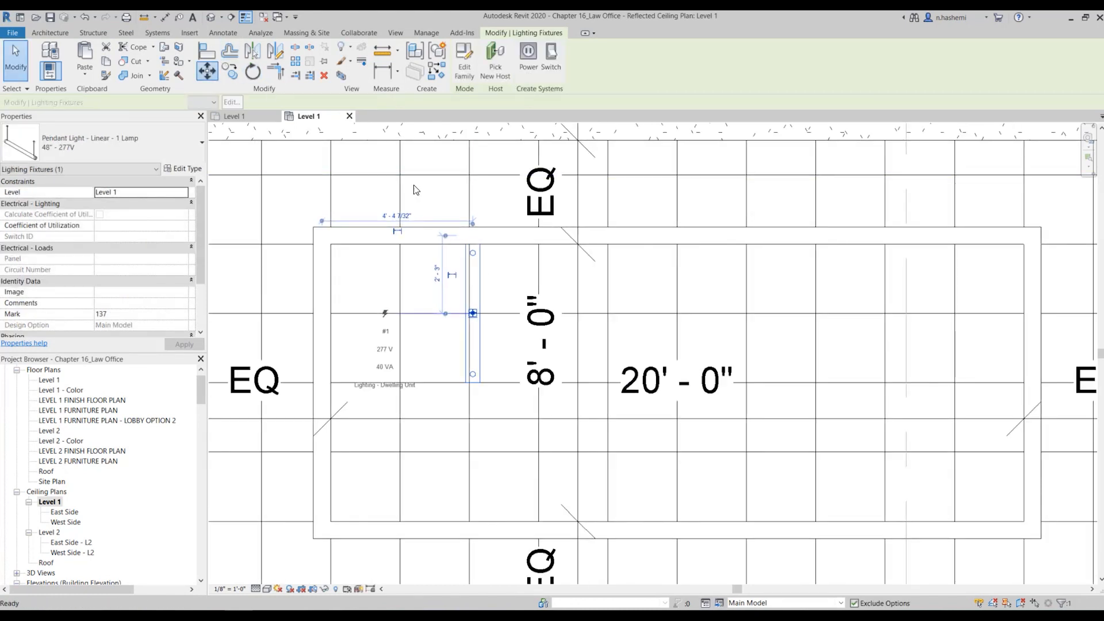
scroll(484, 322, "up", 3)
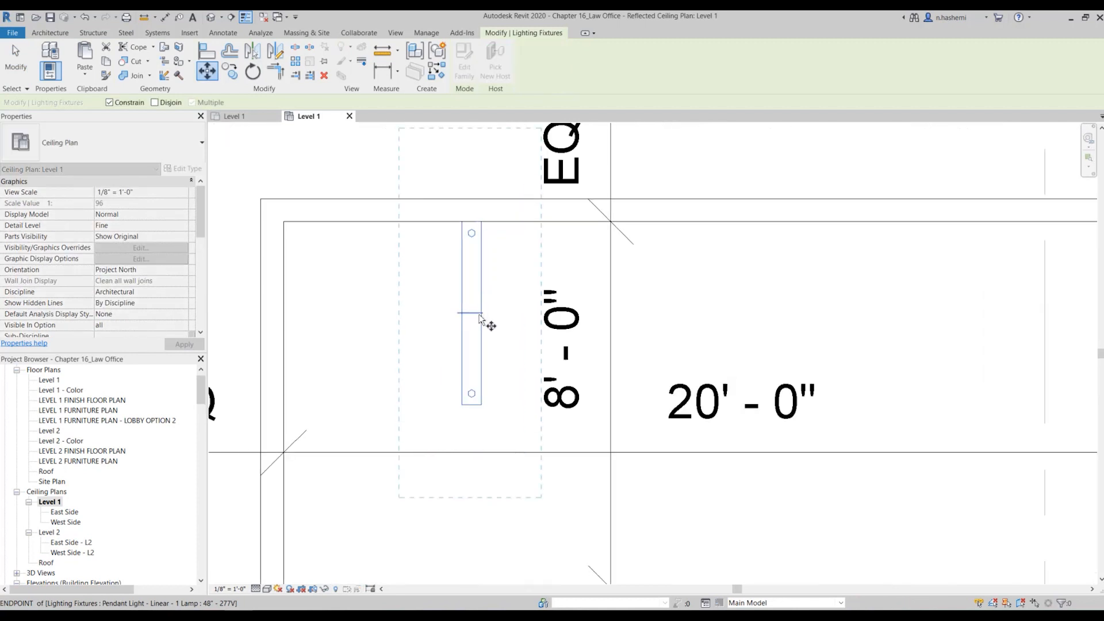
left_click(485, 313)
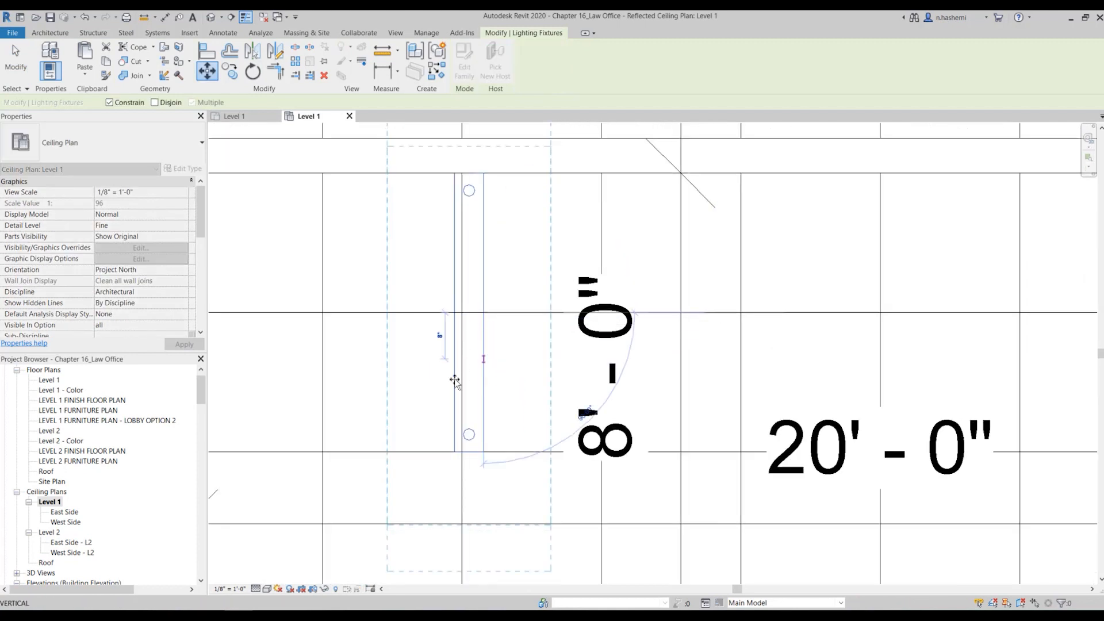
scroll(507, 313, "down", 2)
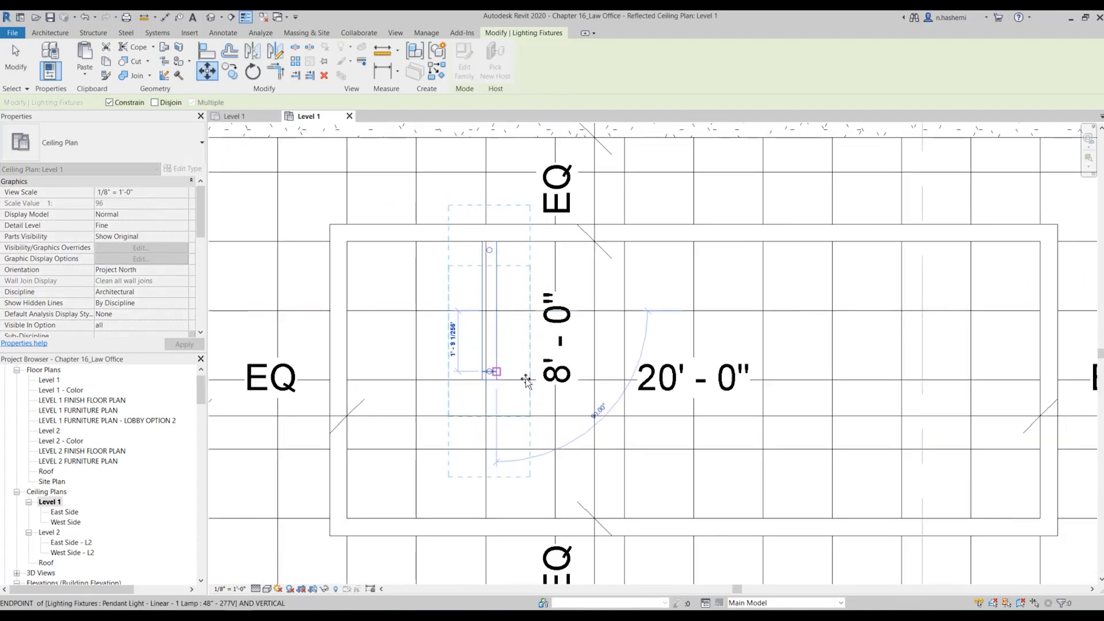
left_click(491, 386)
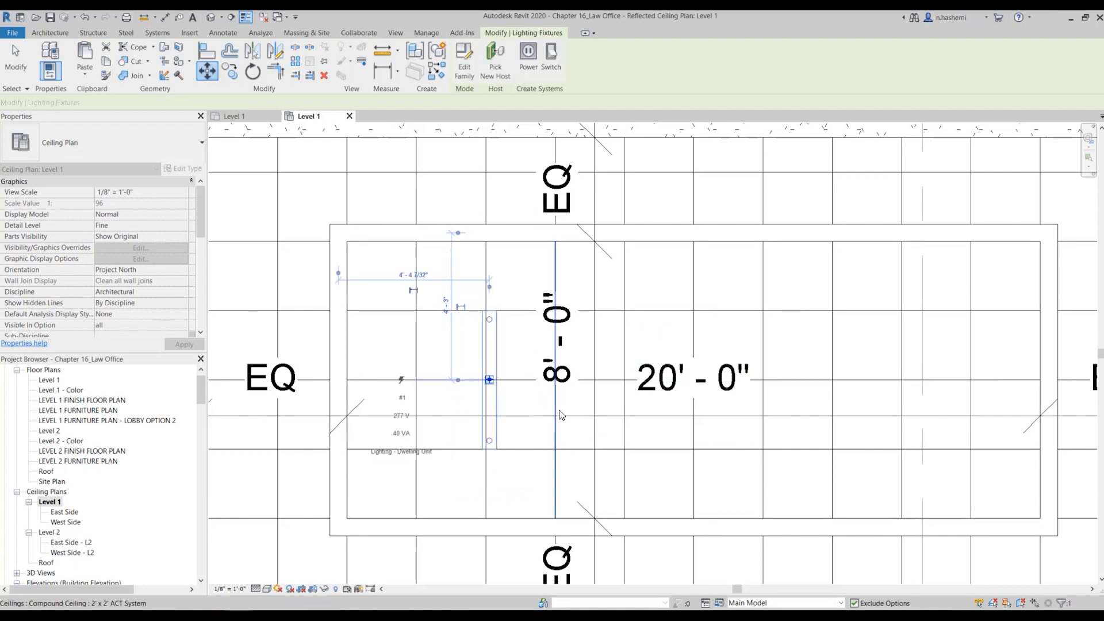
Move the pendant light sideways from its midpoint onto the adjacent vertical ceiling grid line, centering it there
scroll(493, 383, "up", 2)
scroll(492, 381, "up", 1)
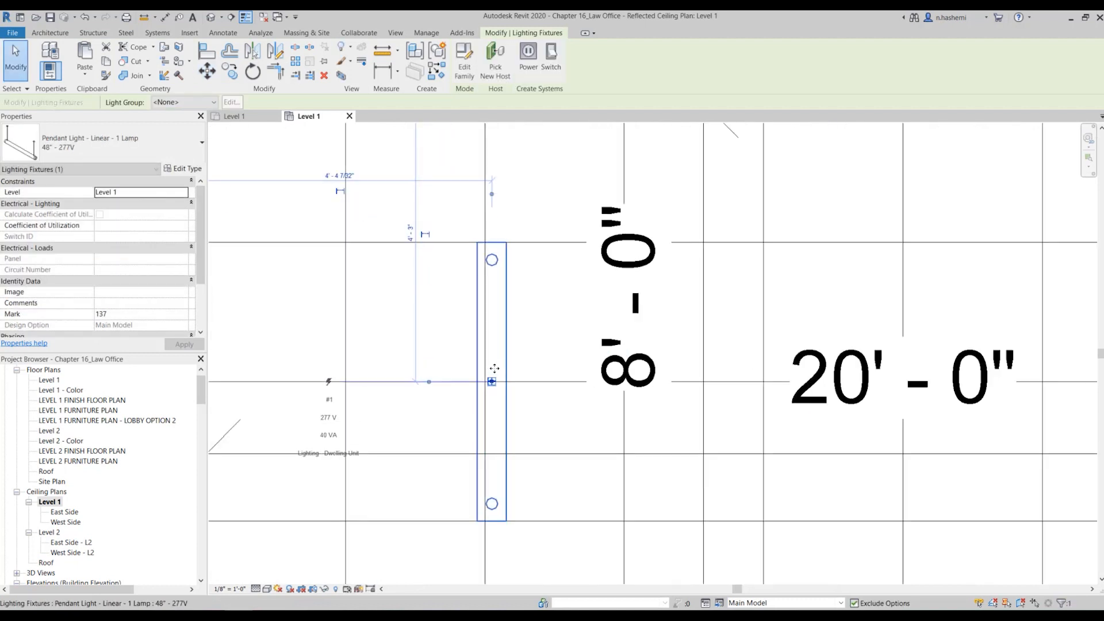
left_click(211, 71)
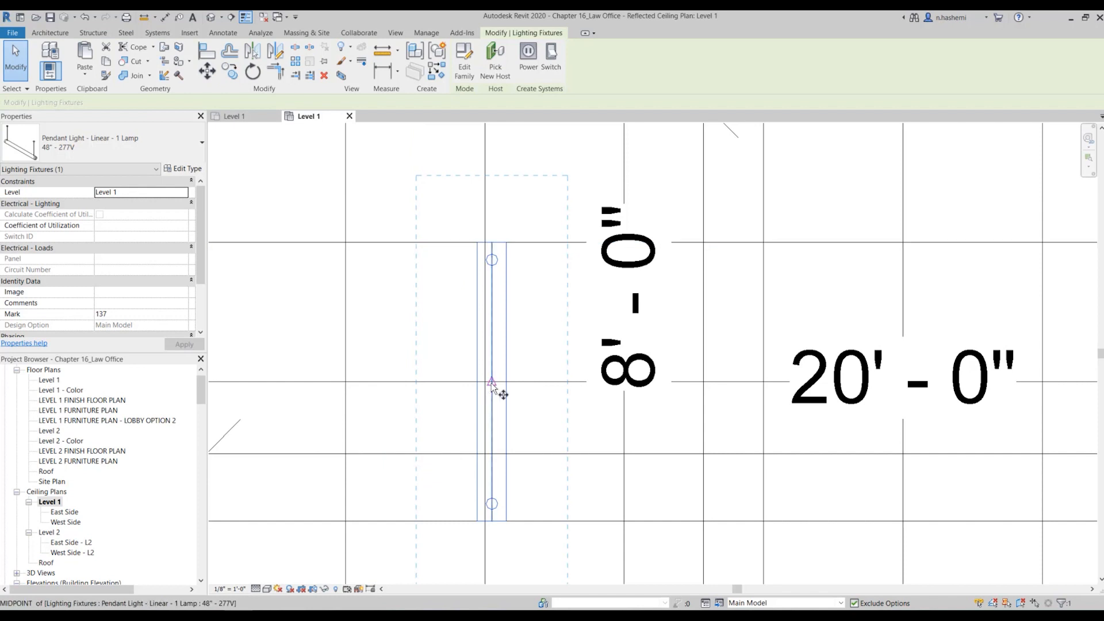
left_click(492, 382)
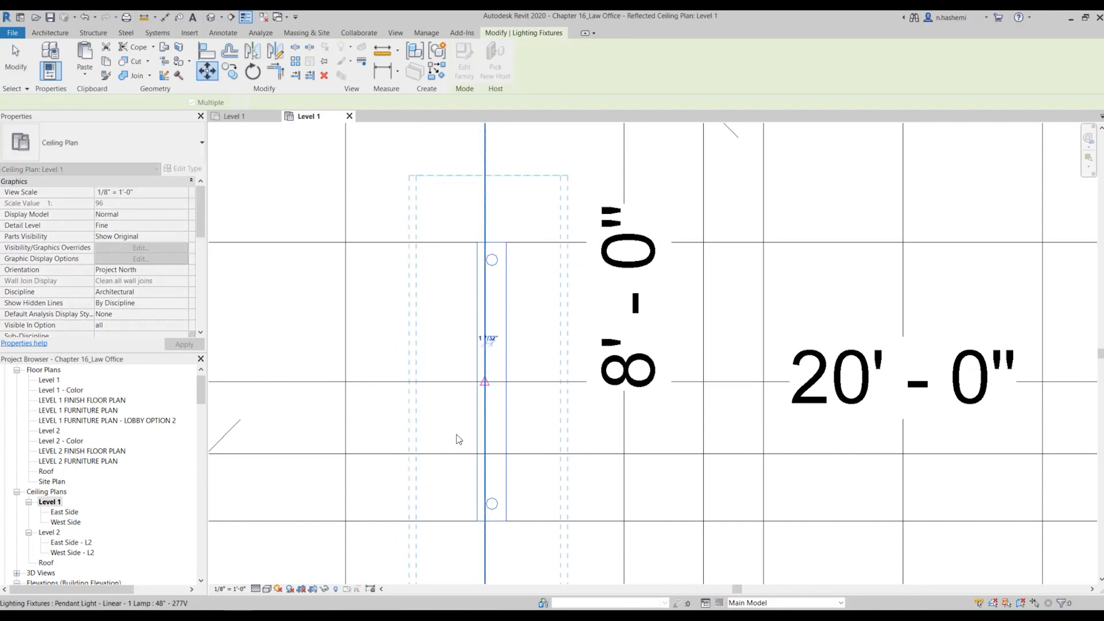
left_click(484, 443)
scroll(486, 361, "down", 3)
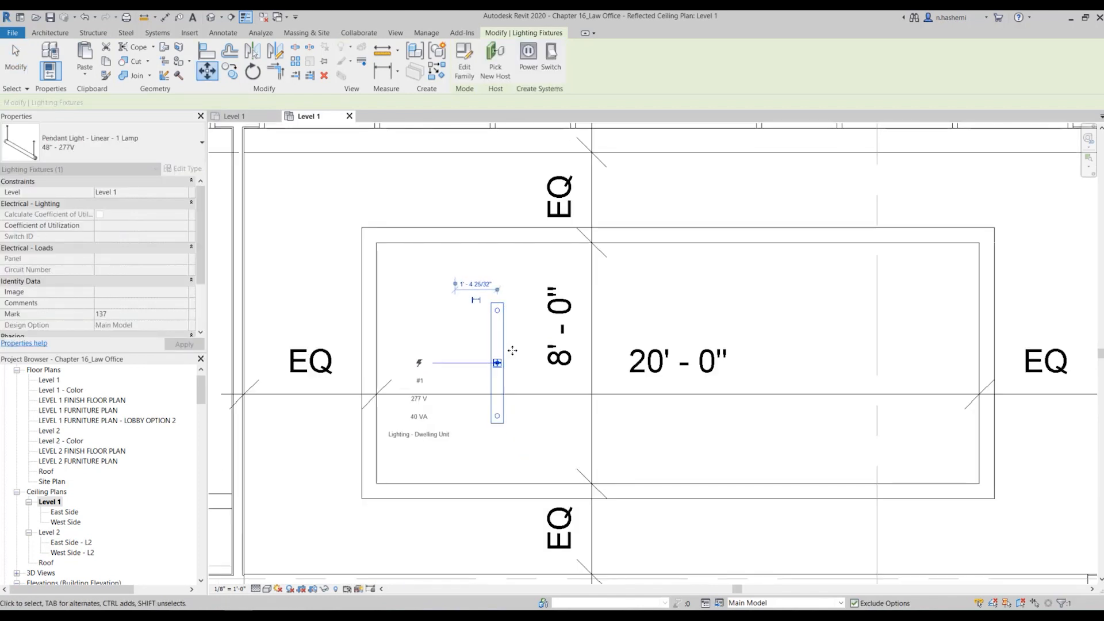
key("Escape")
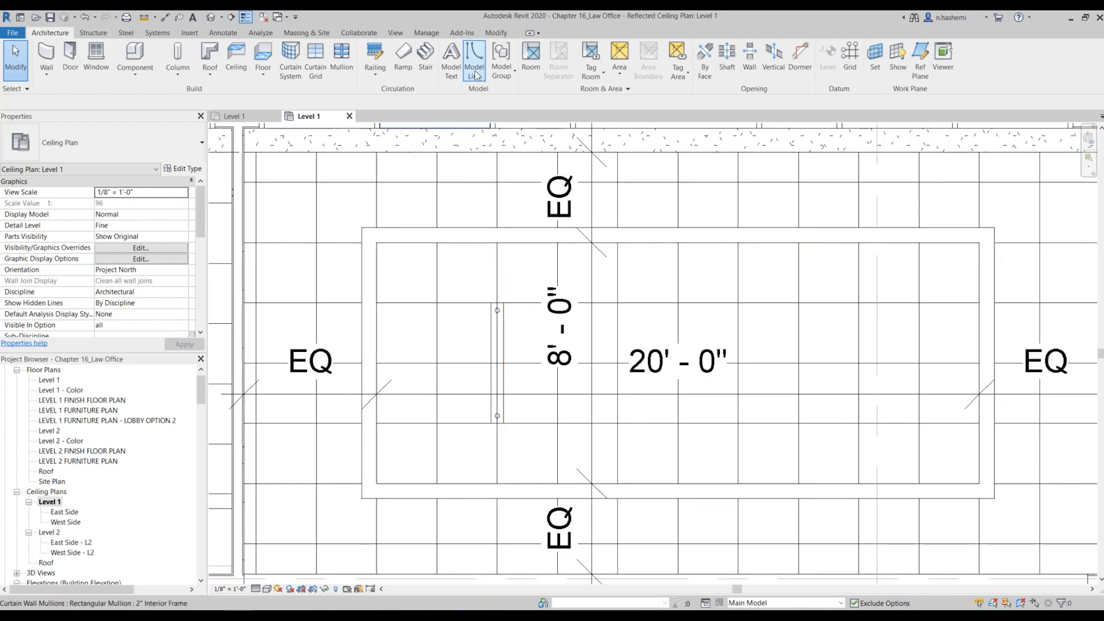
Paste the curved Topo 3D specialty ceiling panels from the clipboard at their same place over the 20' by 8' area
left_click(378, 153)
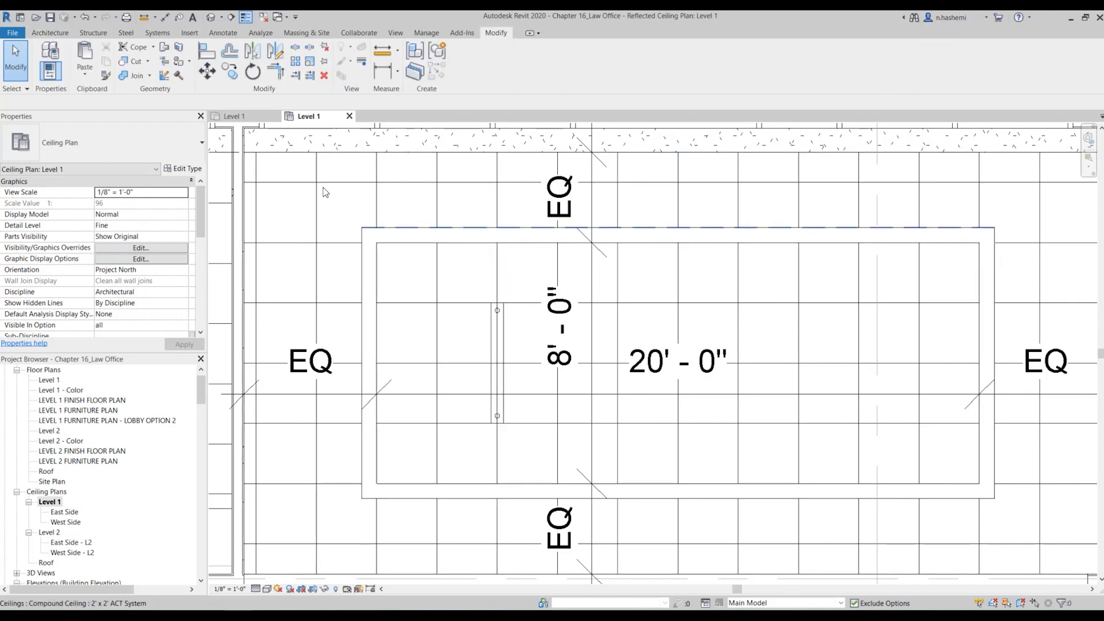
left_click(87, 77)
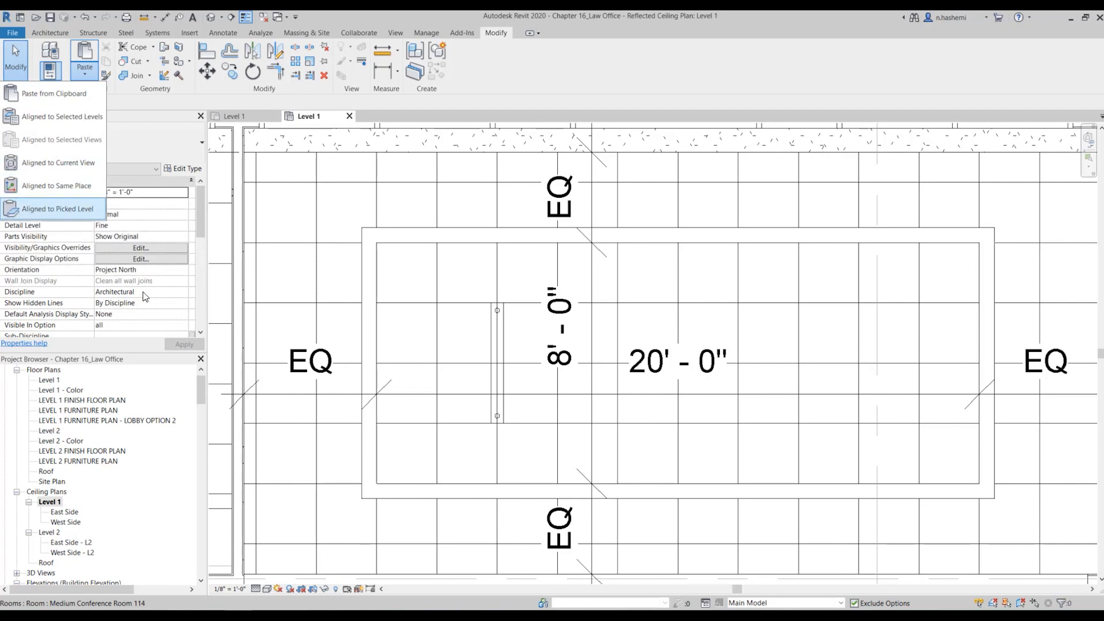
left_click(64, 187)
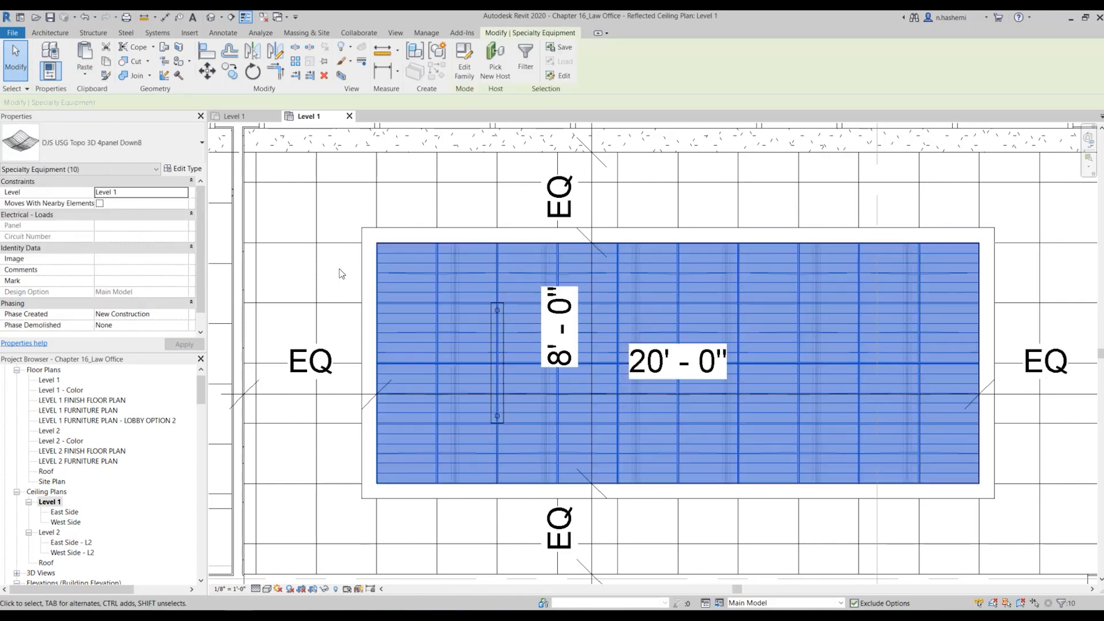
left_click(340, 274)
scroll(452, 326, "down", 3)
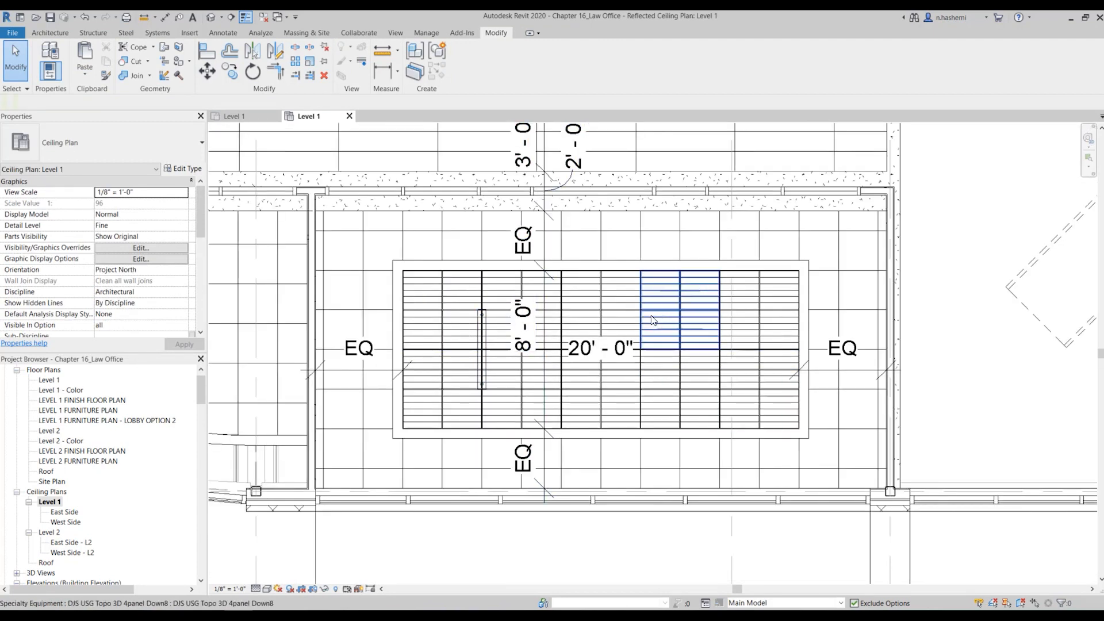
scroll(652, 320, "down", 2)
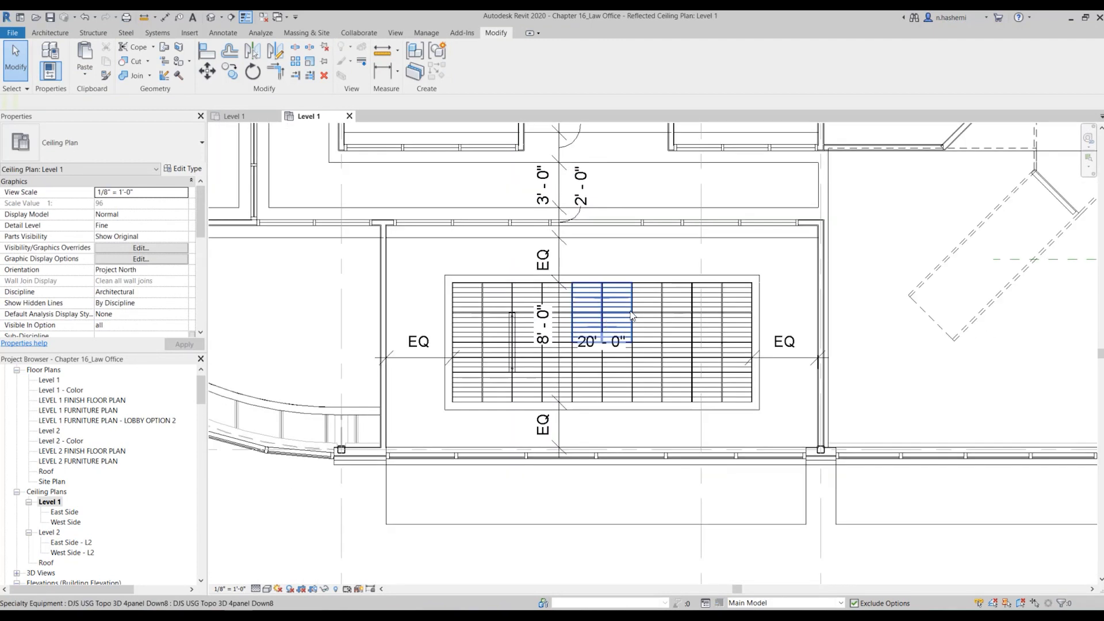
Create a perspective camera view of the Large Conf / Board Room interior from the Level 1 floor plan, looking from the room's eastern end
double_click(51, 381)
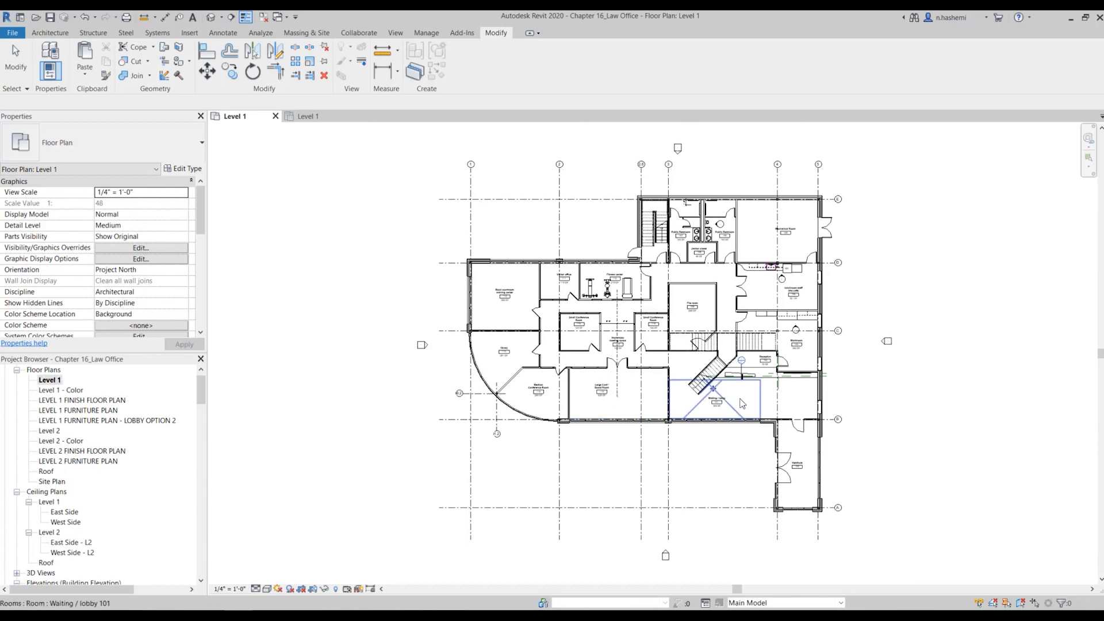
scroll(645, 397, "up", 5)
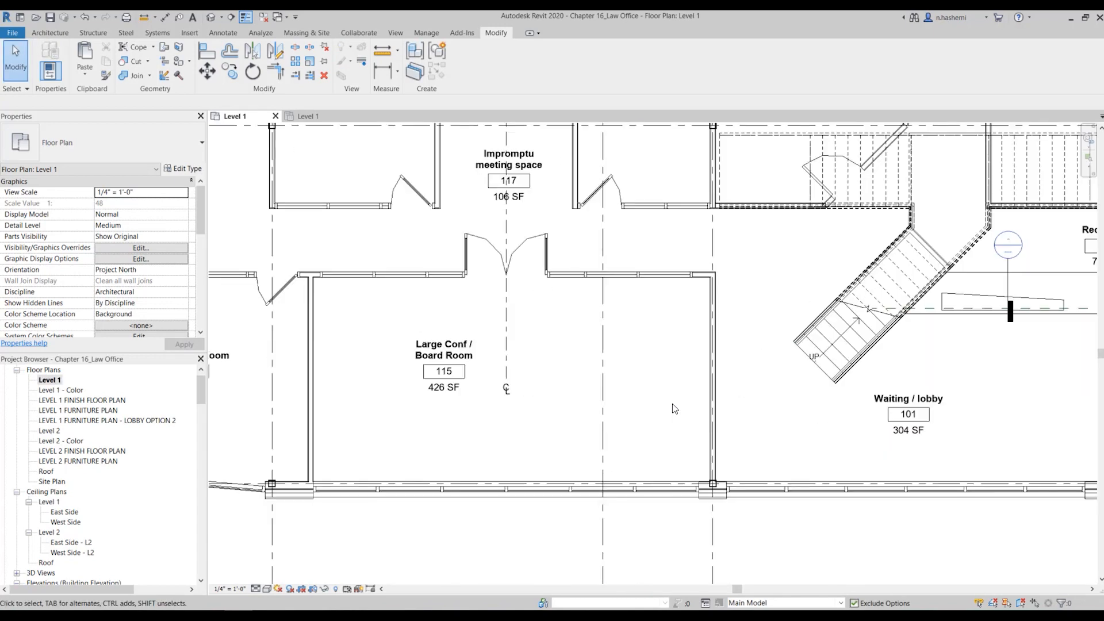
left_click(221, 17)
left_click(190, 45)
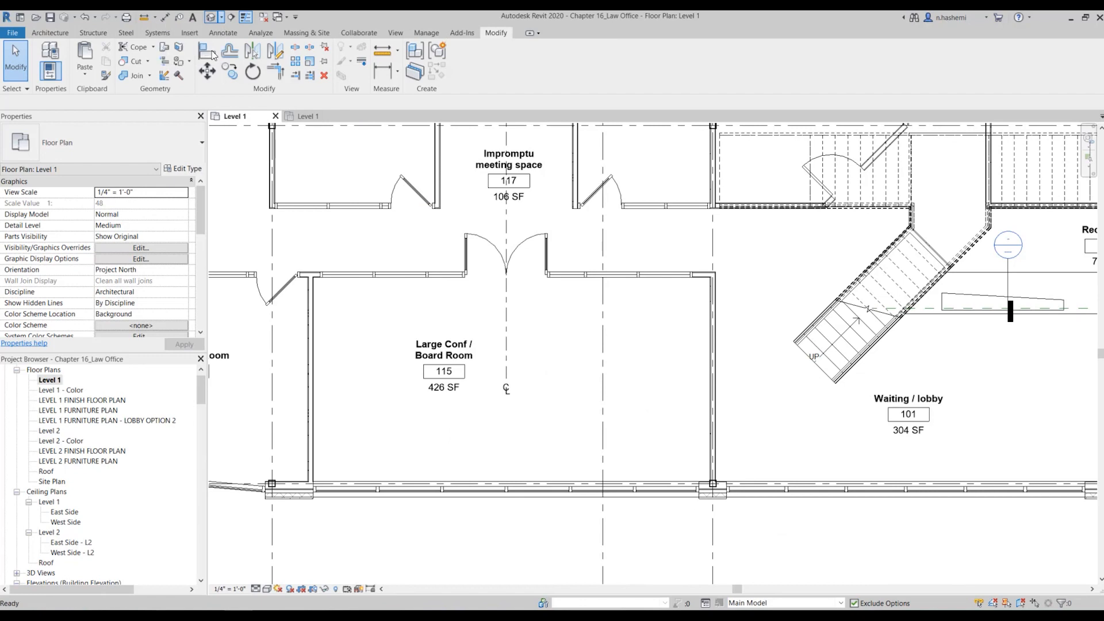
left_click(688, 458)
left_click(719, 481)
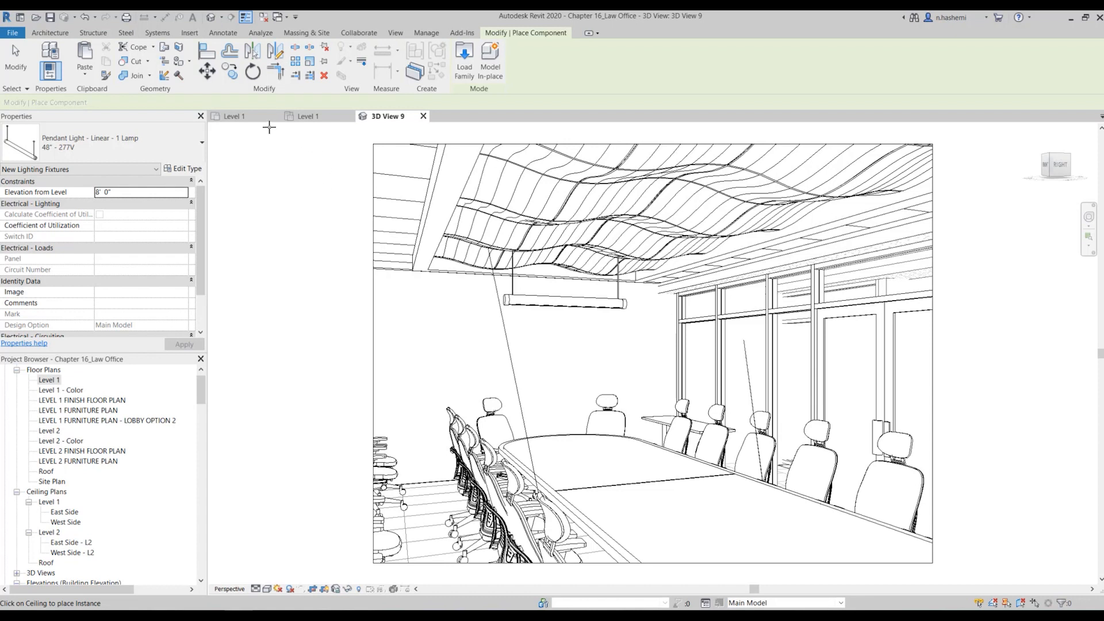
Return to the Level 1 floor plan and choose the Sconce Light - Uplight component, type 60W - 277V, for placement
left_click(234, 116)
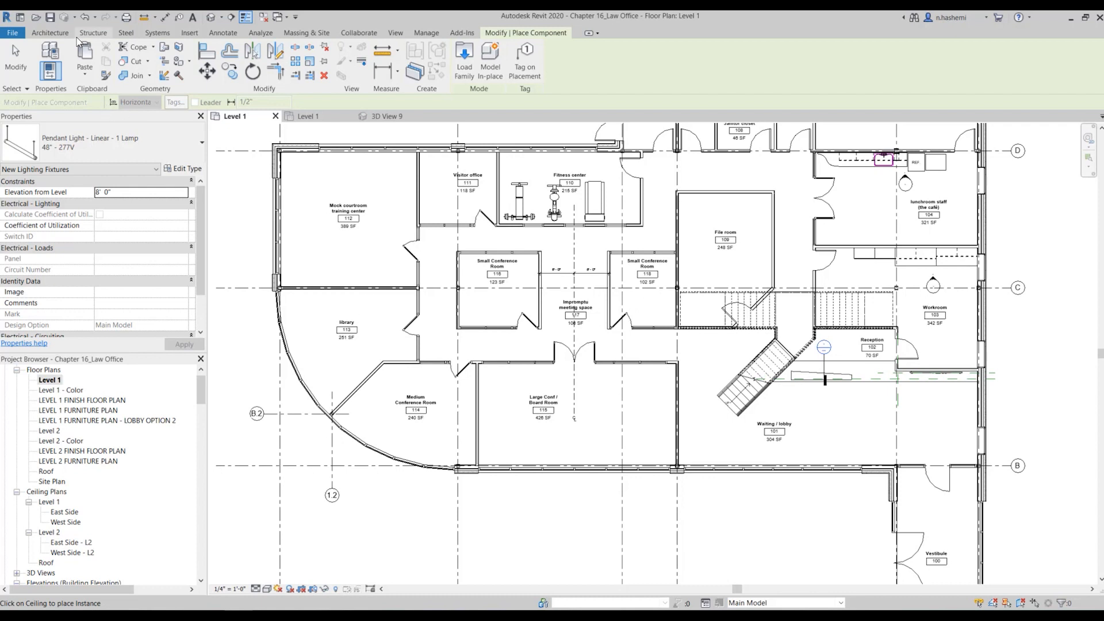
left_click(51, 32)
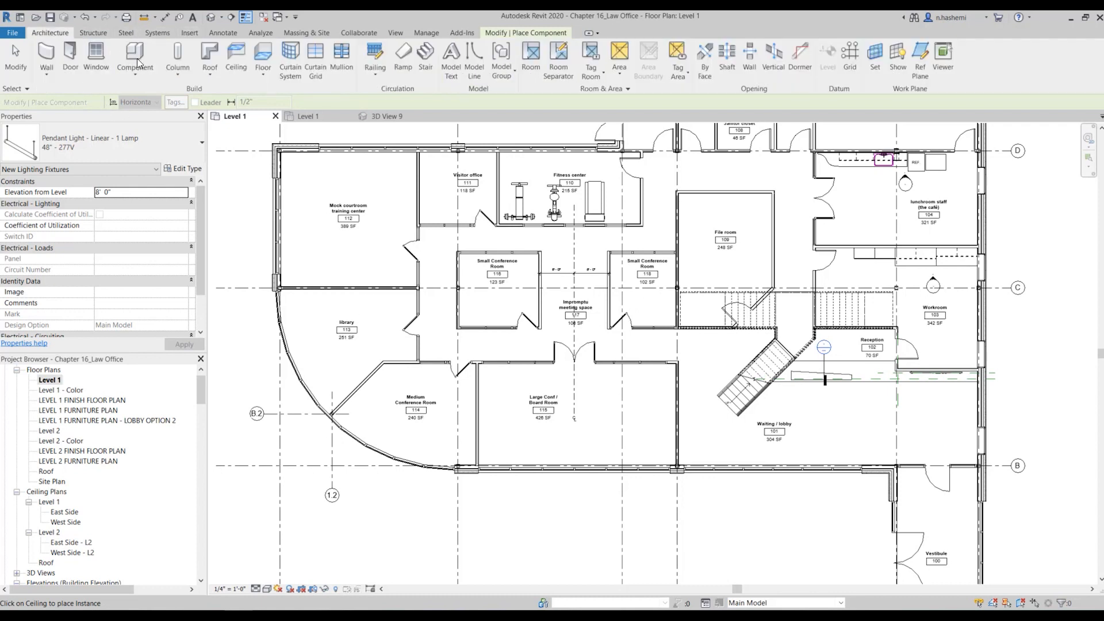
left_click(152, 69)
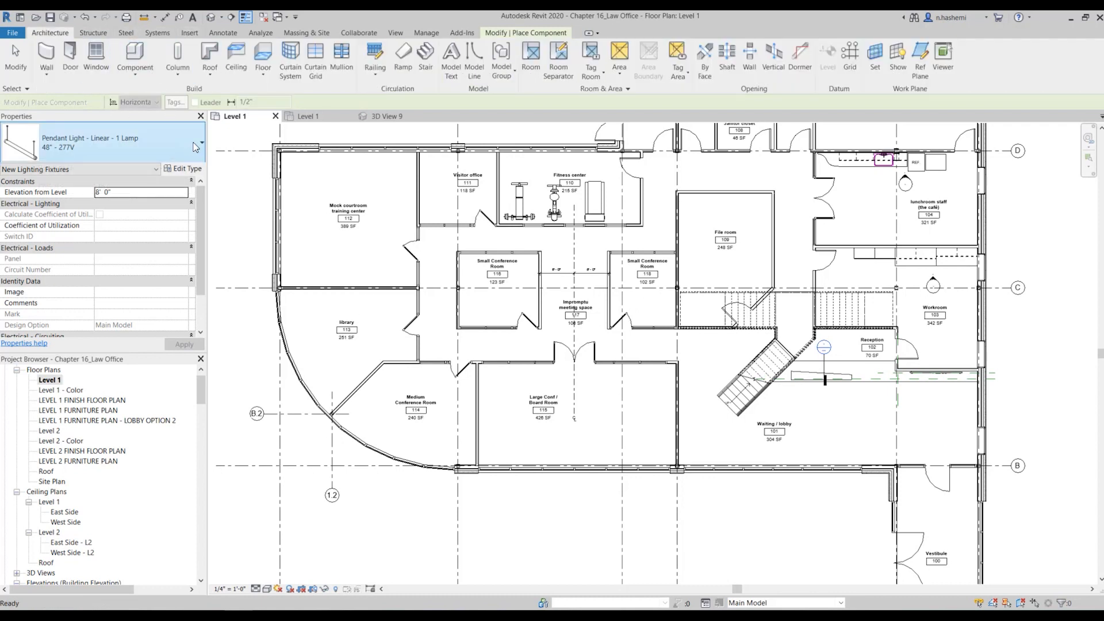
left_click(195, 147)
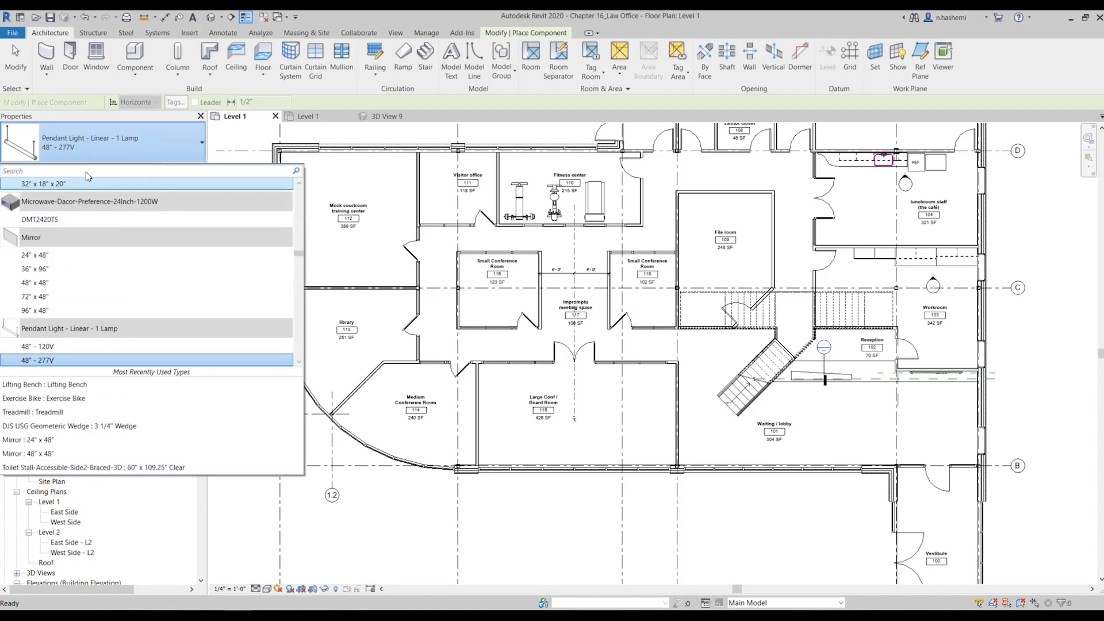
type("sconc")
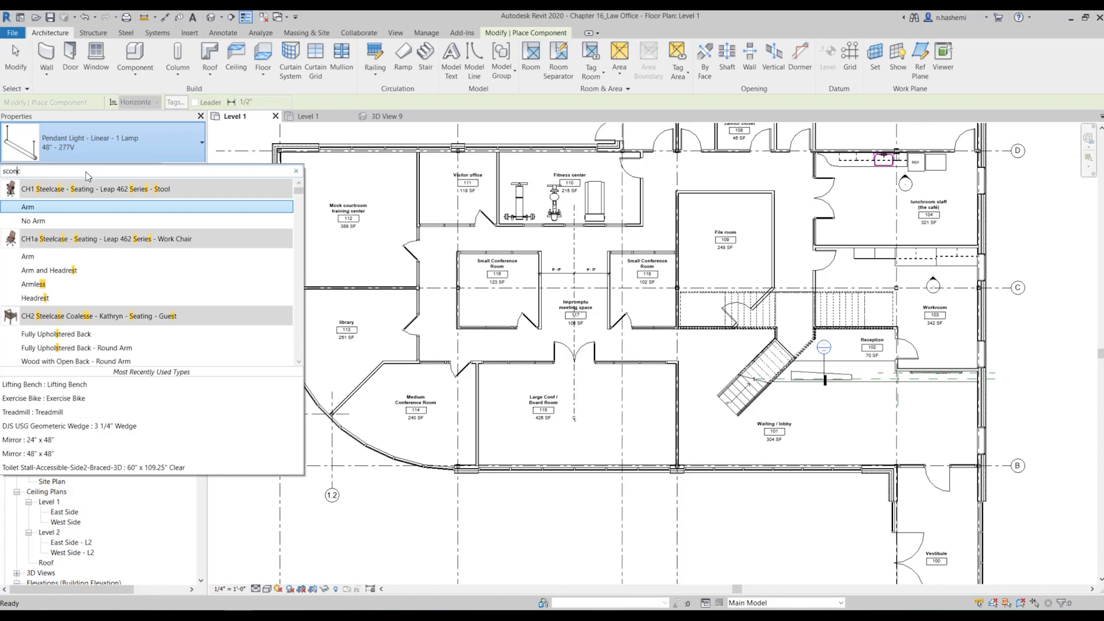
type("e")
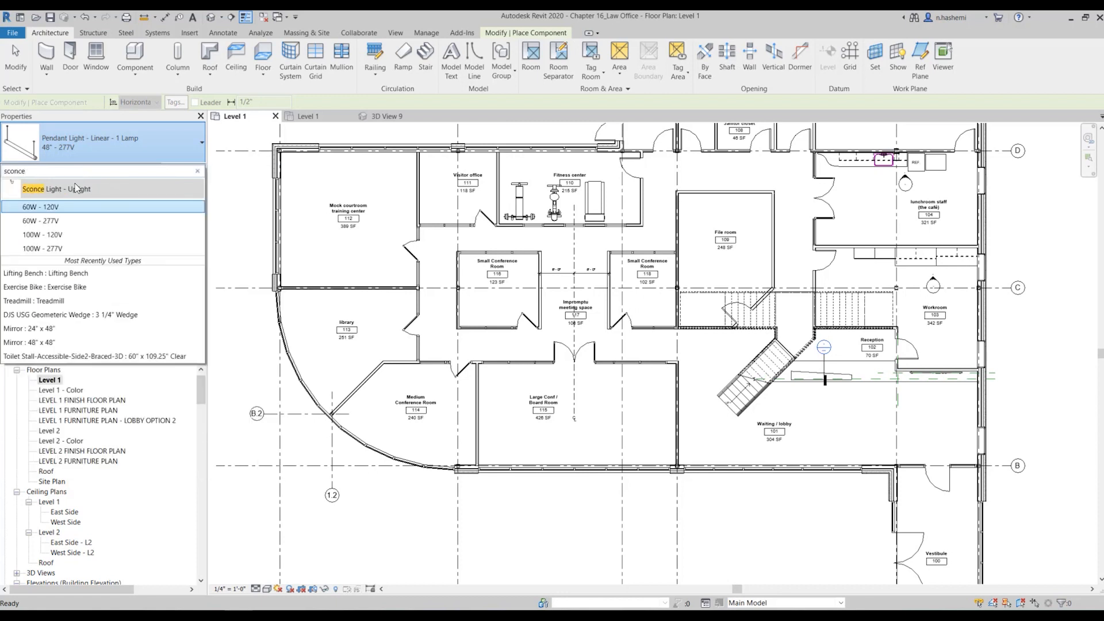
left_click(81, 221)
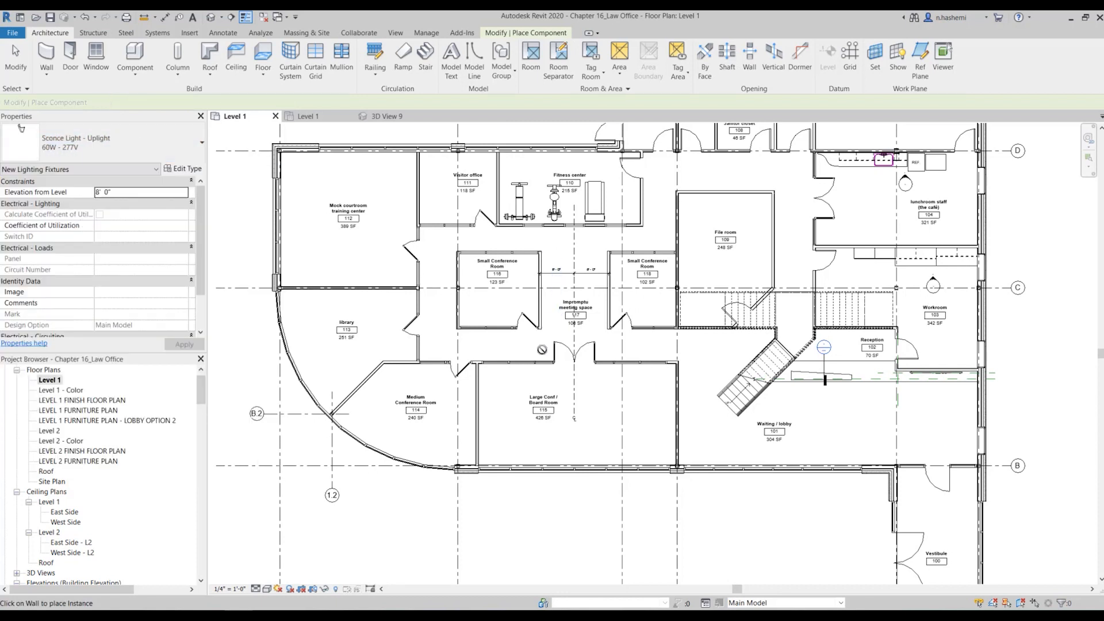
Place two uplight sconces on the lobby side of the board room's east wall, the first 2' from the wall's north end
scroll(634, 361, "up", 1)
scroll(637, 363, "up", 3)
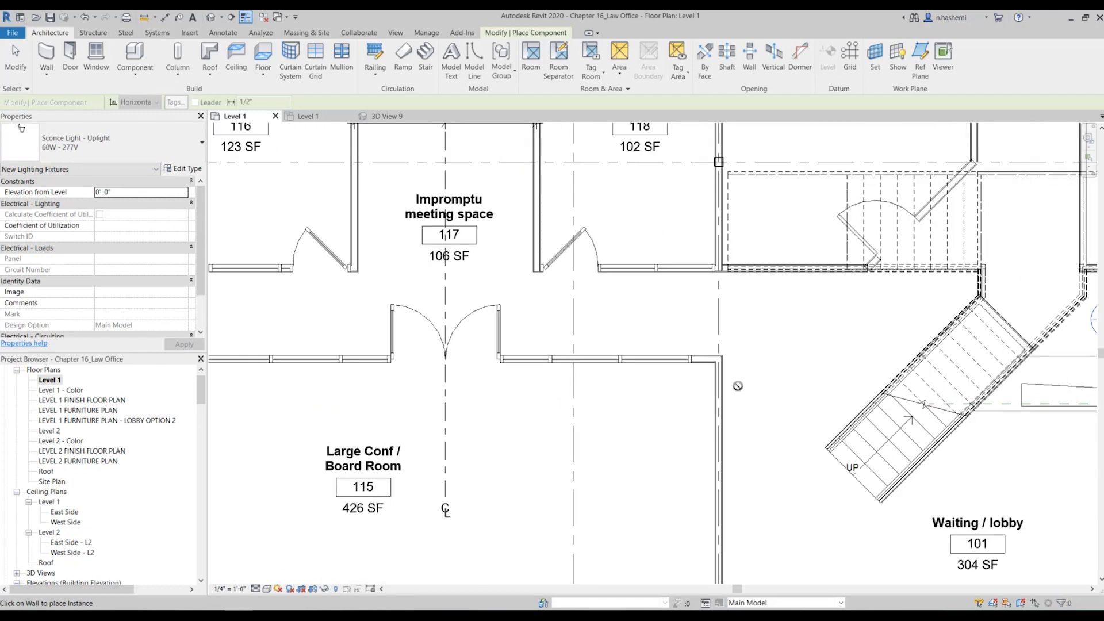
left_click(725, 394)
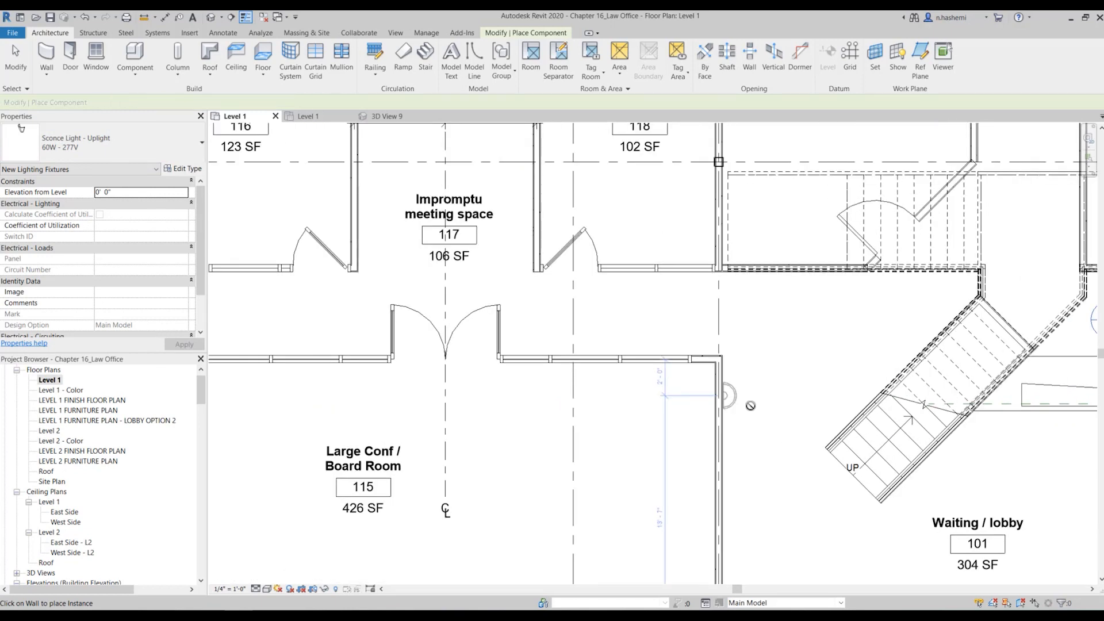
scroll(627, 299, "down", 2)
scroll(686, 424, "up", 2)
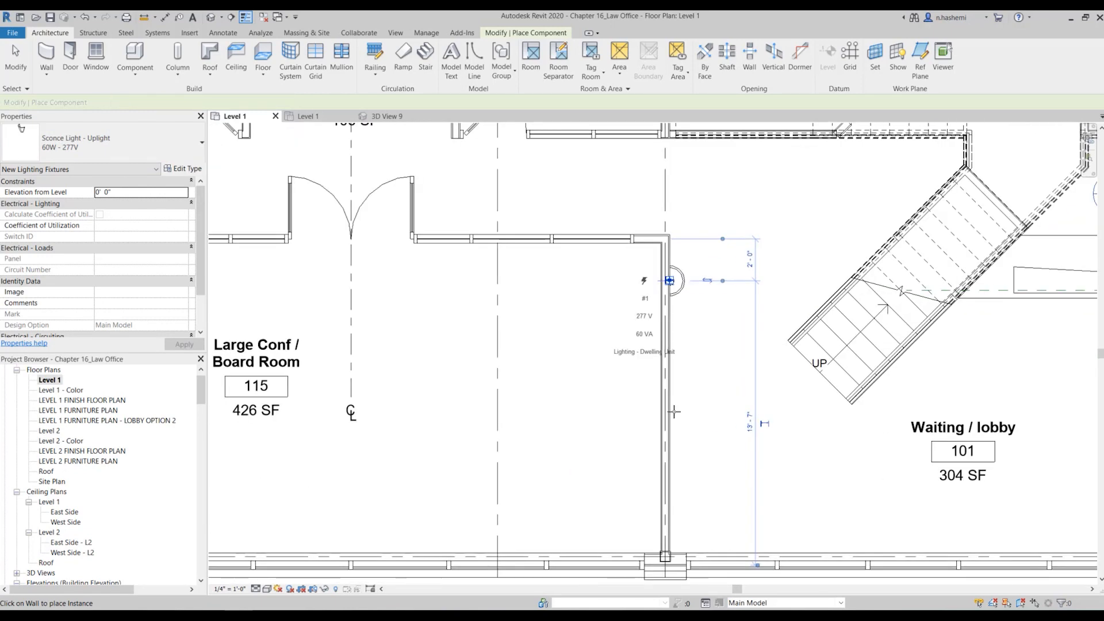
scroll(672, 361, "down", 1)
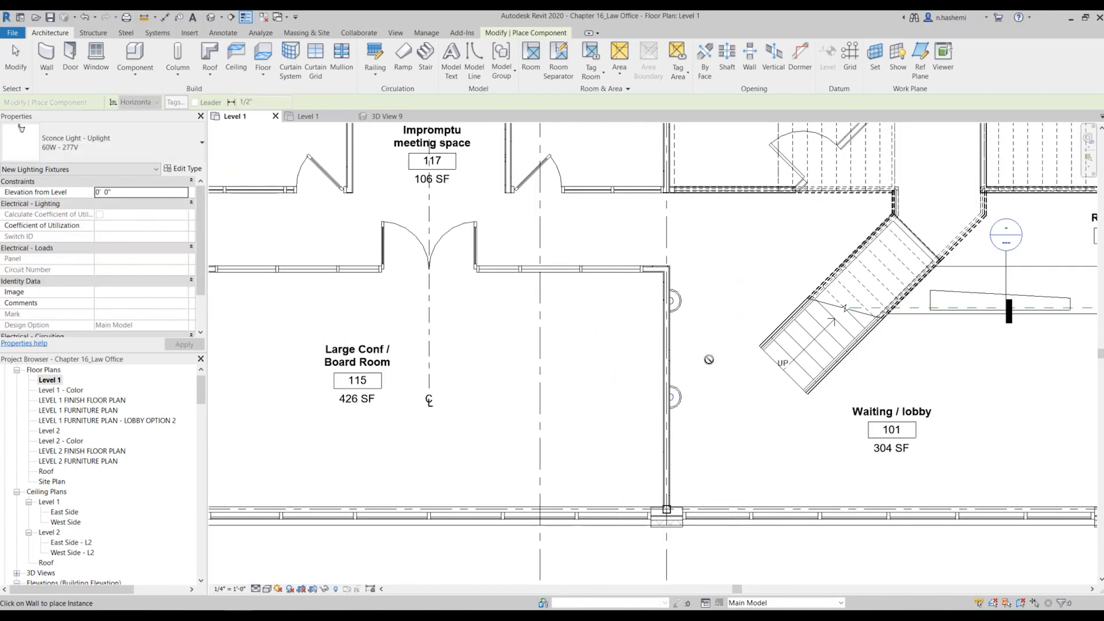
key("Escape")
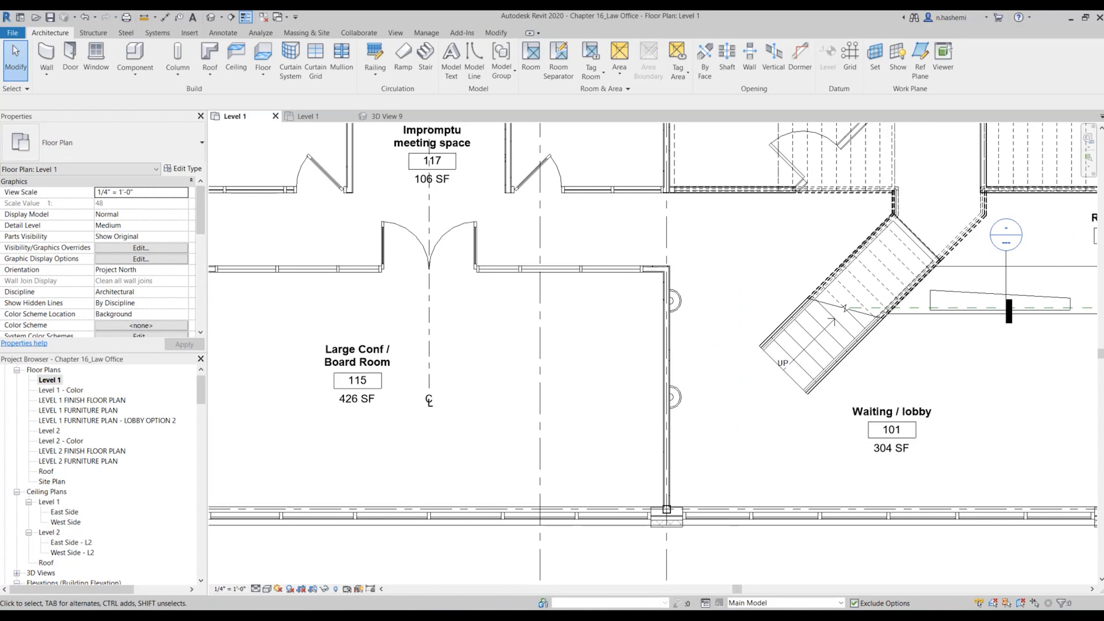
Return to the Level 1 ceiling plan and examine the linear pendant light's type properties, including Drop From Ceiling
scroll(575, 388, "down", 1)
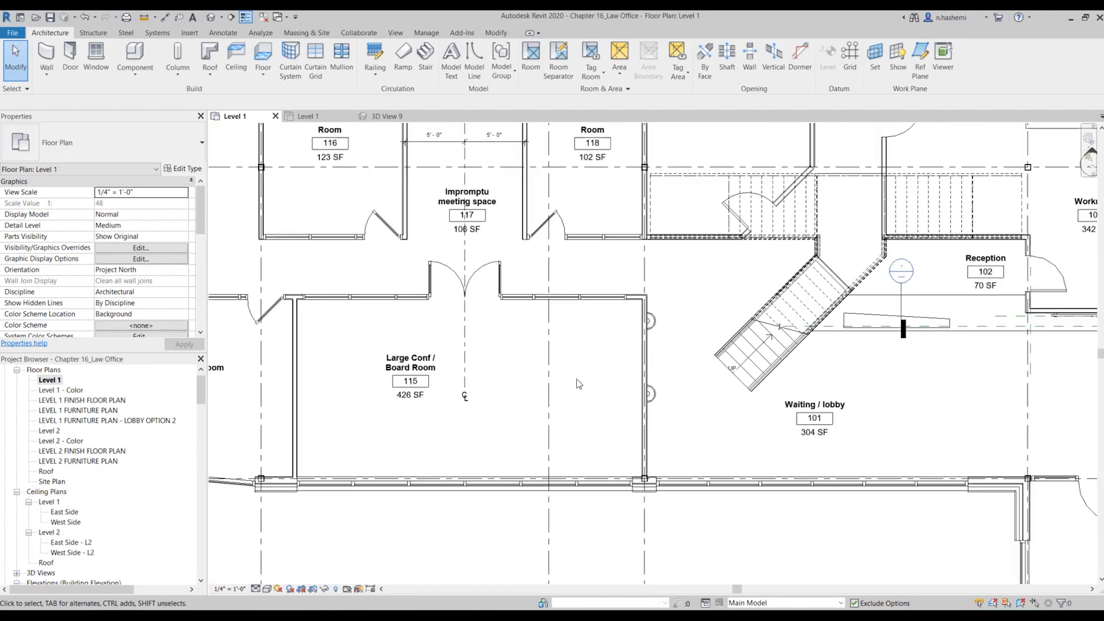
scroll(81, 495, "down", 1)
double_click(49, 482)
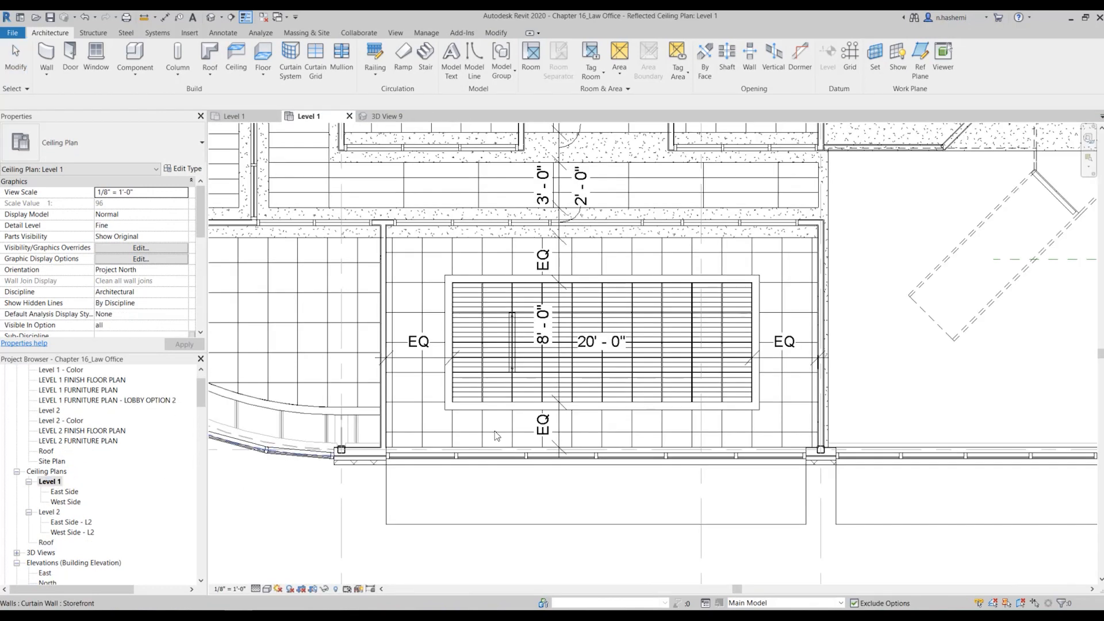
scroll(528, 329, "up", 4)
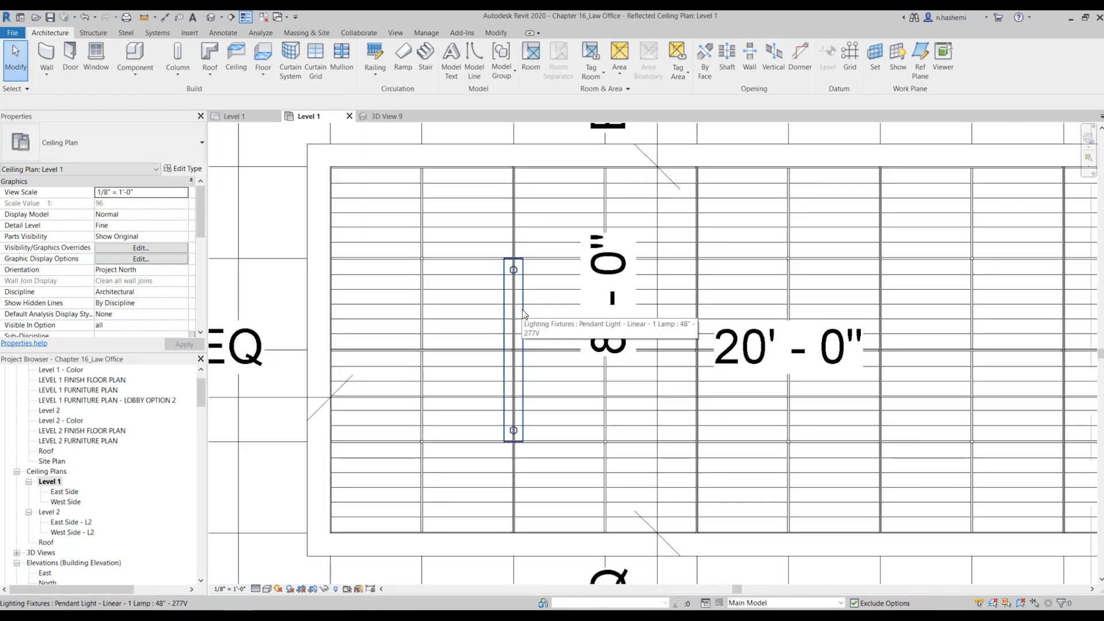
left_click(524, 314)
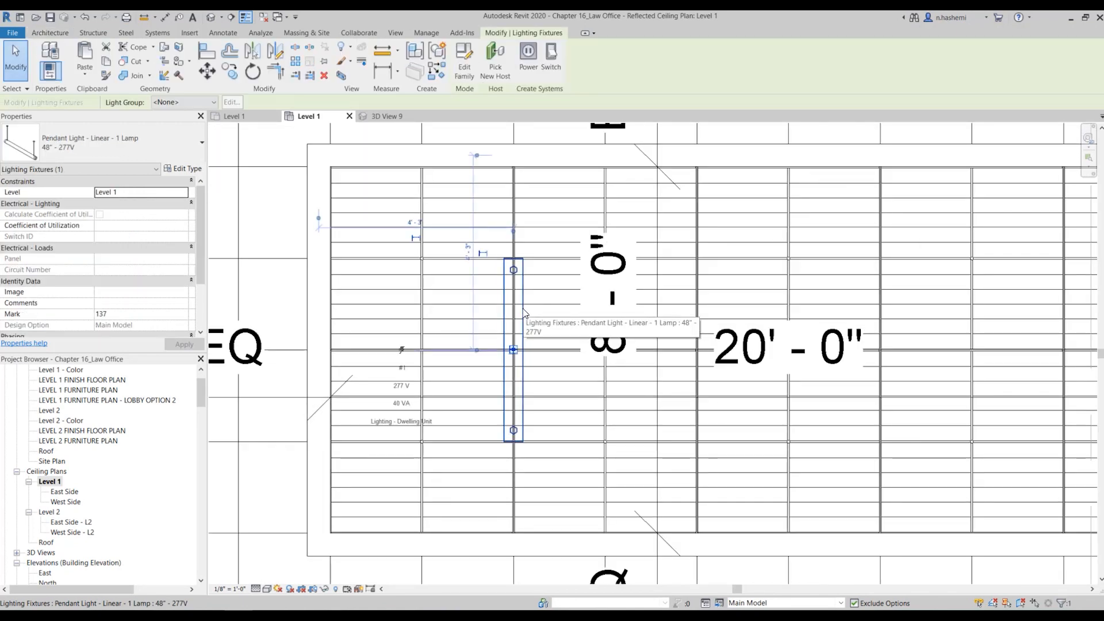
left_click(182, 169)
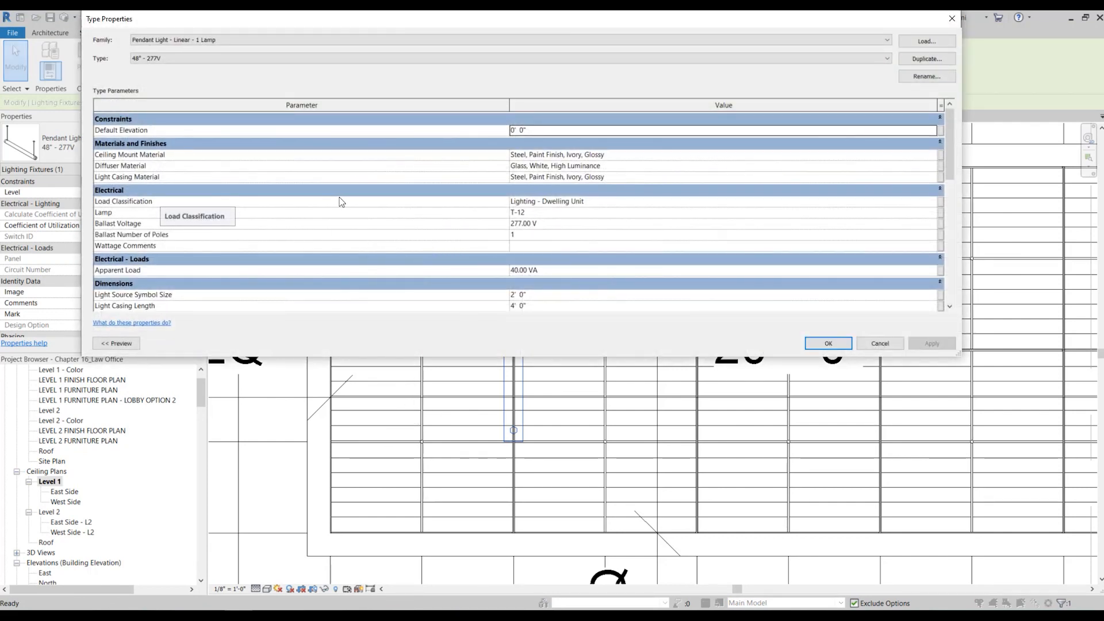
scroll(339, 201, "down", 2)
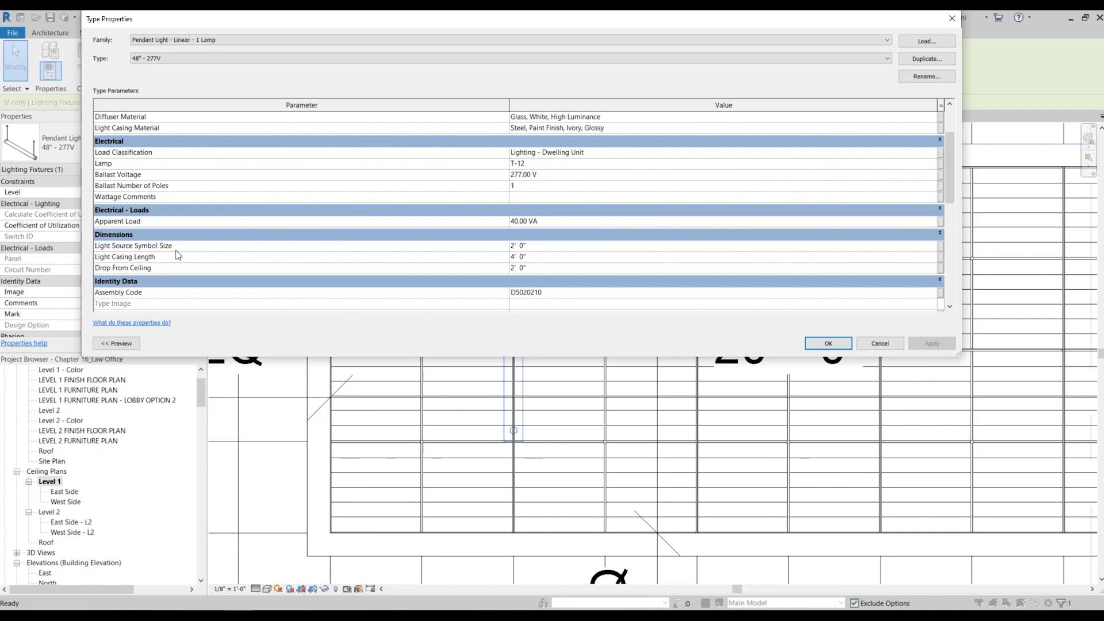
left_click(534, 272)
Review the pendant type's photometric settings, including Initial Intensity, and close its type properties
left_click_drag(948, 196, 950, 300)
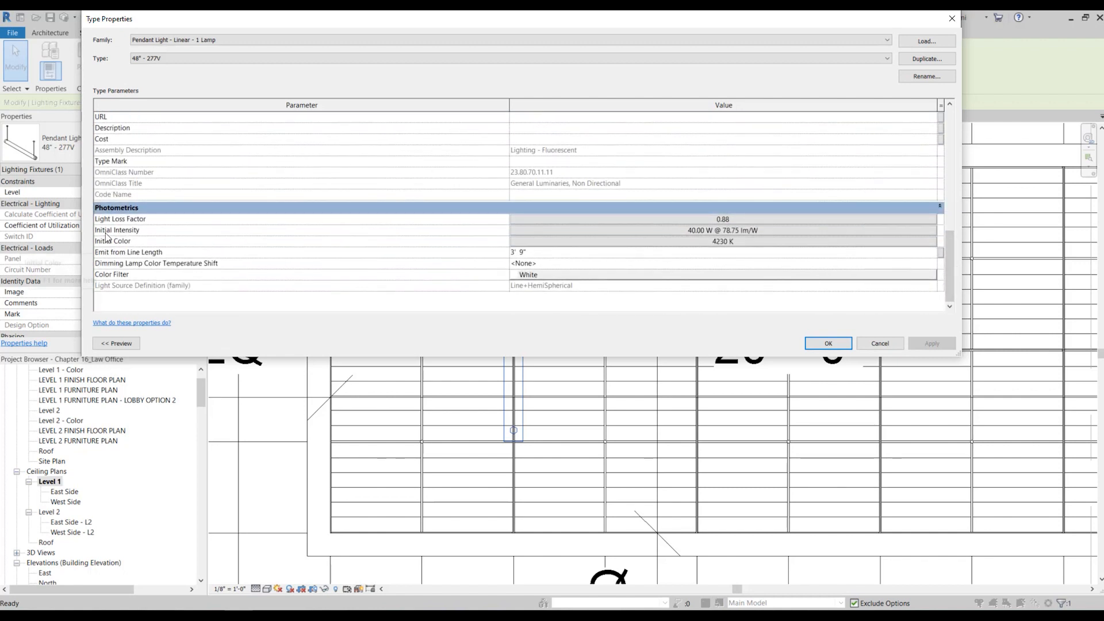
left_click(637, 229)
left_click(582, 245)
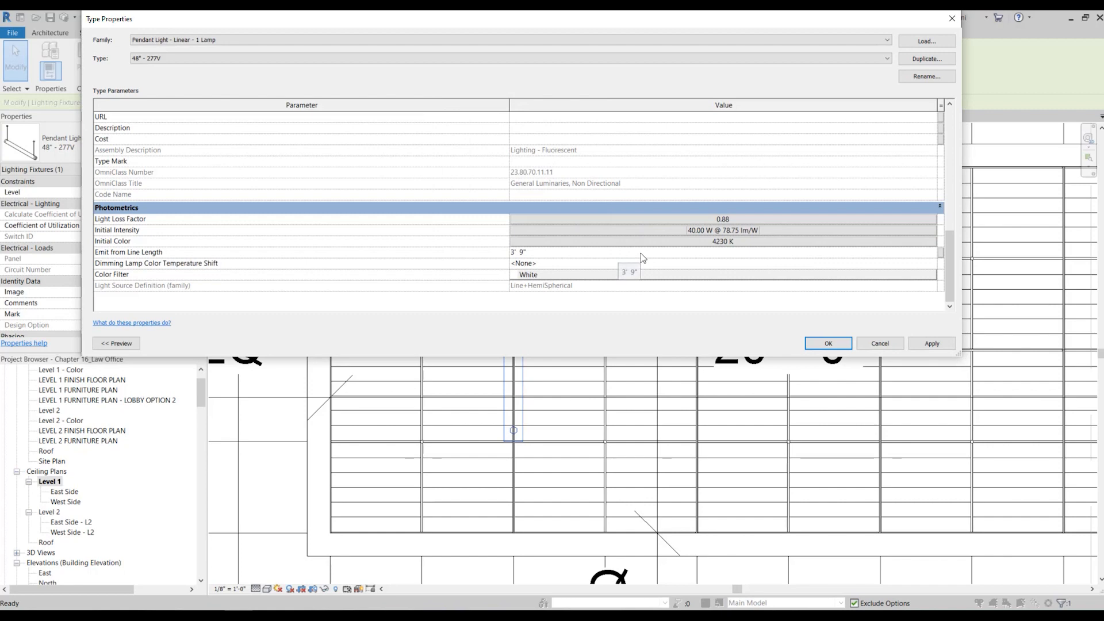
left_click(831, 342)
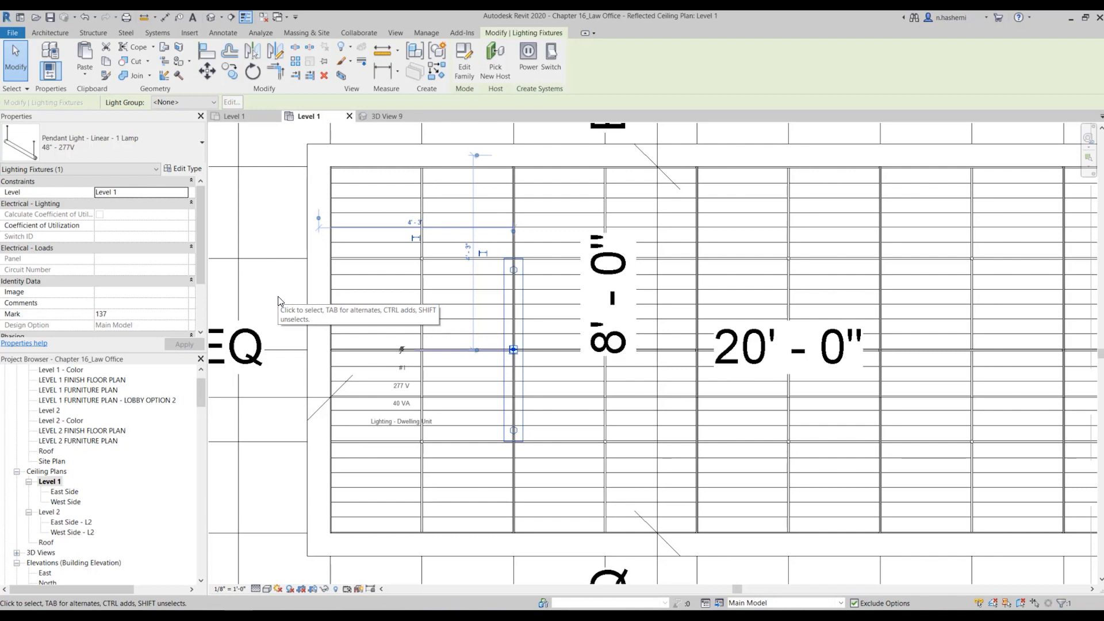
scroll(288, 304, "down", 3)
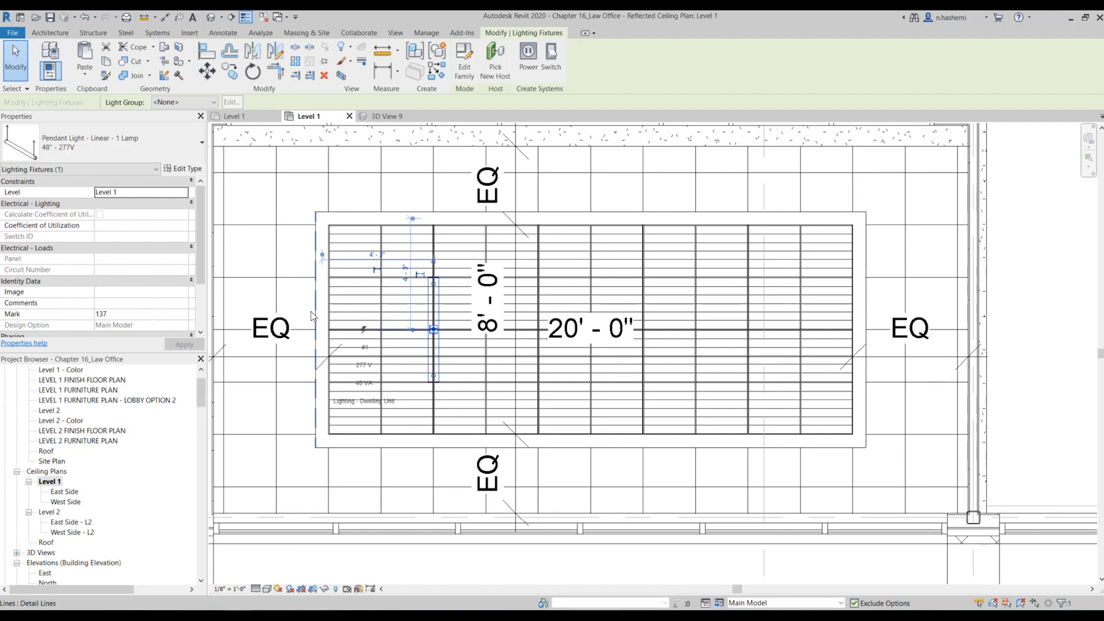
left_click(625, 196)
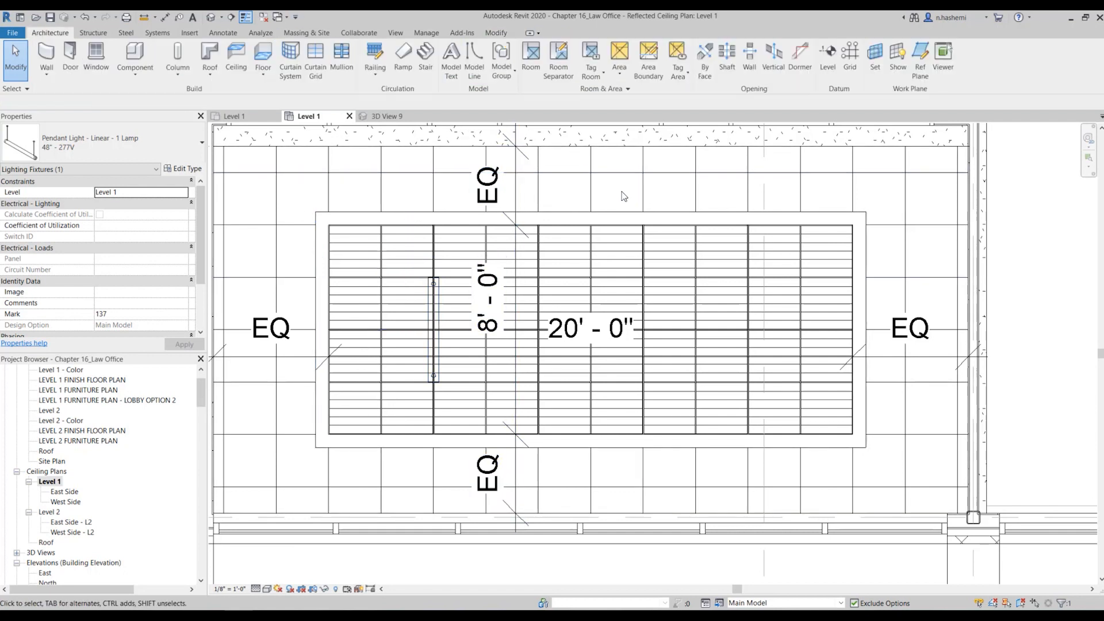
left_click(646, 220)
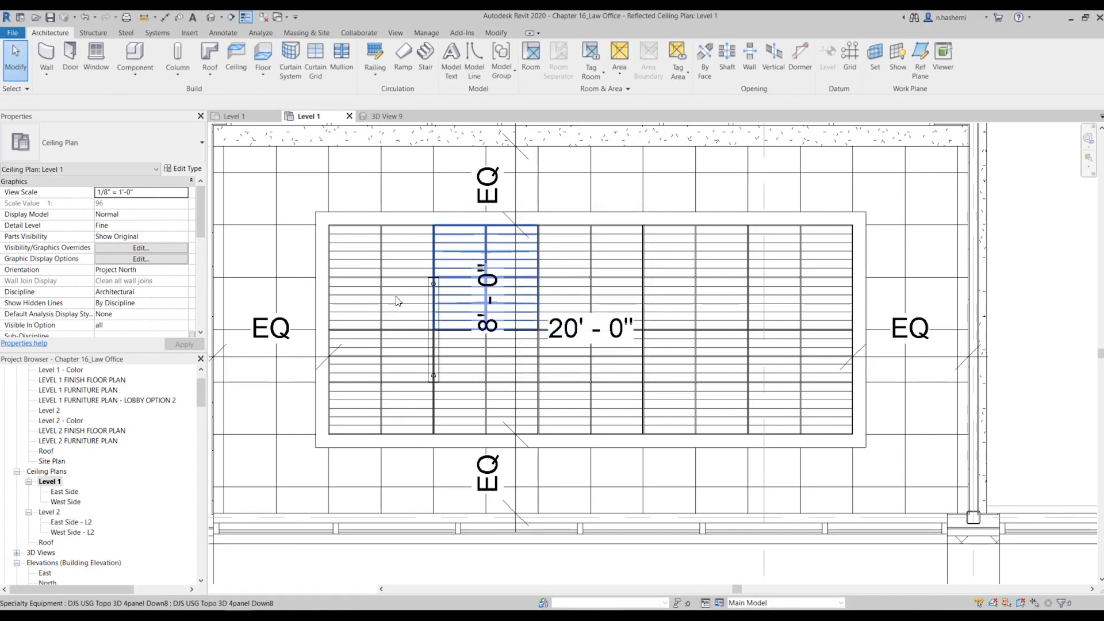
scroll(475, 397, "up", 3)
scroll(677, 374, "down", 3)
scroll(681, 378, "down", 4)
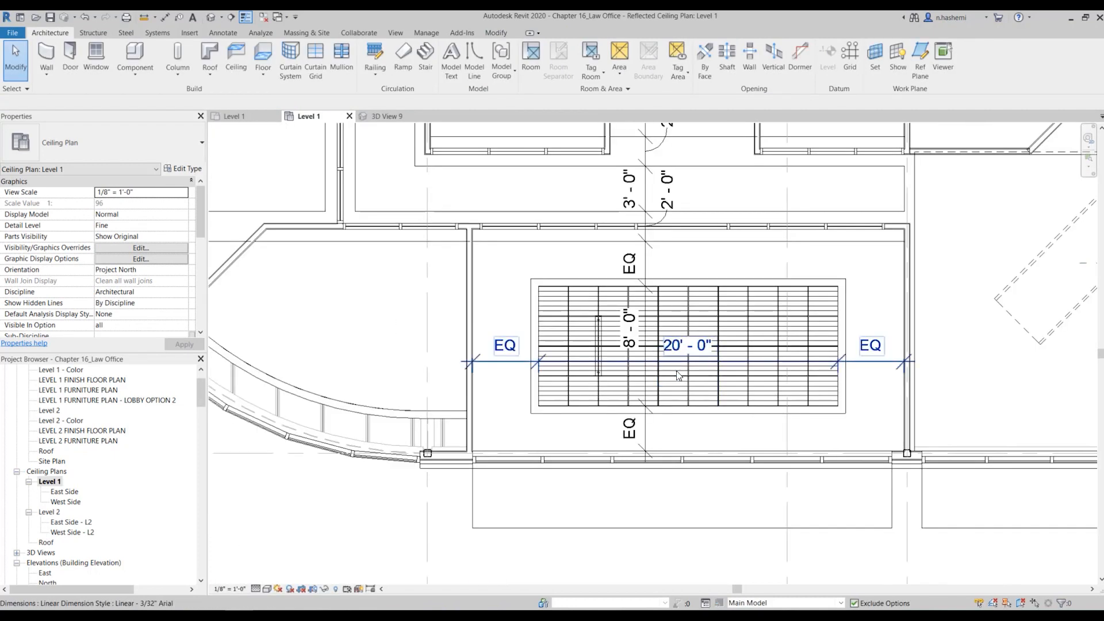
left_click(426, 32)
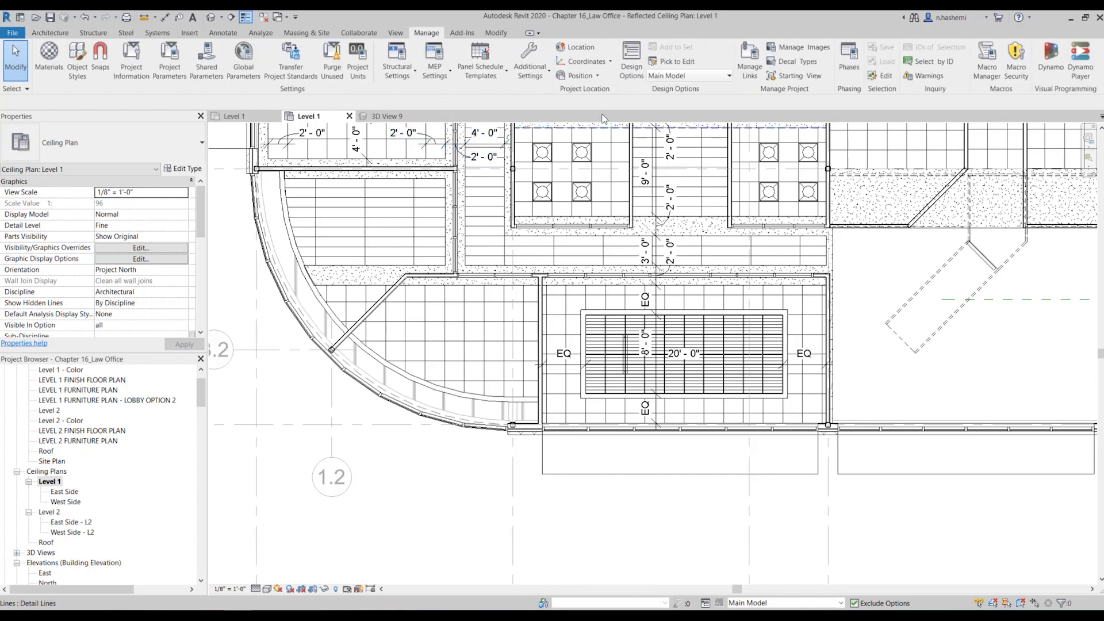
Set the project location to Lubbock, TX, through the Internet Mapping Service and accept it
left_click(577, 48)
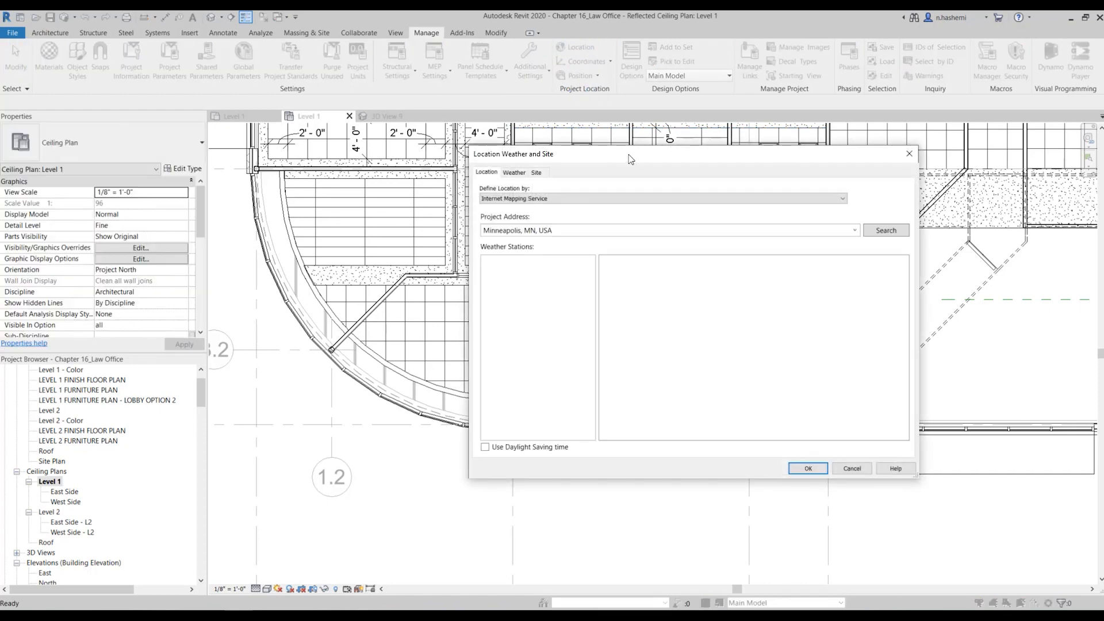
left_click_drag(627, 151, 465, 140)
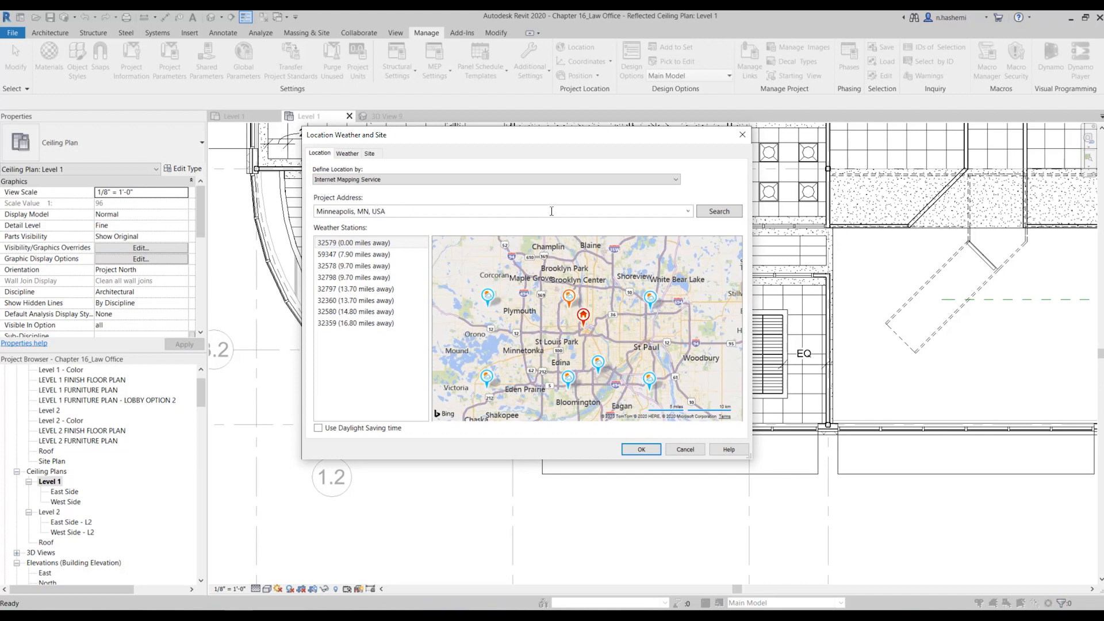
left_click(418, 211)
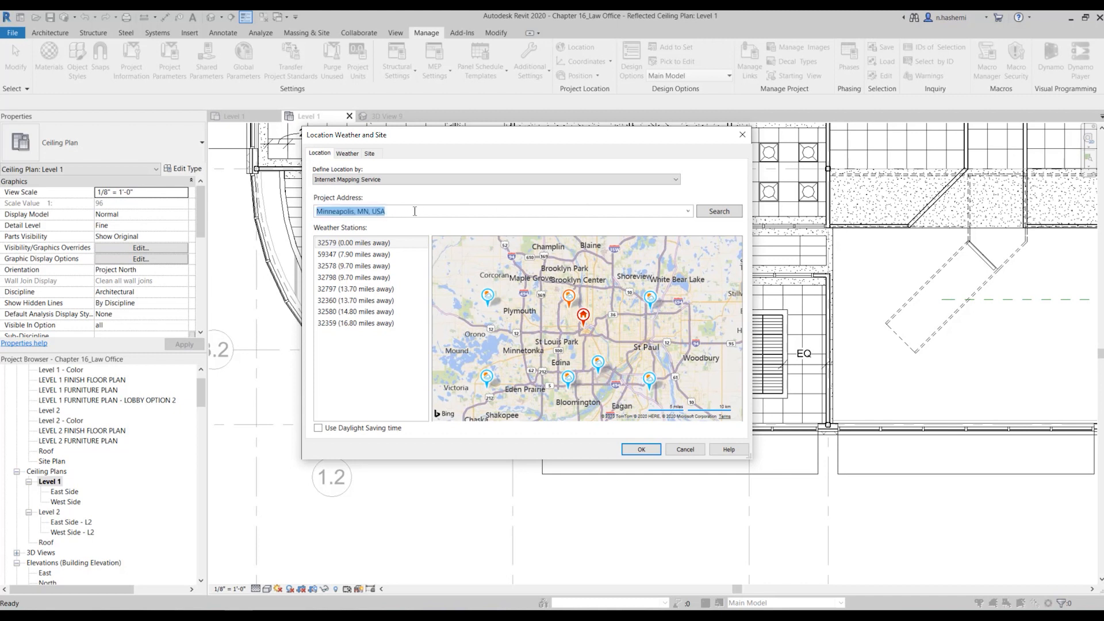
type("Lubbock")
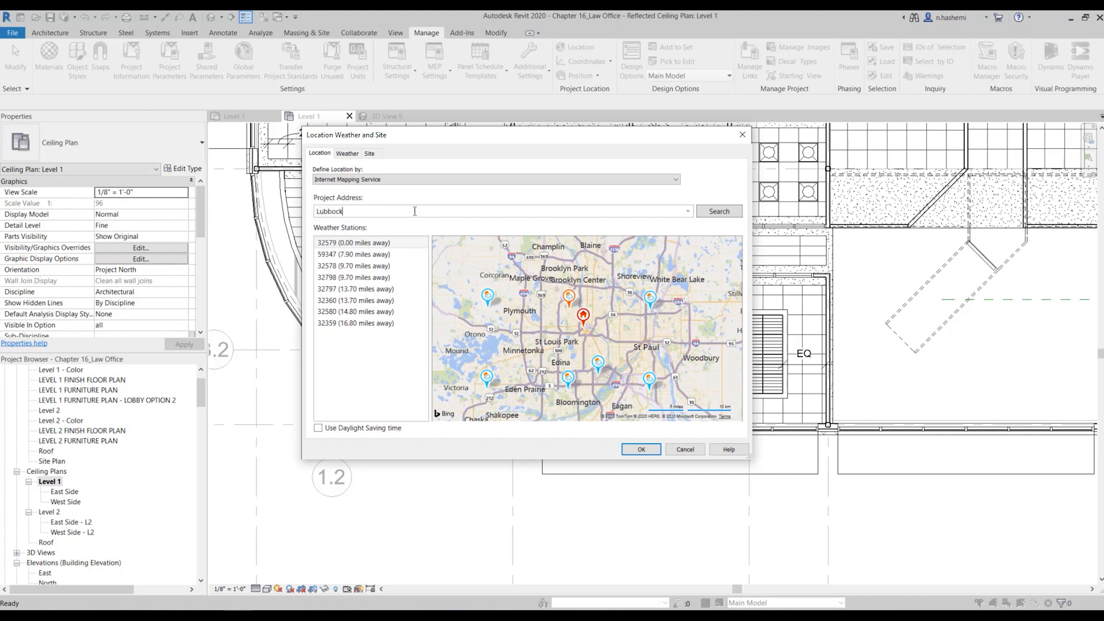
key("Return")
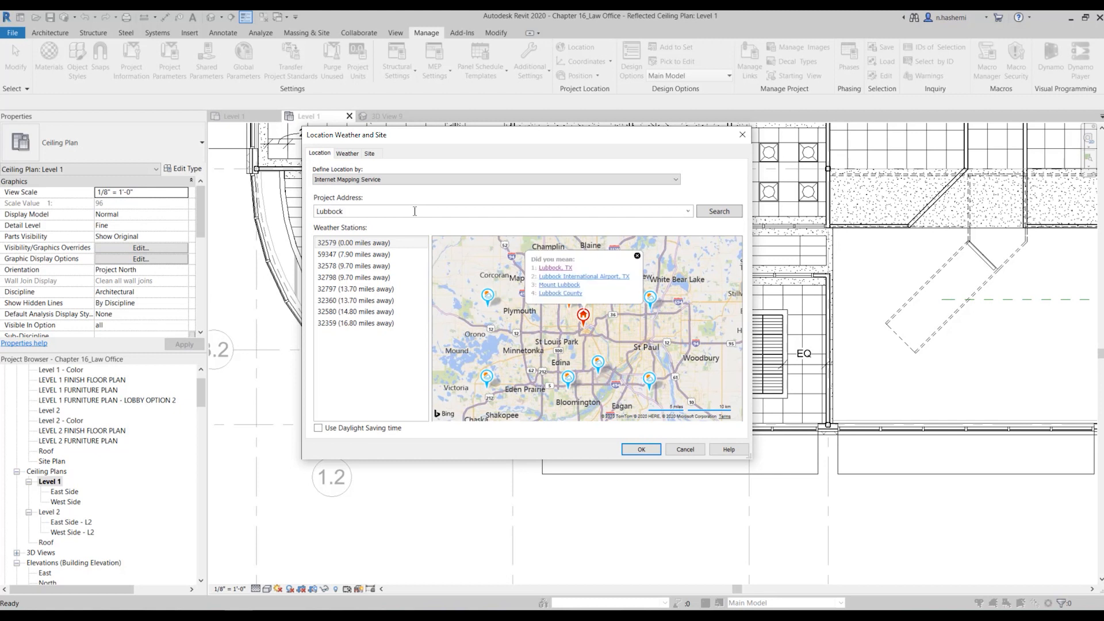
left_click(545, 269)
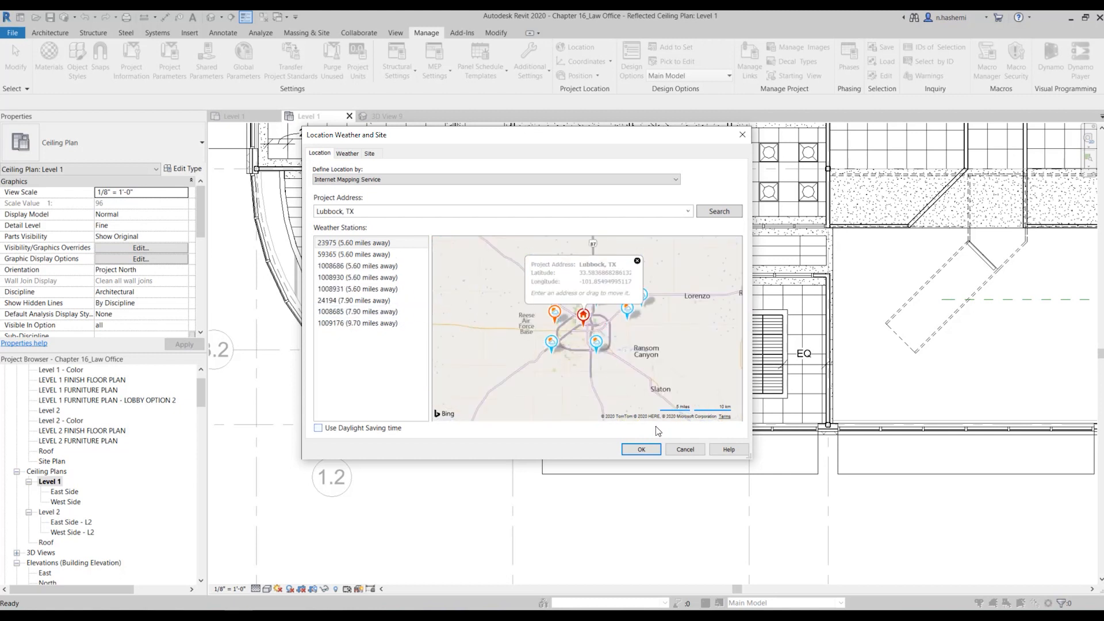
left_click(640, 450)
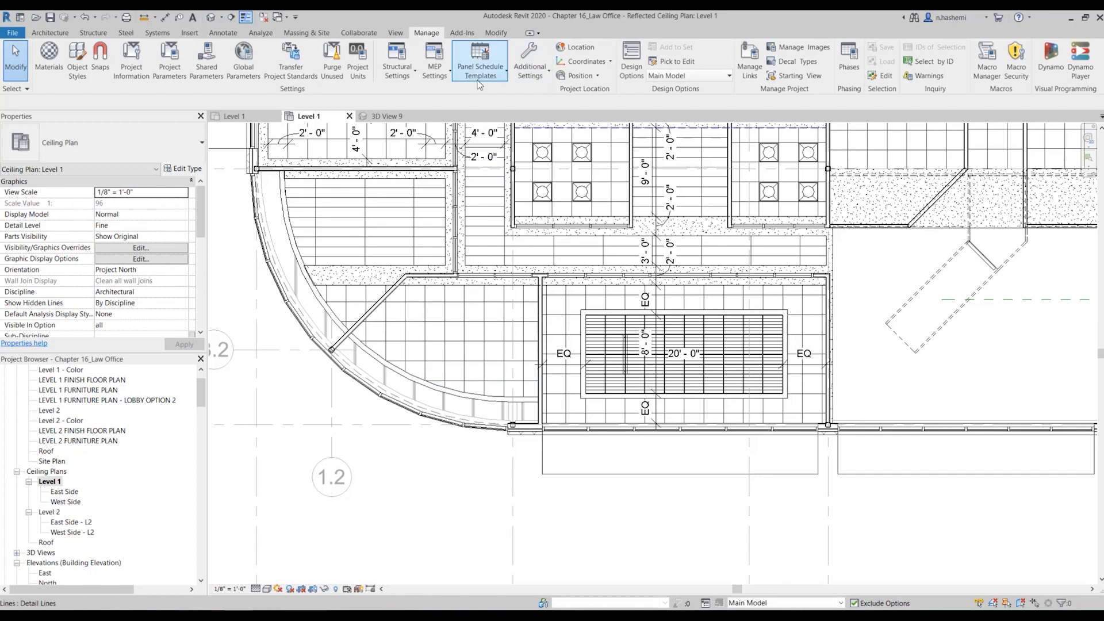
Examine the Sun Settings from both the project-wide settings and the ceiling plan's sun path options, closing them without changes
left_click(537, 76)
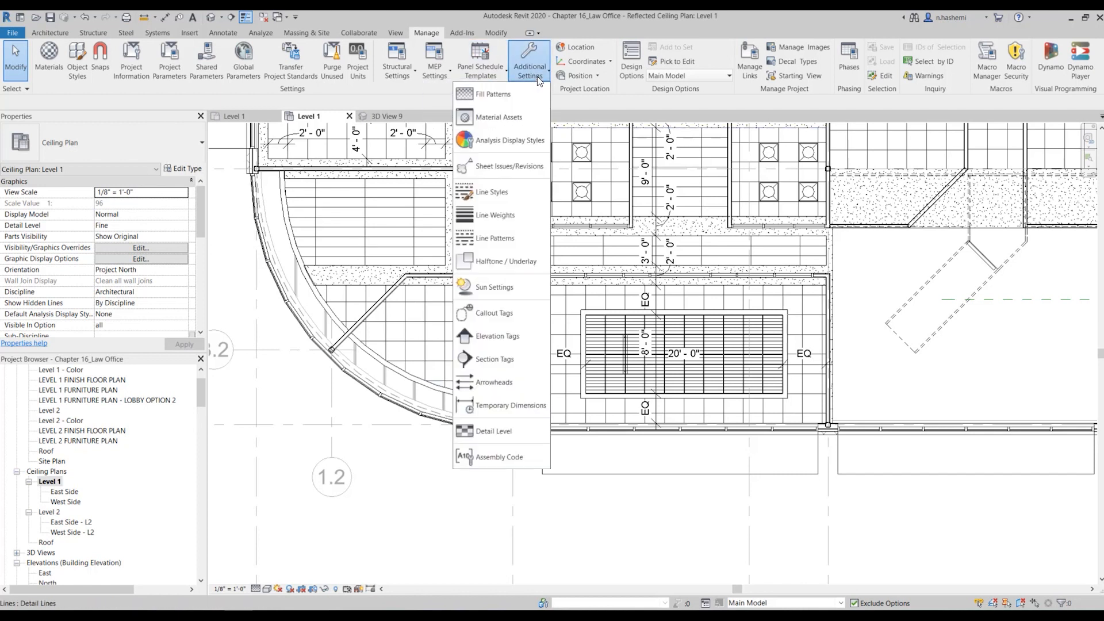
left_click(486, 291)
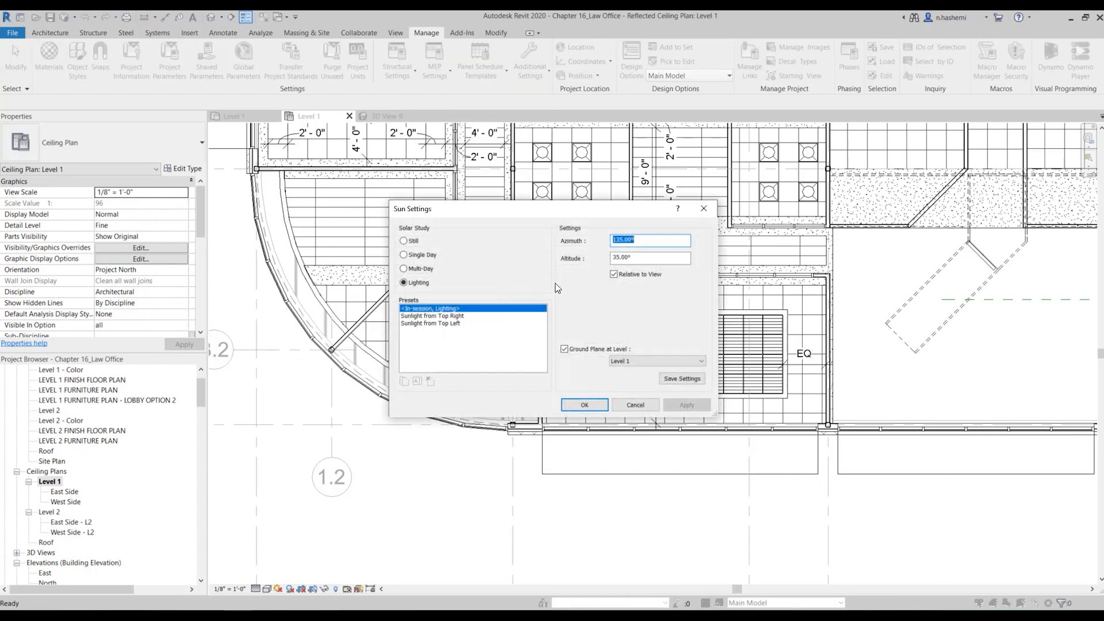
left_click(636, 405)
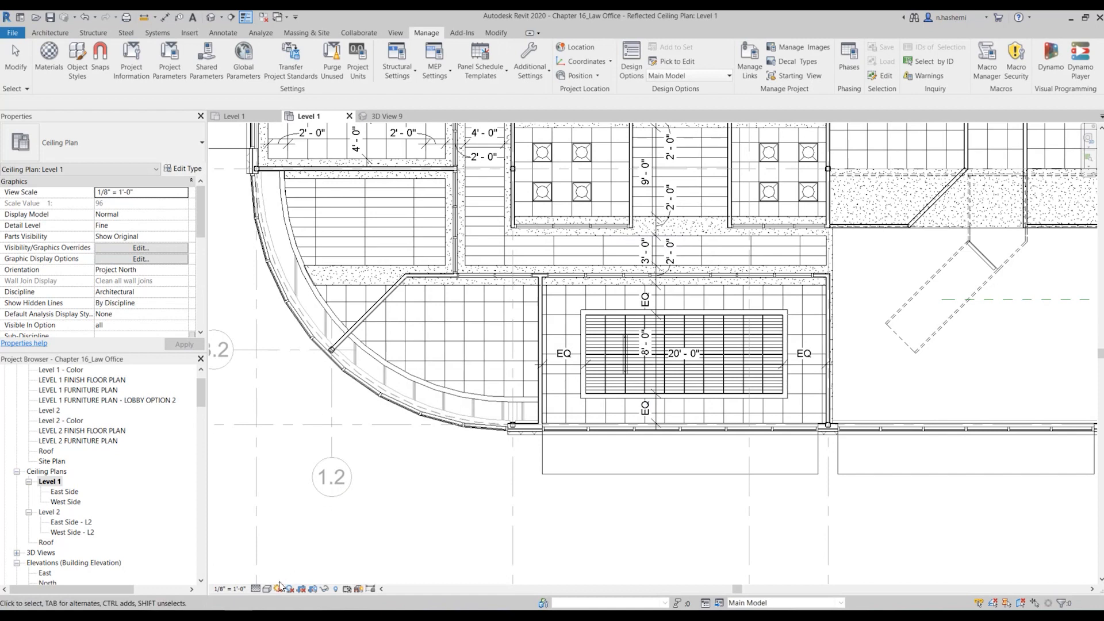
left_click(279, 588)
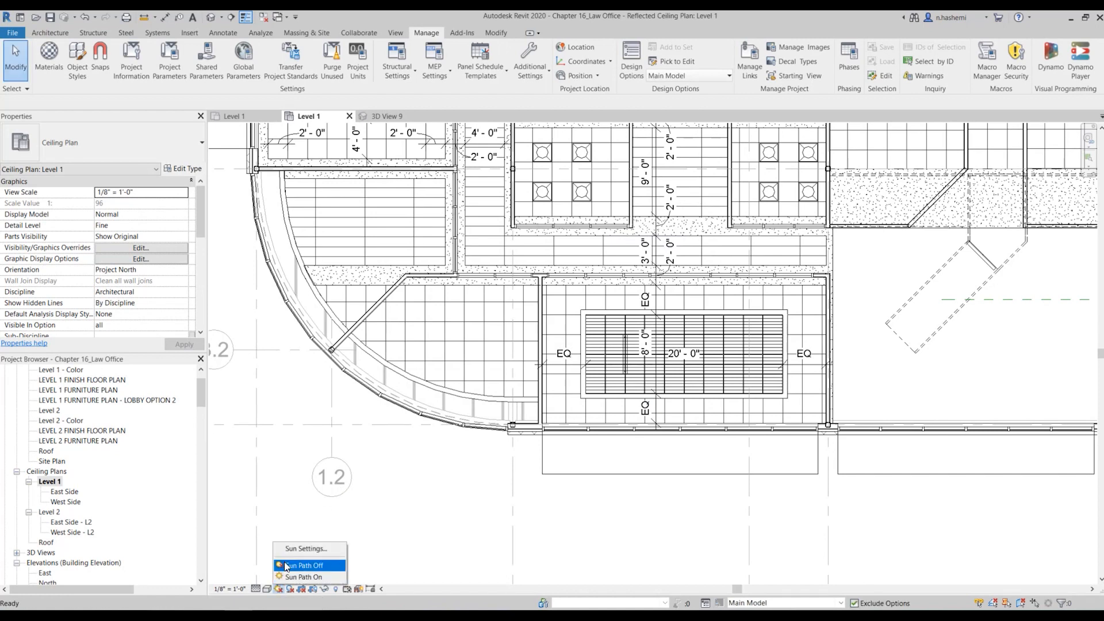
left_click(308, 550)
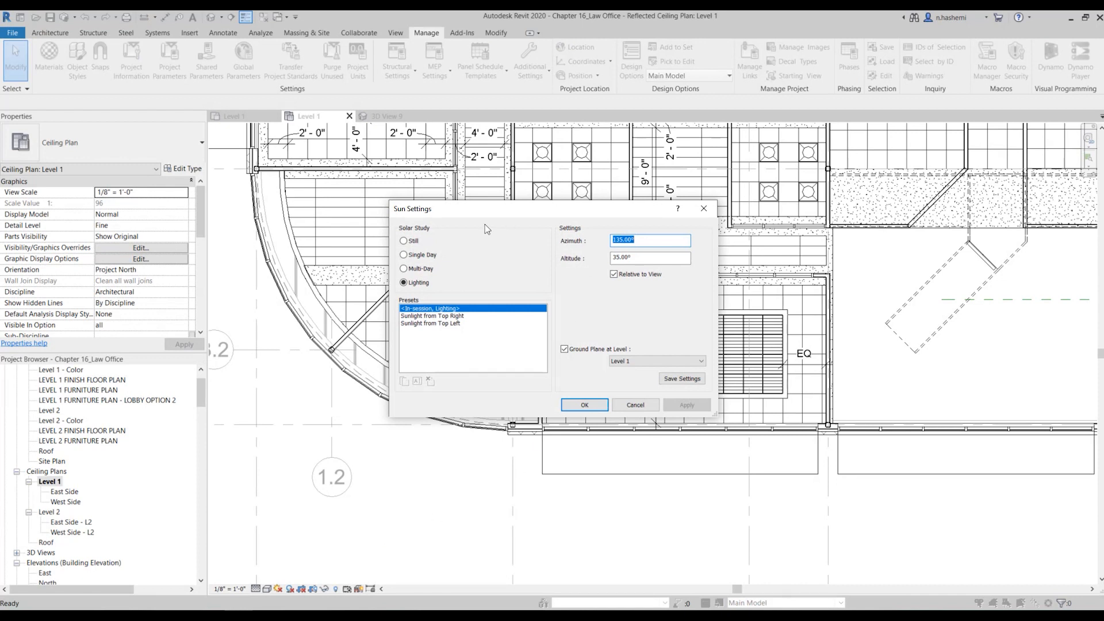
left_click(635, 404)
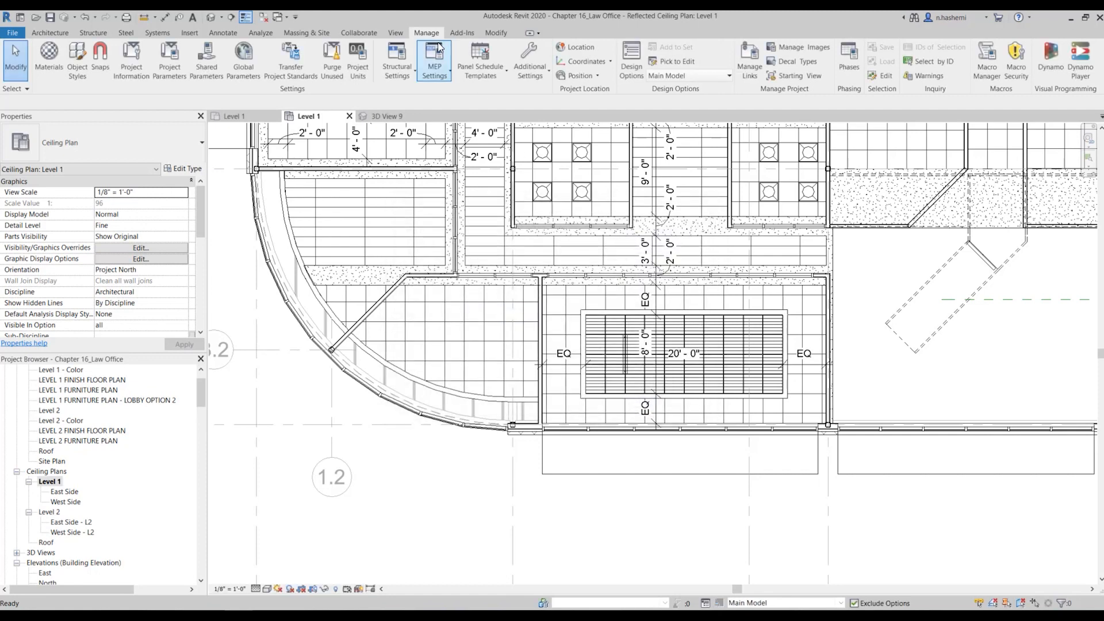
Reopen the Sun Settings and compare the options of the Still, Single Day and Lighting solar studies
left_click(530, 69)
left_click(509, 293)
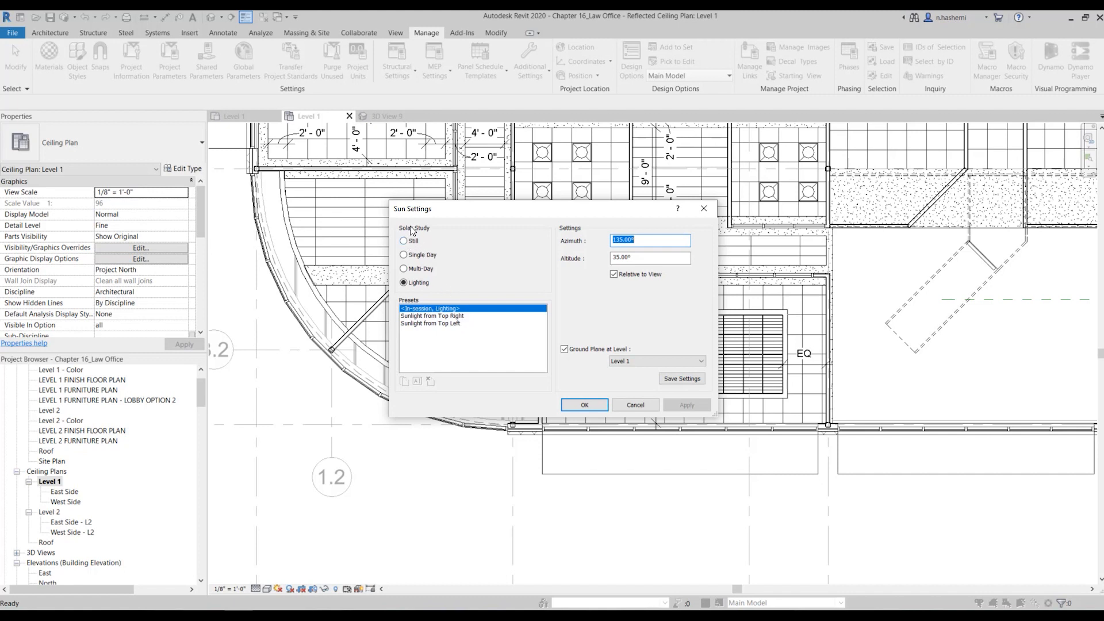
left_click(405, 242)
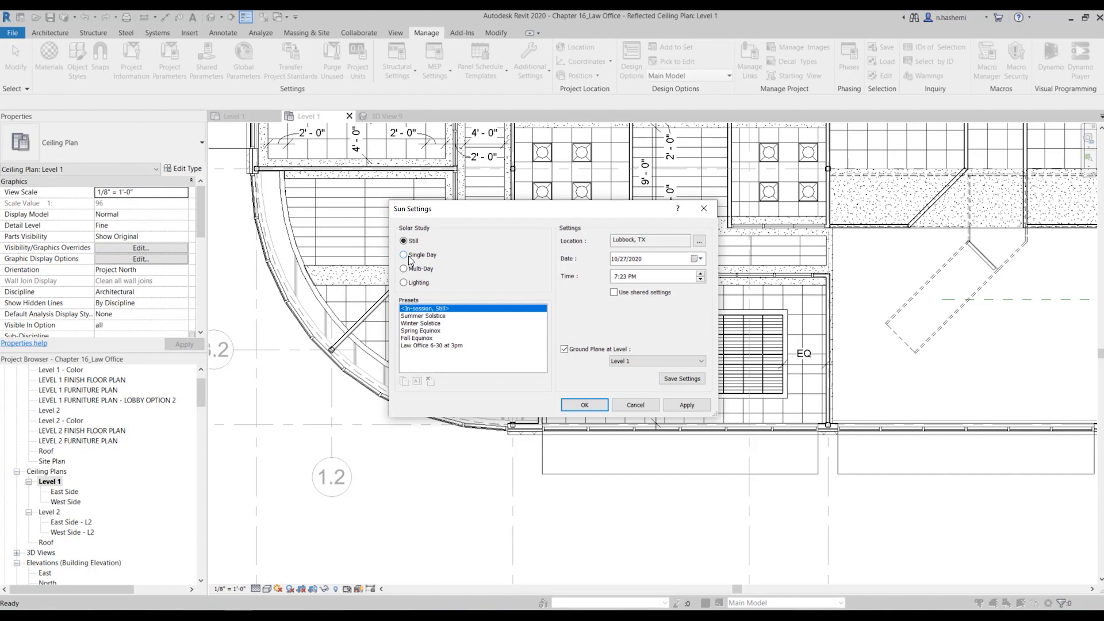
left_click(406, 256)
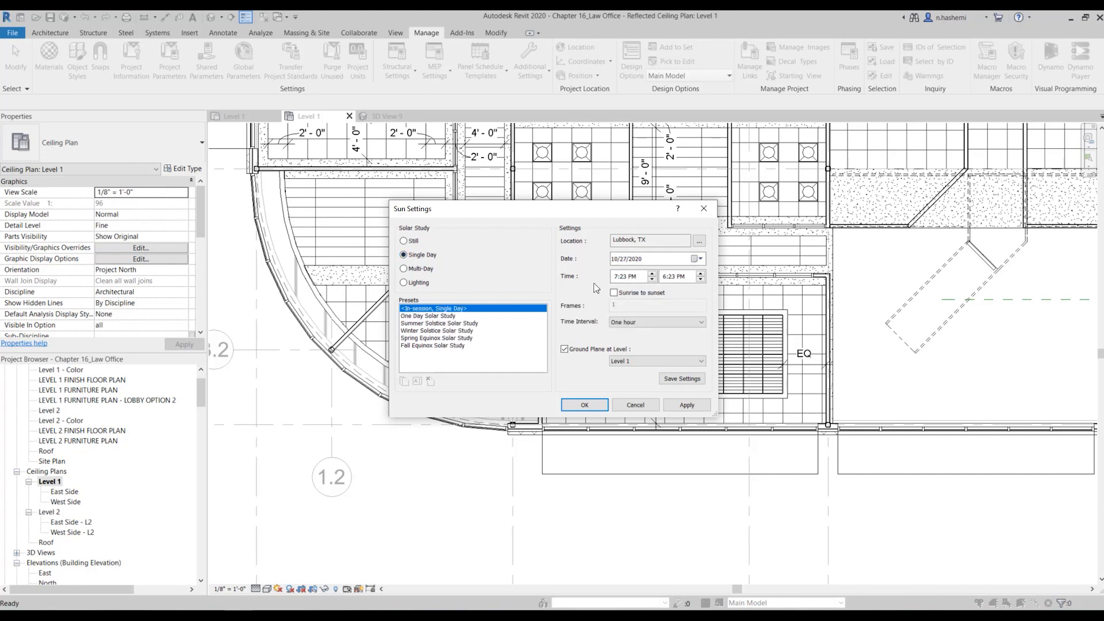
left_click(404, 283)
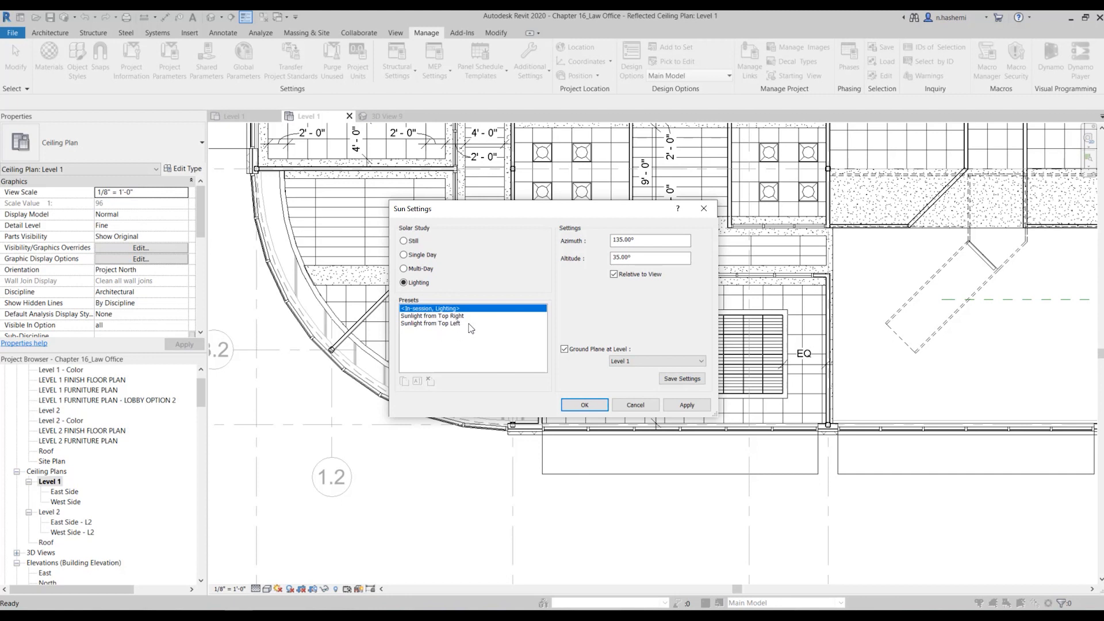
Choose the Still solar study, set its in-session time to 3:00 PM and turn off Ground Plane at Level
left_click(414, 241)
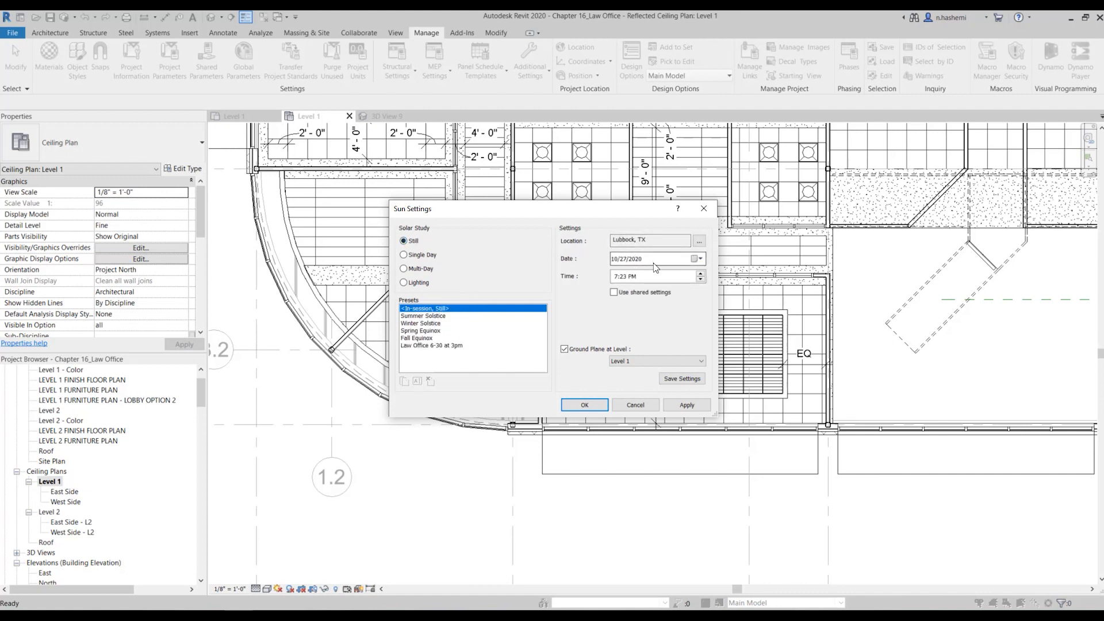
left_click(702, 280)
left_click(623, 277)
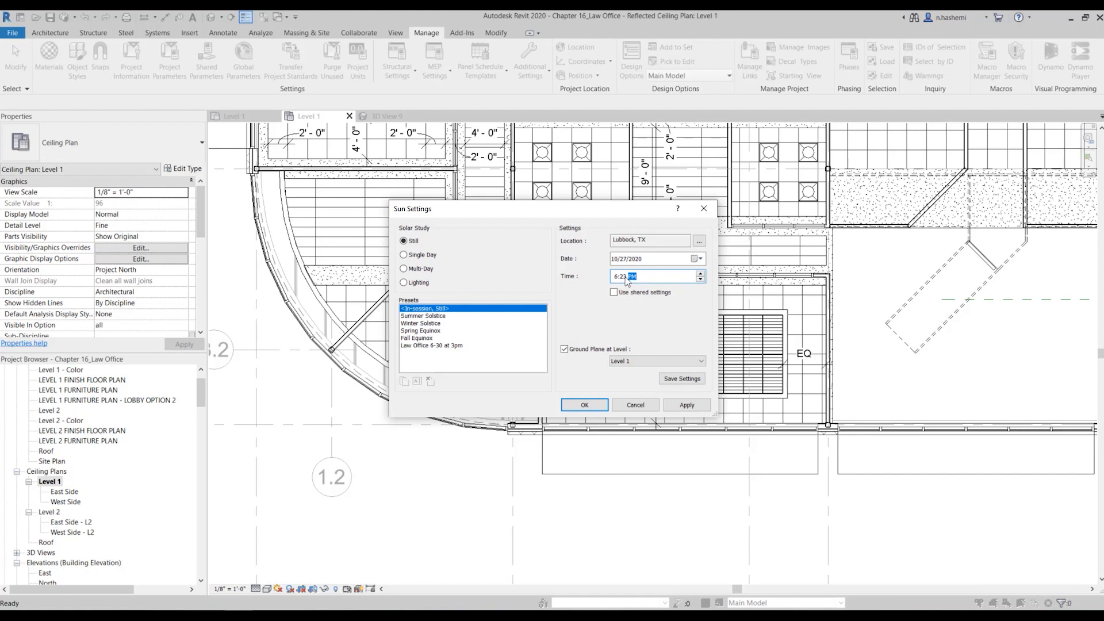
left_click(615, 280)
type("3")
left_click(565, 350)
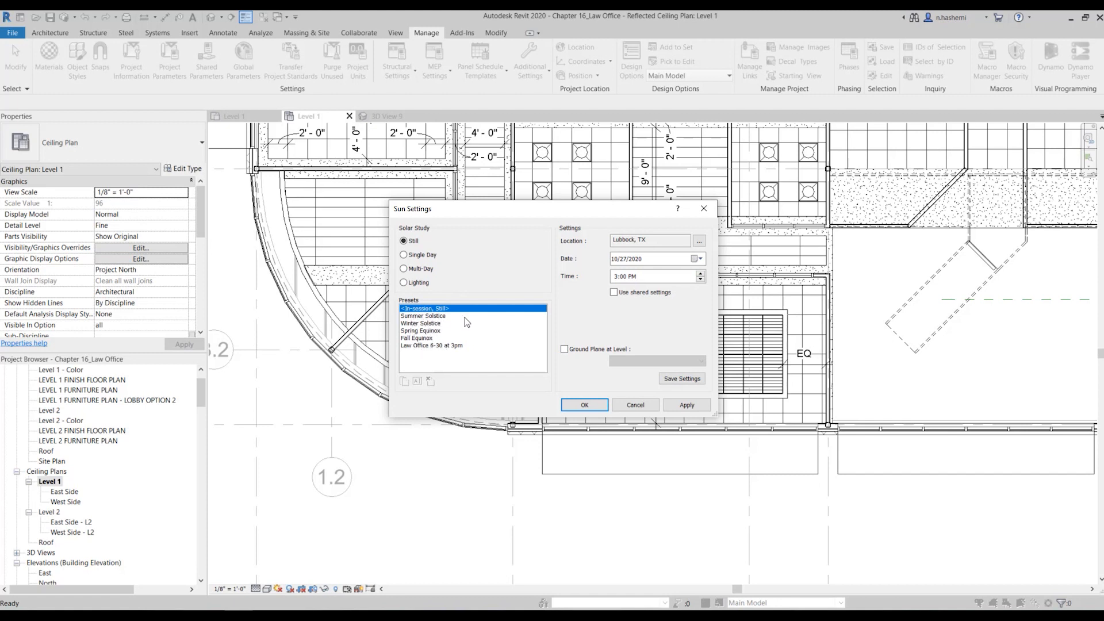
Duplicate the Summer Solstice preset under the suggested name, turn off its Ground Plane at Level and accept the Sun Settings
left_click(425, 316)
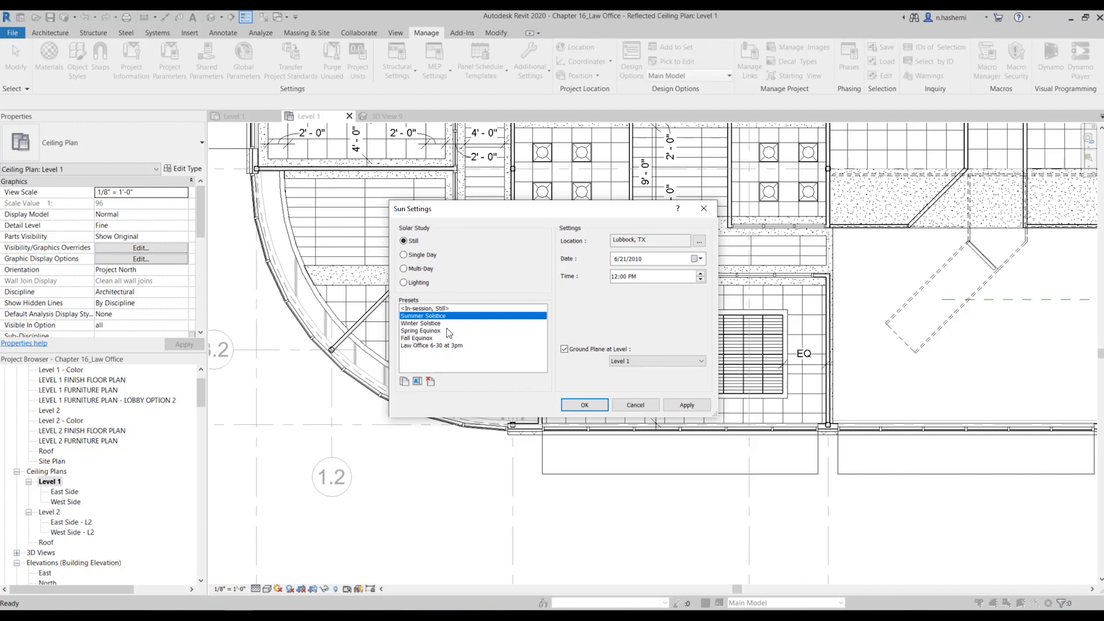
left_click(405, 381)
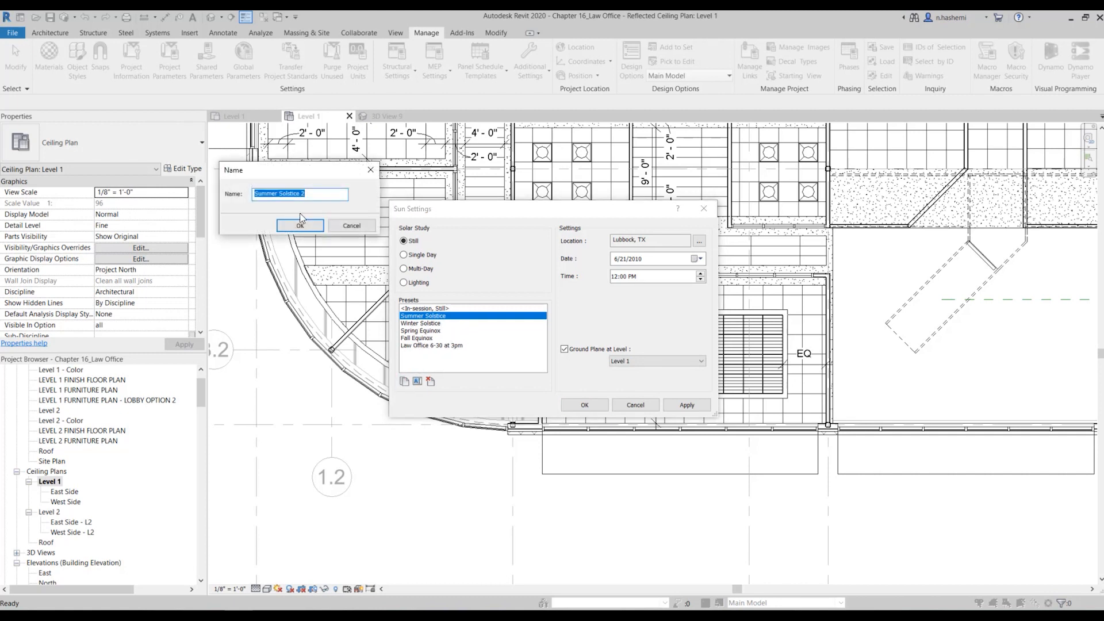
left_click(333, 193)
left_click(304, 223)
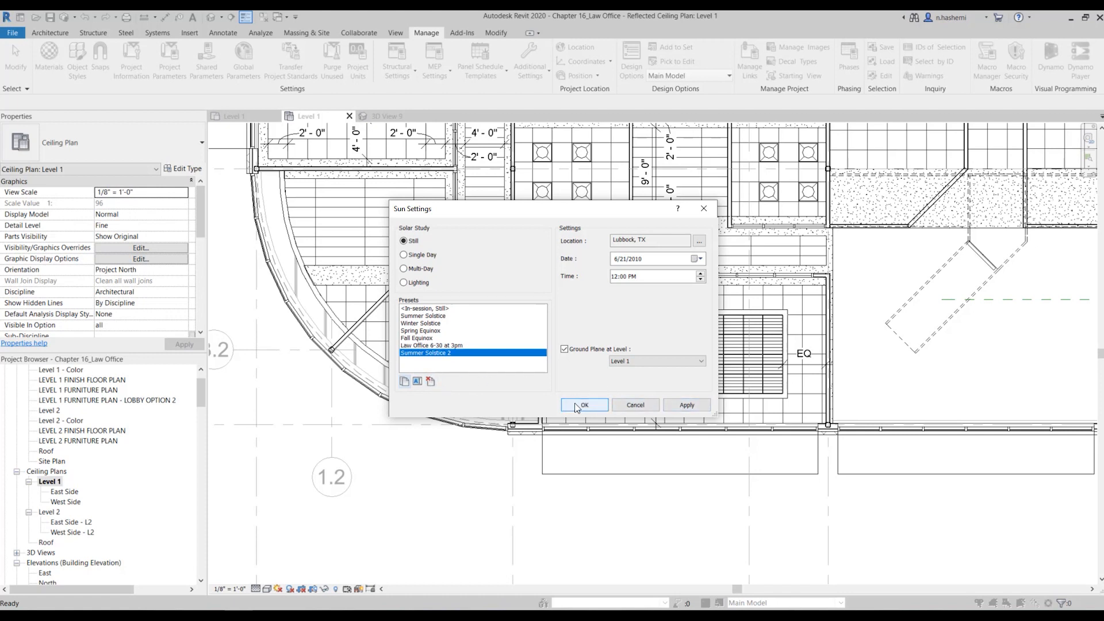
left_click(564, 349)
left_click(585, 405)
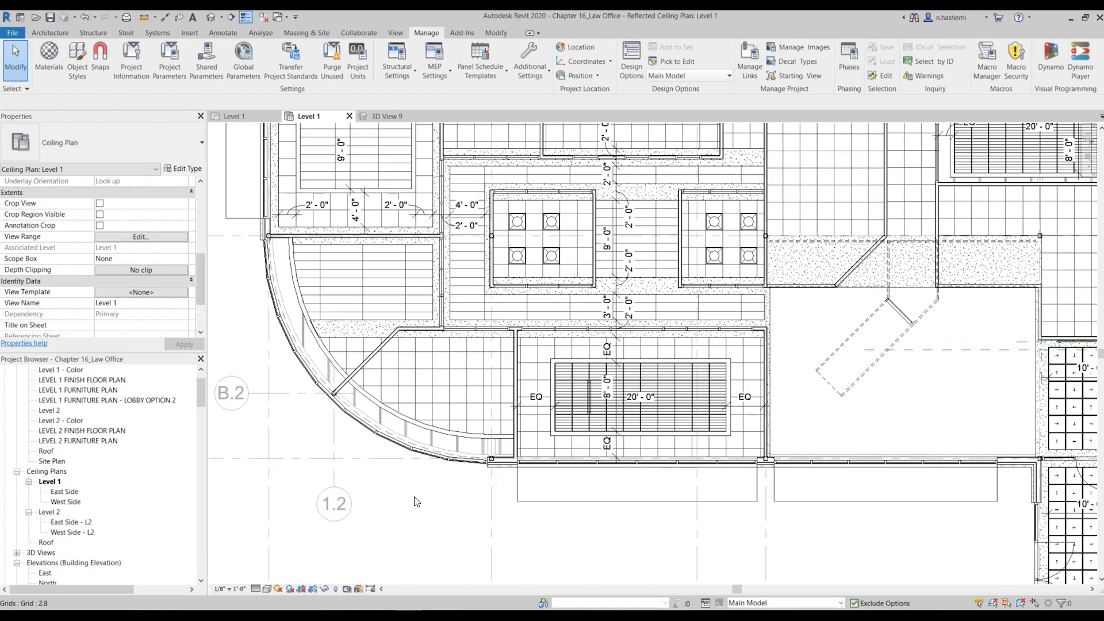
Open the Site Plan floor plan and set its Orientation to True North
double_click(63, 462)
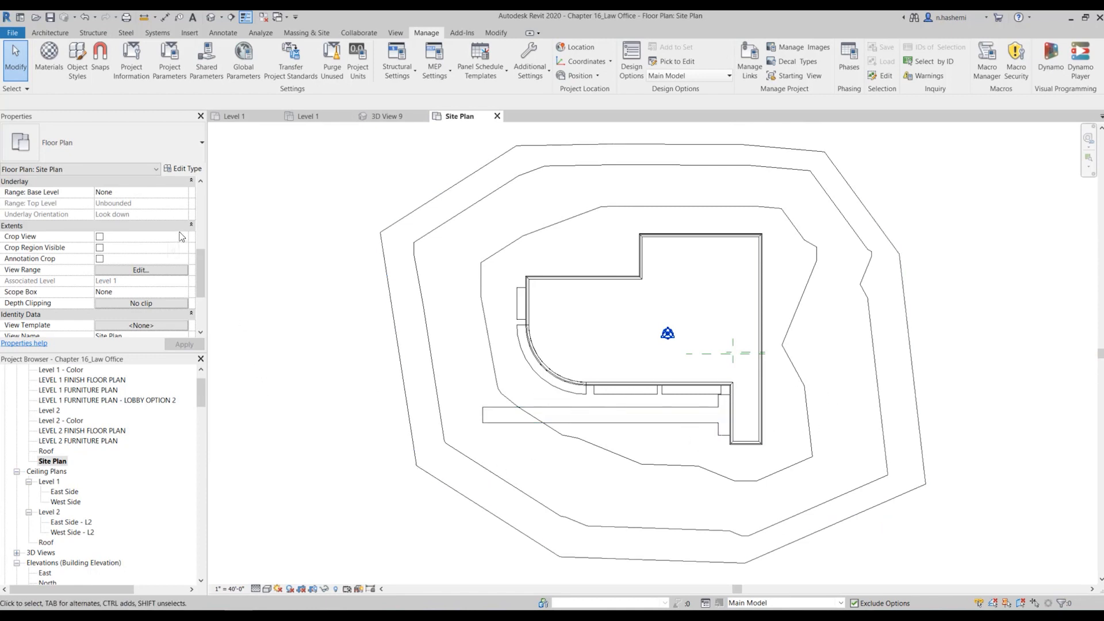
scroll(176, 246, "up", 4)
scroll(176, 246, "up", 4)
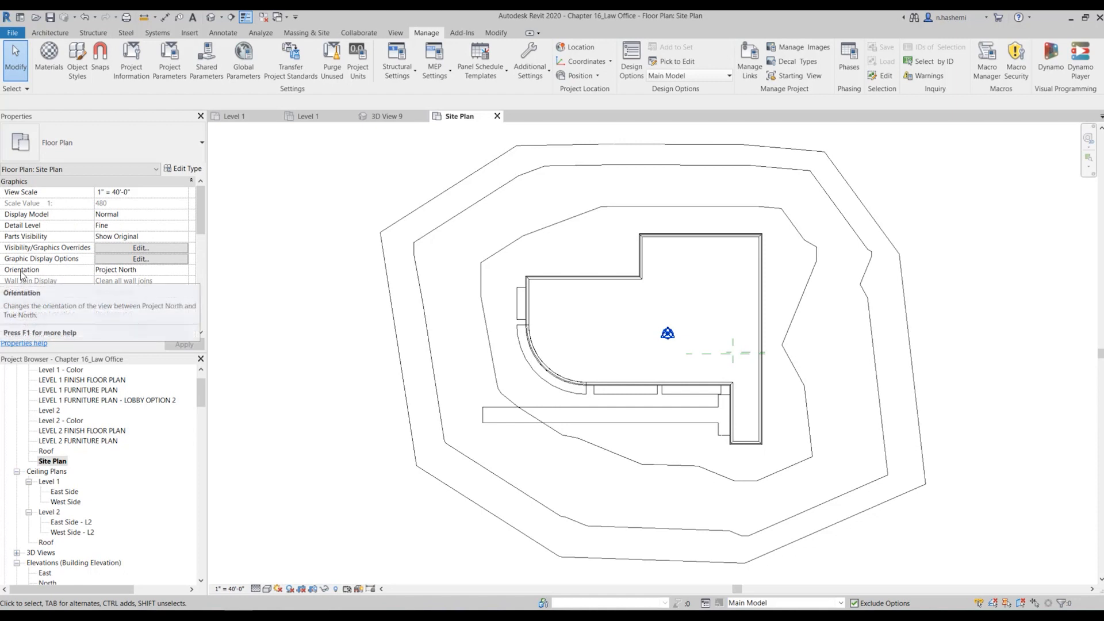
left_click(171, 271)
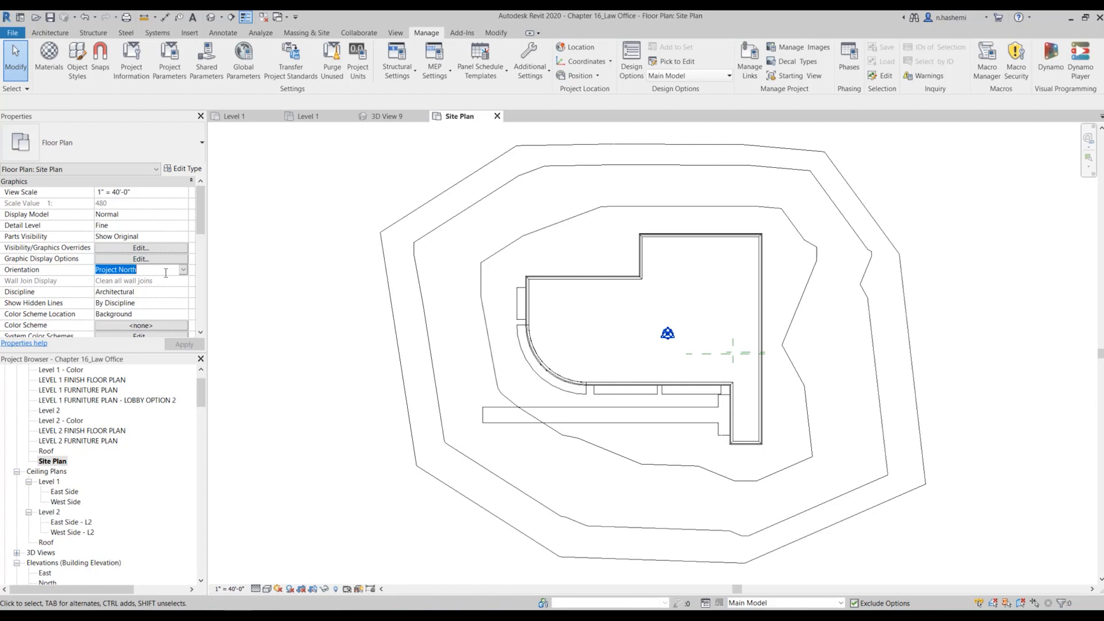
left_click(183, 270)
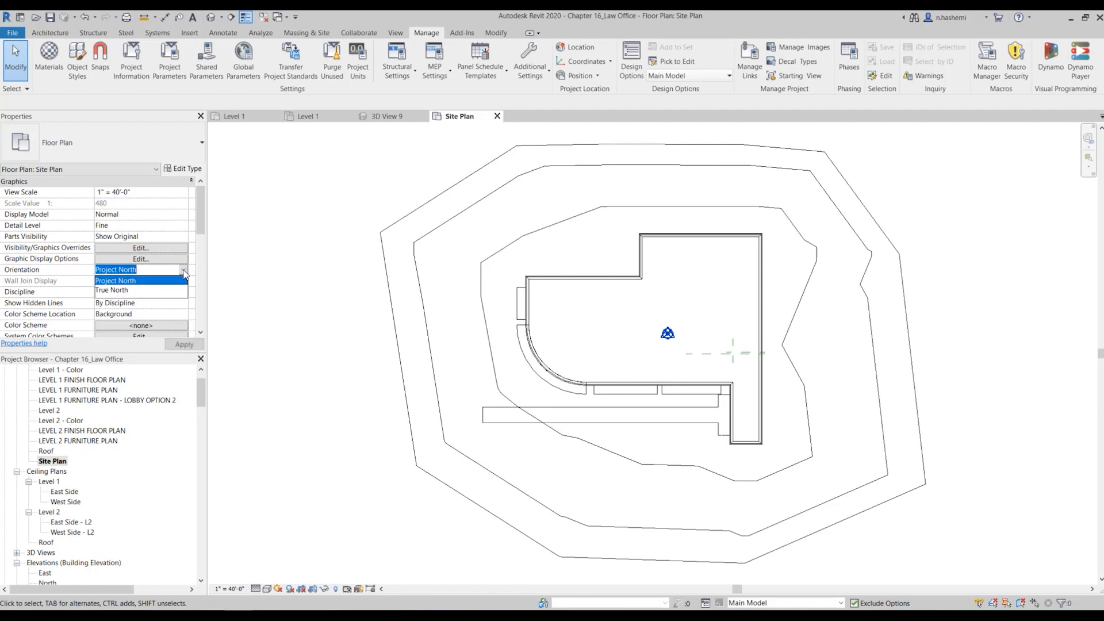
left_click(120, 291)
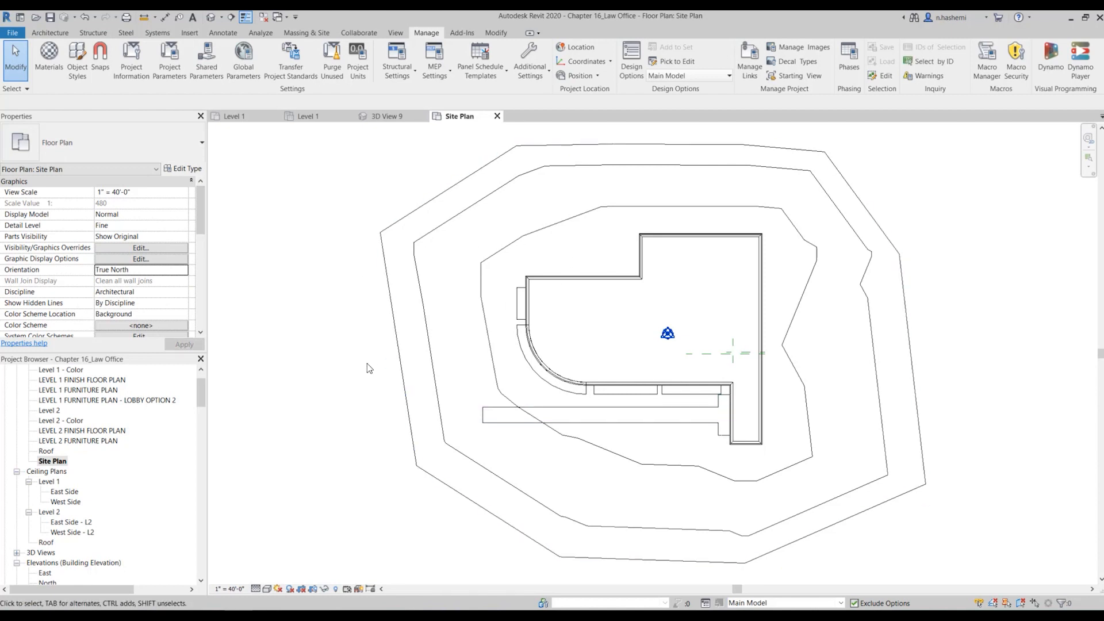
Rotate True North so the site plan turns about 17° clockwise from vertical, around the default center of rotation
scroll(369, 367, "down", 2)
scroll(628, 251, "up", 3)
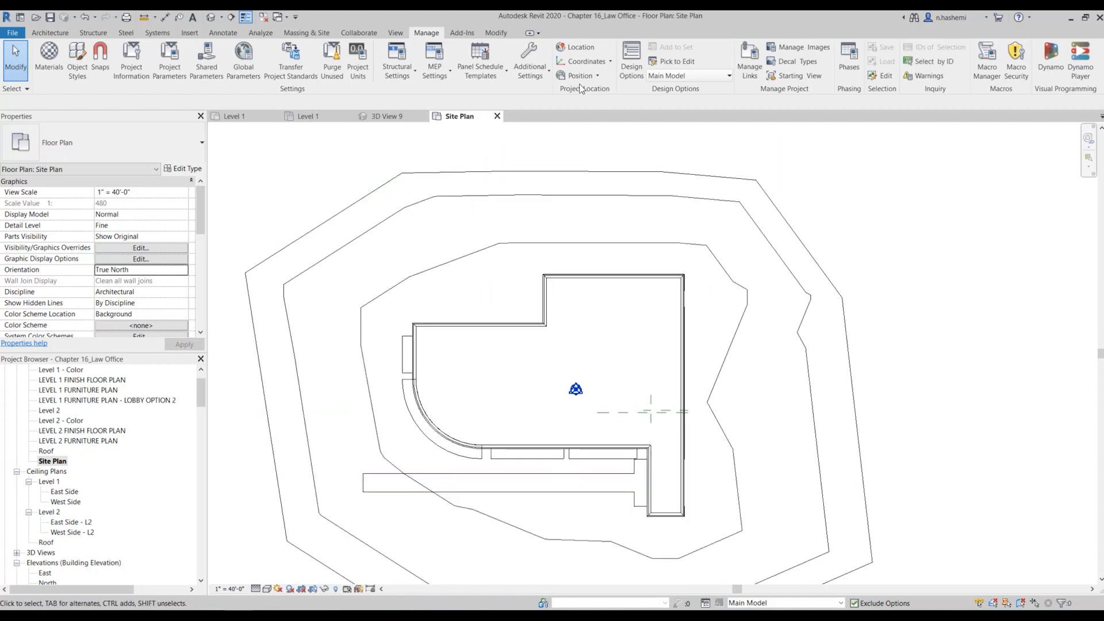
left_click(599, 76)
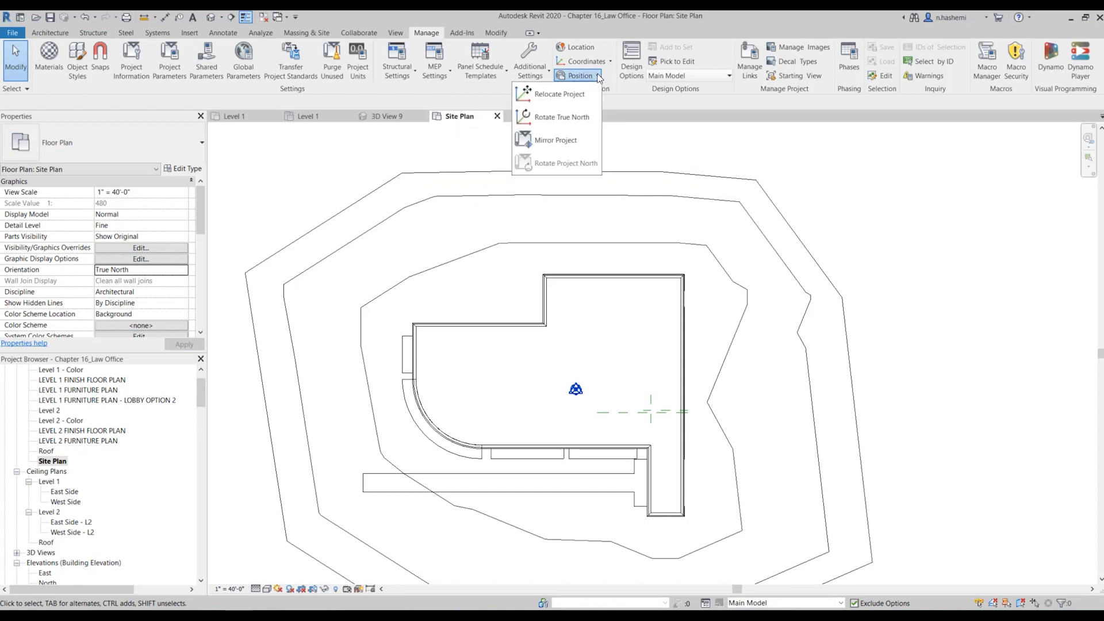
left_click(621, 97)
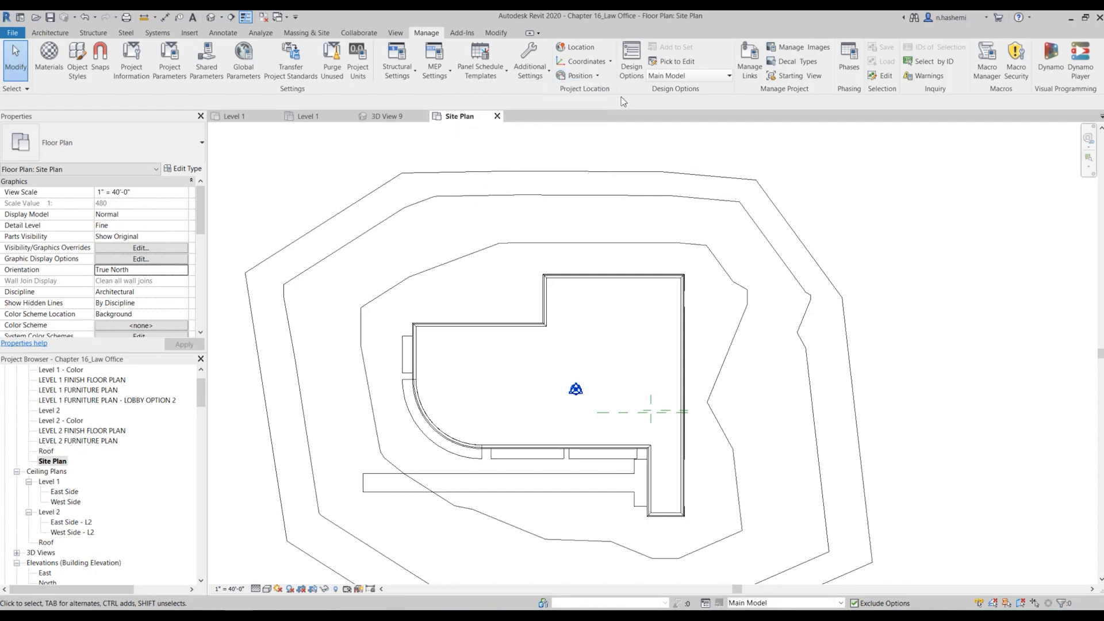
left_click(583, 77)
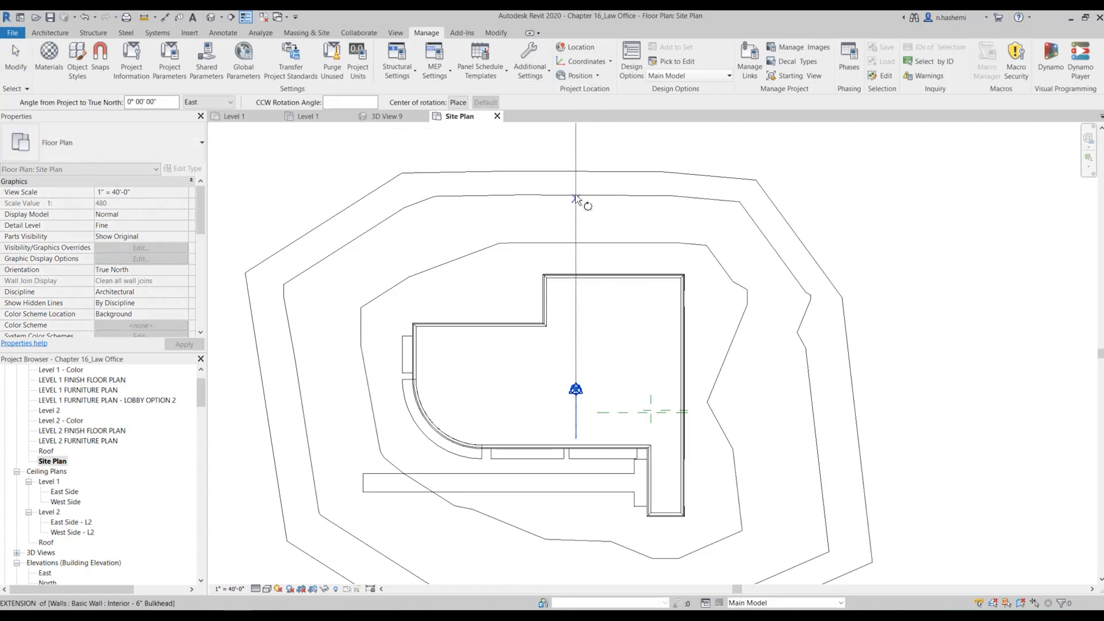
left_click(576, 167)
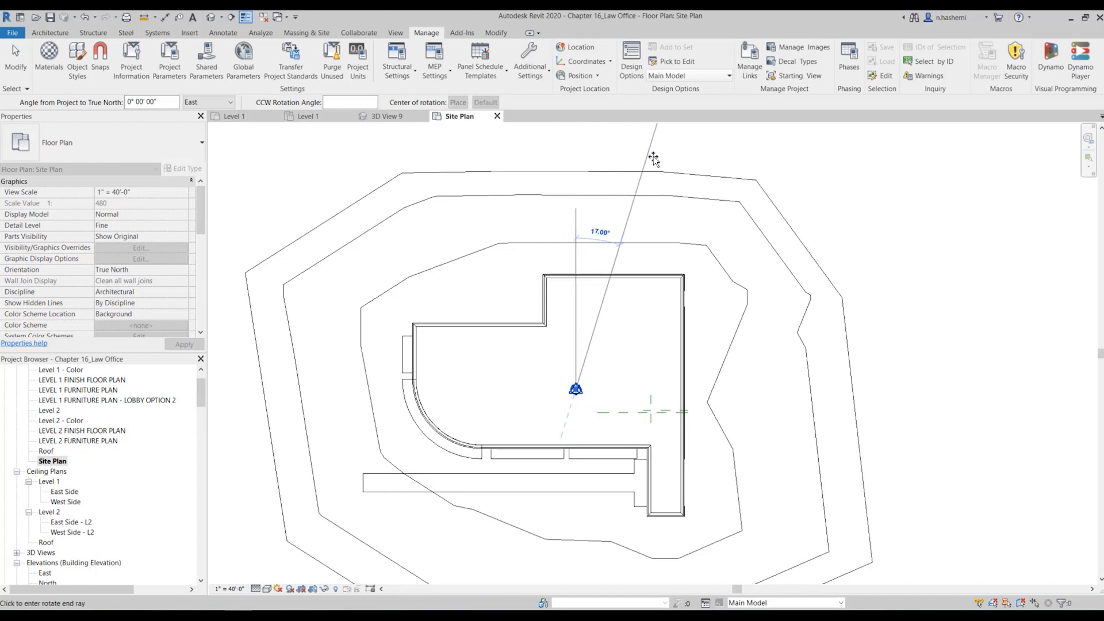
left_click(651, 162)
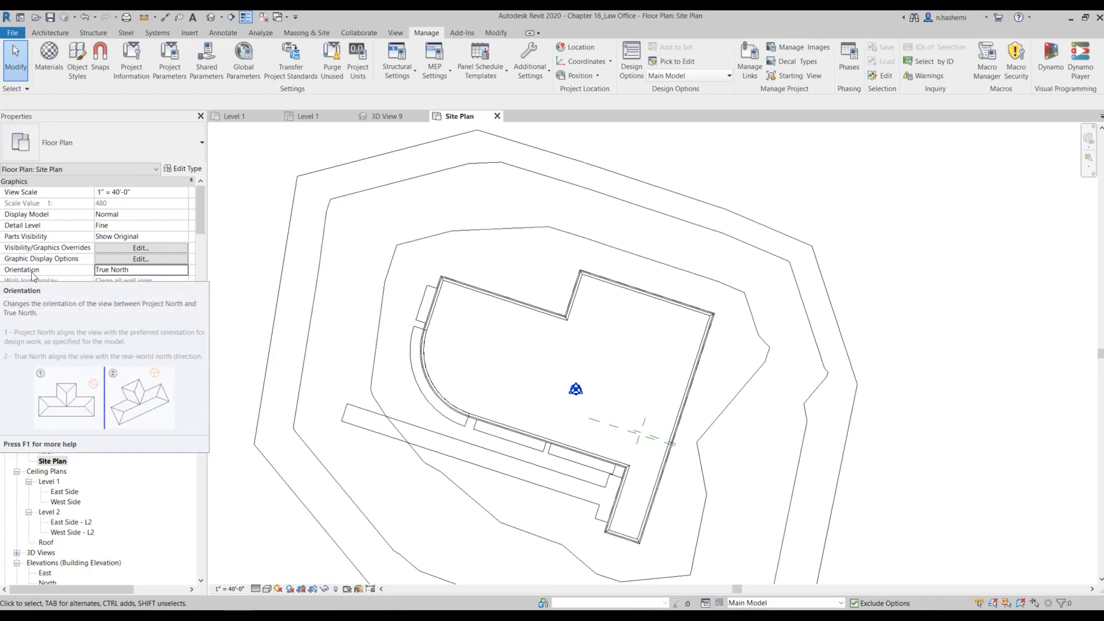
Set the Site Plan view's Orientation back to Project North
left_click(175, 271)
left_click(182, 270)
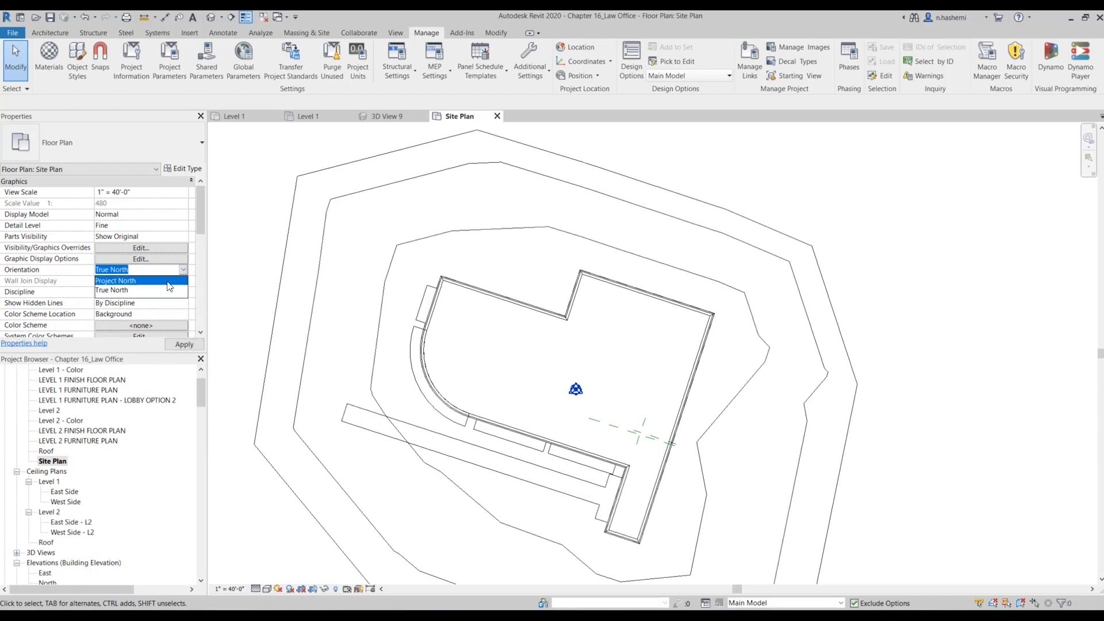
left_click(175, 282)
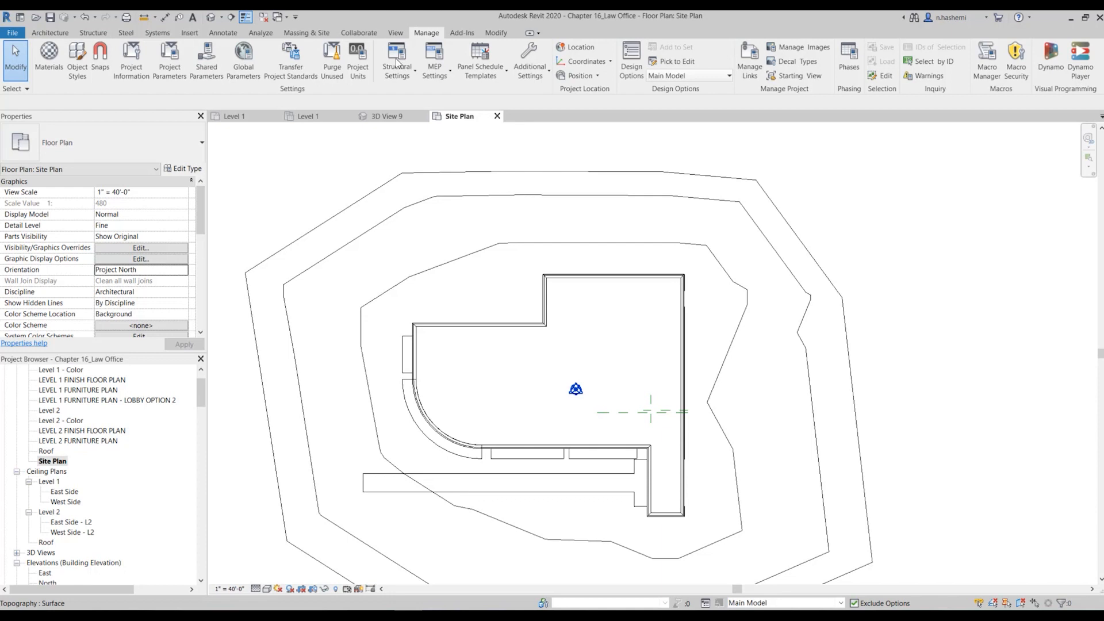
Examine the Carpet (1) material's appearance settings and image in the Material Browser, and close it without changes
left_click(49, 60)
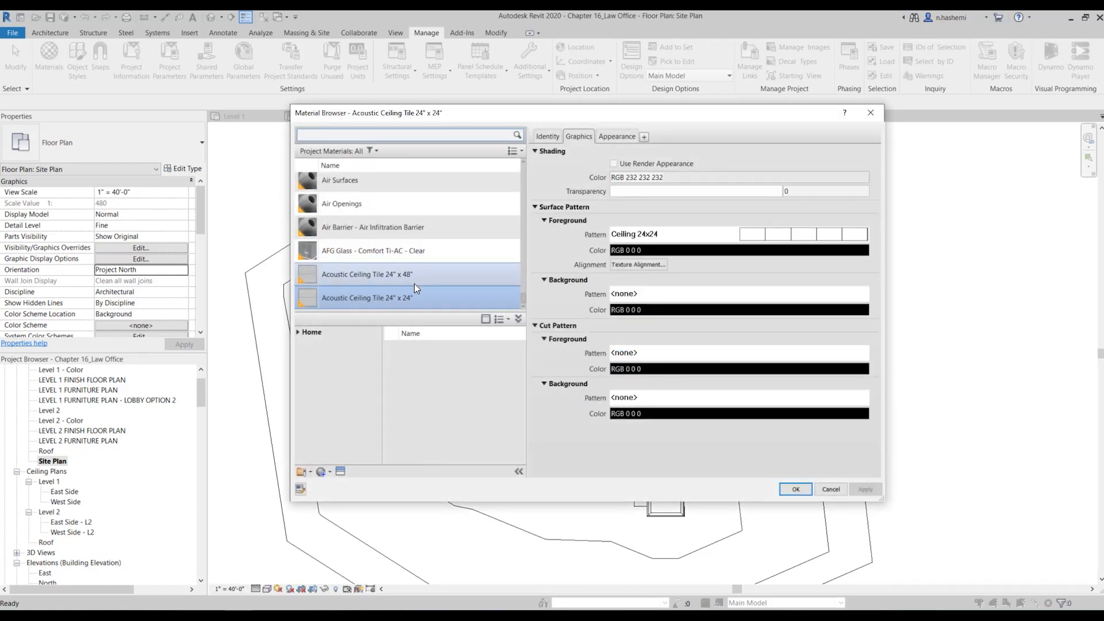
scroll(392, 259, "up", 2)
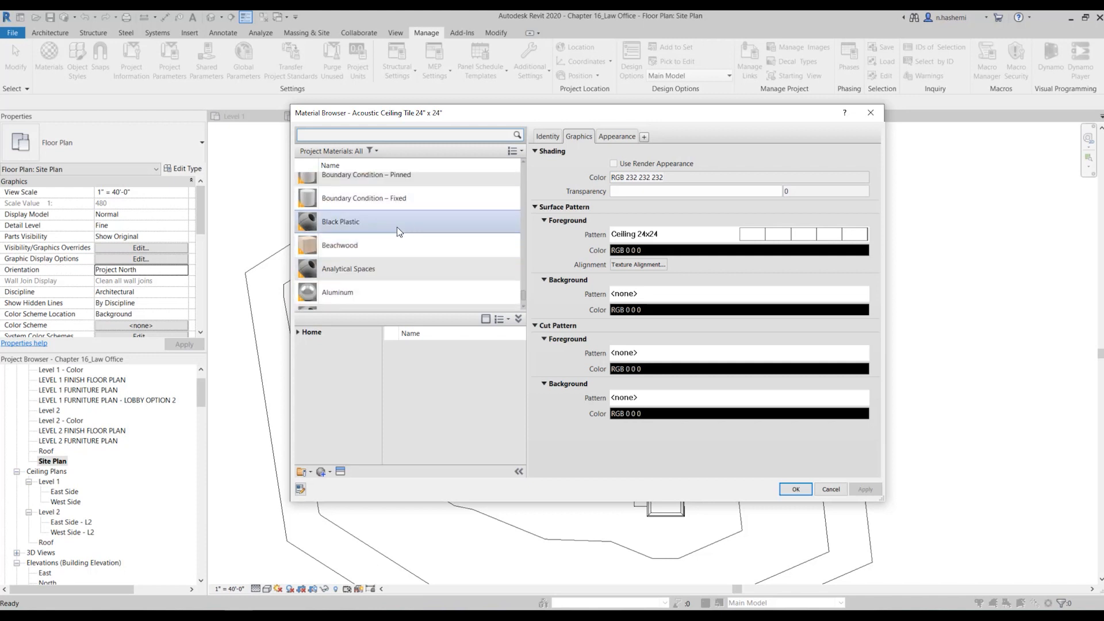
scroll(391, 241, "up", 4)
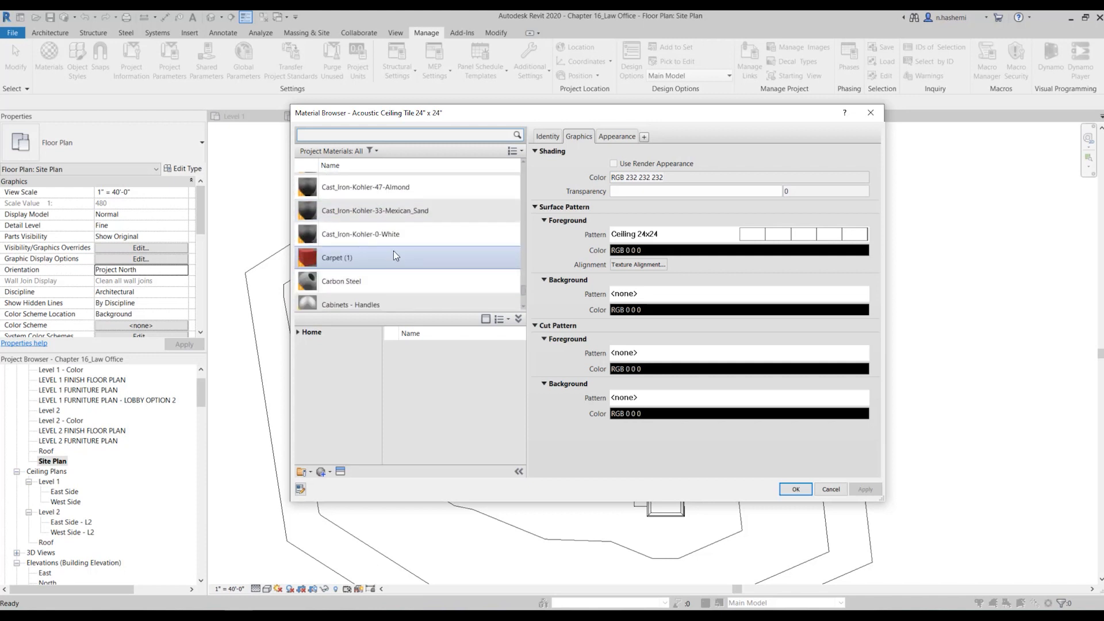
left_click(395, 256)
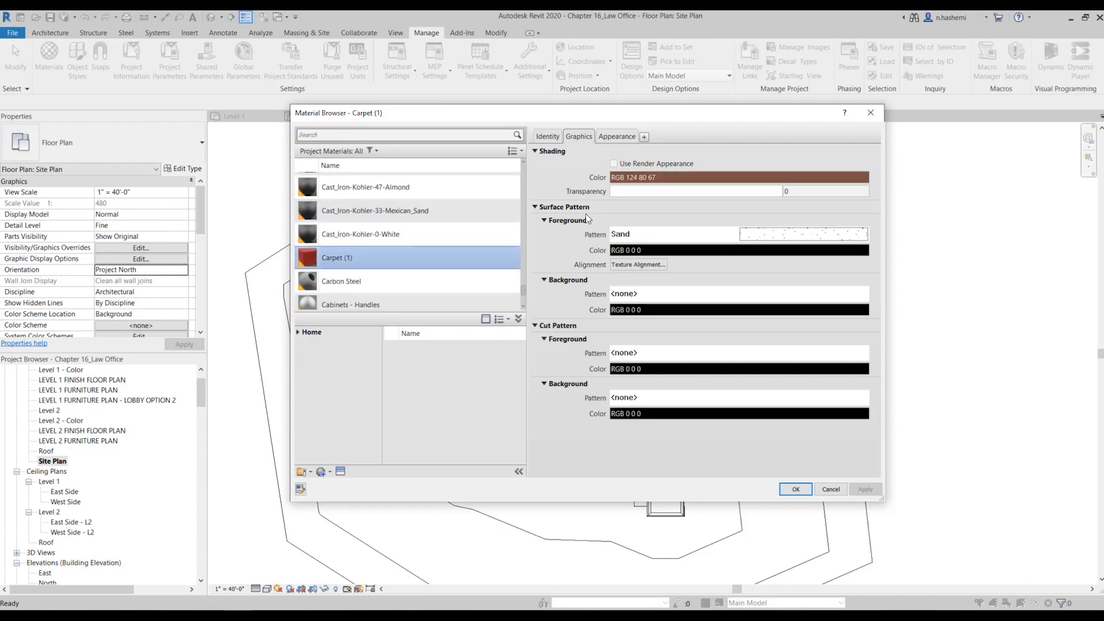
left_click(617, 136)
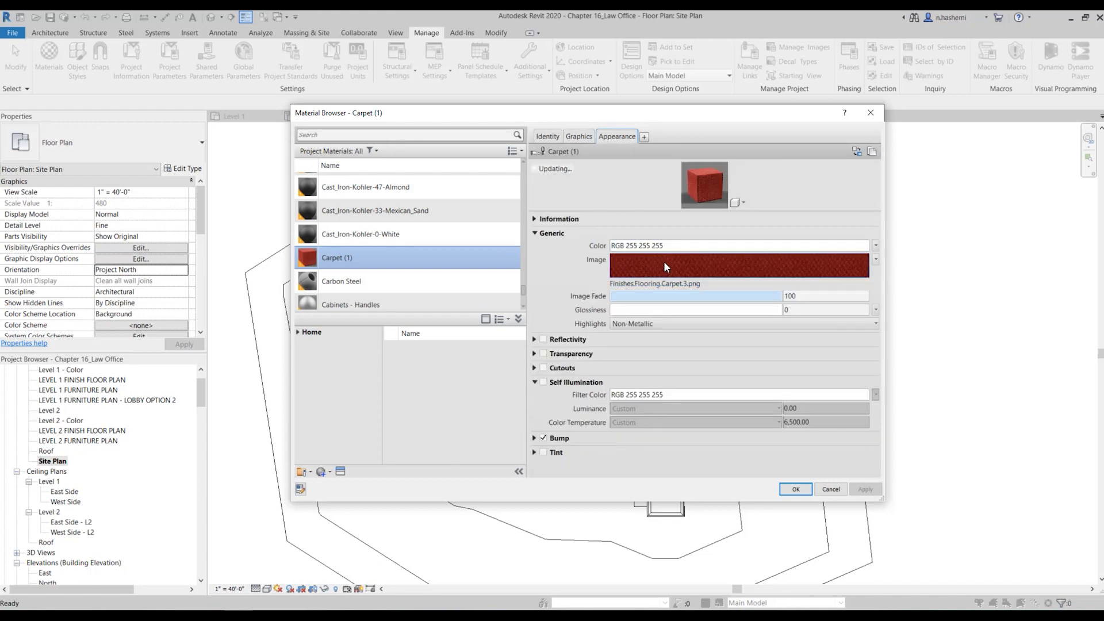
mouse_move(665, 263)
left_click(831, 489)
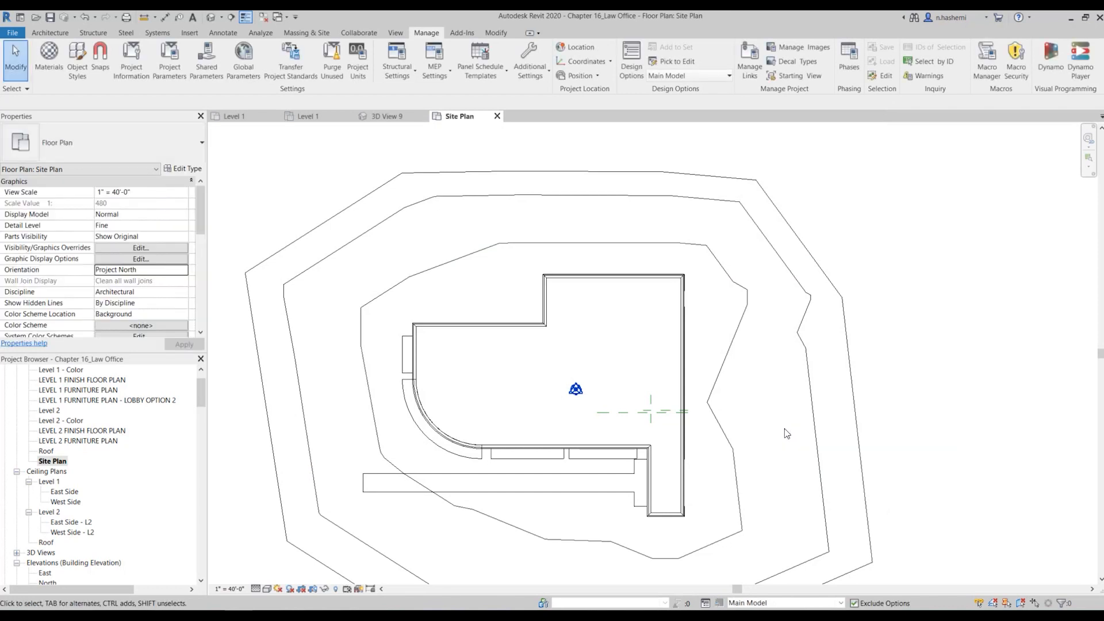
On Steelcase's Revit resources page in the web browser, download the Revit 2020 version of the Bolia Abby furniture model
scroll(789, 425, "down", 2)
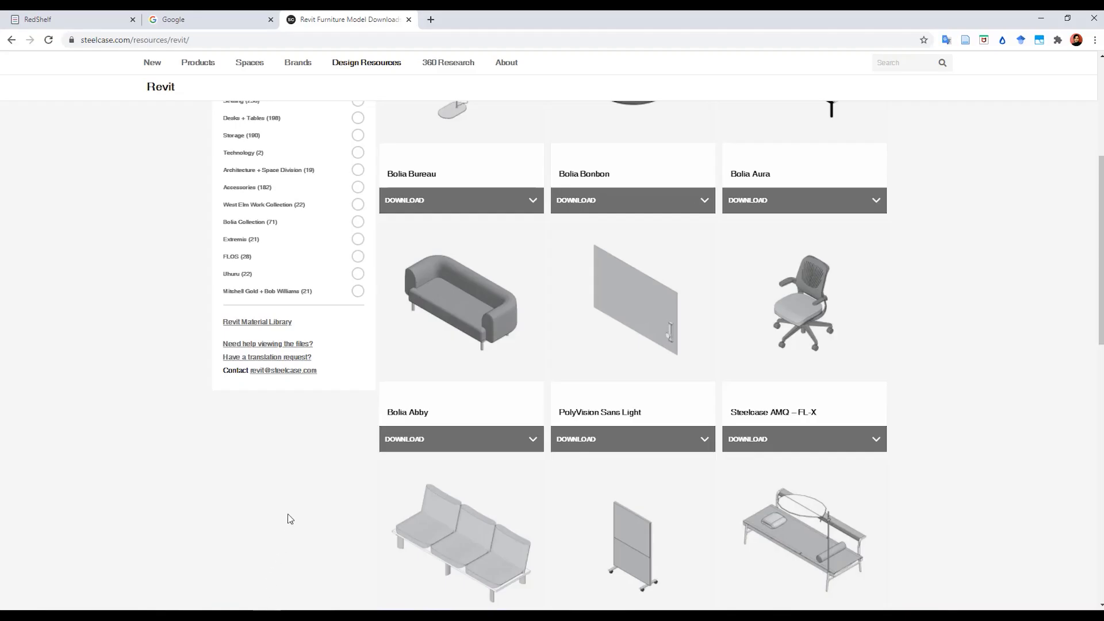
scroll(303, 478, "down", 1)
scroll(303, 478, "down", 1)
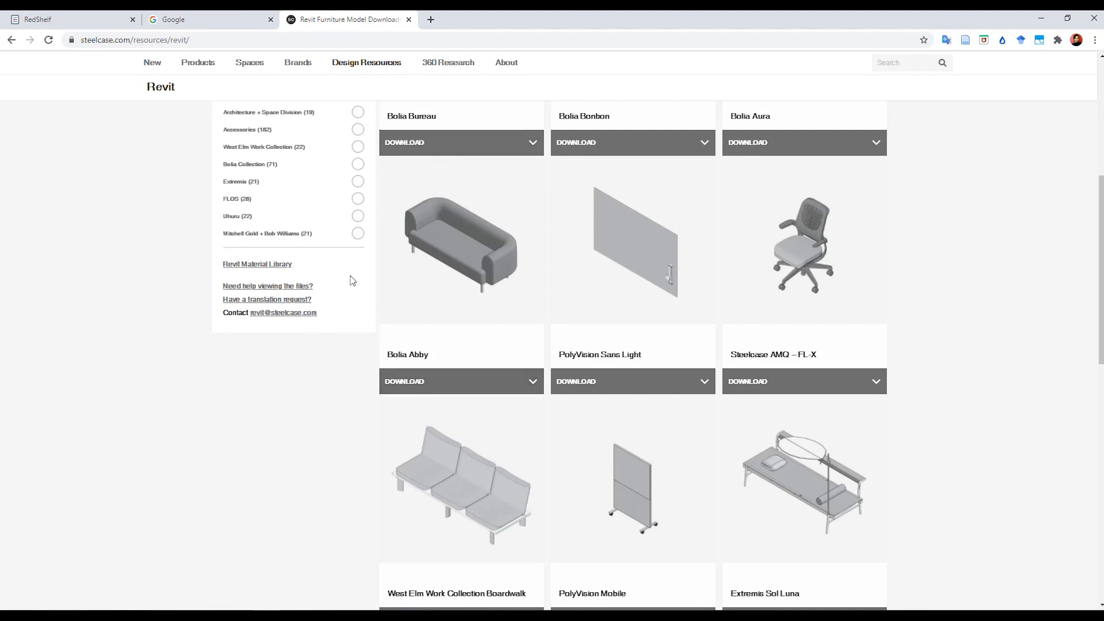
left_click(535, 384)
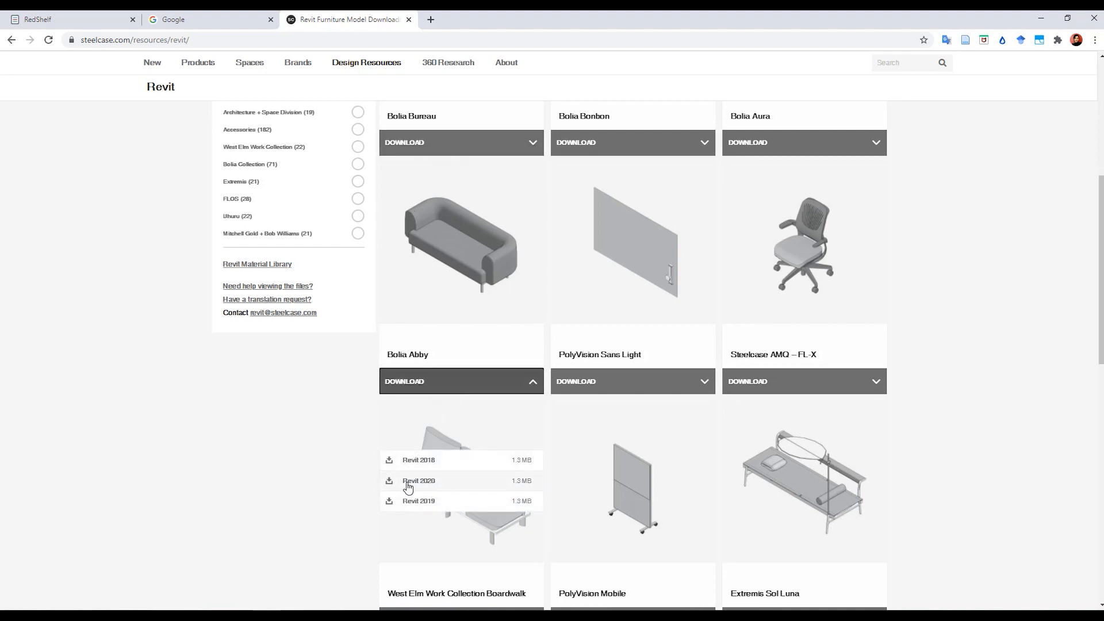
left_click(440, 482)
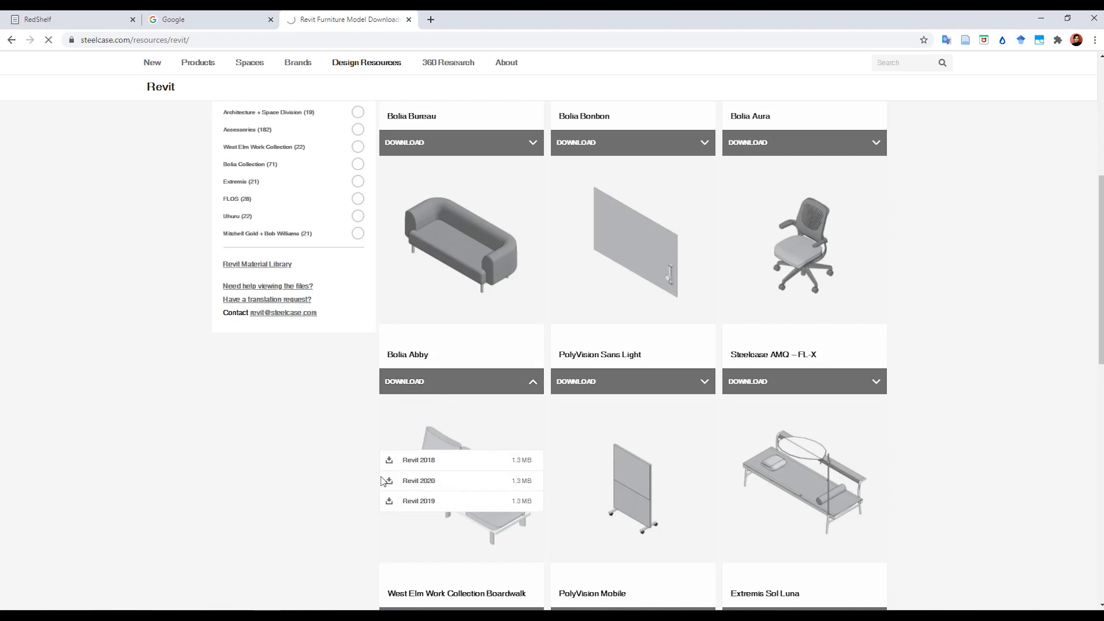
Show the downloaded 580849-revit-2020.zip in its folder and extract the archive within Downloads
scroll(363, 466, "down", 1)
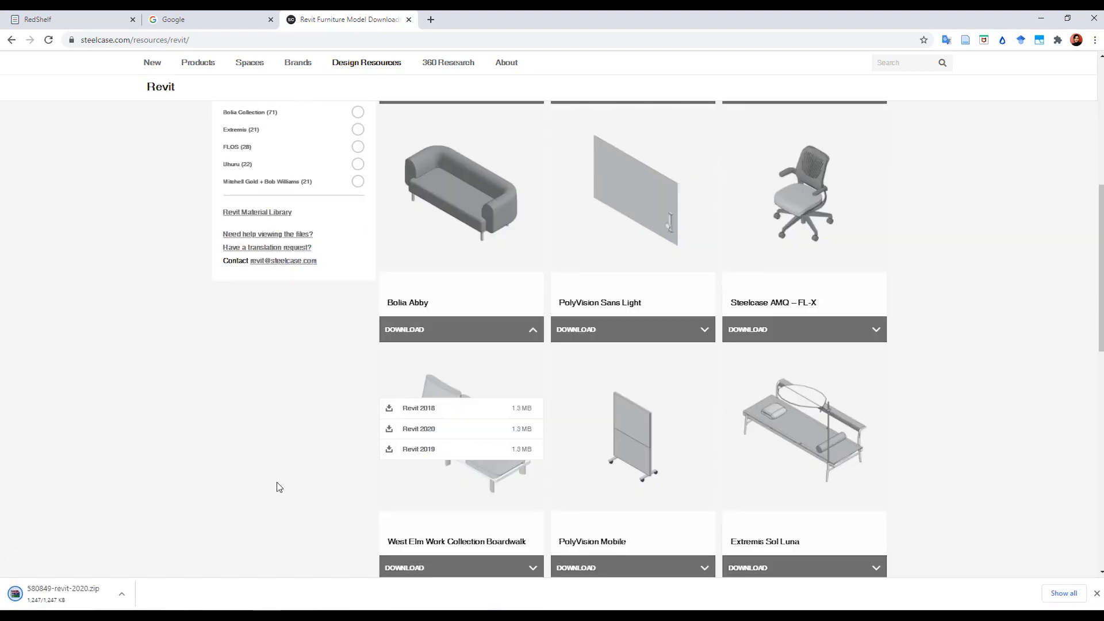
left_click(129, 589)
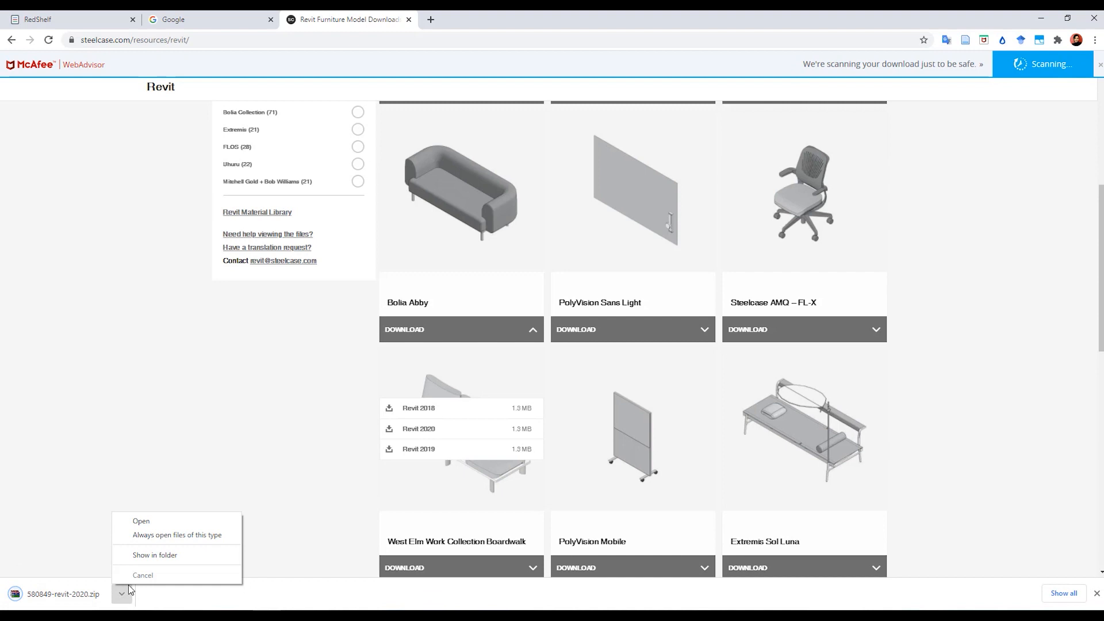
left_click(151, 555)
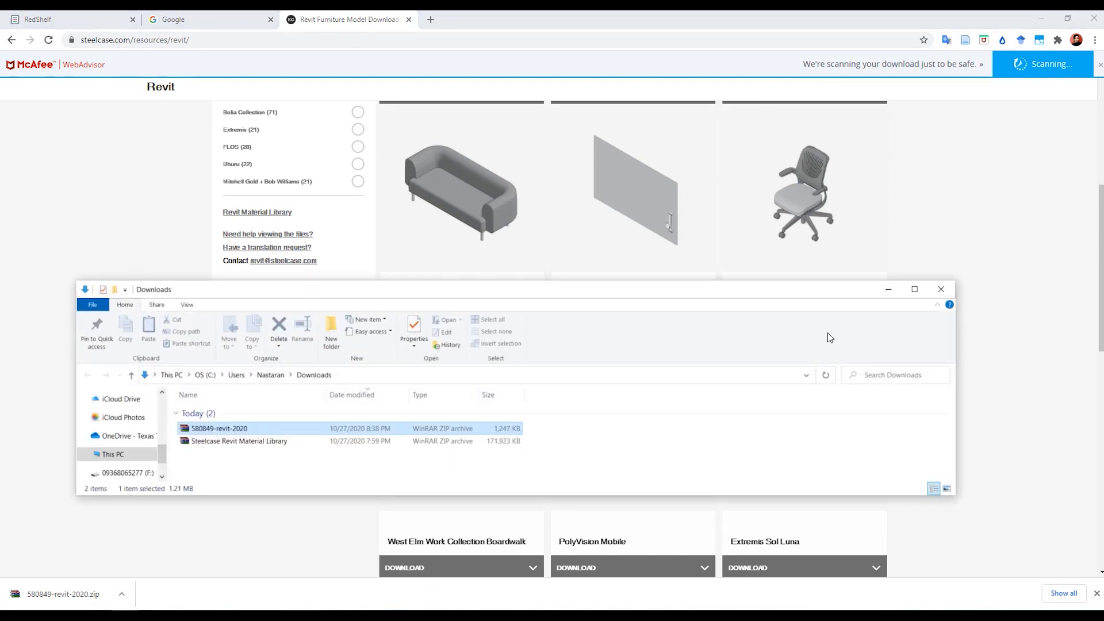
left_click(914, 290)
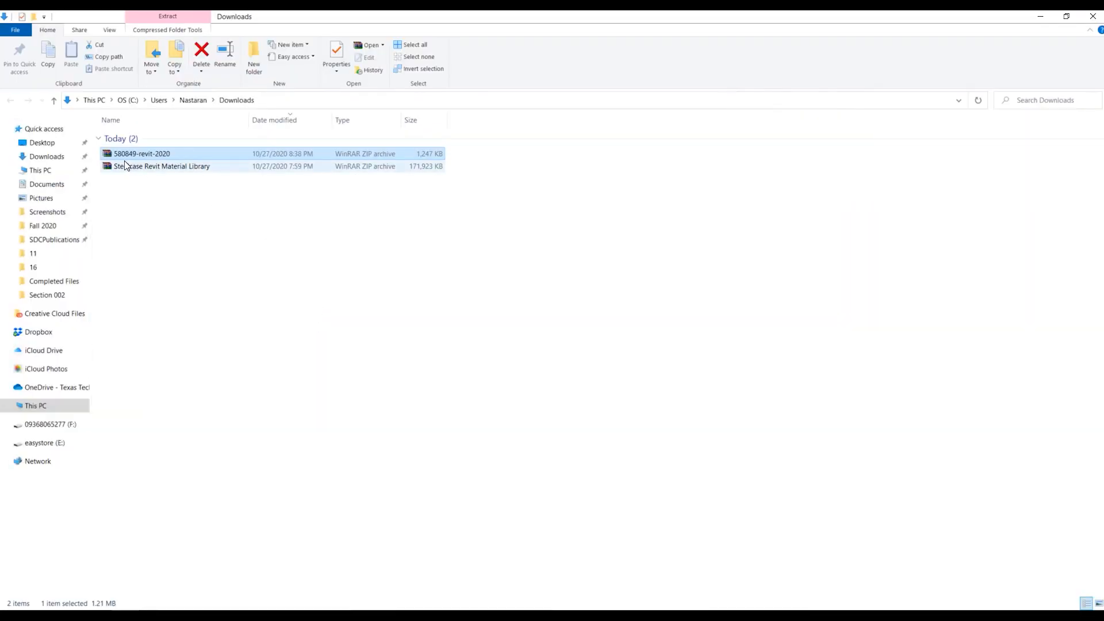
right_click(151, 154)
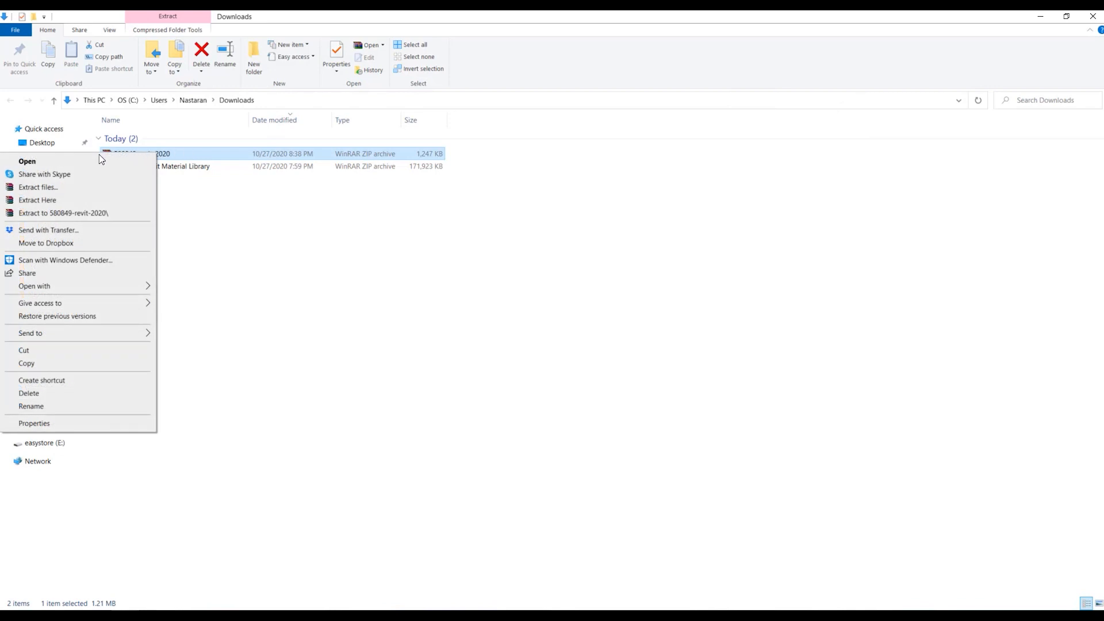
left_click(61, 201)
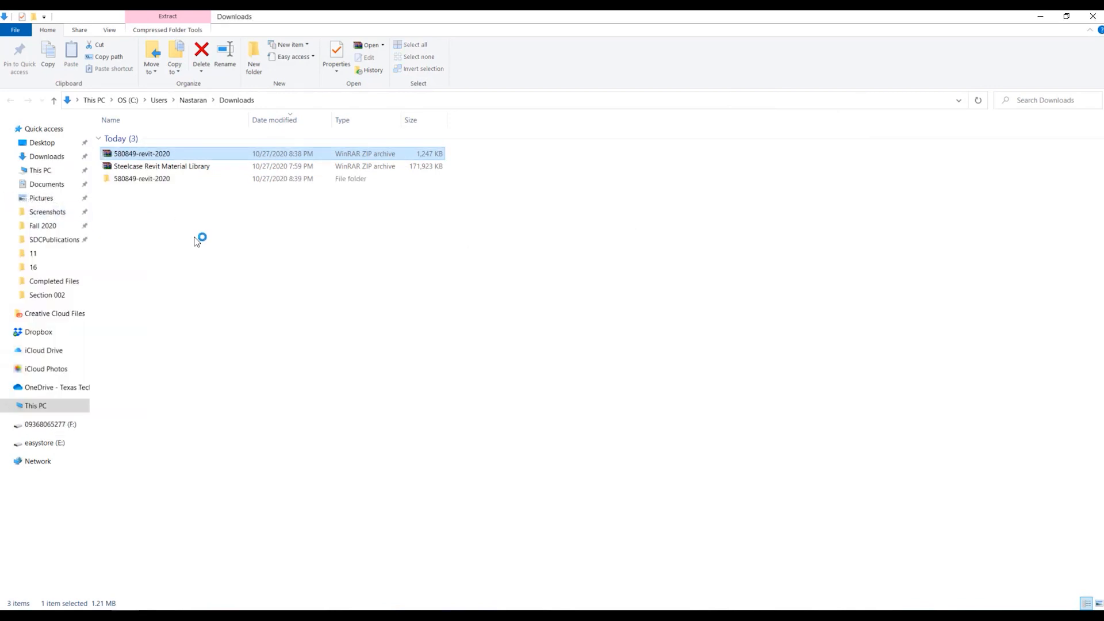
Open the extracted 580849-revit-2020 folder, check its Revit family files and minimize the folder window
double_click(163, 180)
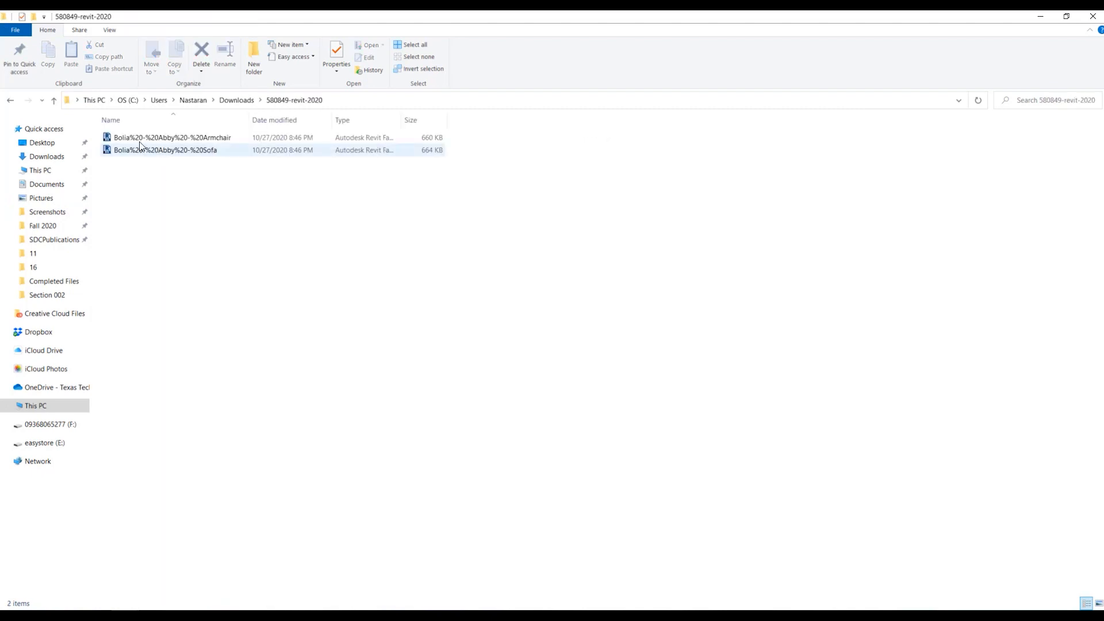
left_click(190, 150)
left_click(708, 146)
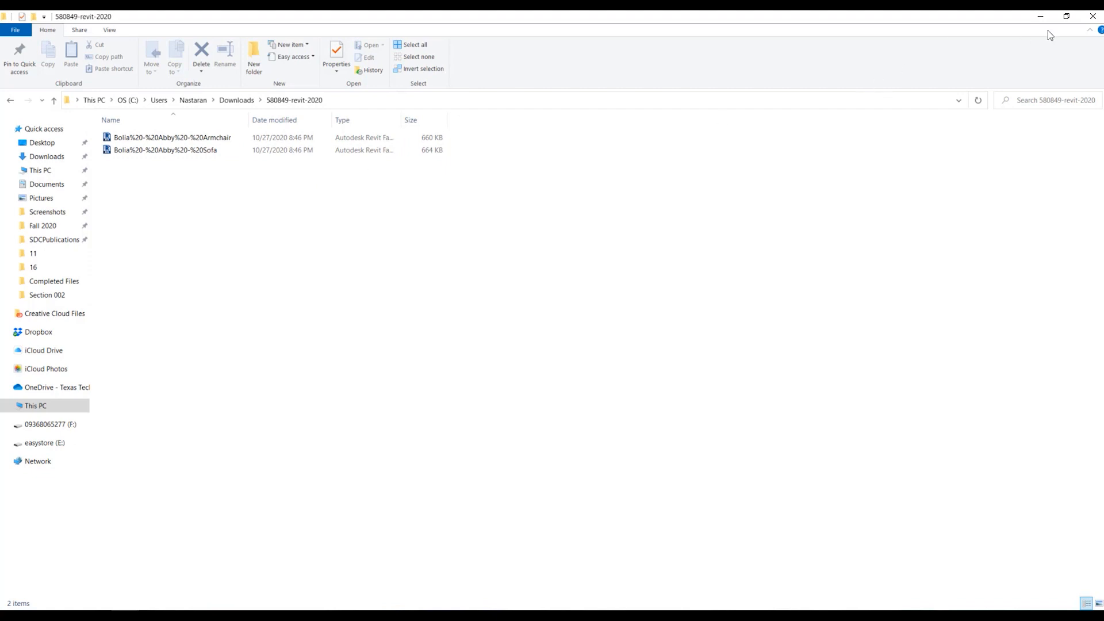
left_click(1040, 16)
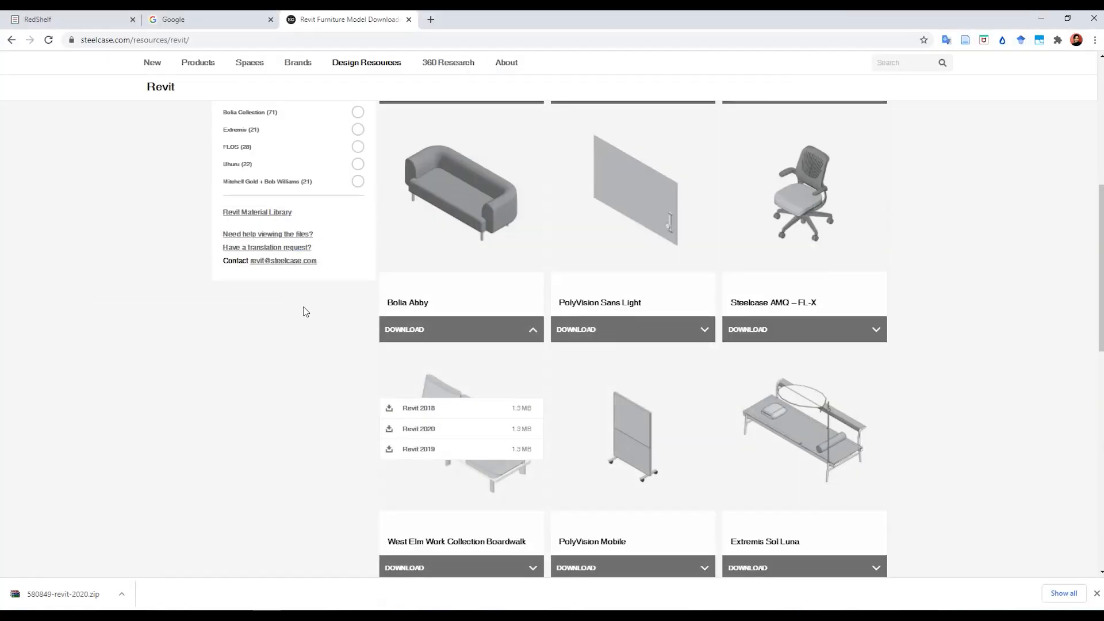
Try to download the Revit Material Library from the Steelcase page and discard that download
scroll(310, 305, "up", 1)
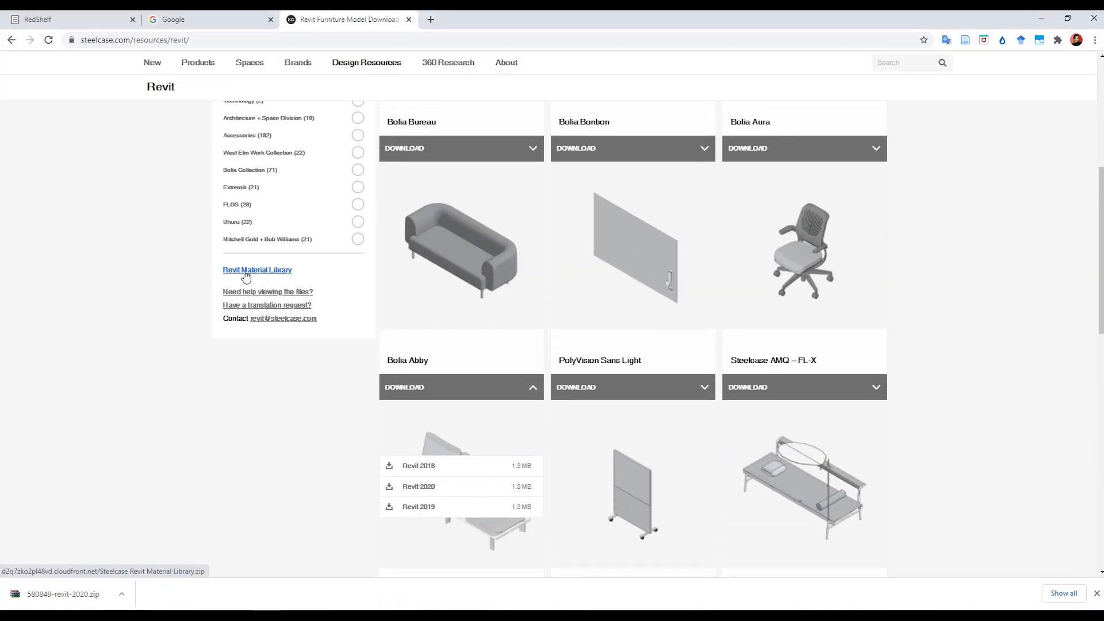
left_click(270, 275)
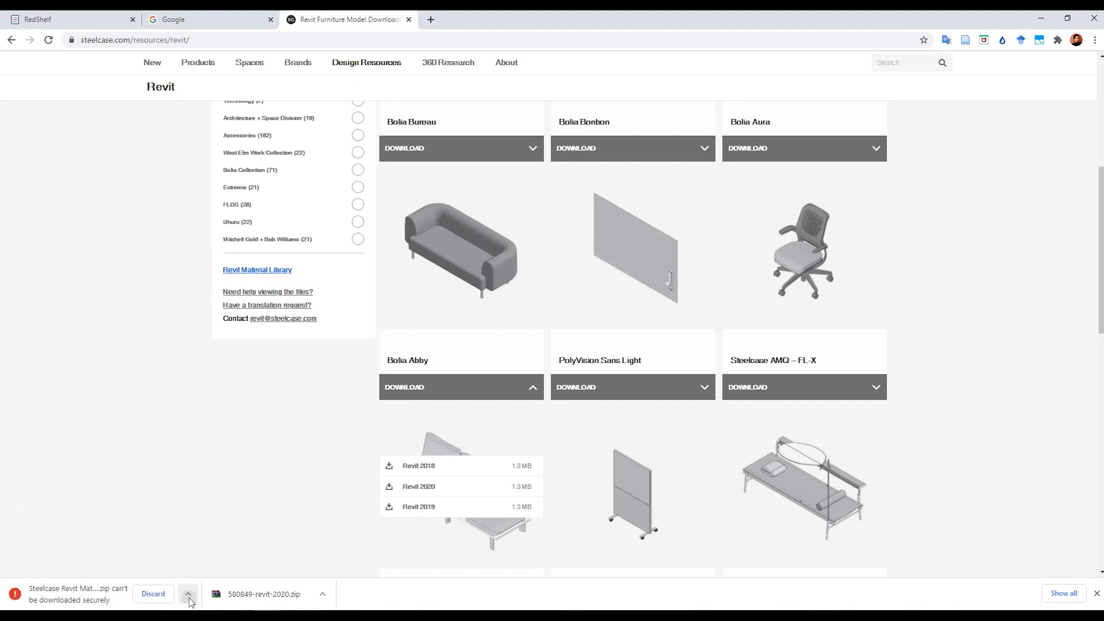
left_click(187, 594)
left_click(153, 594)
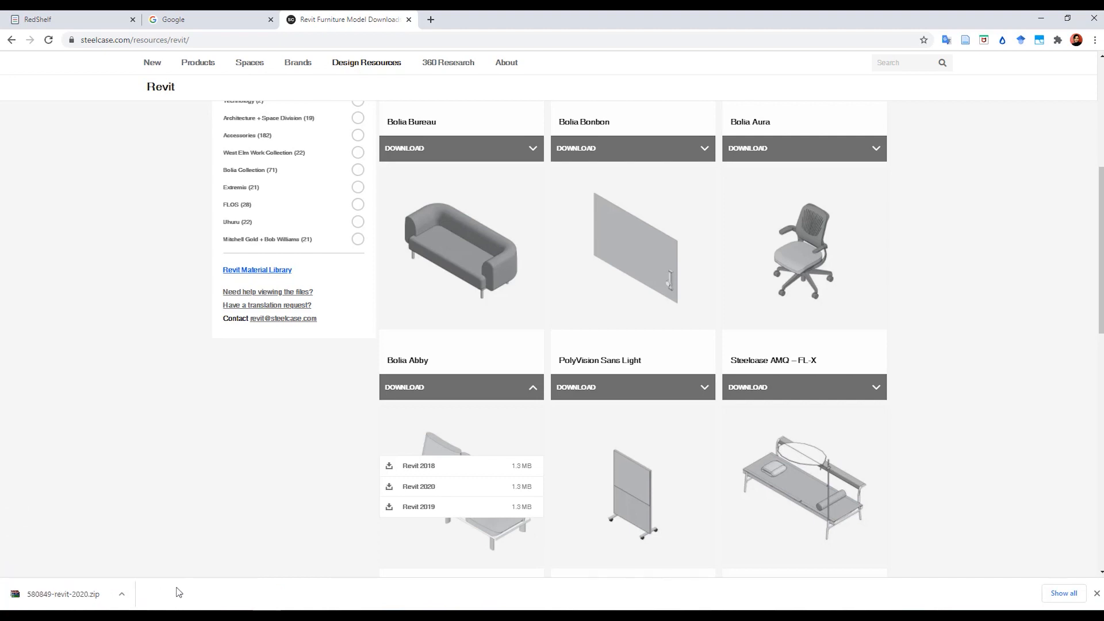
Switch back to the Downloads folder in File Explorer and extract the existing Steelcase Revit Material Library archive there
left_click(1041, 18)
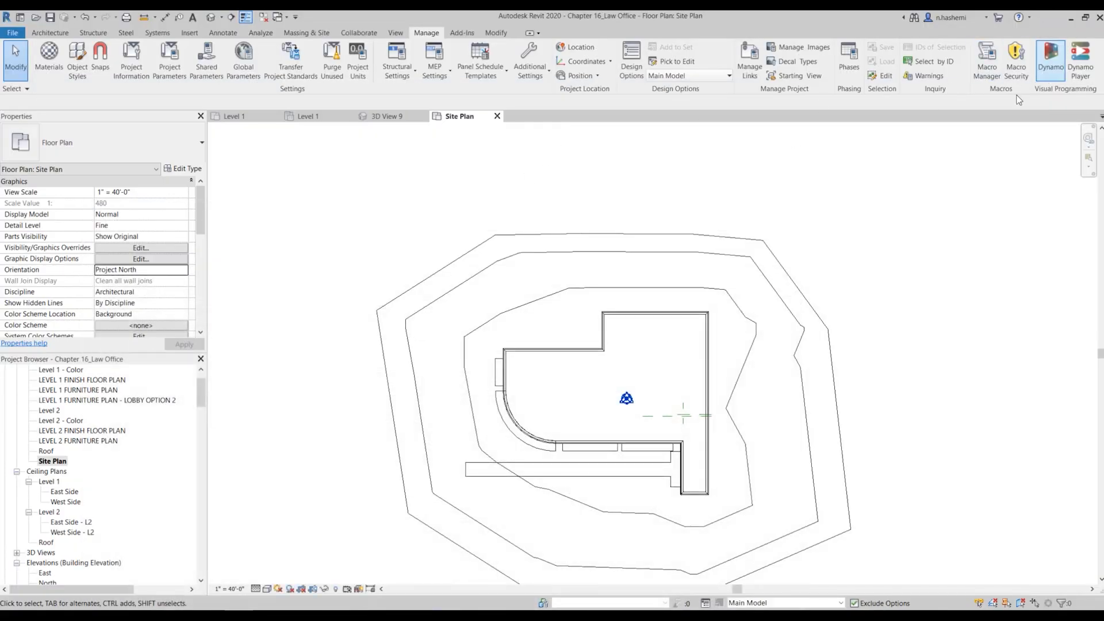
mouse_move(178, 605)
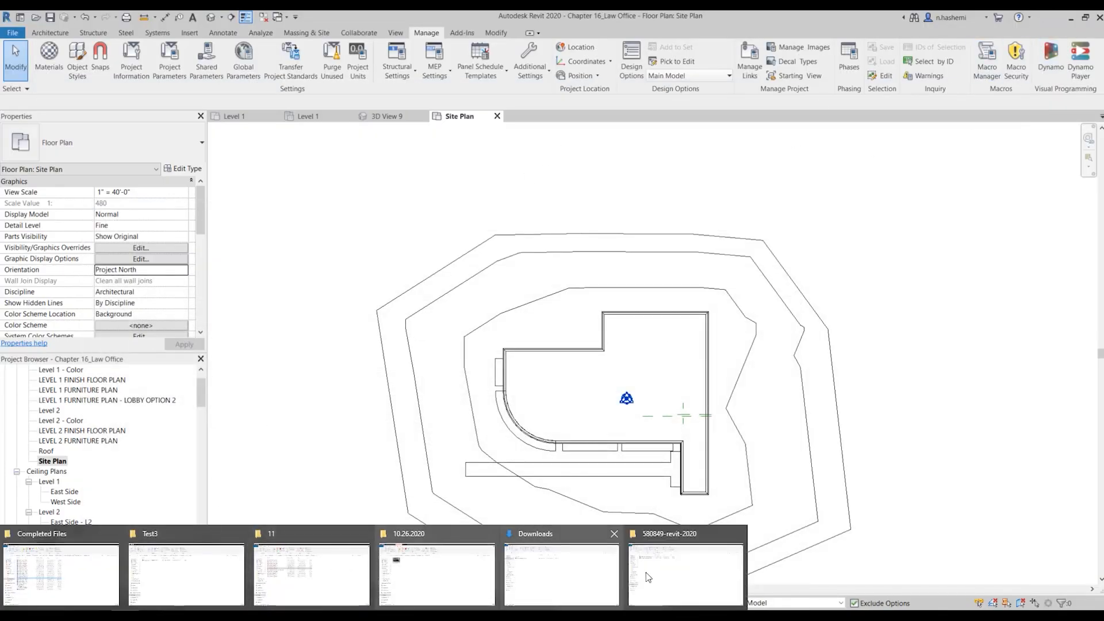
left_click(673, 576)
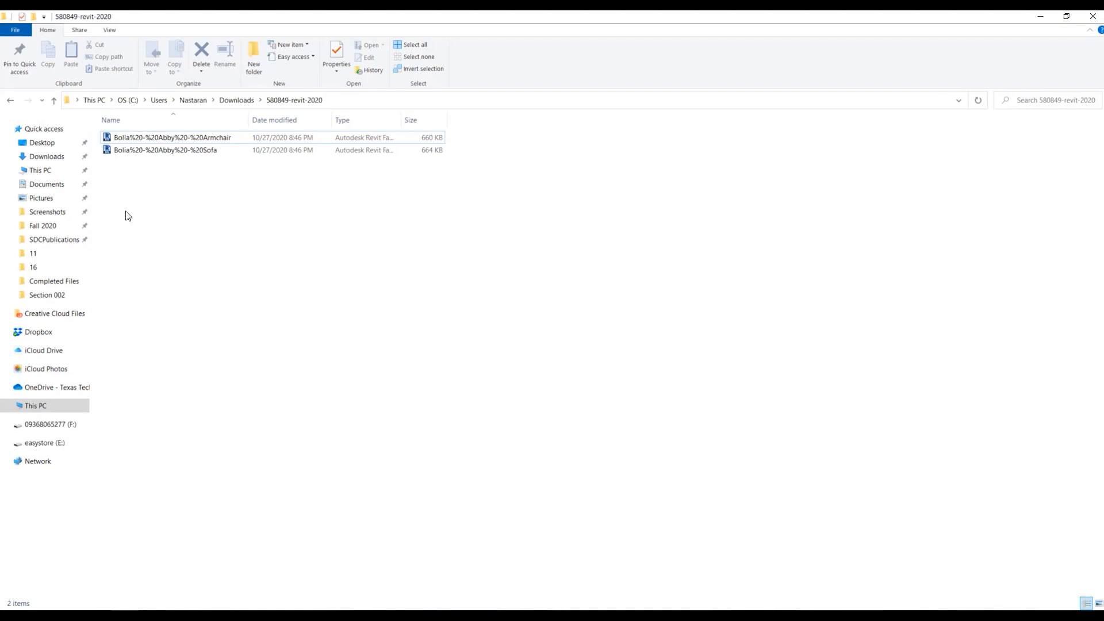
left_click(233, 101)
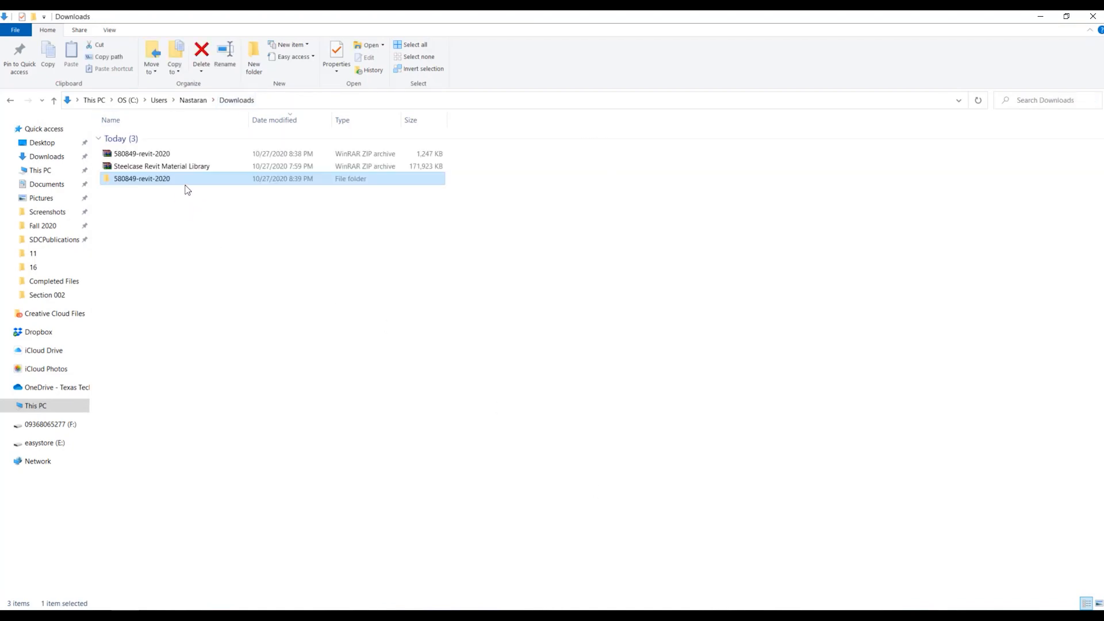
left_click(147, 167)
right_click(146, 167)
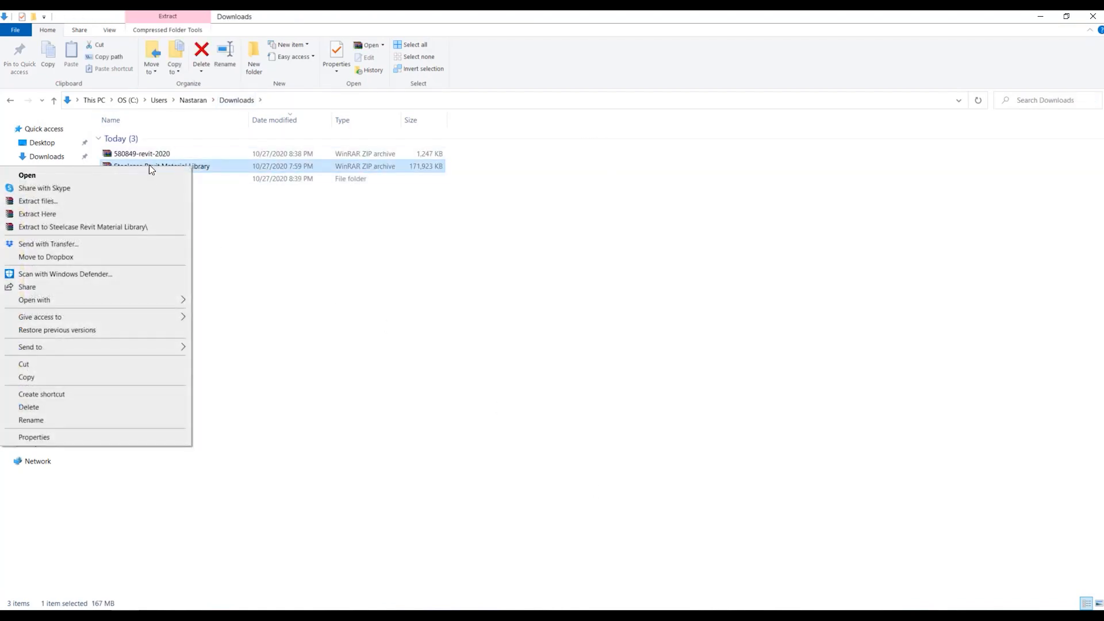
left_click(76, 225)
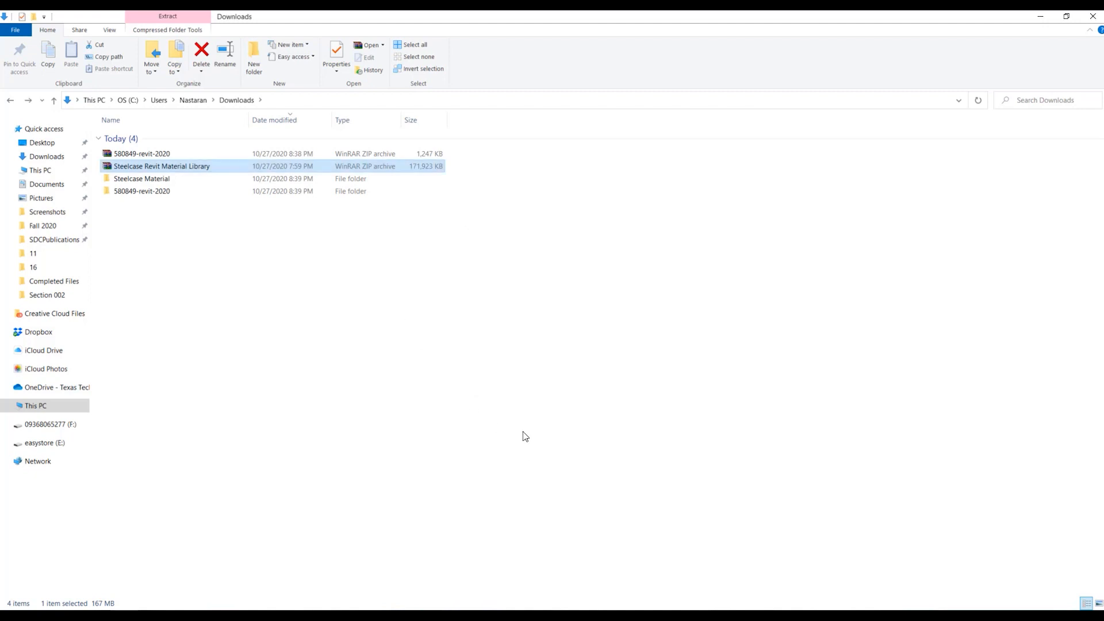
Open the 240x240 subfolder of the extracted Steelcase Material folder and look through its material swatch images
left_click(157, 183)
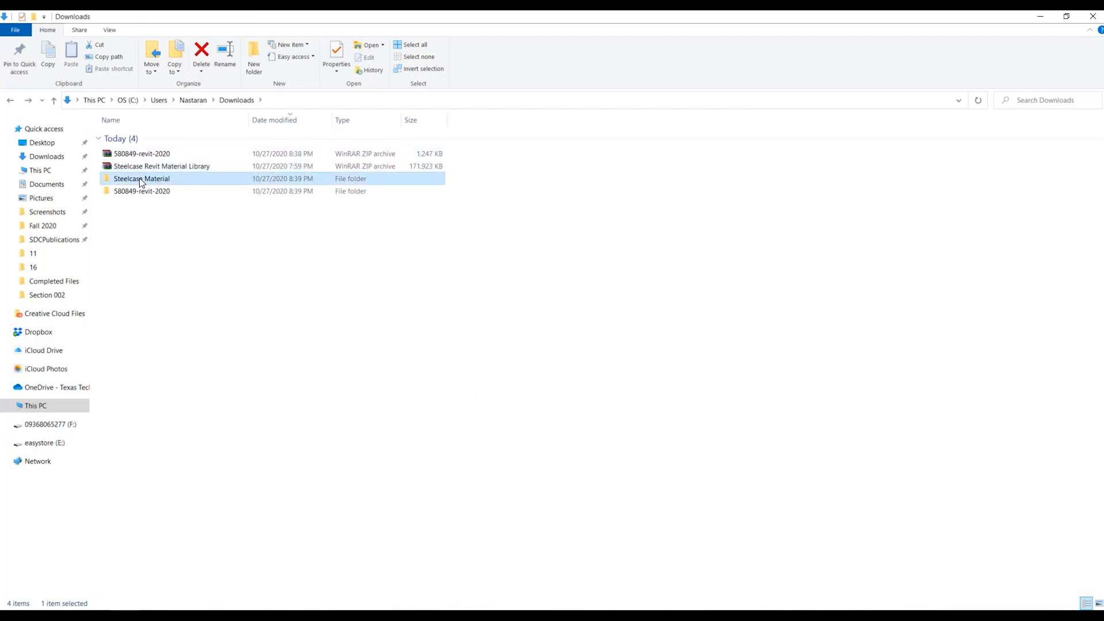
double_click(140, 178)
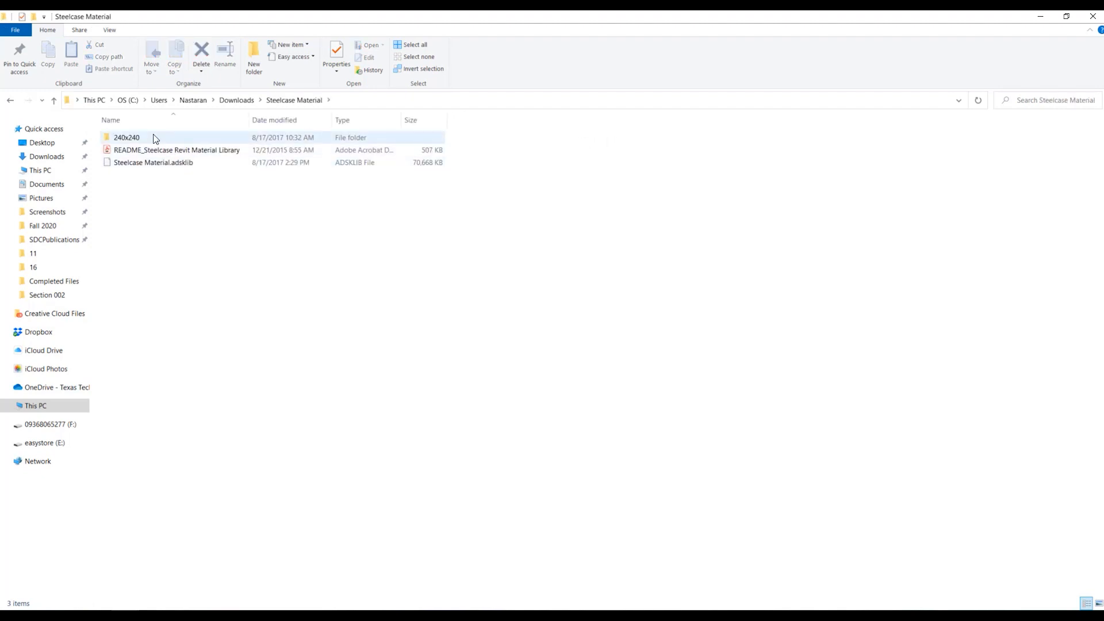
double_click(144, 139)
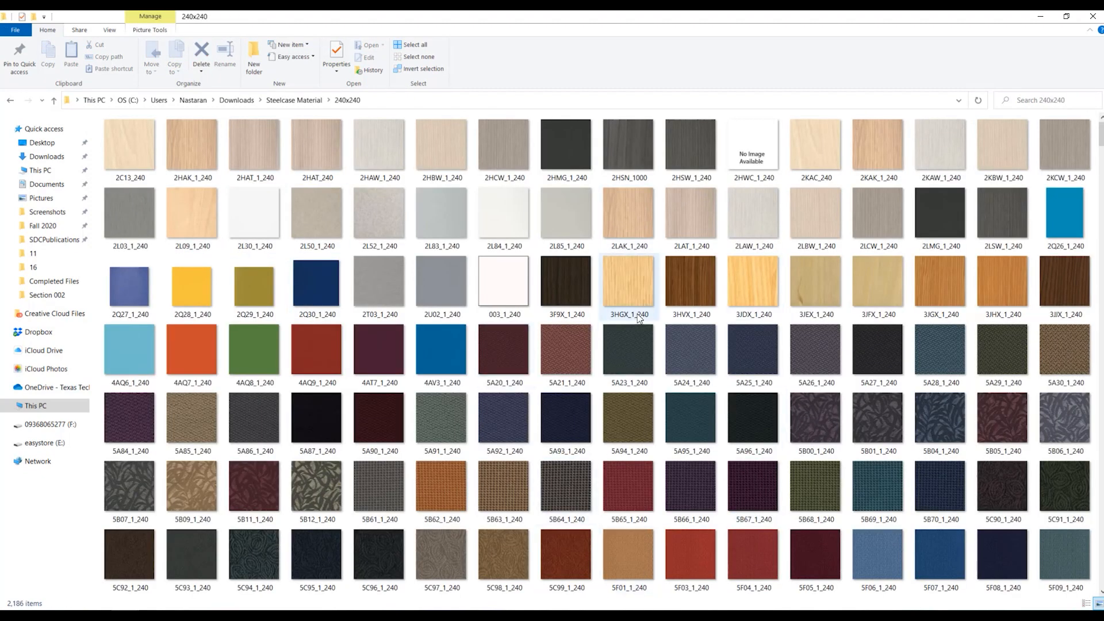
scroll(638, 318, "down", 10)
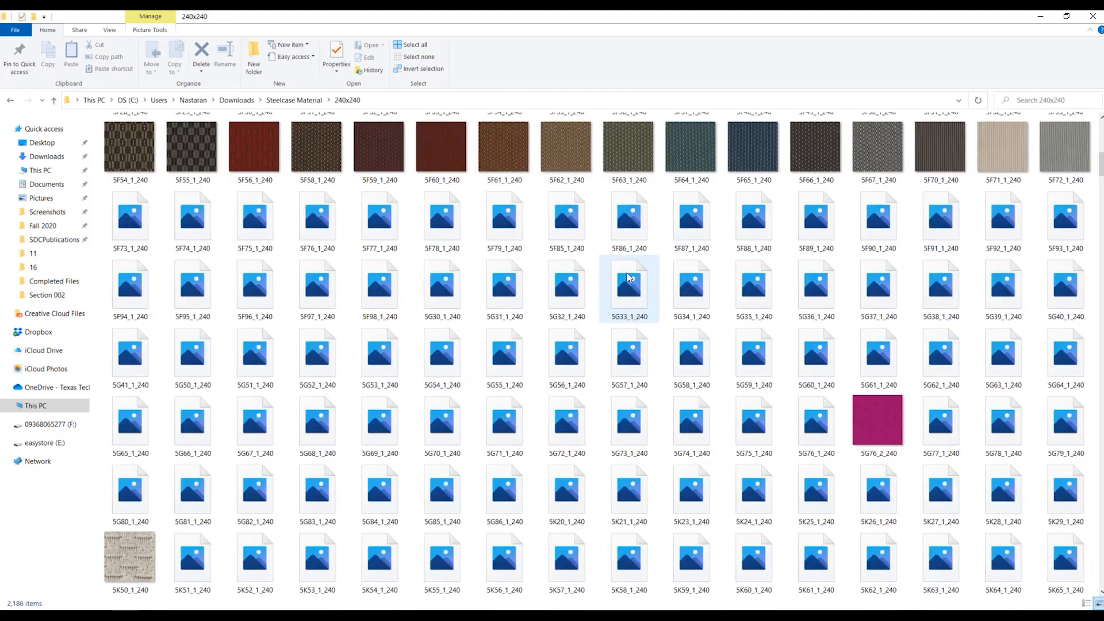
scroll(628, 276, "up", 10)
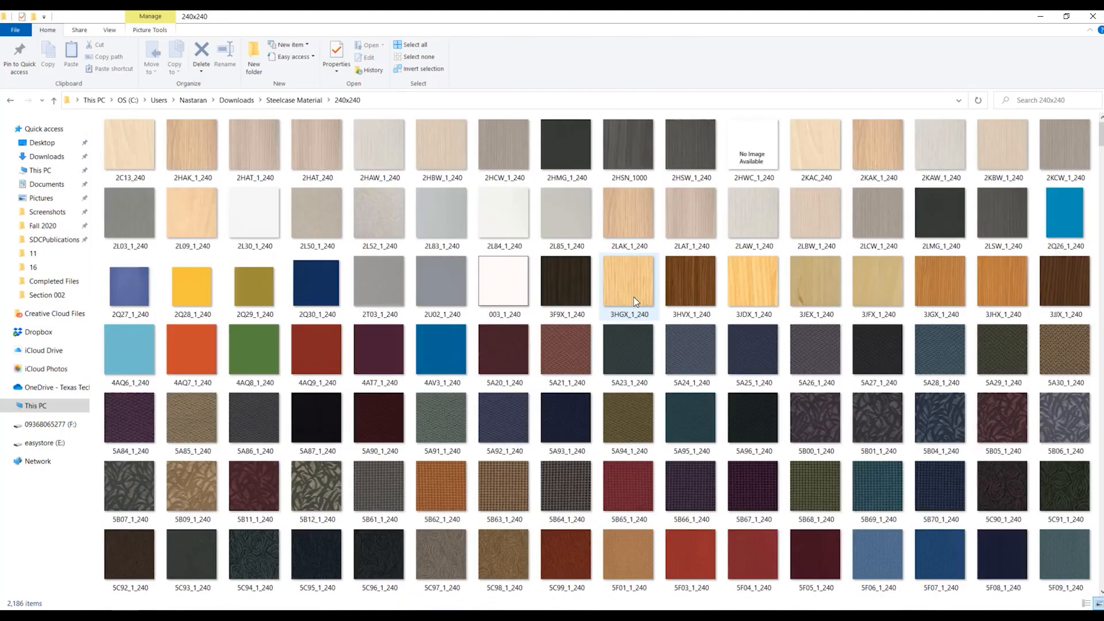
Return to the Steelcase Material folder, minimize File Explorer to get back to Revit, and open Revit's Rendering options
left_click(11, 101)
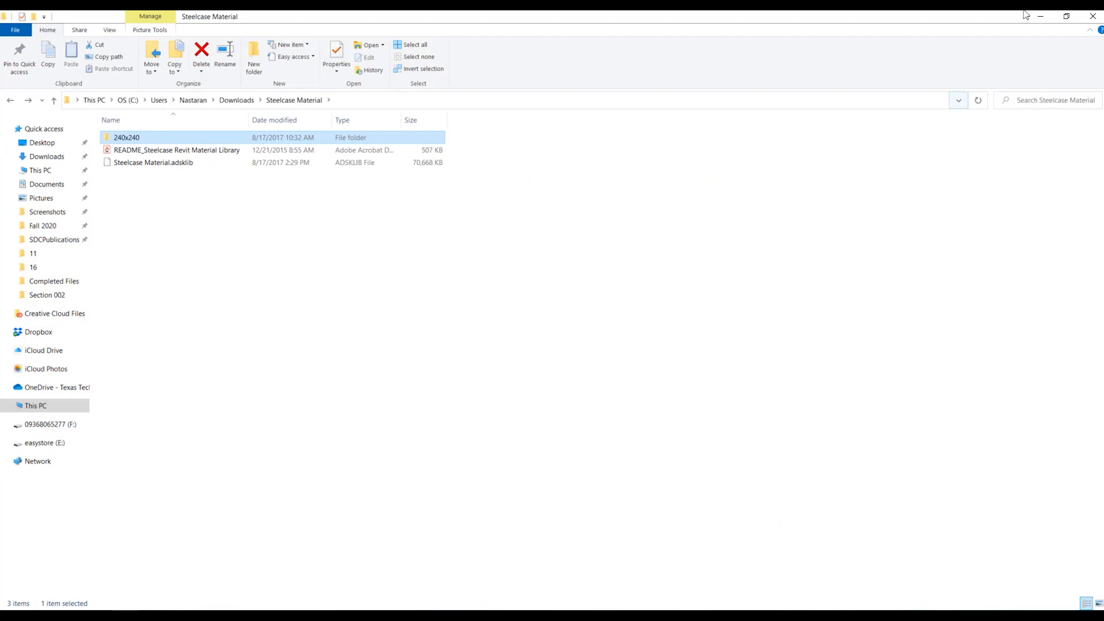
left_click(1040, 17)
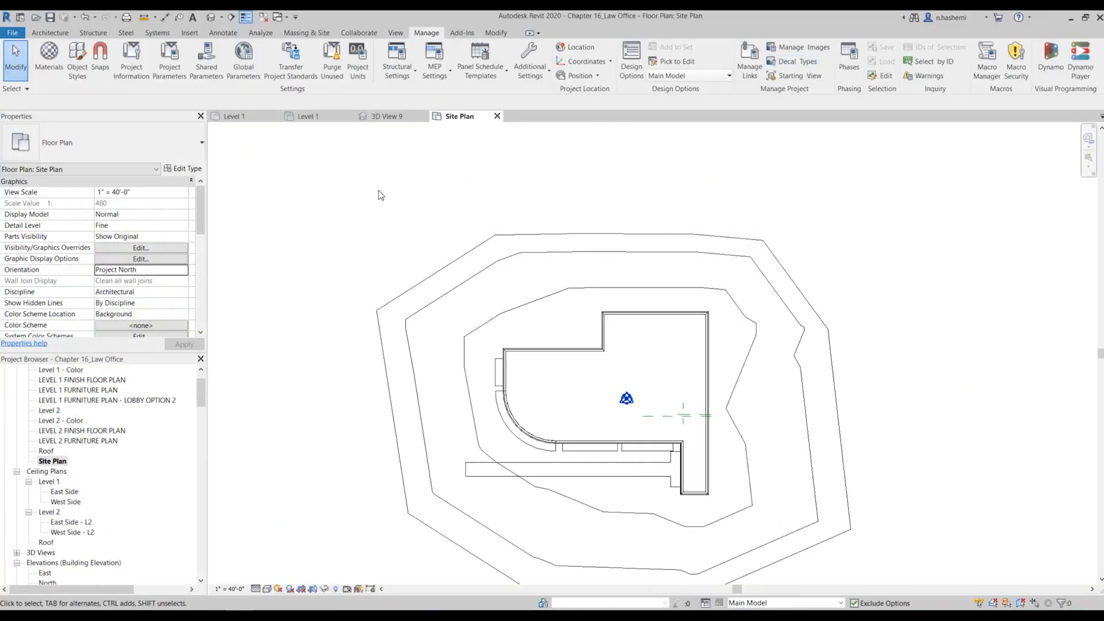
left_click(11, 34)
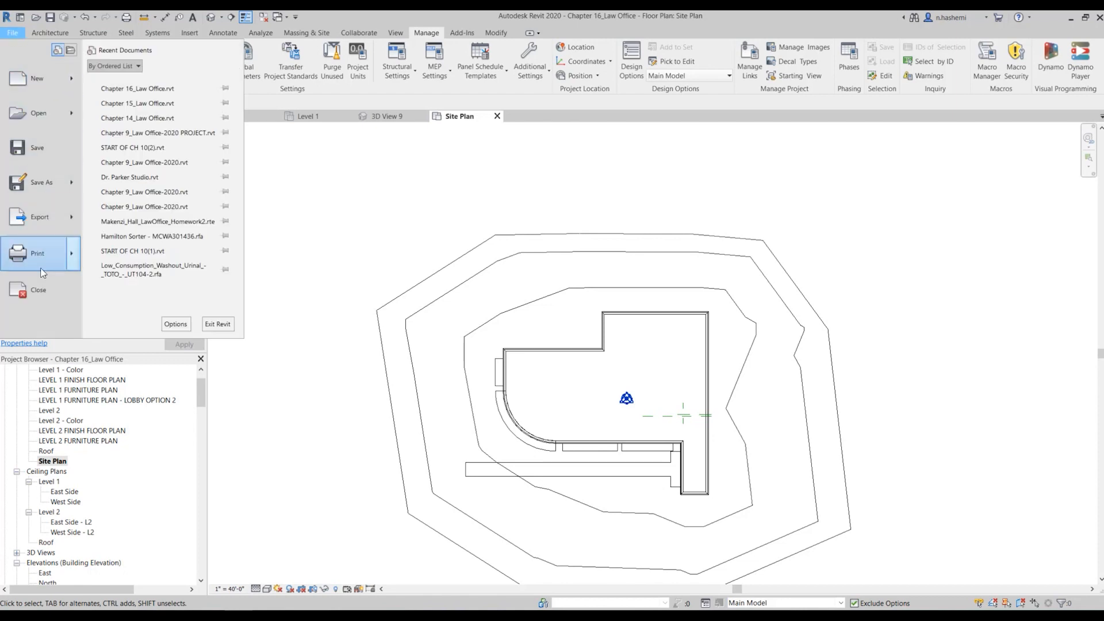
left_click(177, 323)
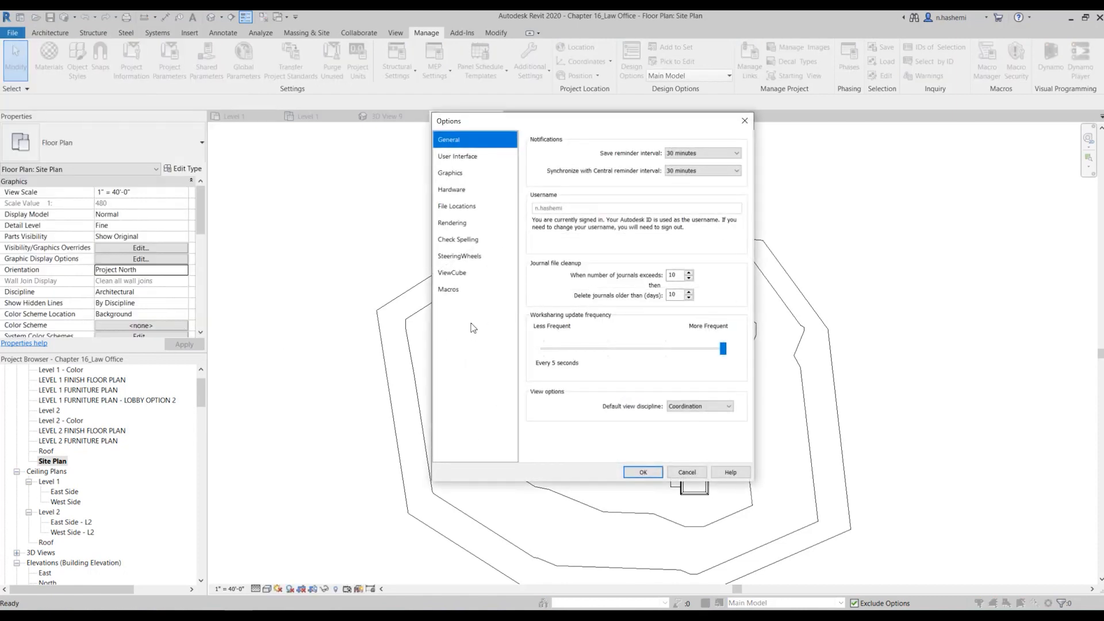
left_click(476, 226)
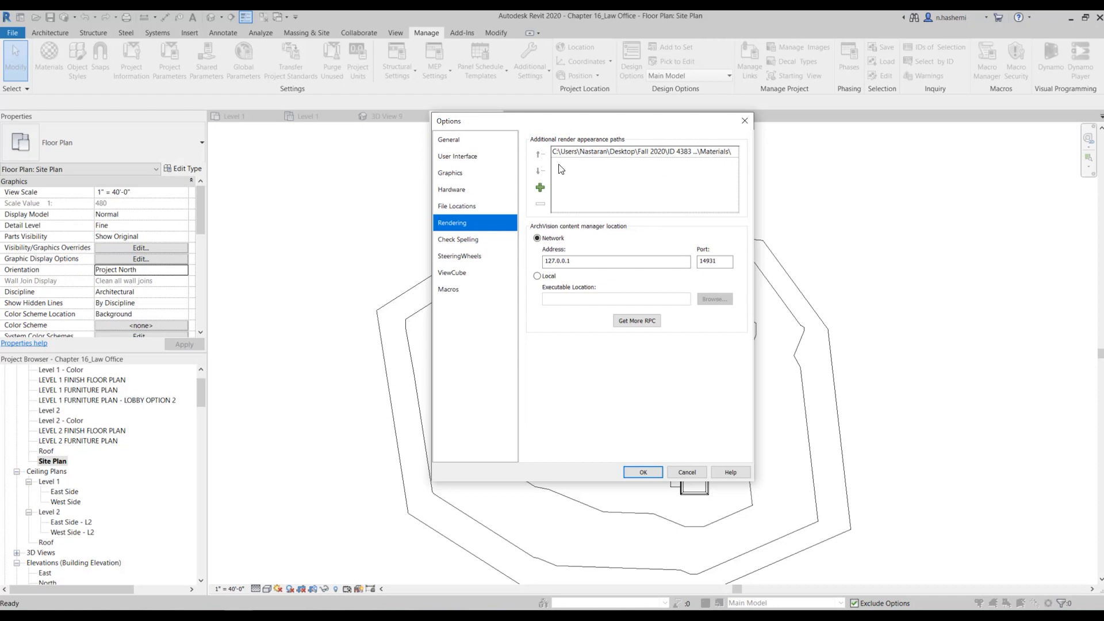
Add the downloaded Steelcase Material\240x240 folder as an additional render appearance path and accept the options
left_click(540, 187)
left_click(734, 162)
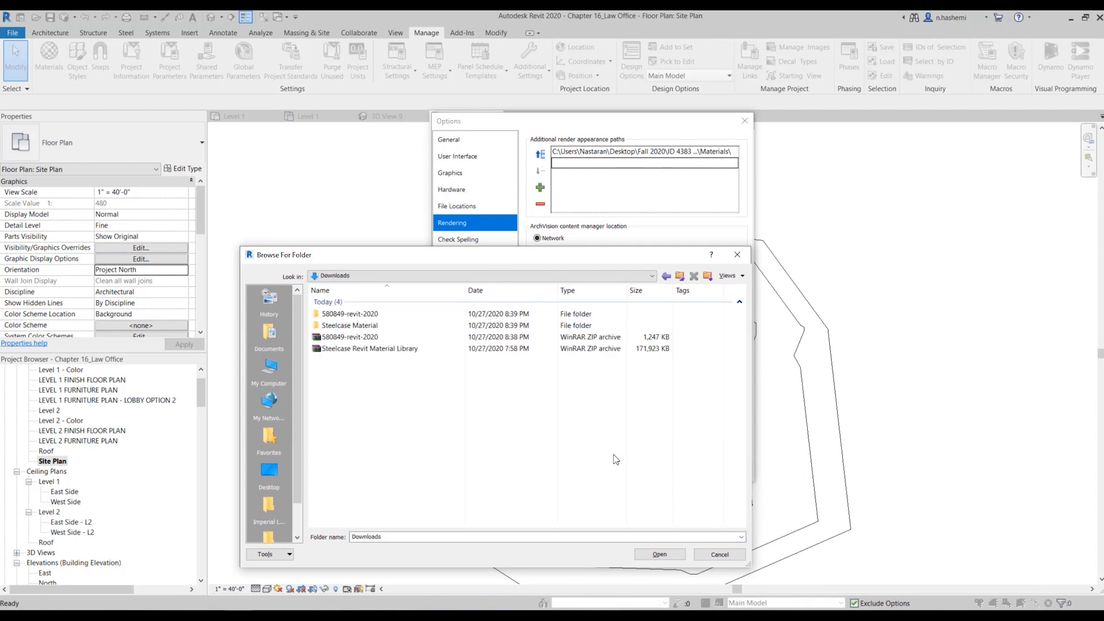
left_click(363, 325)
double_click(374, 328)
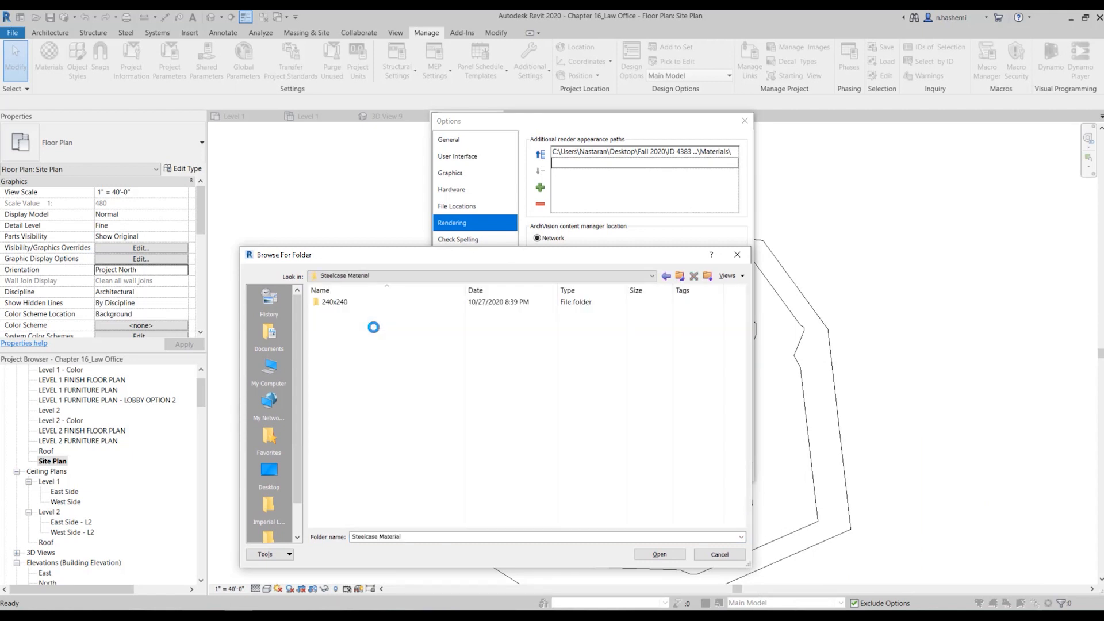
left_click(350, 302)
left_click(660, 555)
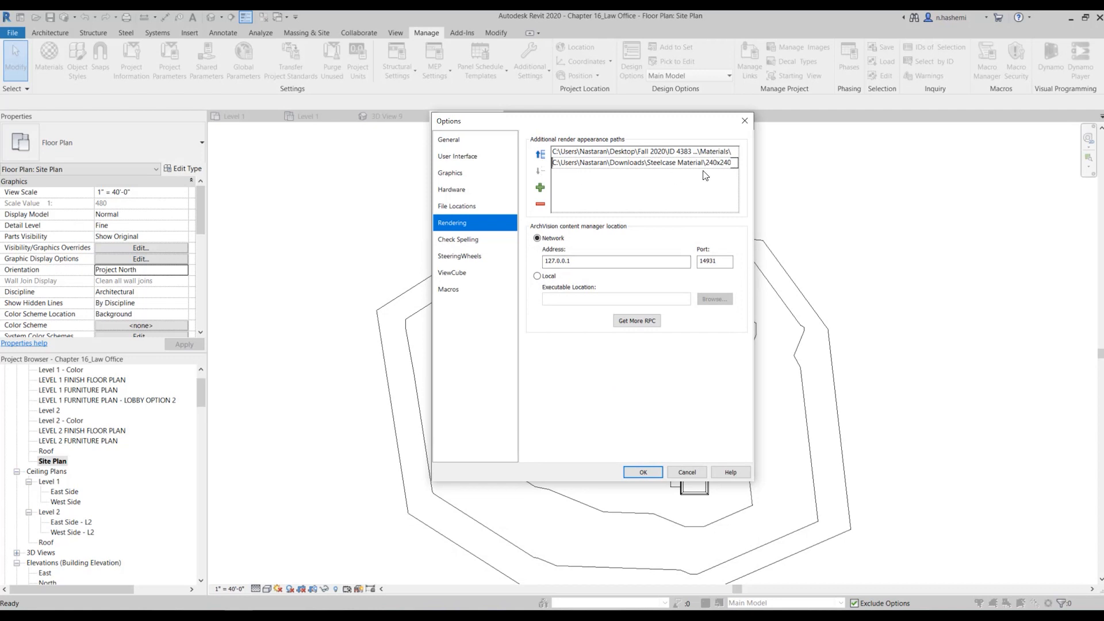
left_click(645, 471)
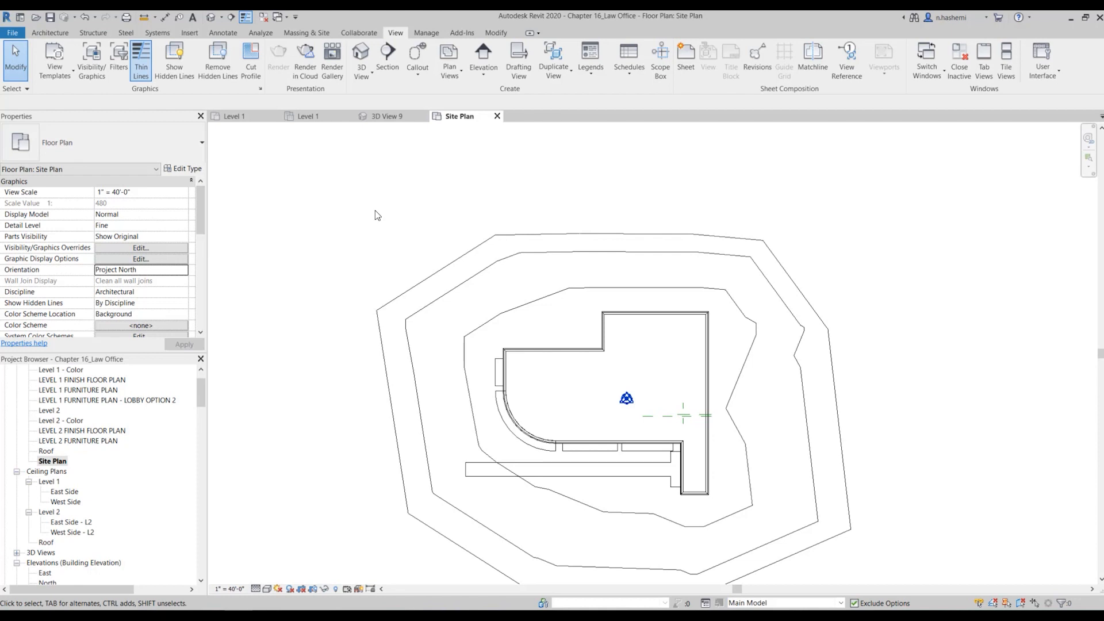
Switch to the Level 1 floor plan and bring the waiting/lobby and reception area into view
left_click(325, 118)
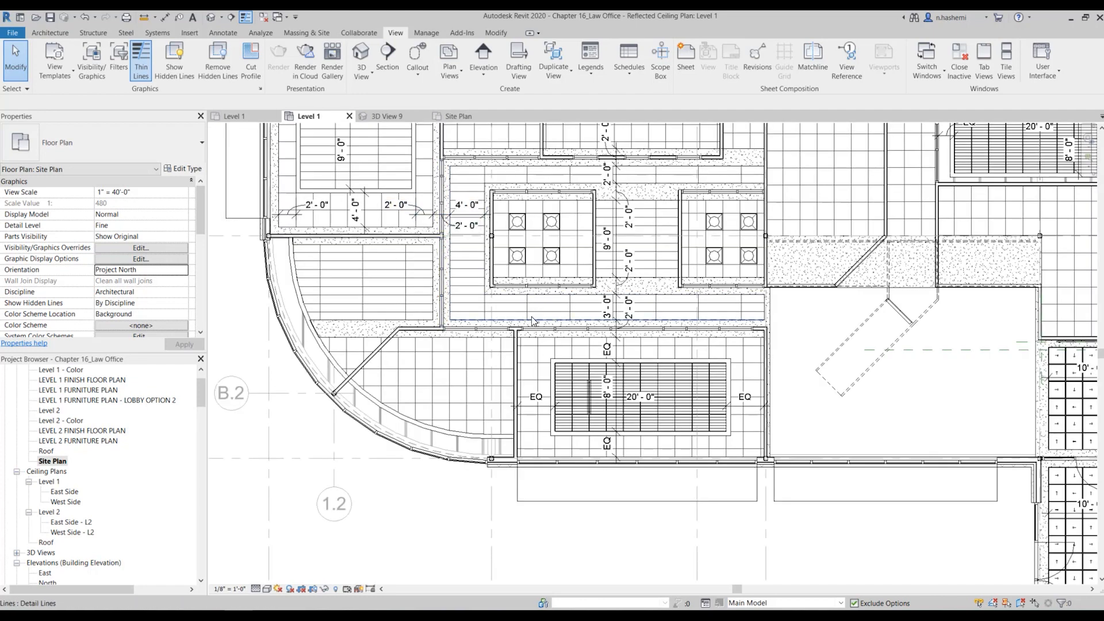
left_click(253, 118)
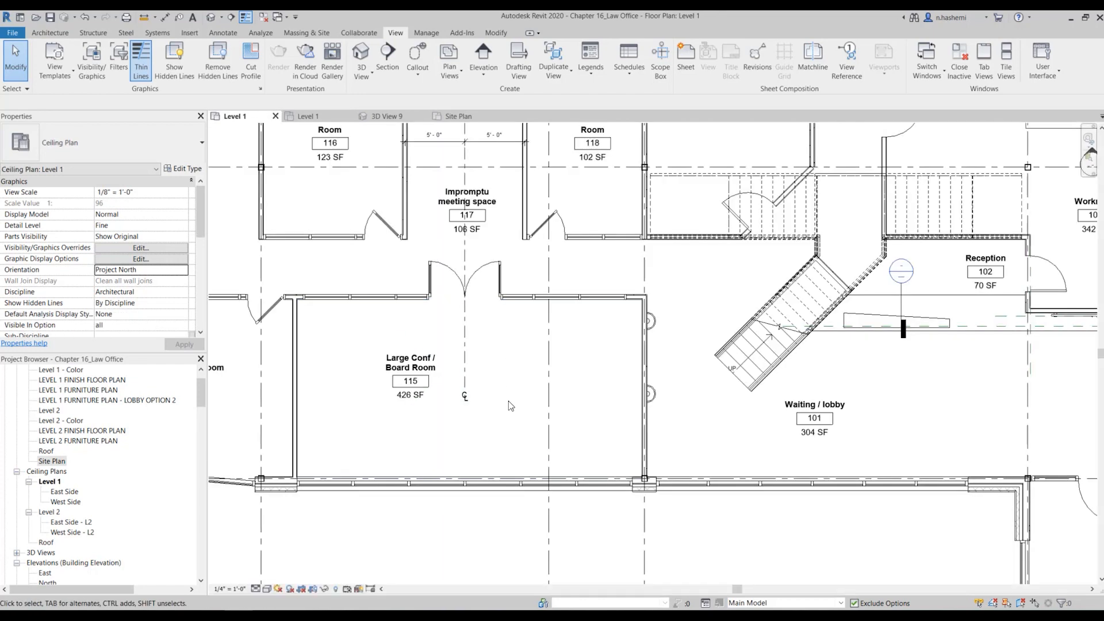
scroll(465, 447, "down", 2)
scroll(837, 424, "up", 2)
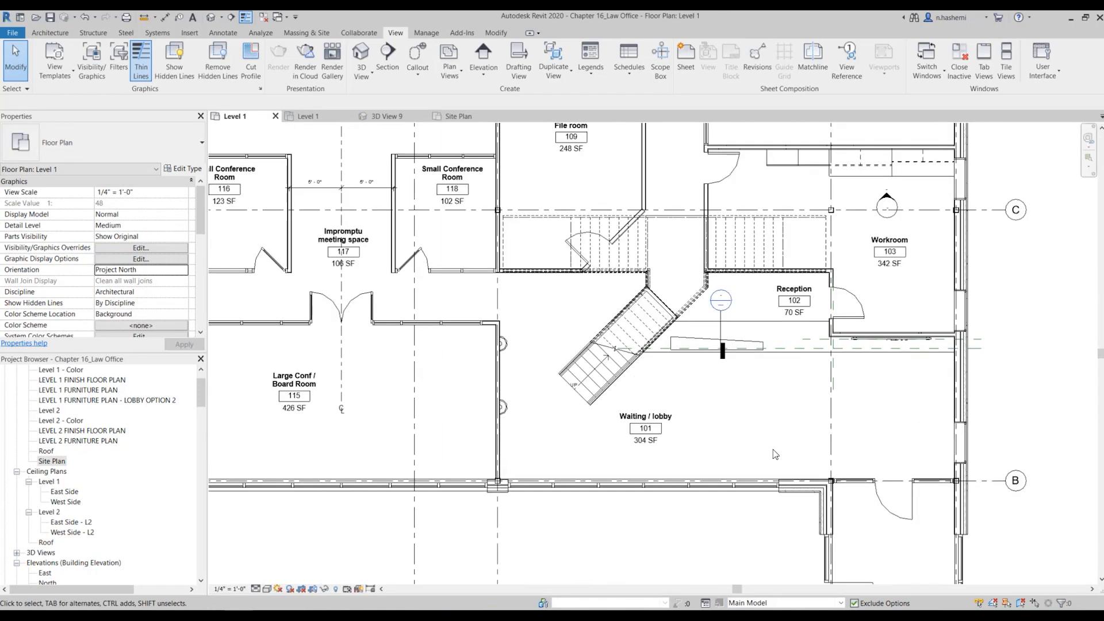
scroll(775, 452, "down", 2)
scroll(816, 425, "up", 1)
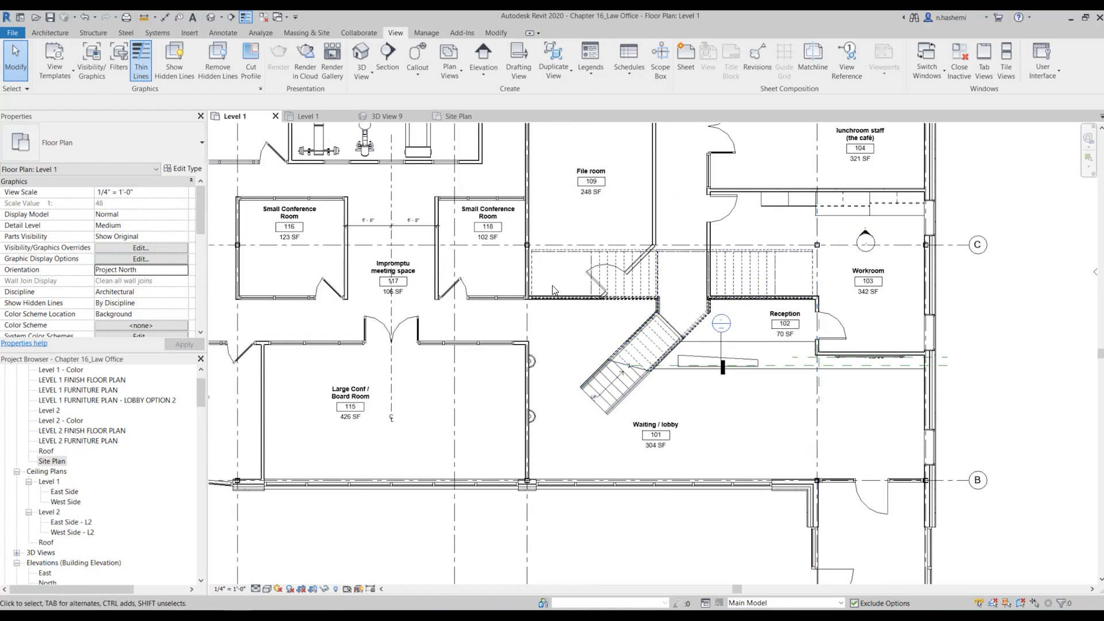
left_click(221, 18)
left_click(200, 45)
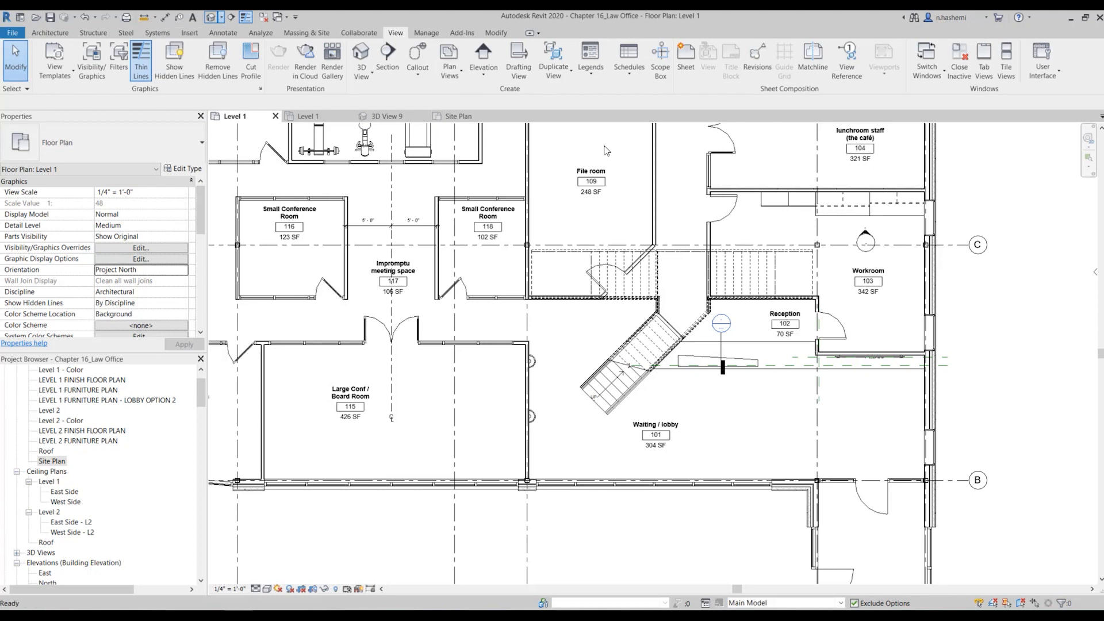
left_click(804, 463)
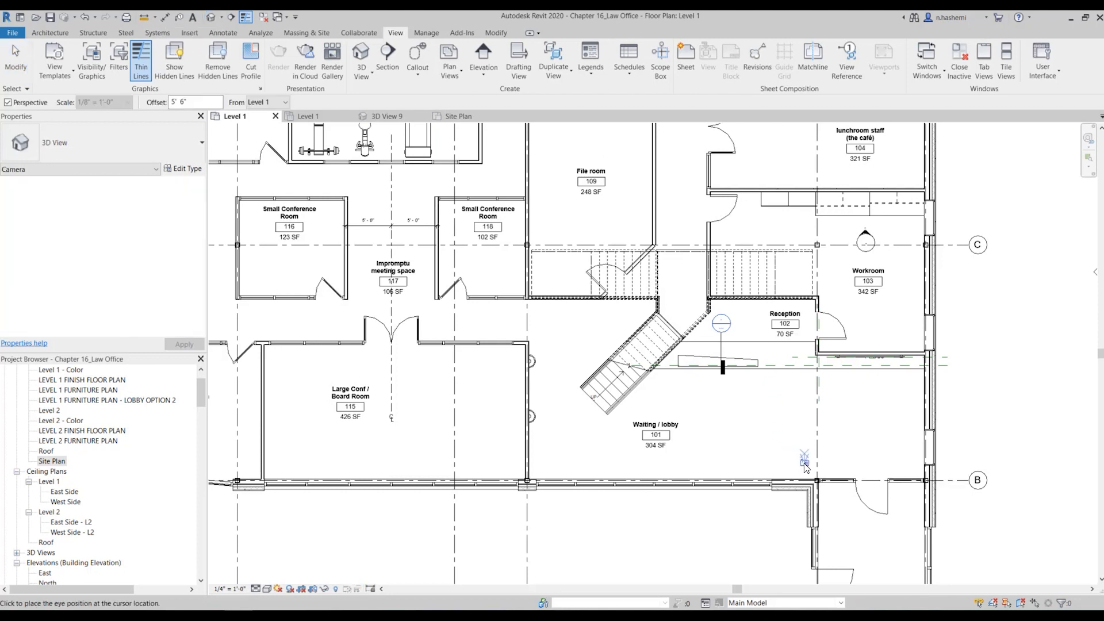
left_click(724, 418)
scroll(633, 460, "down", 1)
scroll(814, 258, "up", 4)
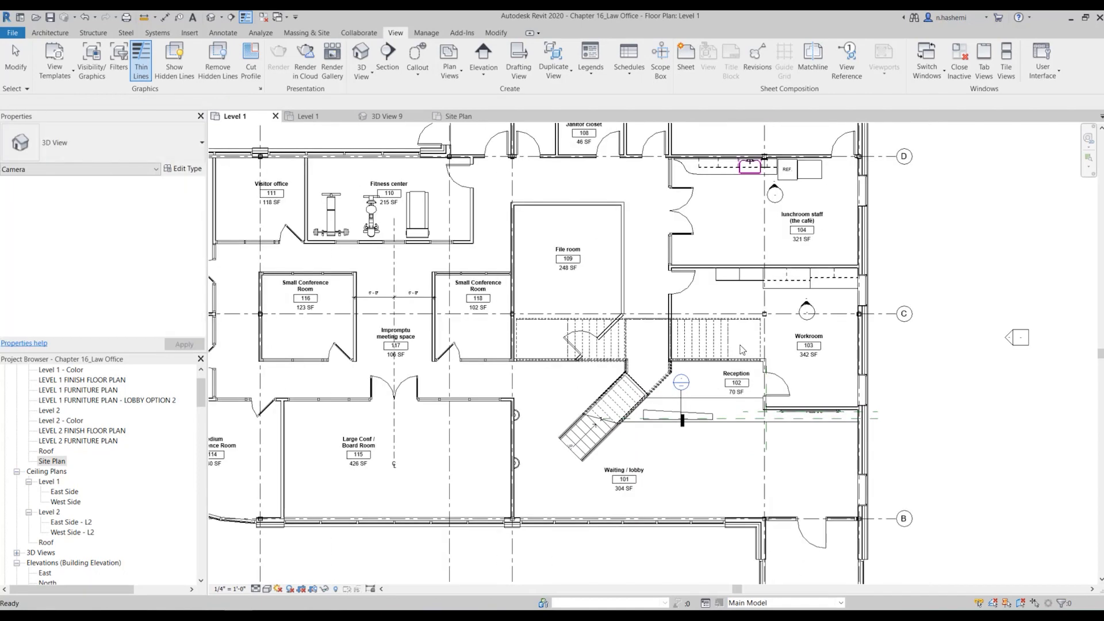
key("Escape")
Place a camera in the lunchroom staff (the café) room, from the corner below the double doors toward the sink and refrigerator
scroll(565, 363, "down", 1)
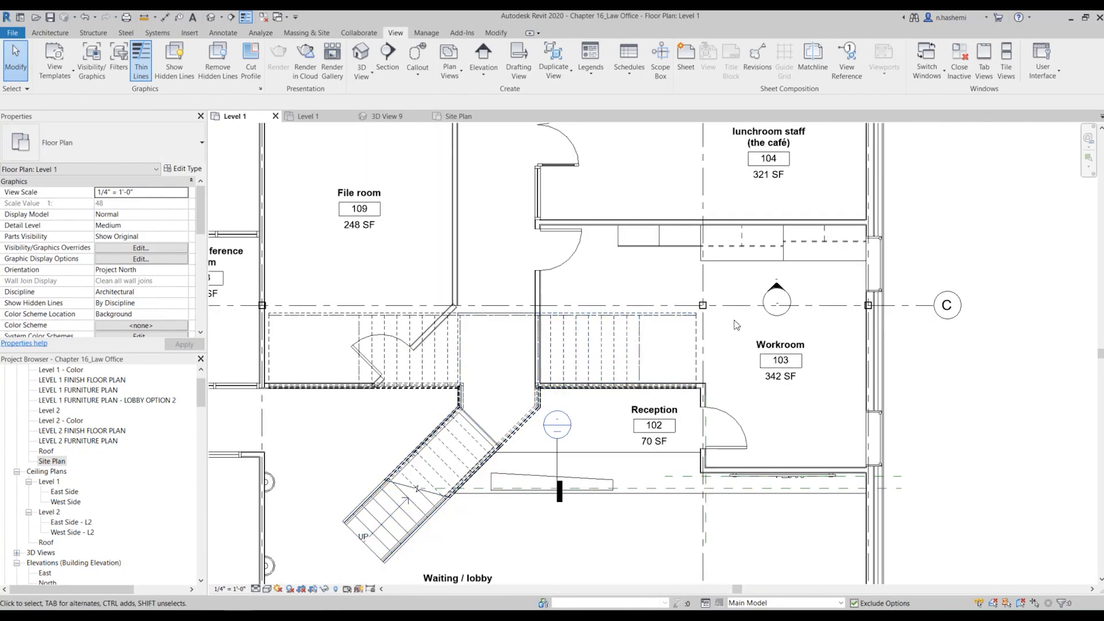
scroll(658, 371, "down", 4)
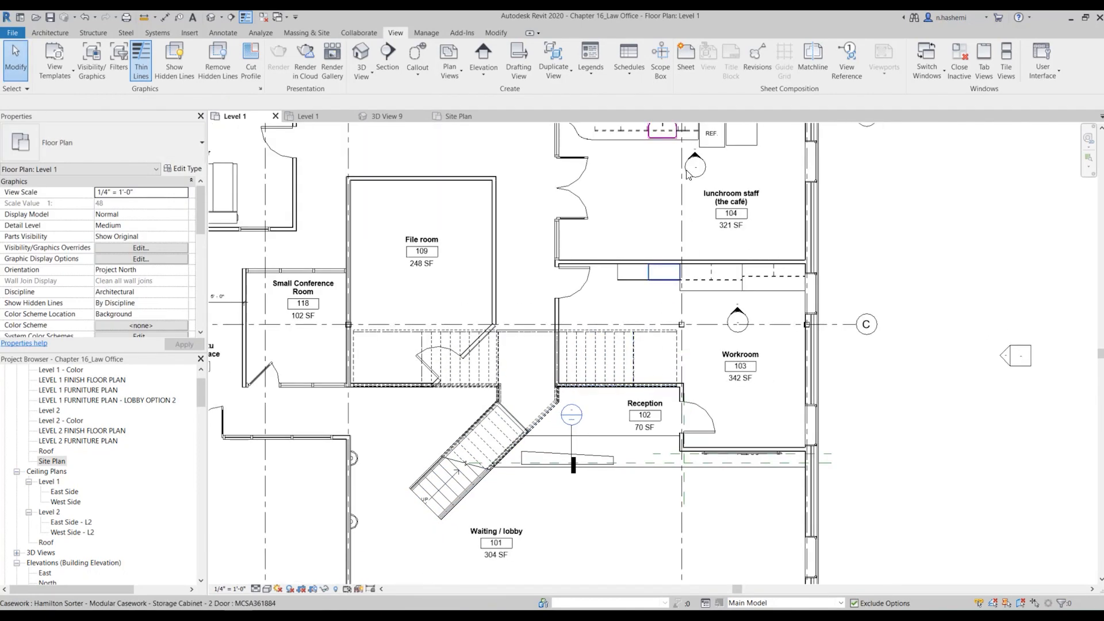
scroll(692, 230, "up", 3)
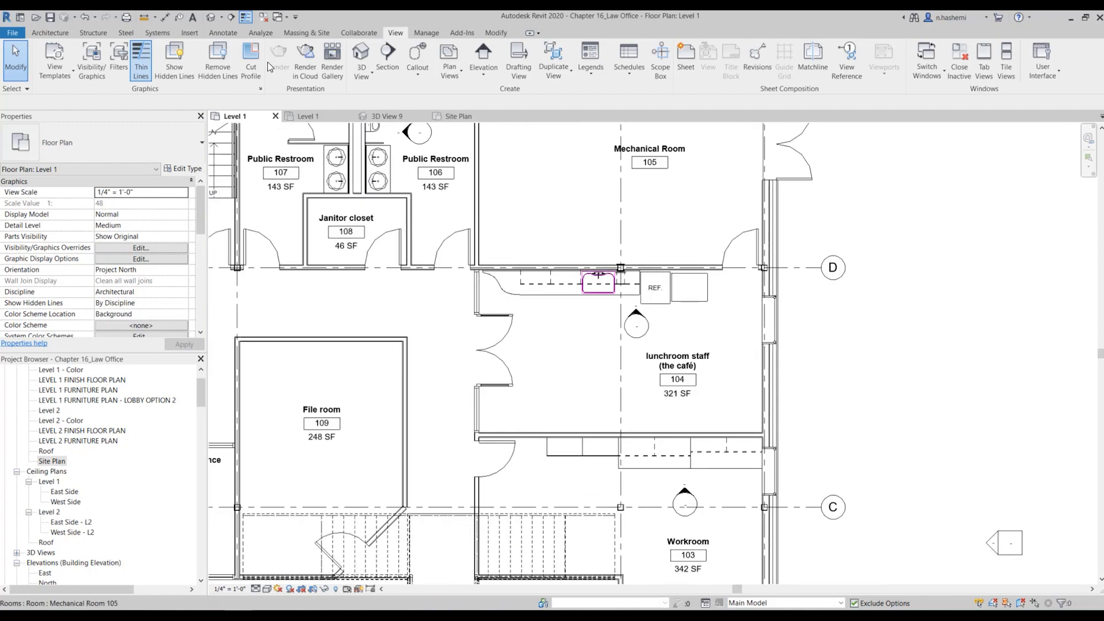
left_click(223, 18)
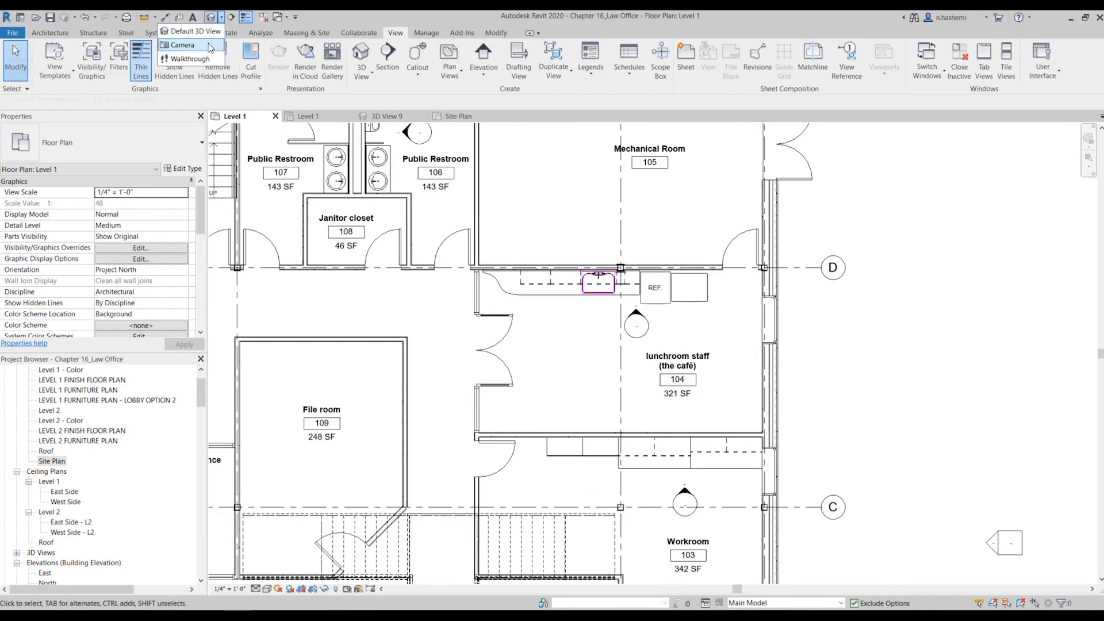
left_click(248, 47)
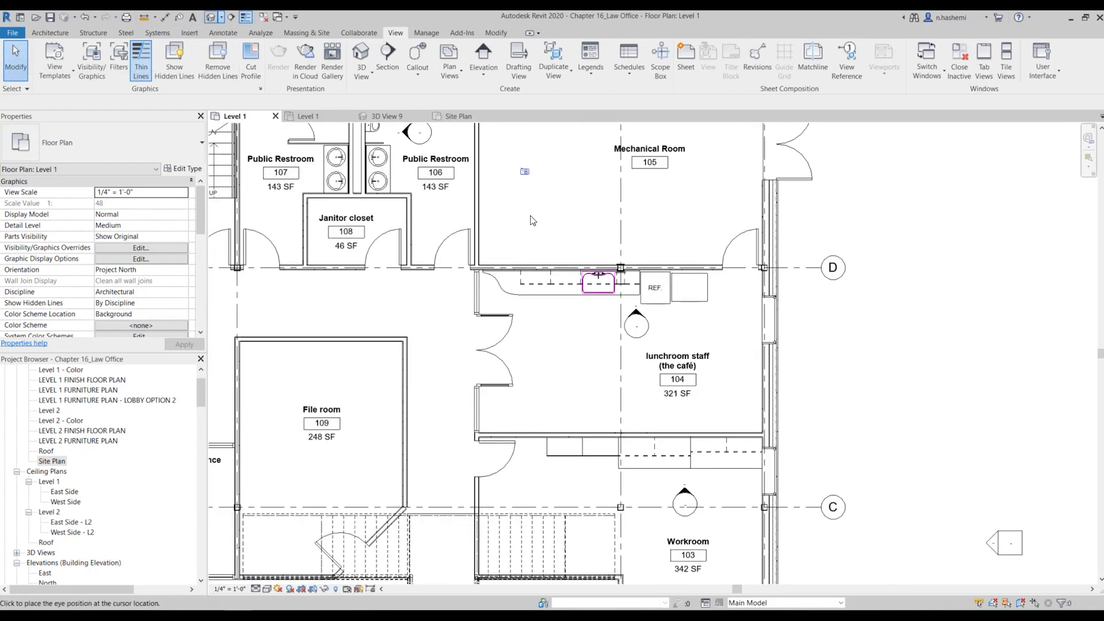
left_click(493, 421)
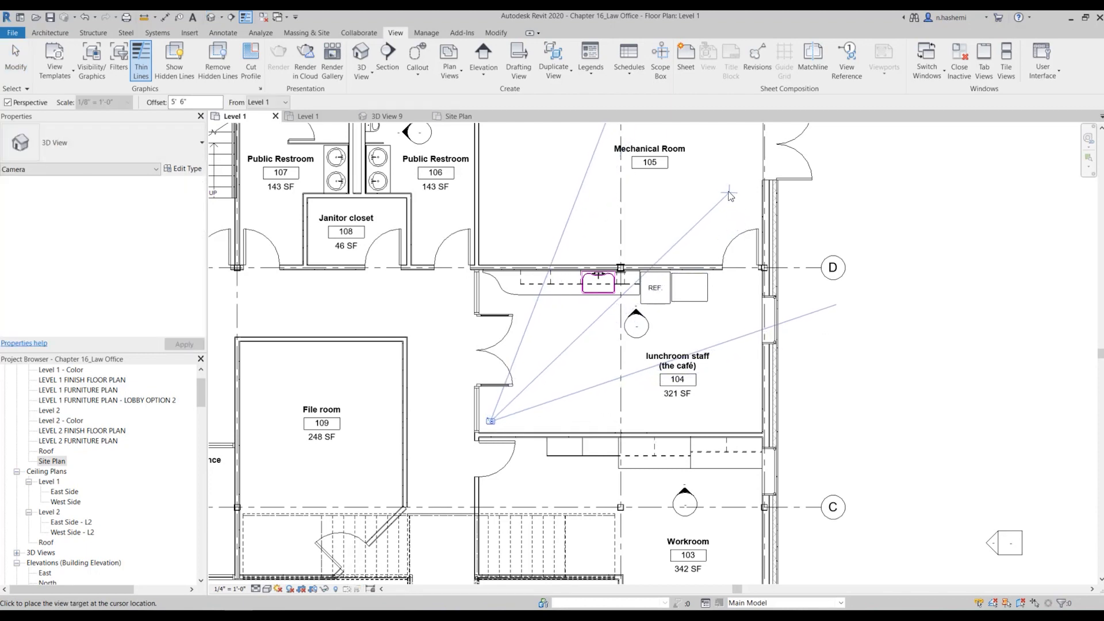
left_click(627, 280)
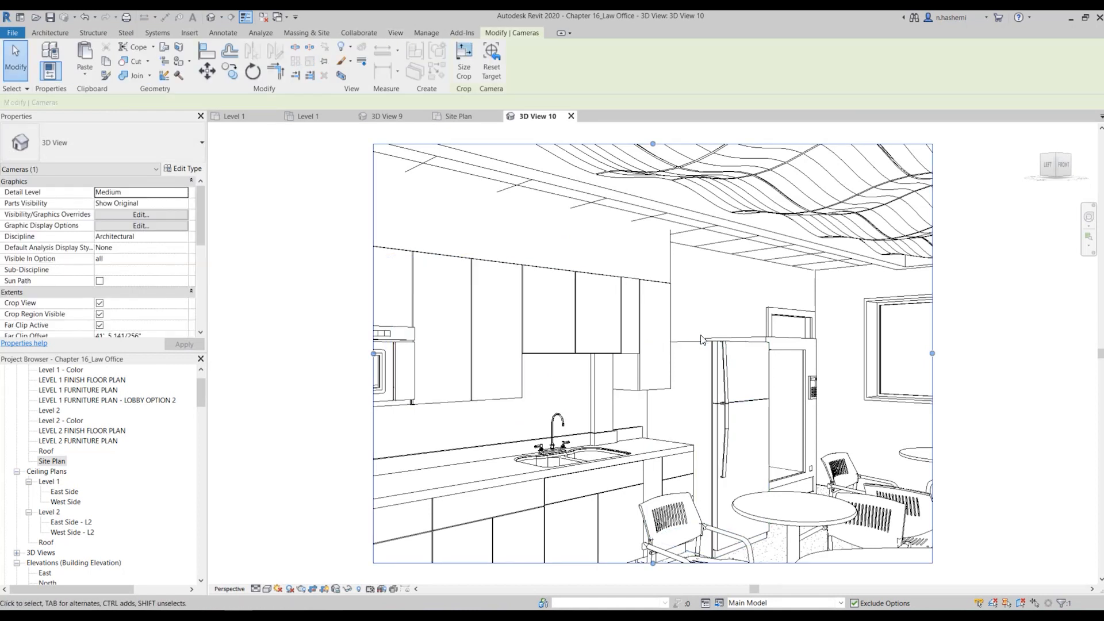
key("Escape")
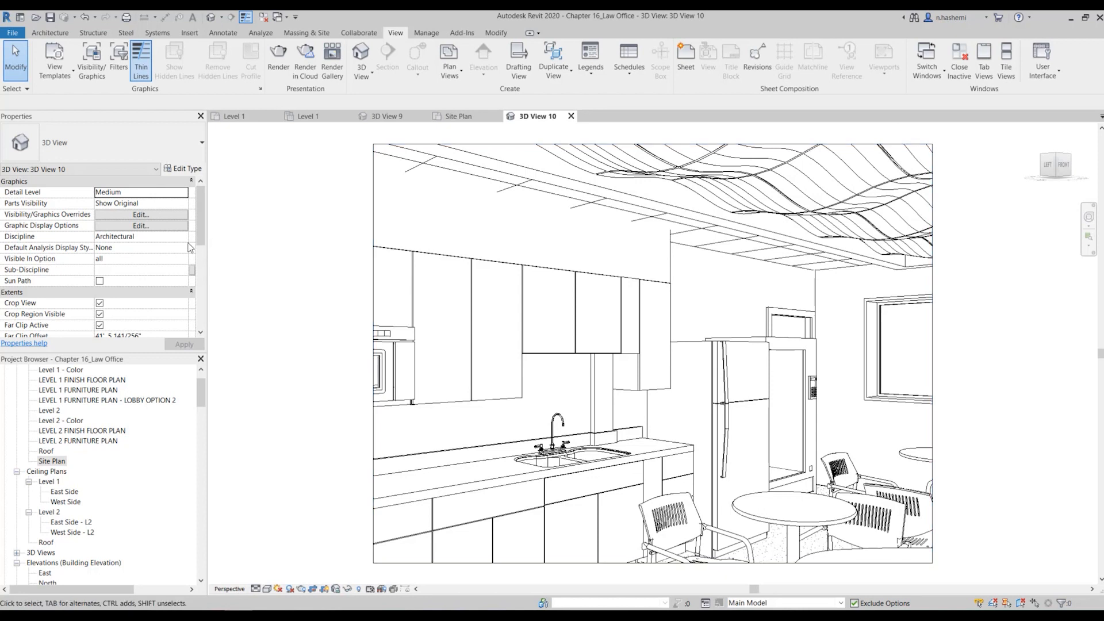
Turn off Far Clip Active for the lunchroom camera view and bring its Camera properties into view
left_click_drag(200, 241, 201, 253)
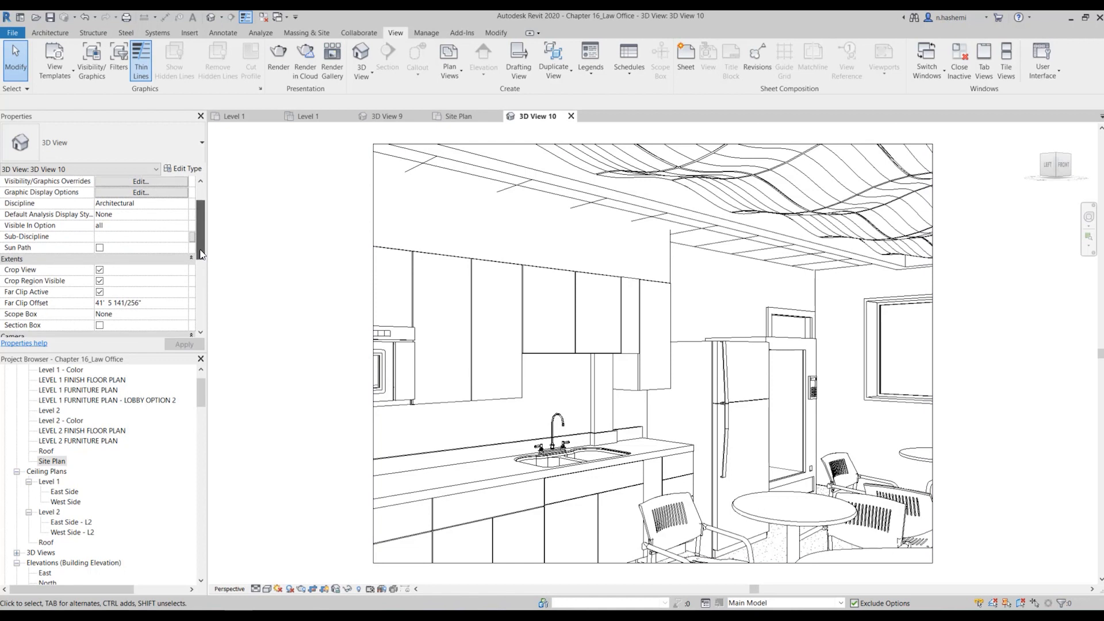
left_click(99, 293)
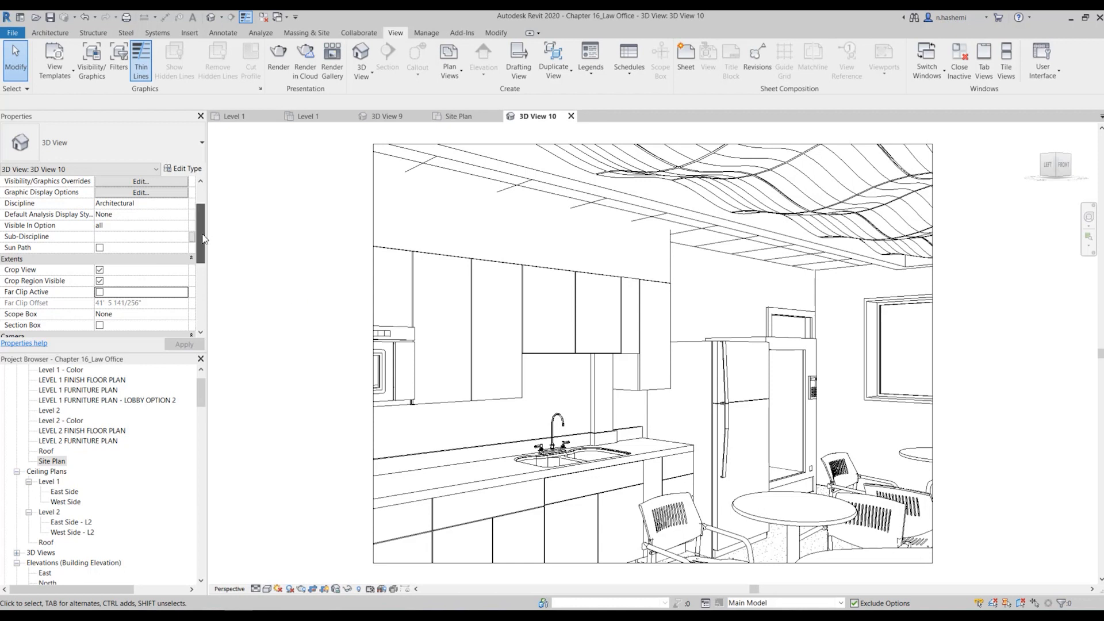
left_click_drag(201, 232, 201, 273)
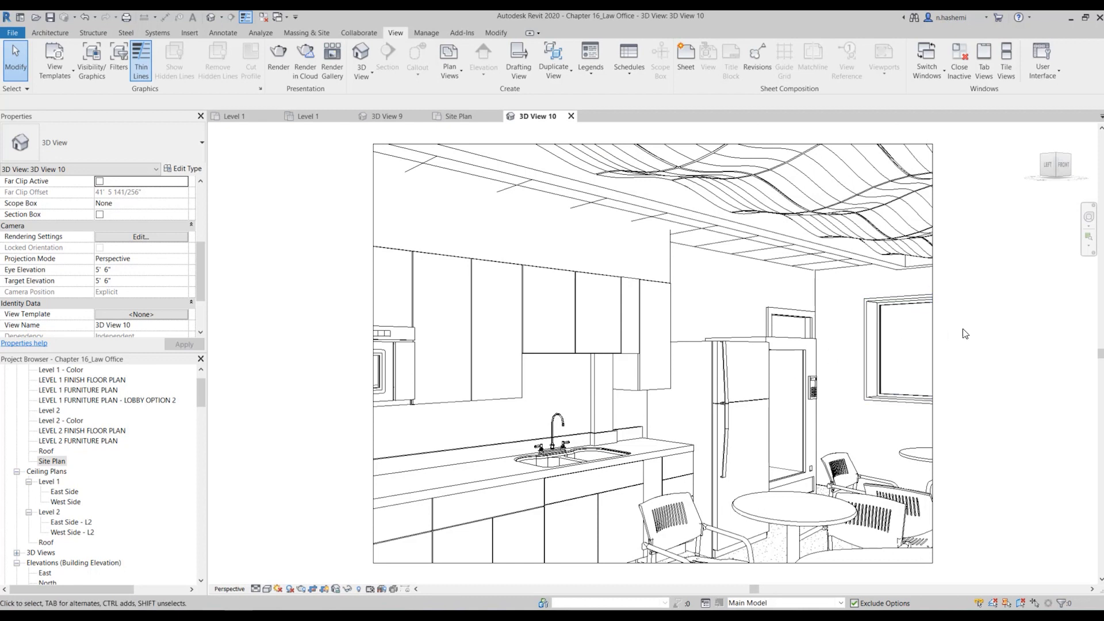
Using the SteeringWheels, raise the lunchroom camera to about 6' 1" eye elevation, turn it toward the microwave and move it back slightly
left_click(1089, 217)
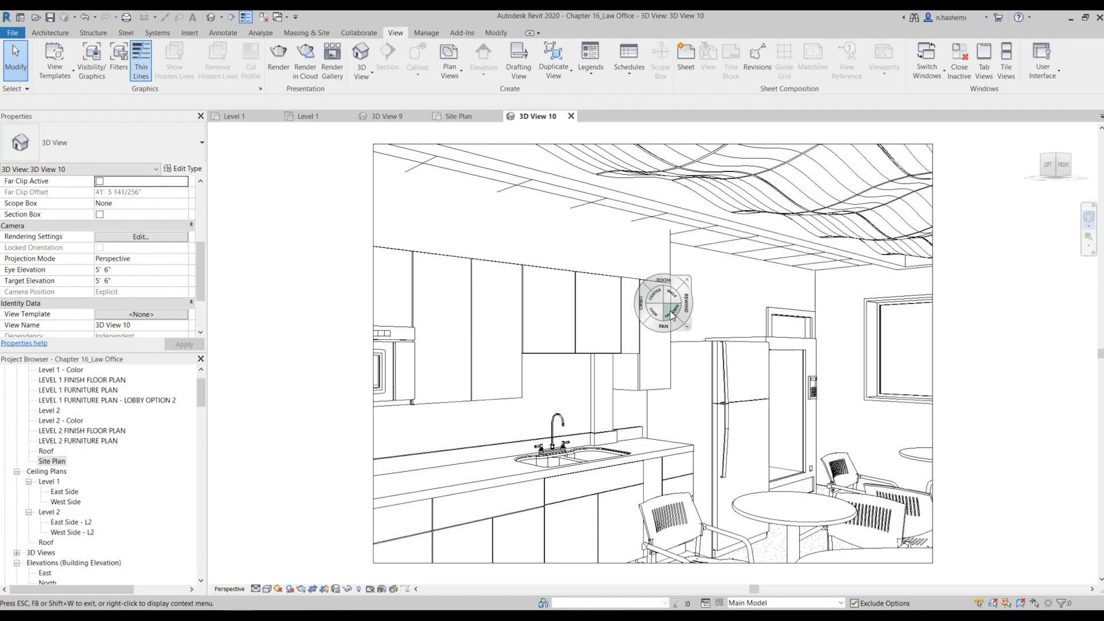
left_click_drag(671, 315, 672, 340)
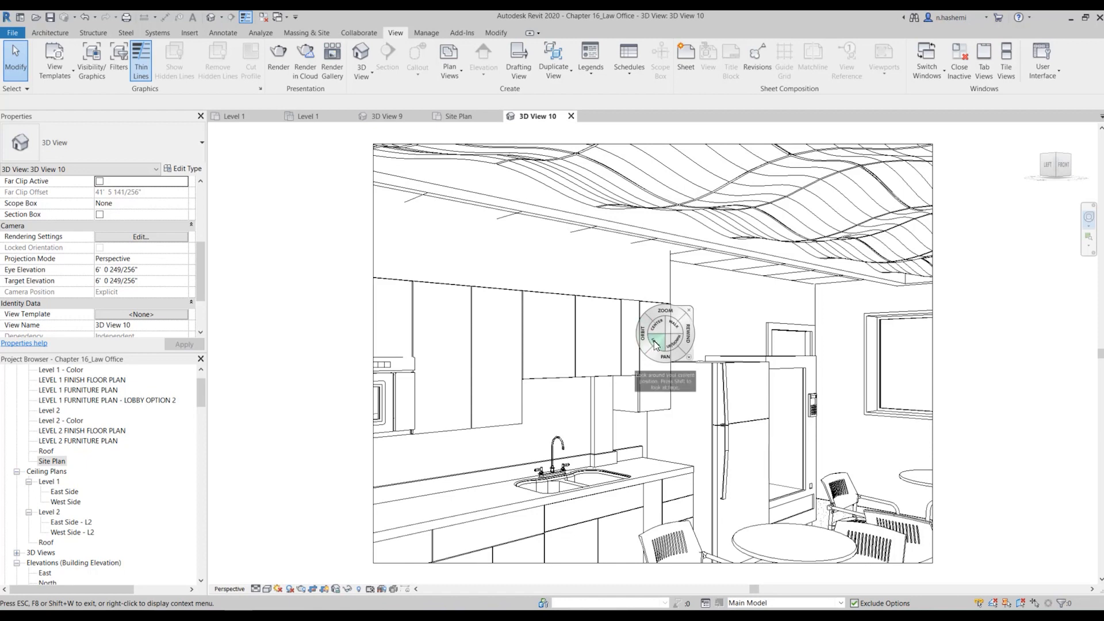
left_click_drag(655, 346, 612, 347)
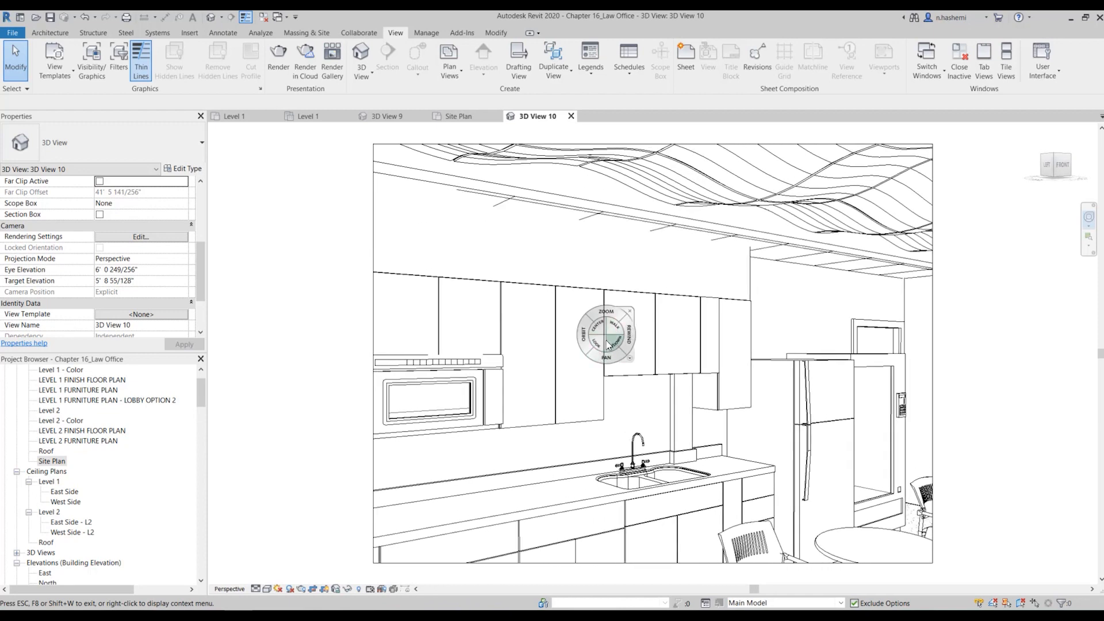
left_click_drag(615, 334, 654, 490)
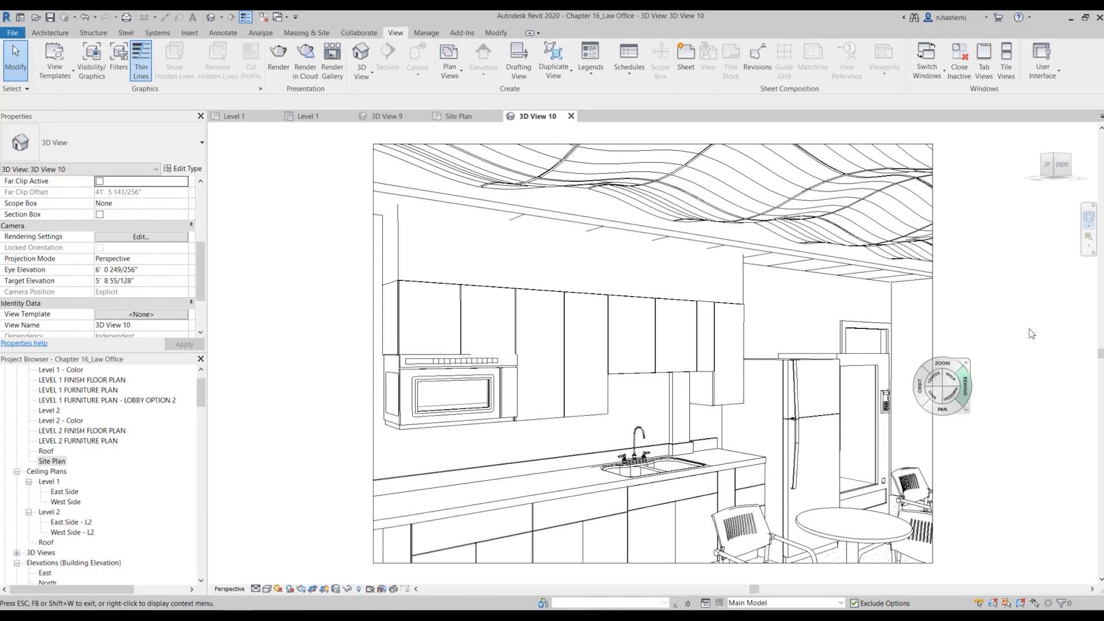
left_click(1089, 219)
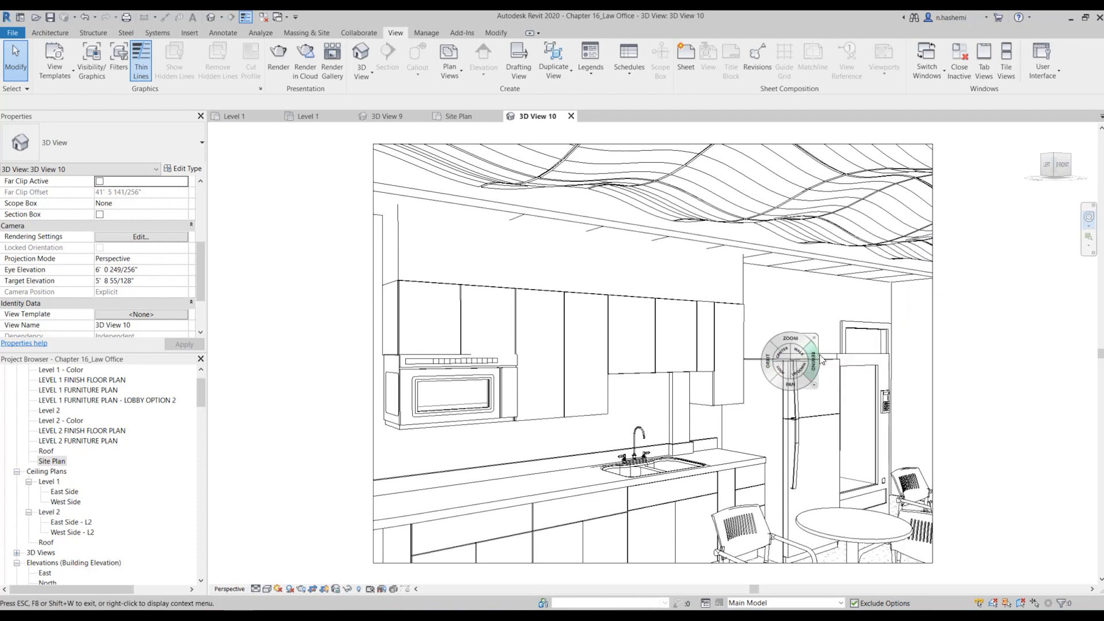
left_click(828, 219)
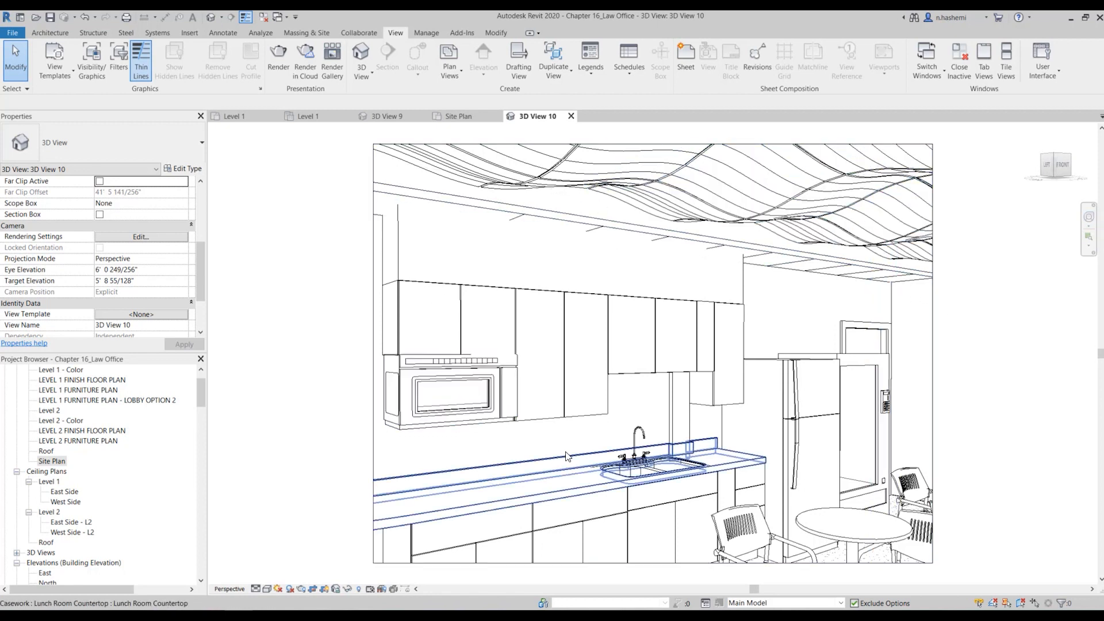
Enlarge the lunchroom camera view's crop region outward on its right, left and bottom edges to show more cabinets, floor and tables
left_click(933, 377)
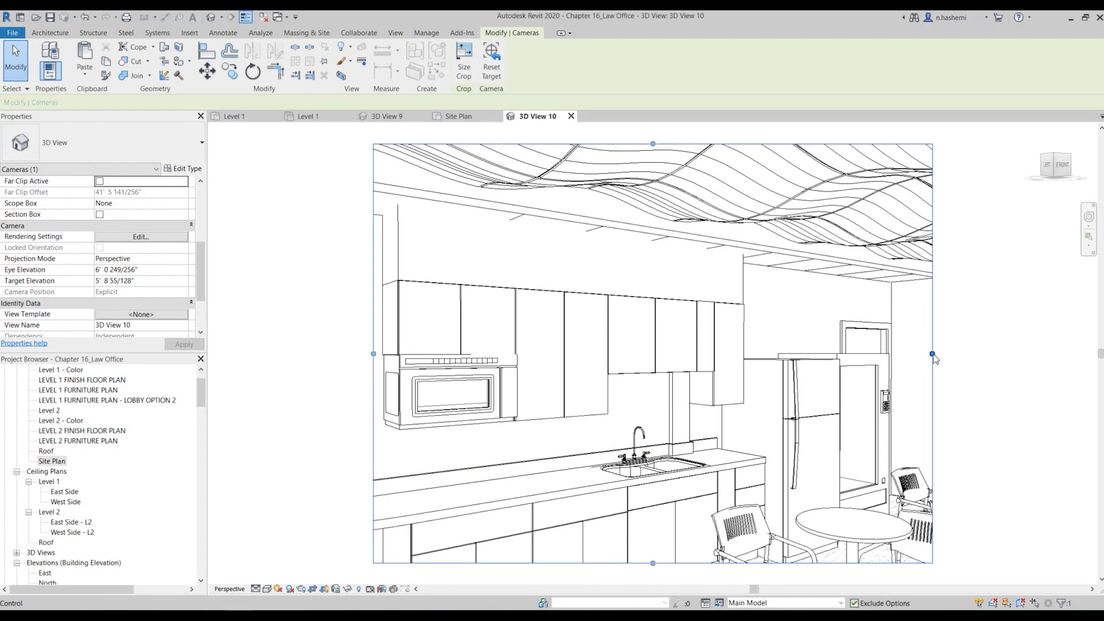
left_click_drag(933, 354, 957, 353)
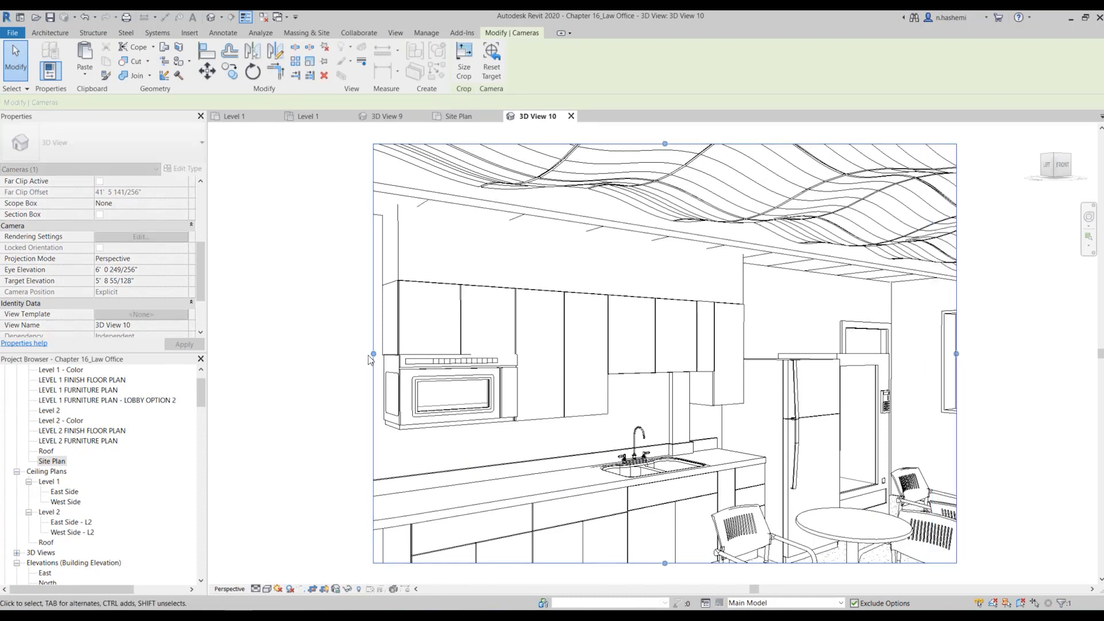
left_click_drag(373, 354, 264, 353)
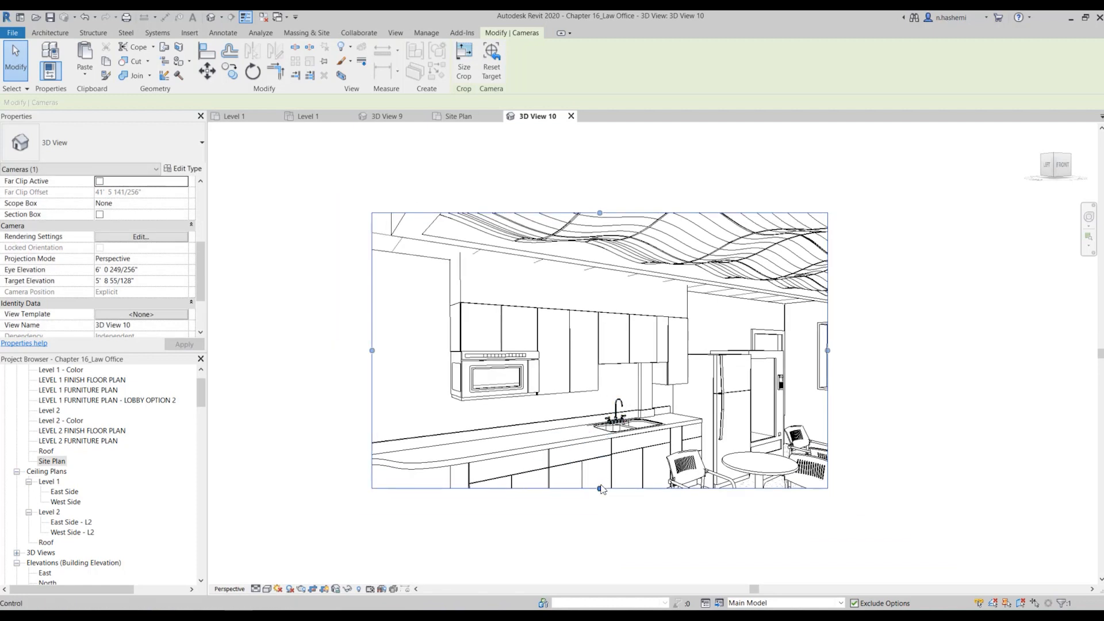
left_click_drag(601, 489, 600, 543)
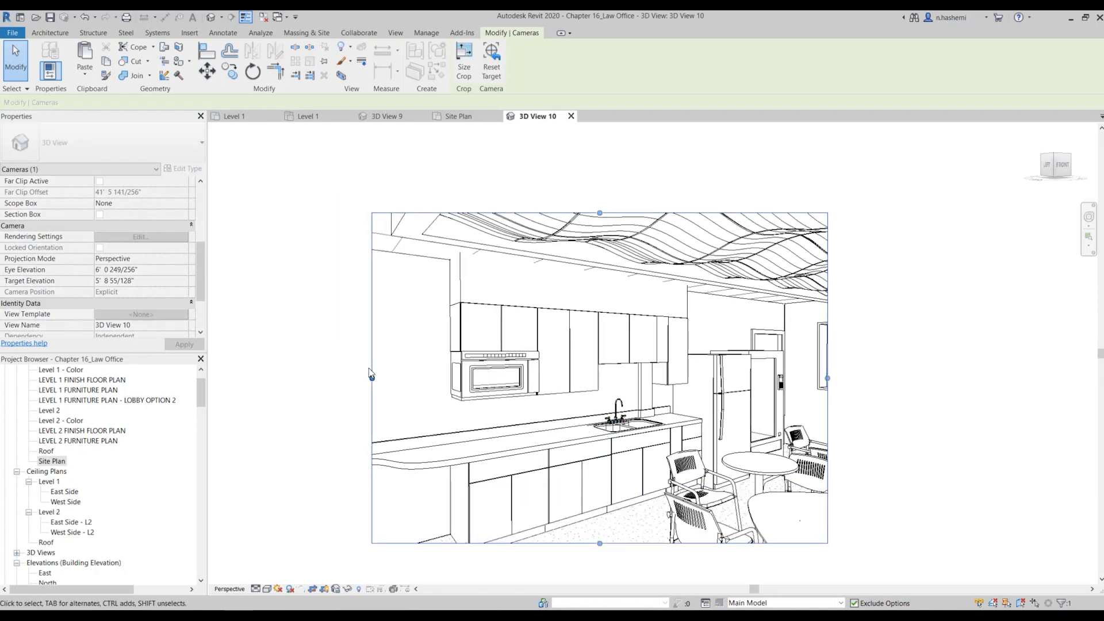
left_click_drag(371, 374, 244, 378)
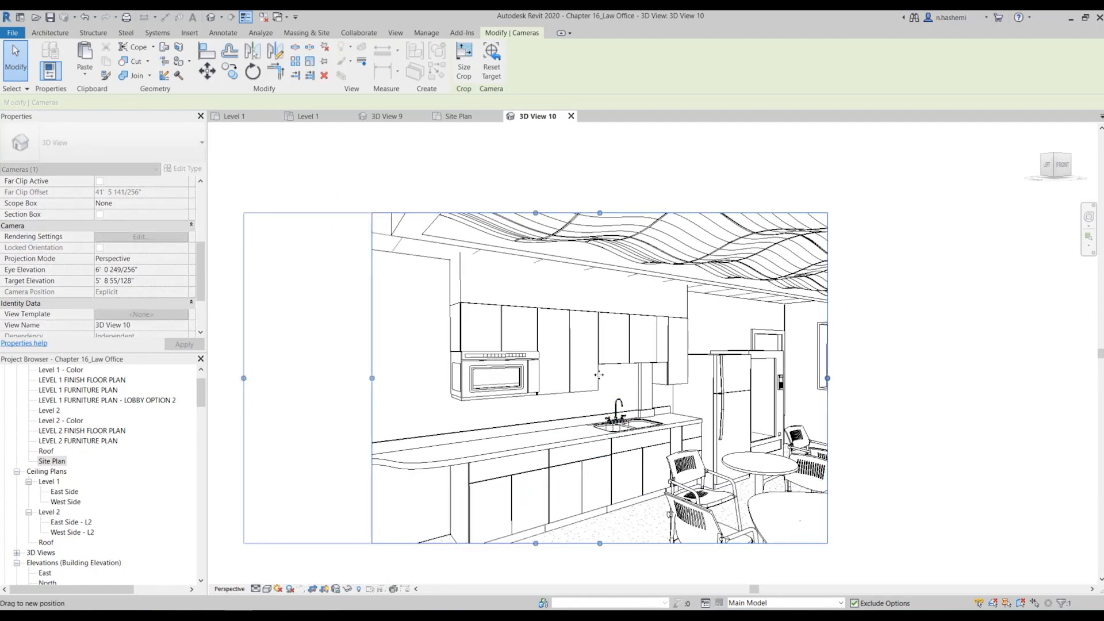
scroll(784, 360, "down", 3)
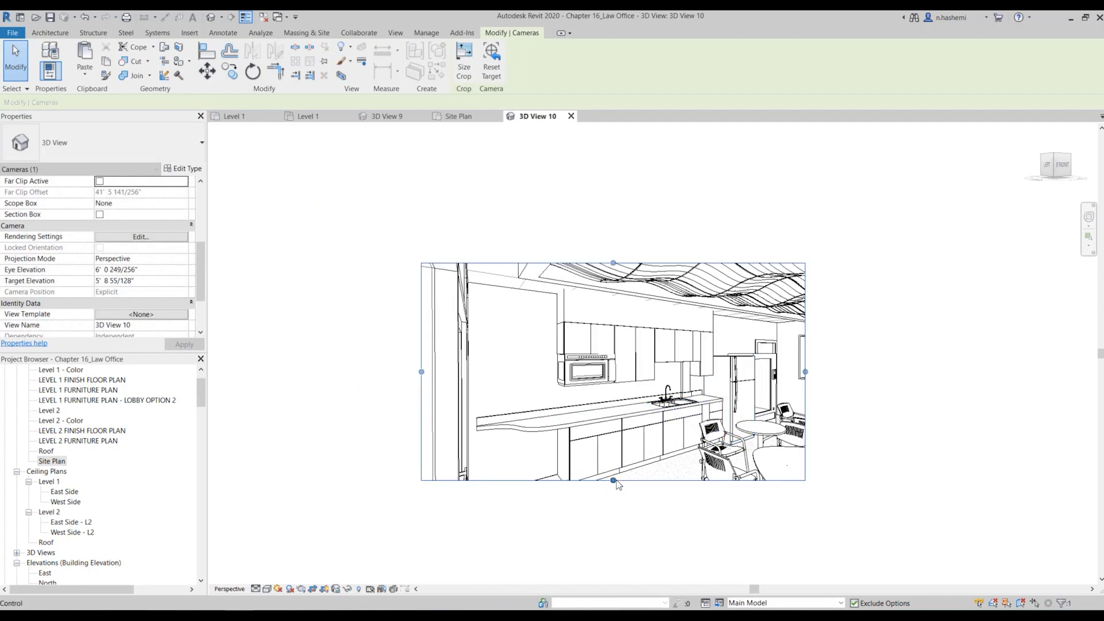
left_click_drag(614, 480, 614, 501)
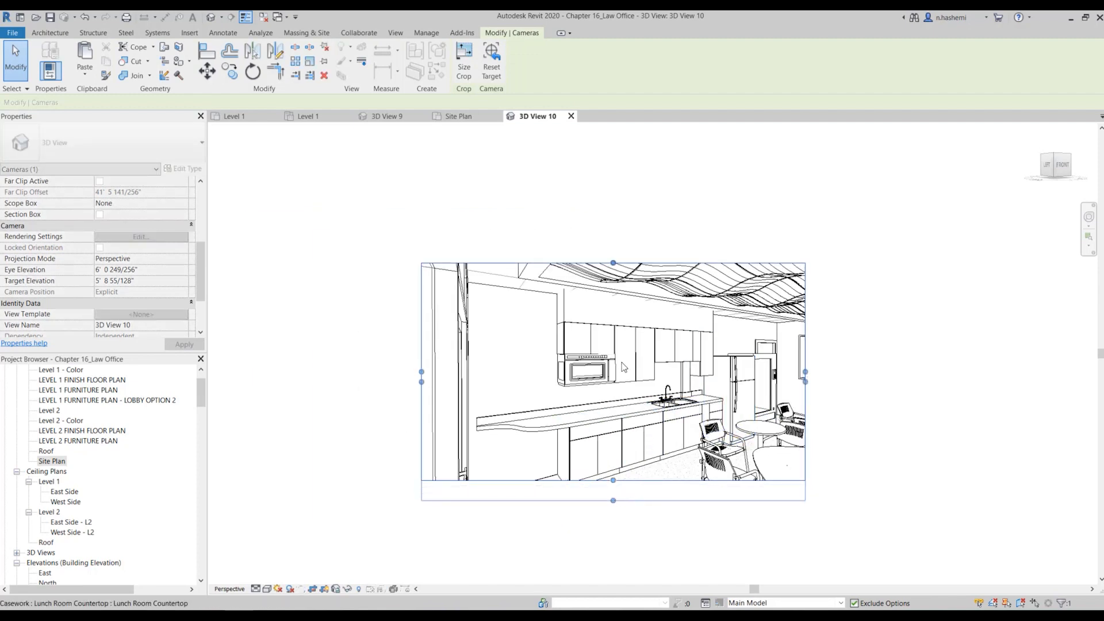
left_click_drag(807, 382, 829, 382)
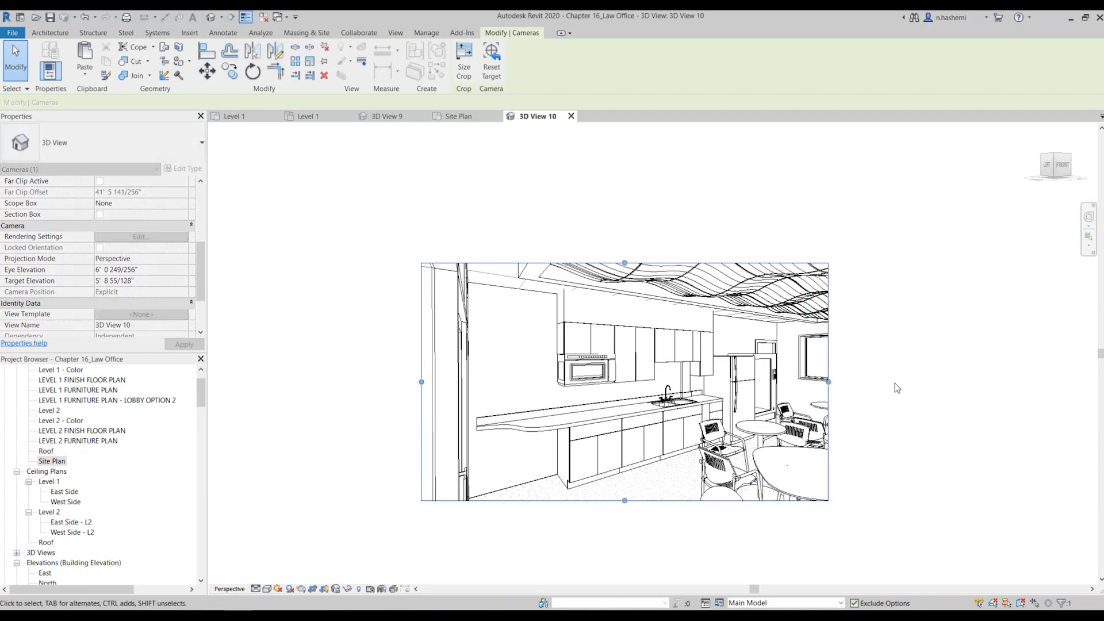
Inspect the width, height and change options in the lunchroom view's Crop Region Size settings
left_click(894, 338)
left_click(832, 328)
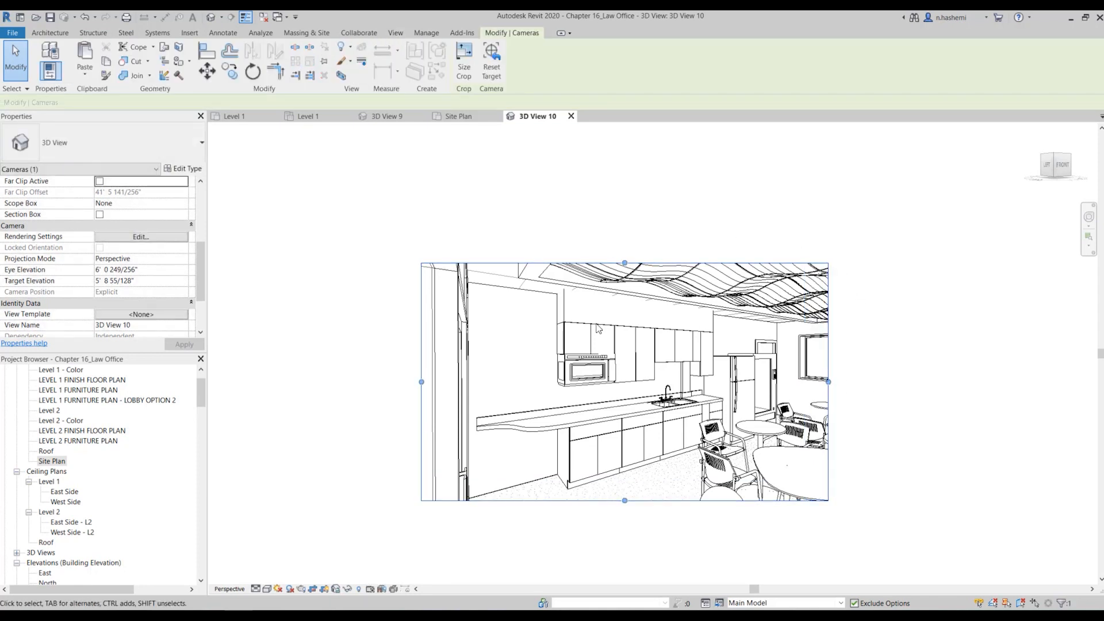
left_click(464, 57)
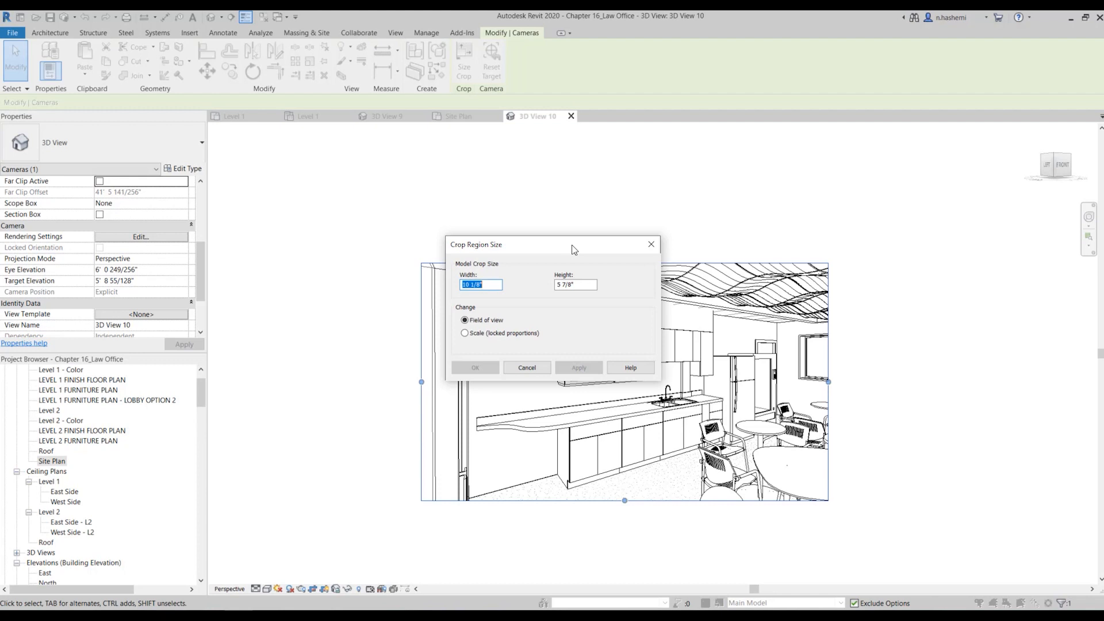
left_click(527, 369)
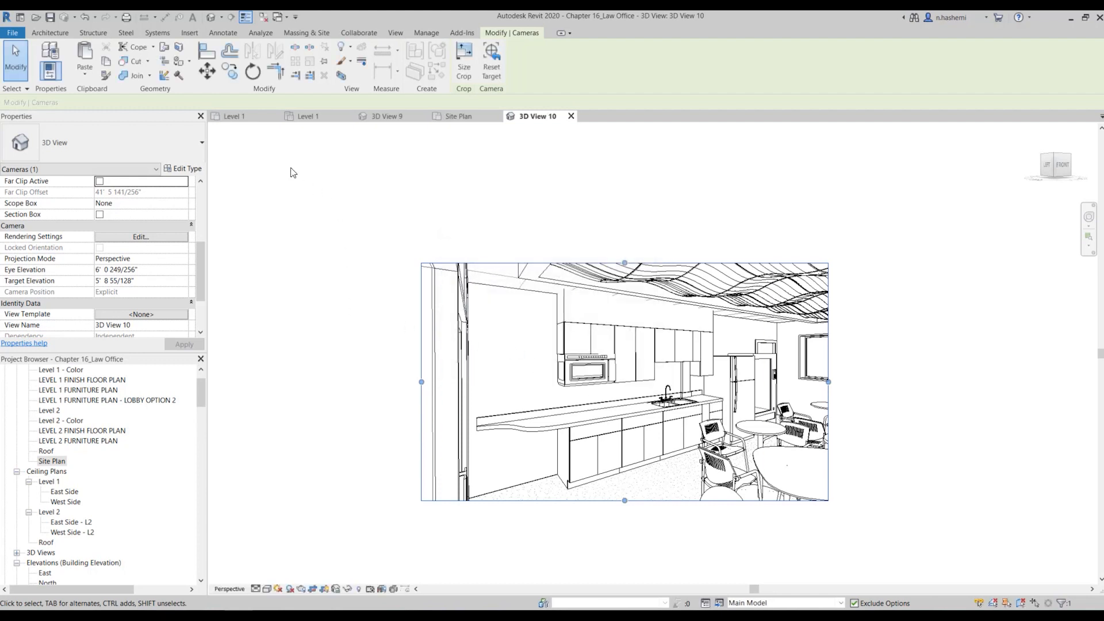
Look over the Level 1 floor plan around the lunchroom, then compare the 3D View 9 and 3D View 10 camera views
left_click(328, 119)
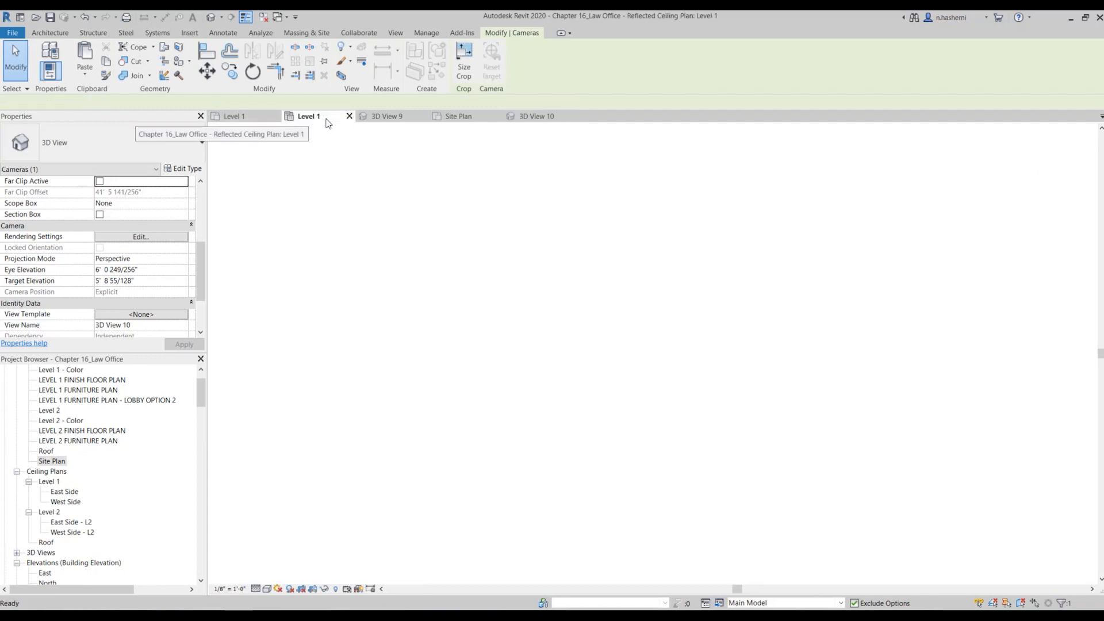
left_click(249, 119)
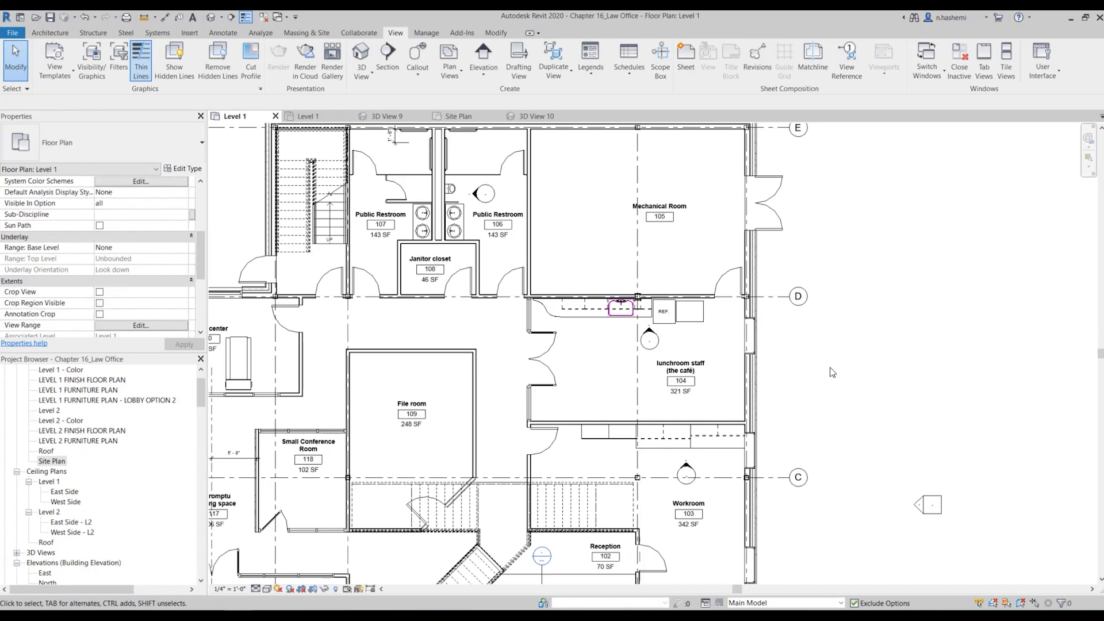
scroll(833, 375, "down", 3)
scroll(600, 462, "up", 1)
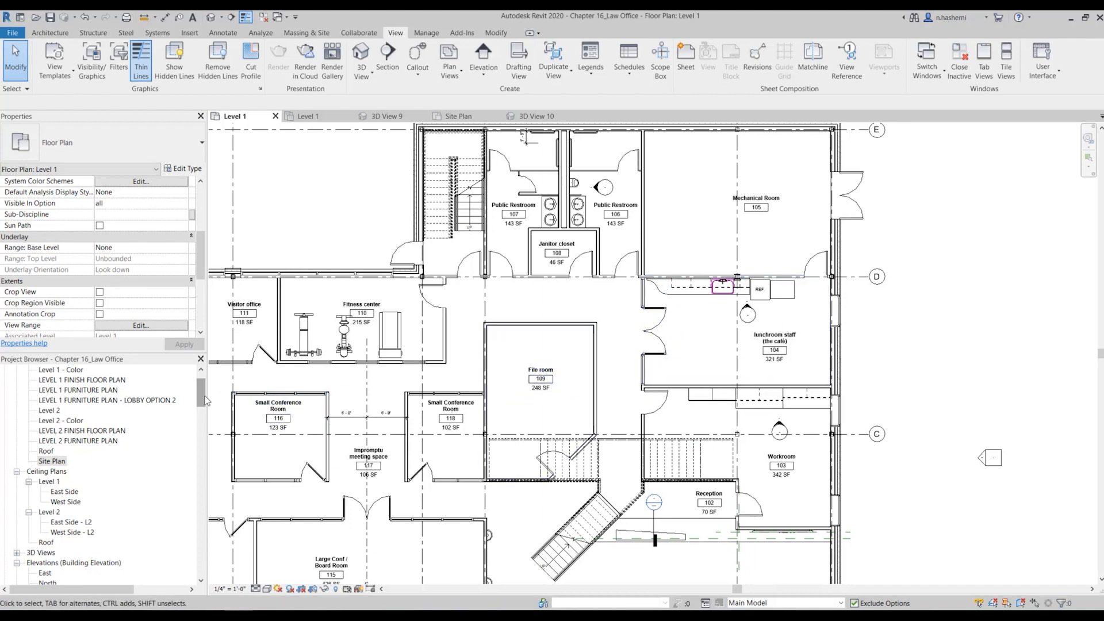
scroll(202, 400, "down", 4)
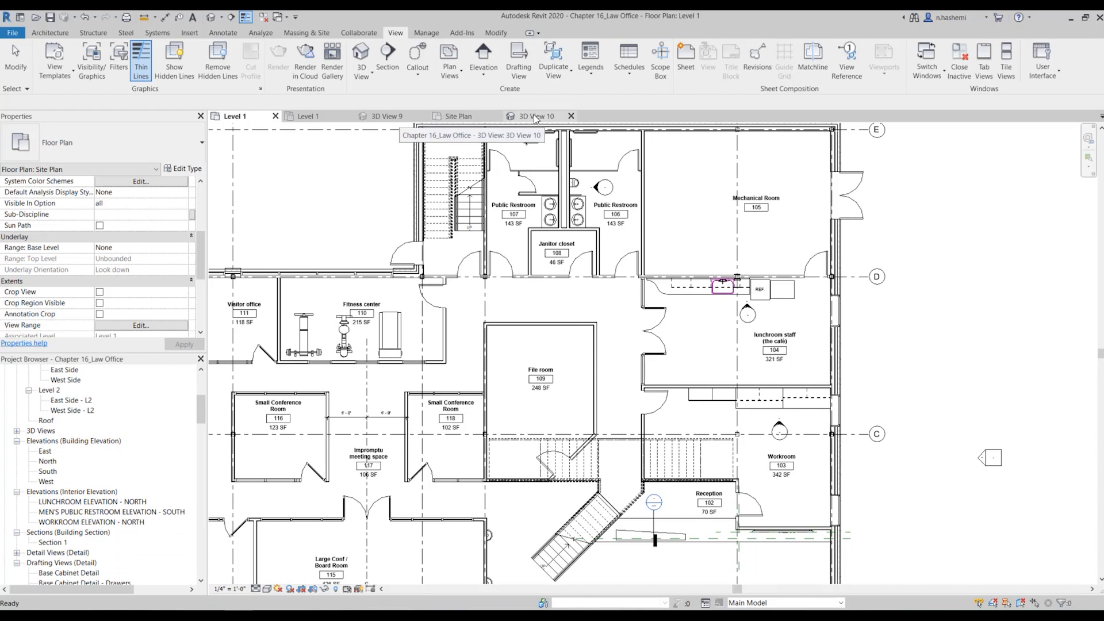
left_click(398, 118)
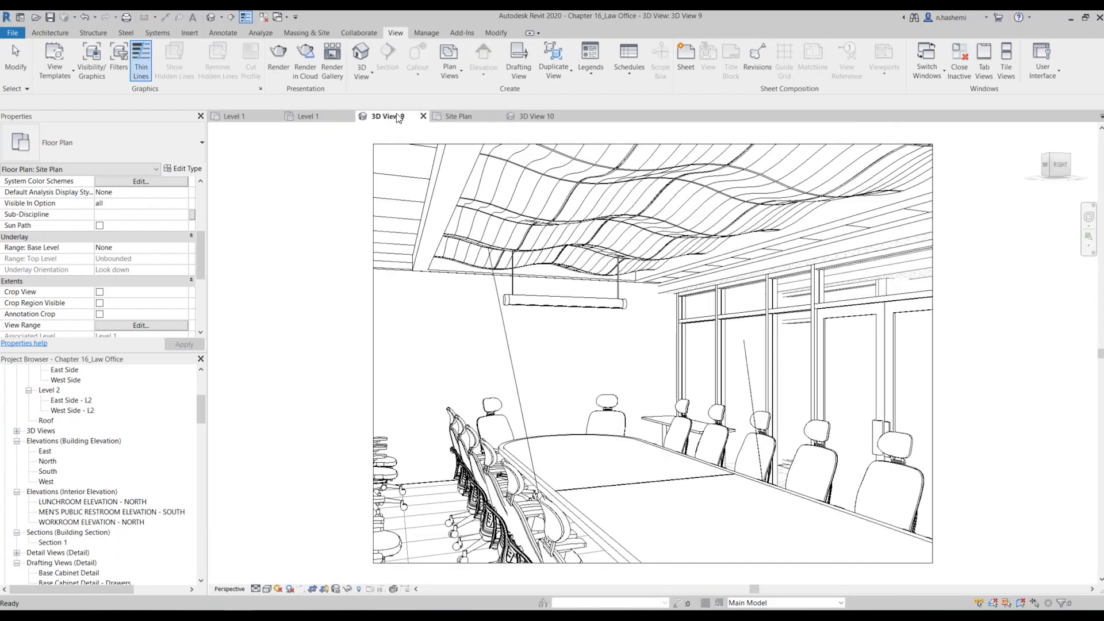
left_click(645, 220)
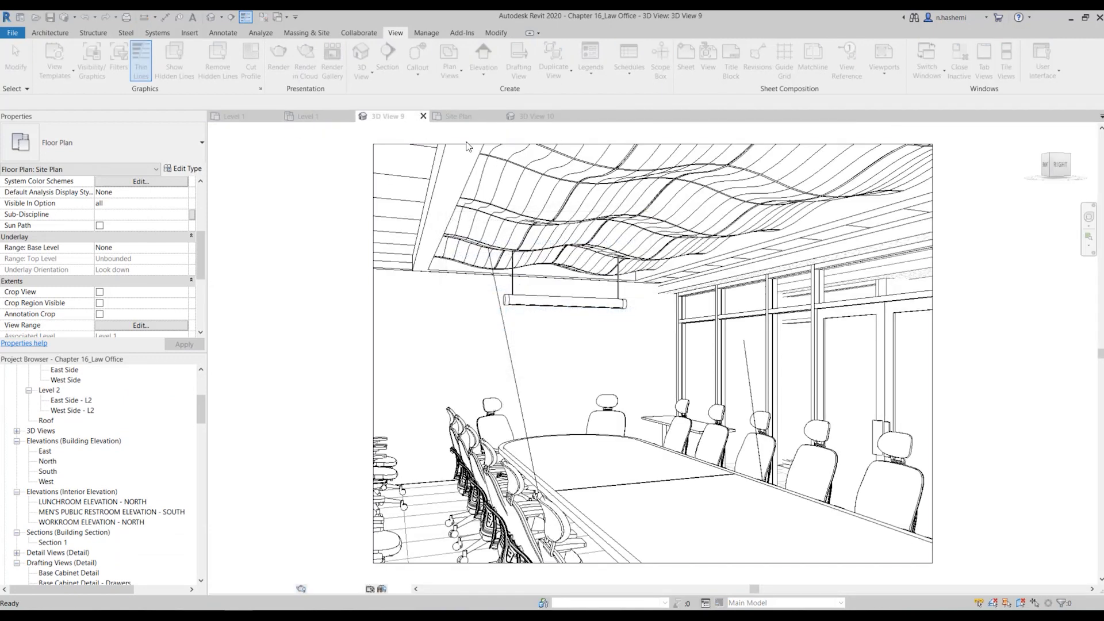
left_click(538, 117)
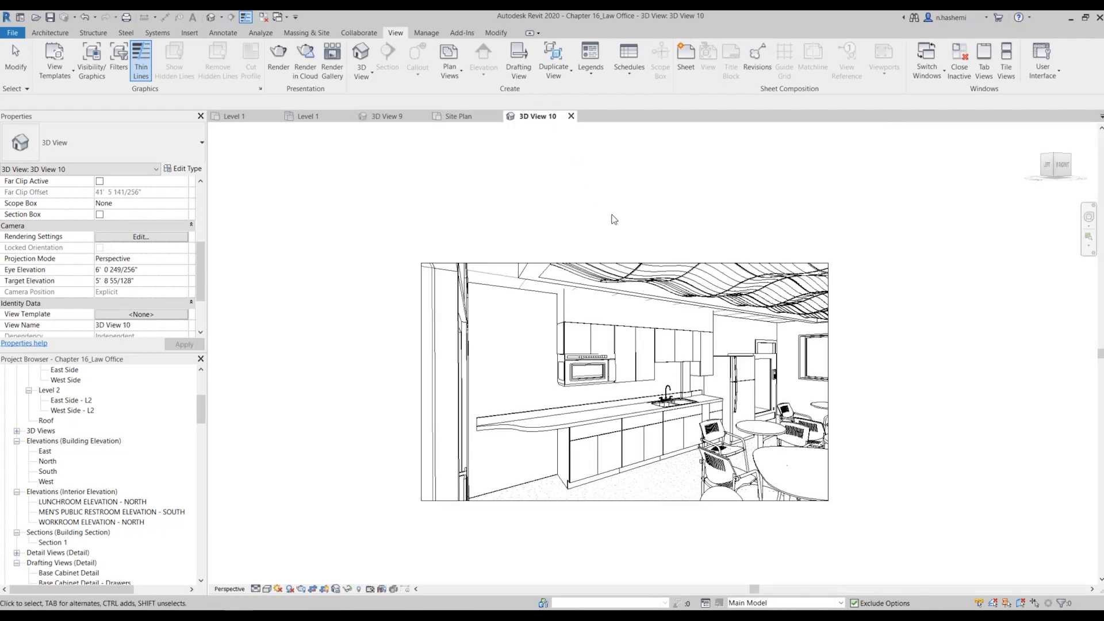
Show the 3D View 10 camera in the Level 1 floor plan and examine its position in the lunchroom
left_click(250, 116)
left_click_drag(201, 407, 202, 384)
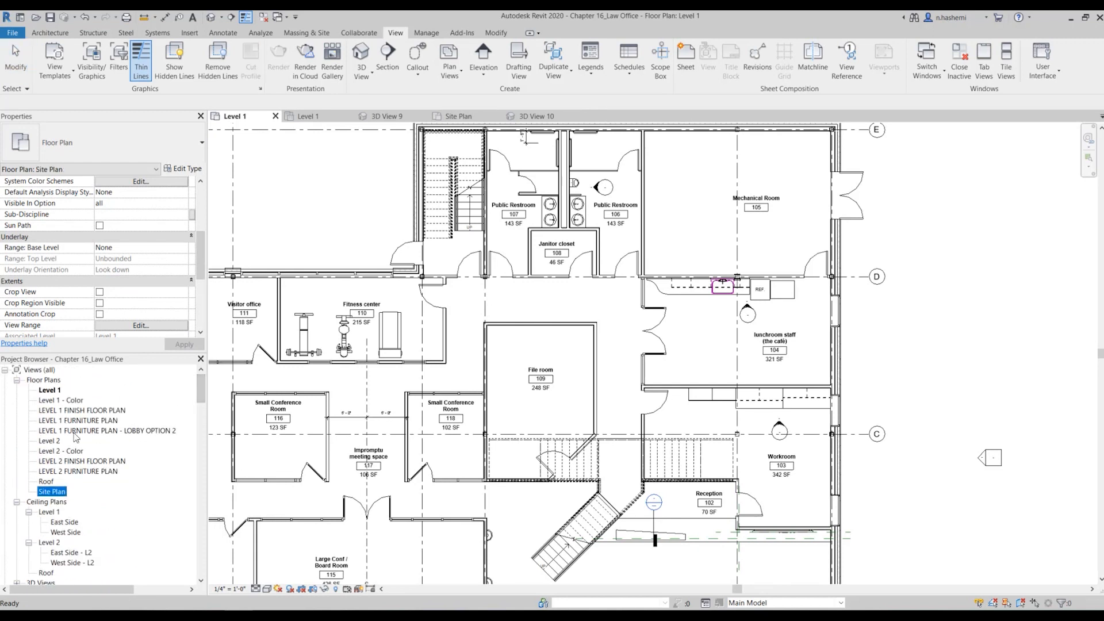
scroll(83, 456, "down", 4)
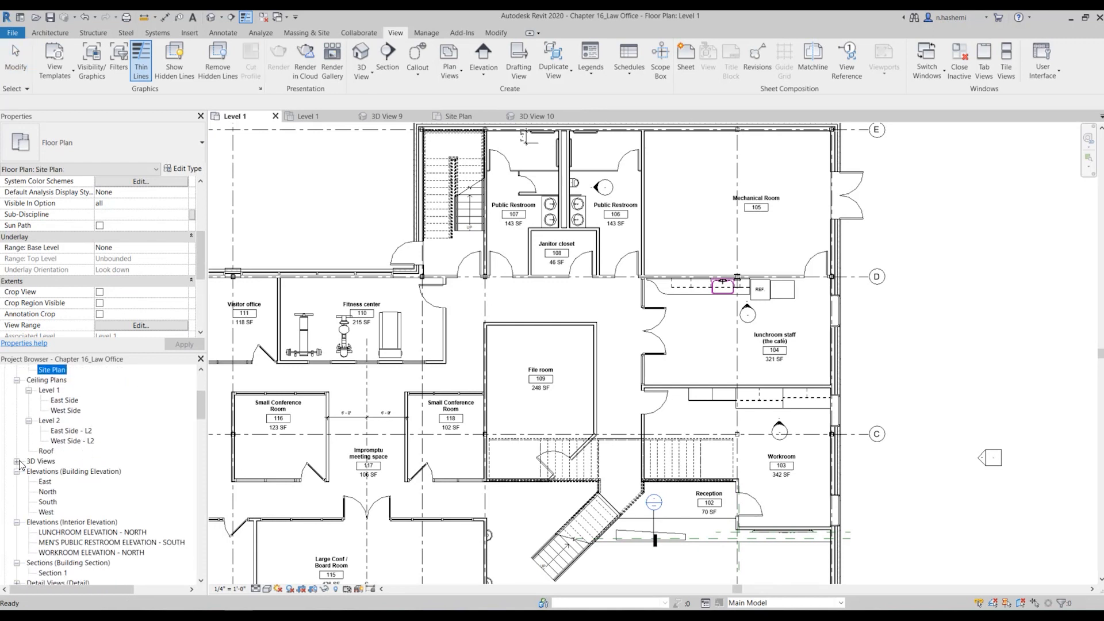
left_click(17, 462)
scroll(142, 461, "down", 1)
left_click(65, 513)
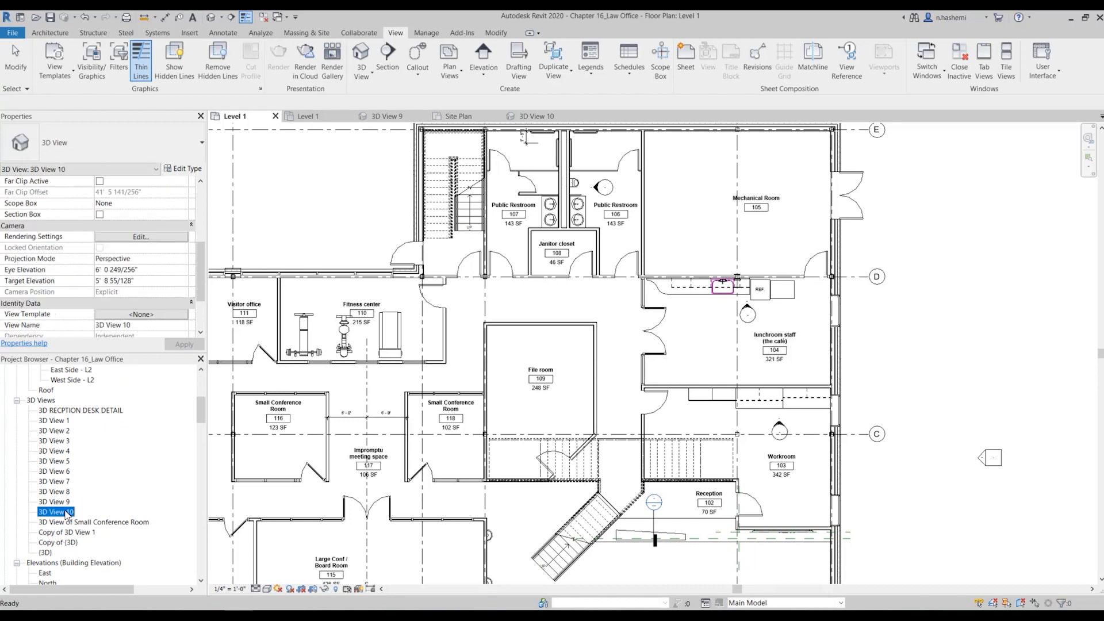
right_click(65, 512)
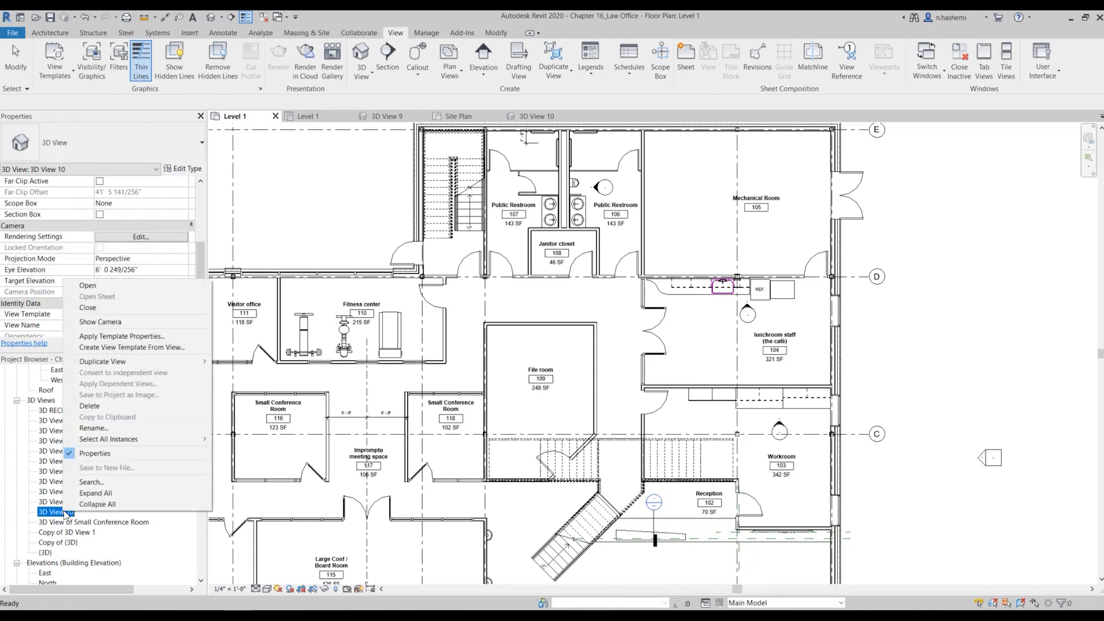
left_click(107, 322)
scroll(714, 355, "up", 1)
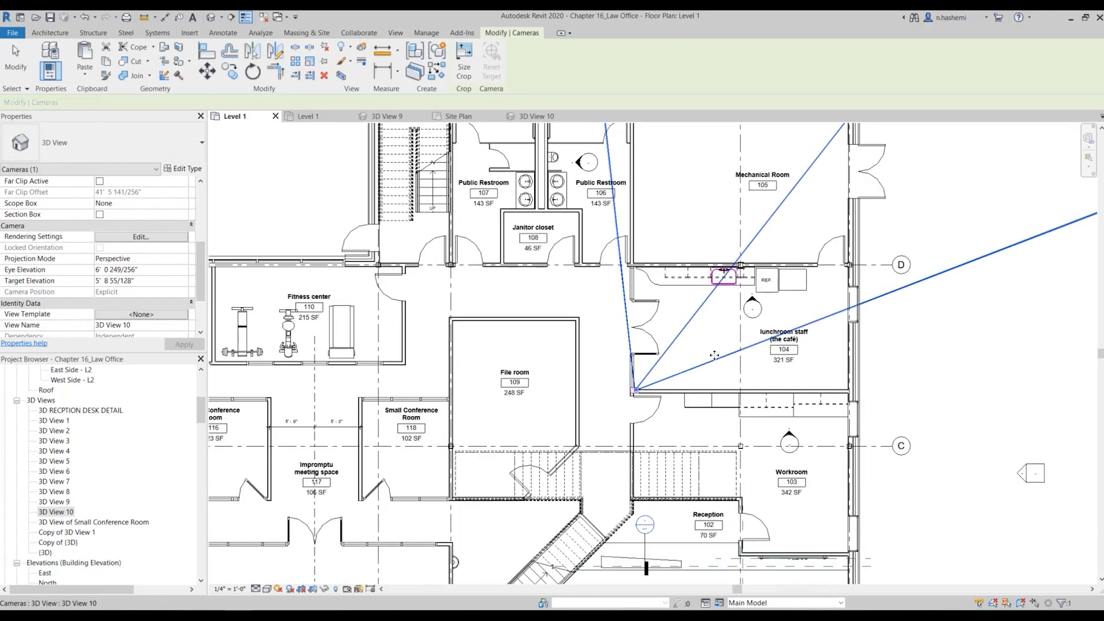
scroll(714, 356, "up", 2)
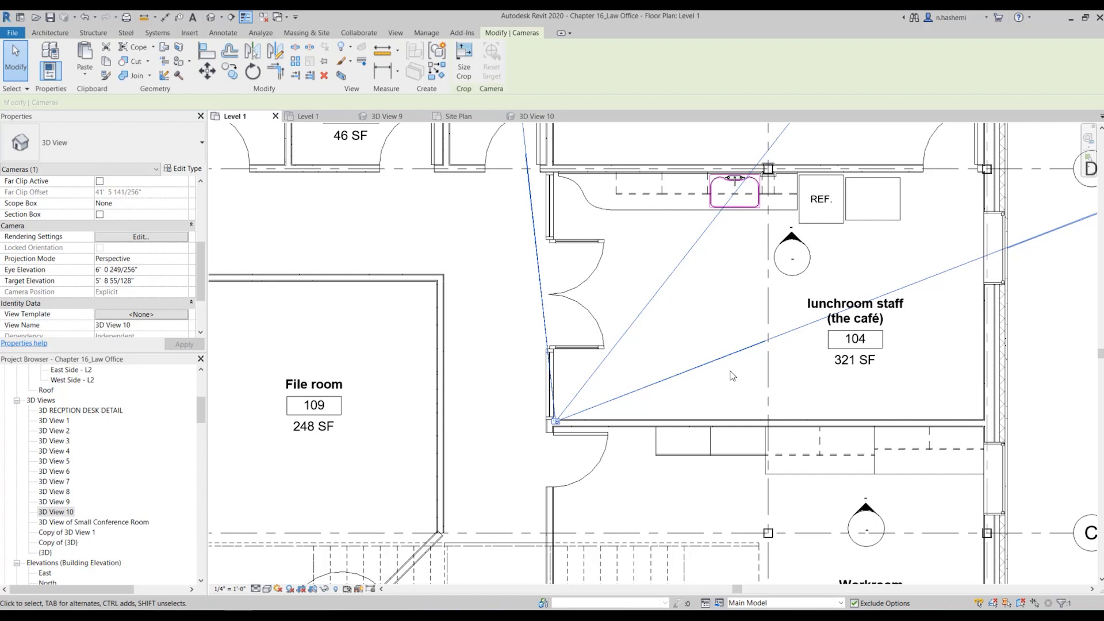
Return to 3D View 10 and trim the crop region slightly inward on its right and left edges
left_click(546, 118)
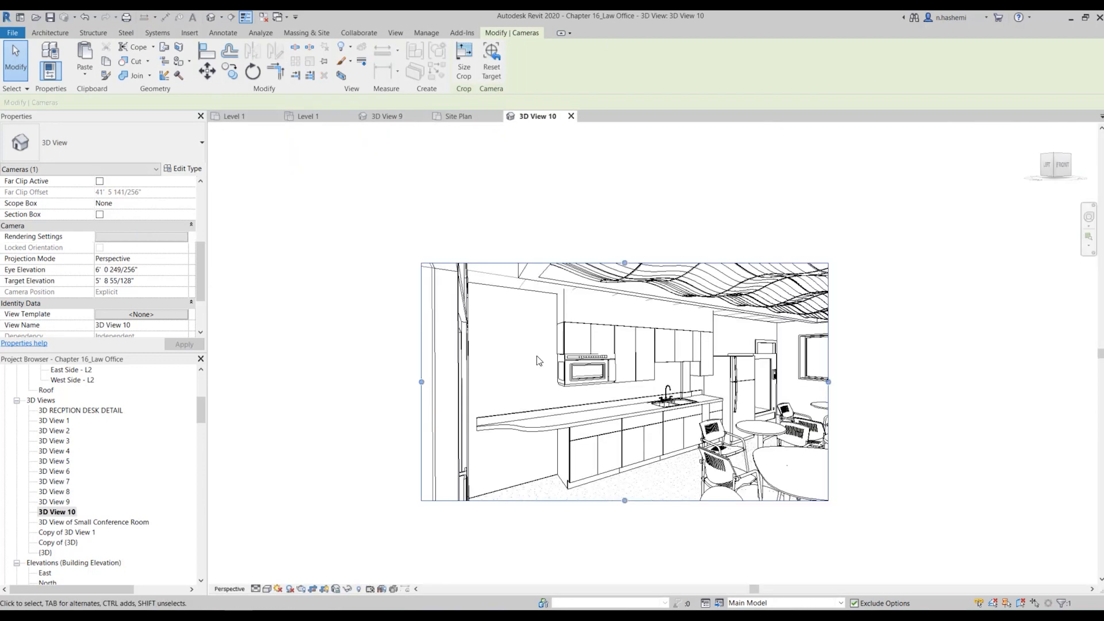
scroll(846, 443, "up", 1)
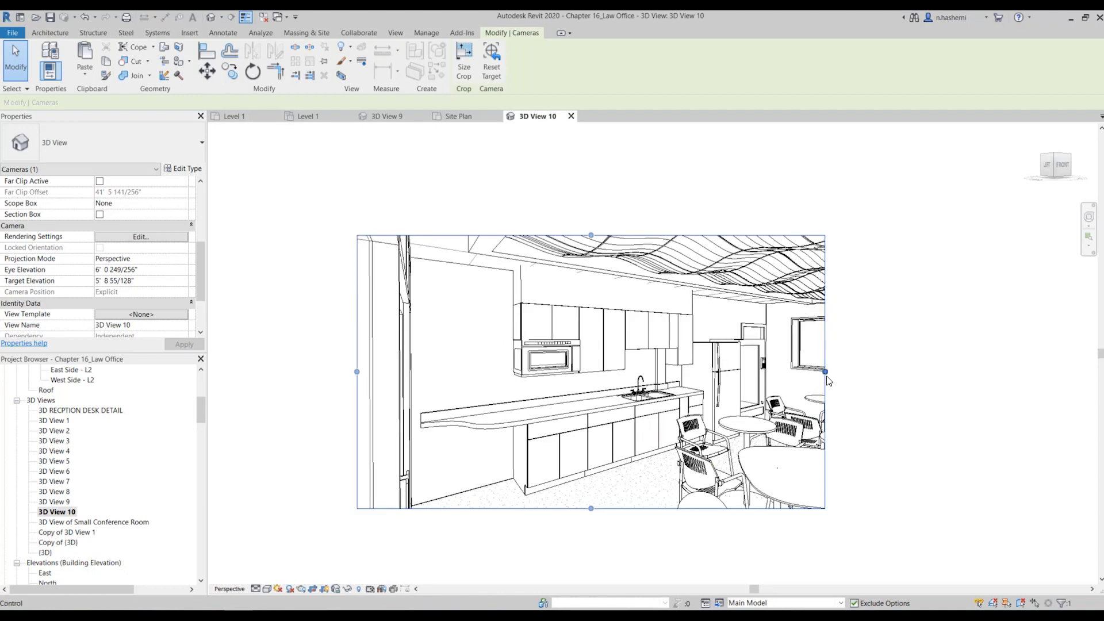
left_click_drag(826, 372, 802, 373)
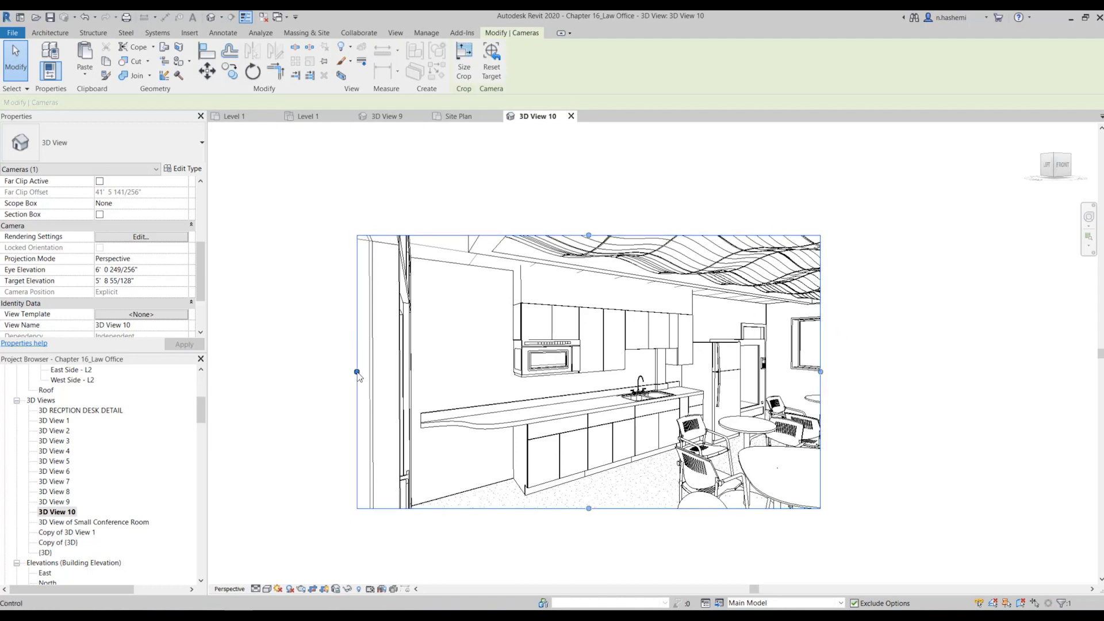
left_click_drag(357, 372, 292, 371)
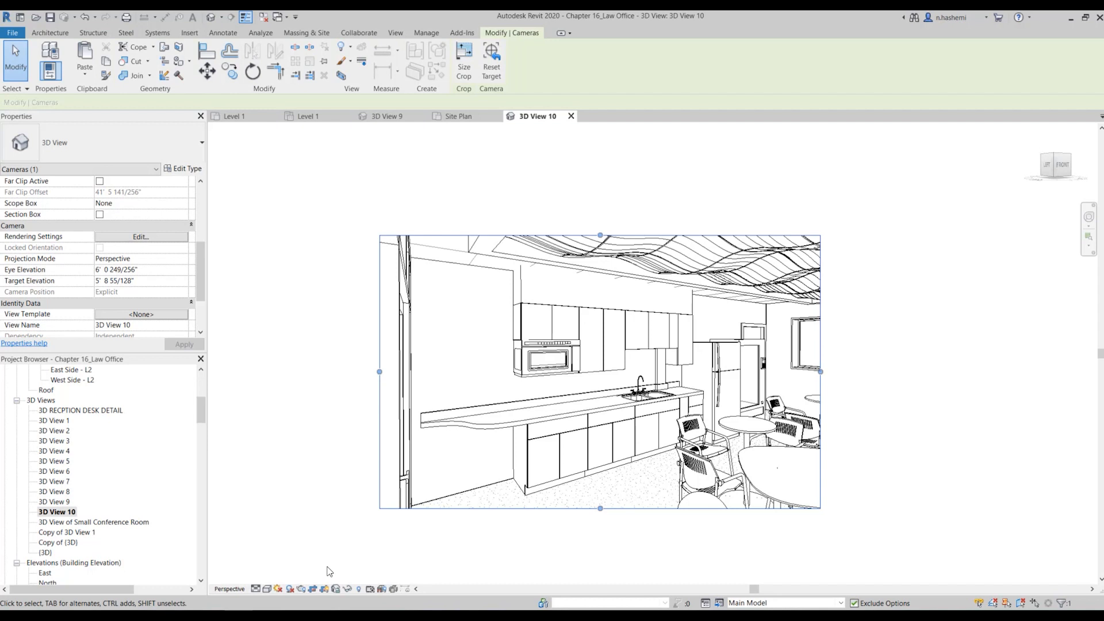
left_click(301, 589)
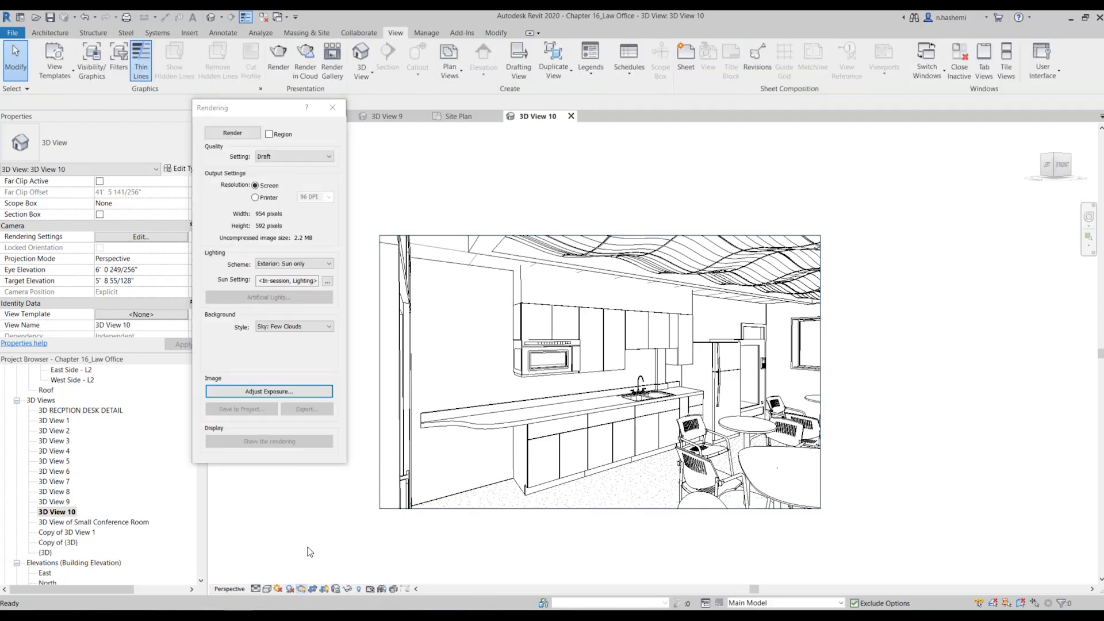
left_click_drag(281, 113, 568, 119)
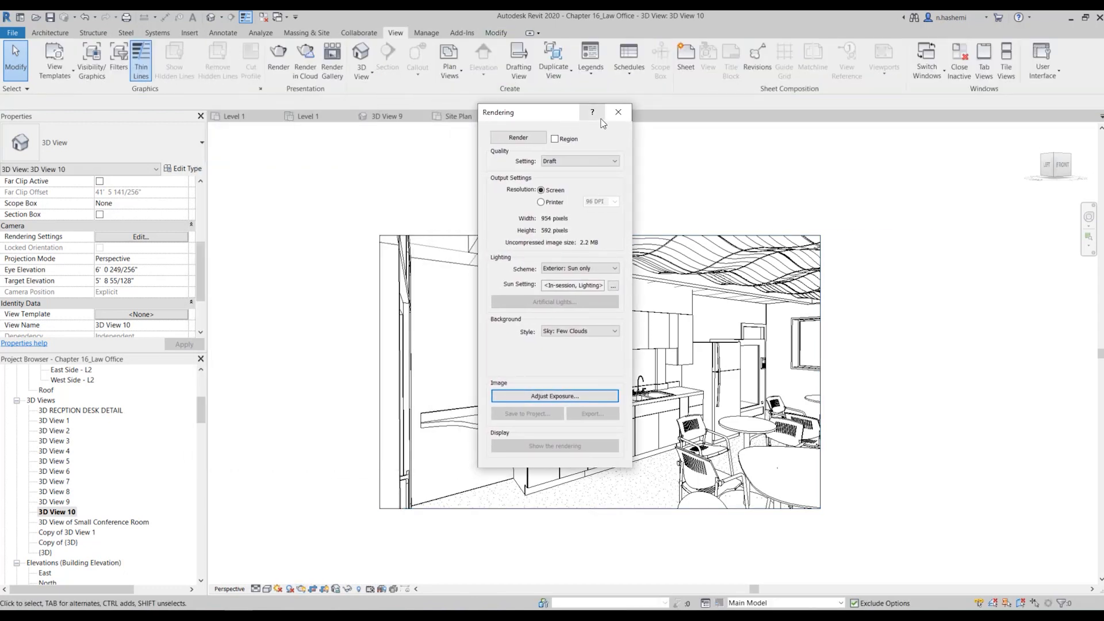
left_click(618, 113)
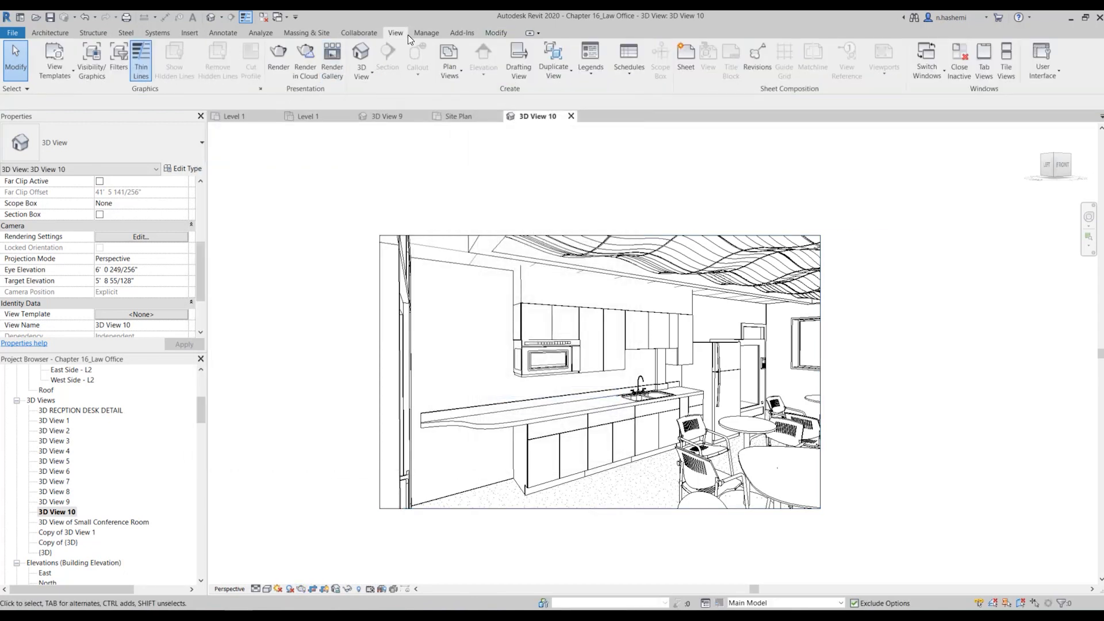
Open the Rendering dialog for 3D View 10, place it clear of the image and review the quality setting options
left_click(281, 55)
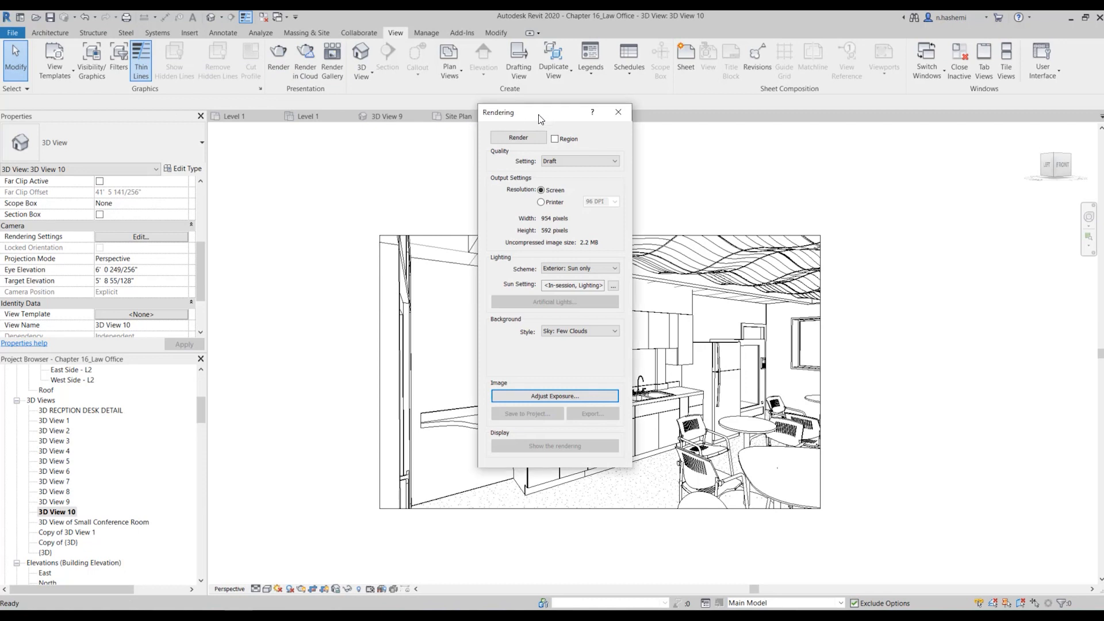
left_click_drag(555, 115, 292, 125)
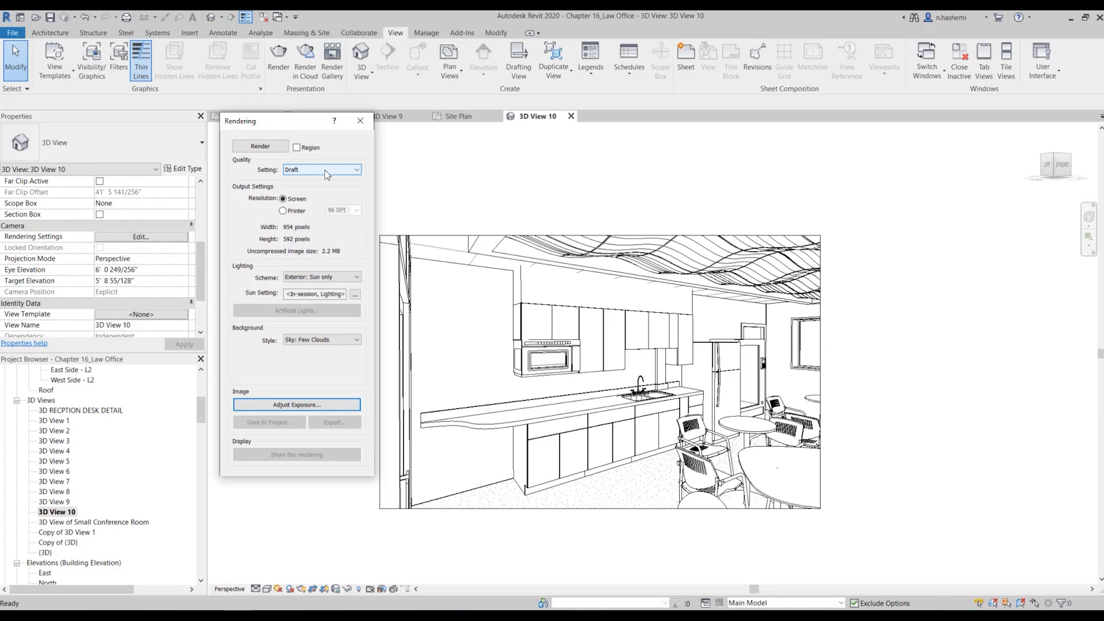
left_click(295, 170)
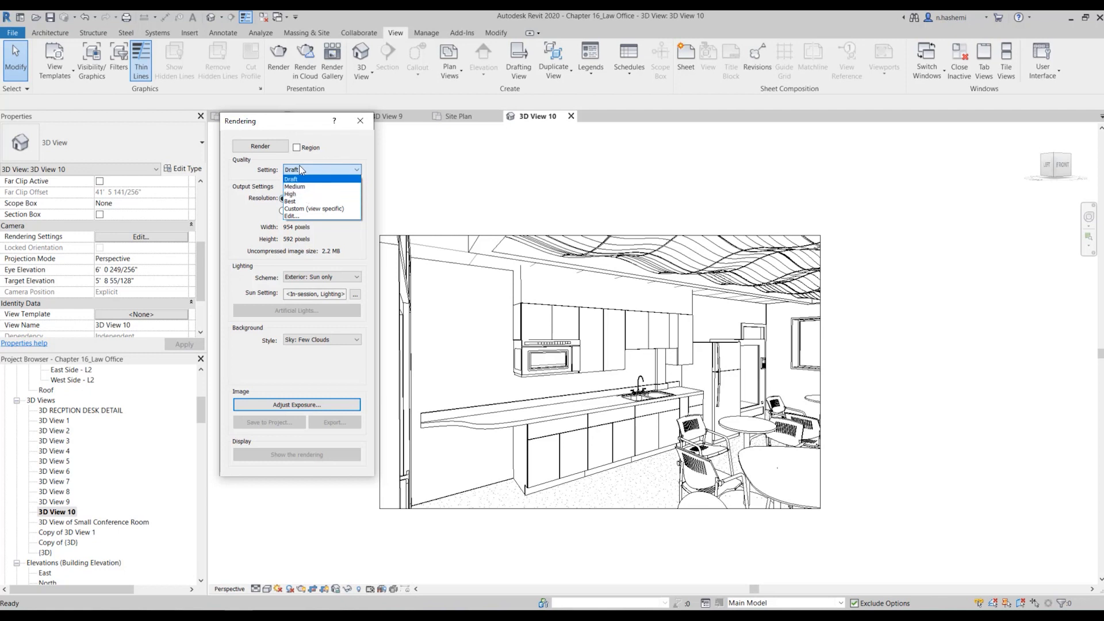
left_click(298, 173)
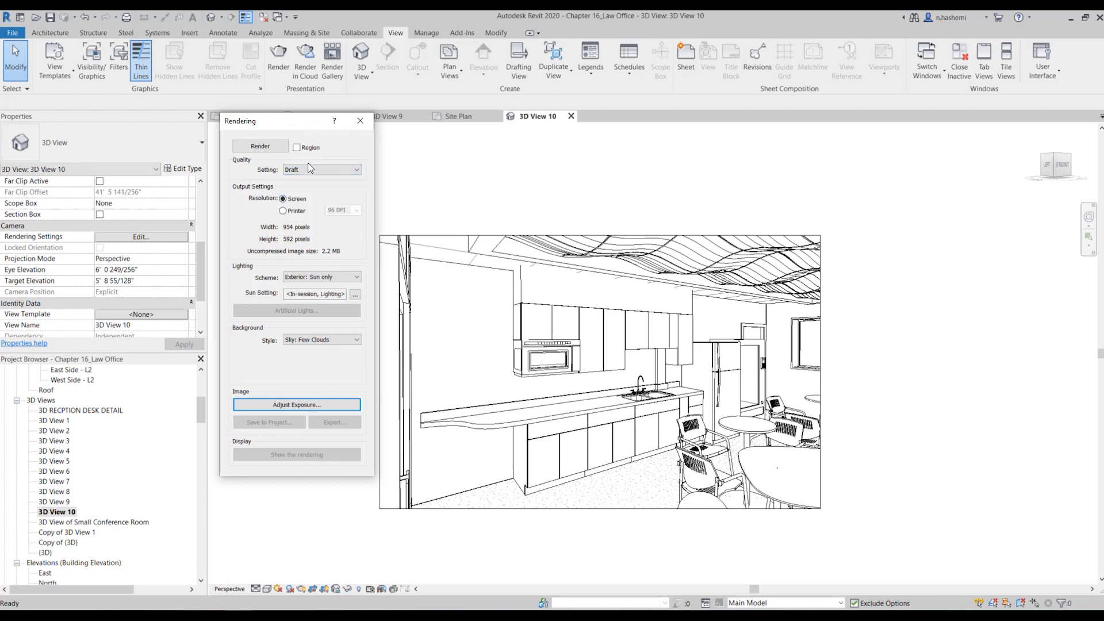
Review the quality settings and printer resolution options in the Rendering dialog, keeping Draft quality and Screen resolution
left_click(311, 174)
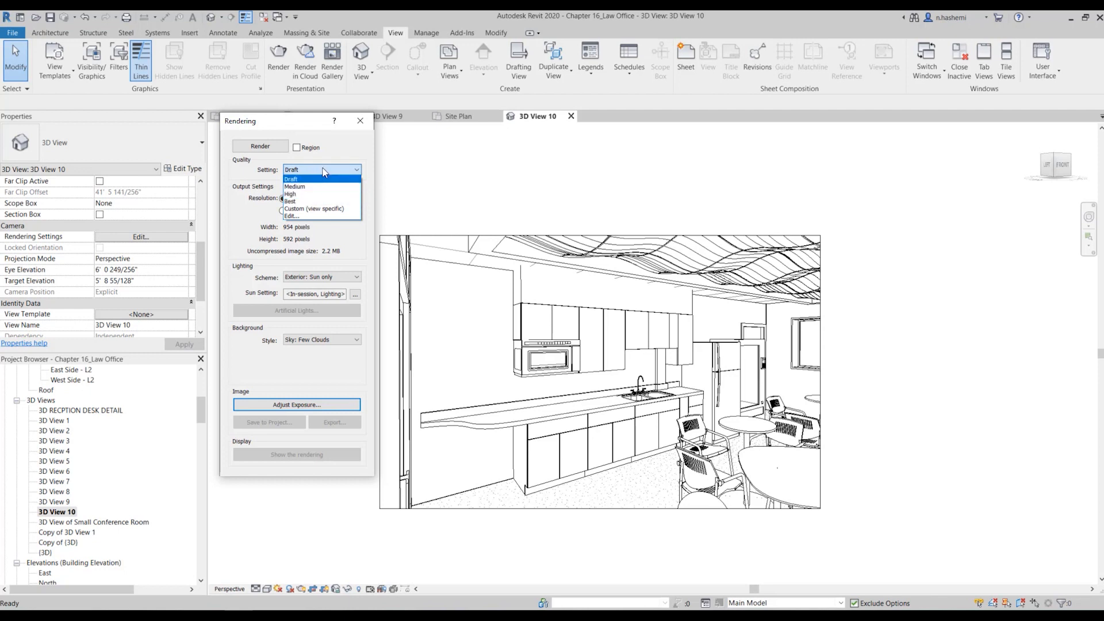
left_click(325, 171)
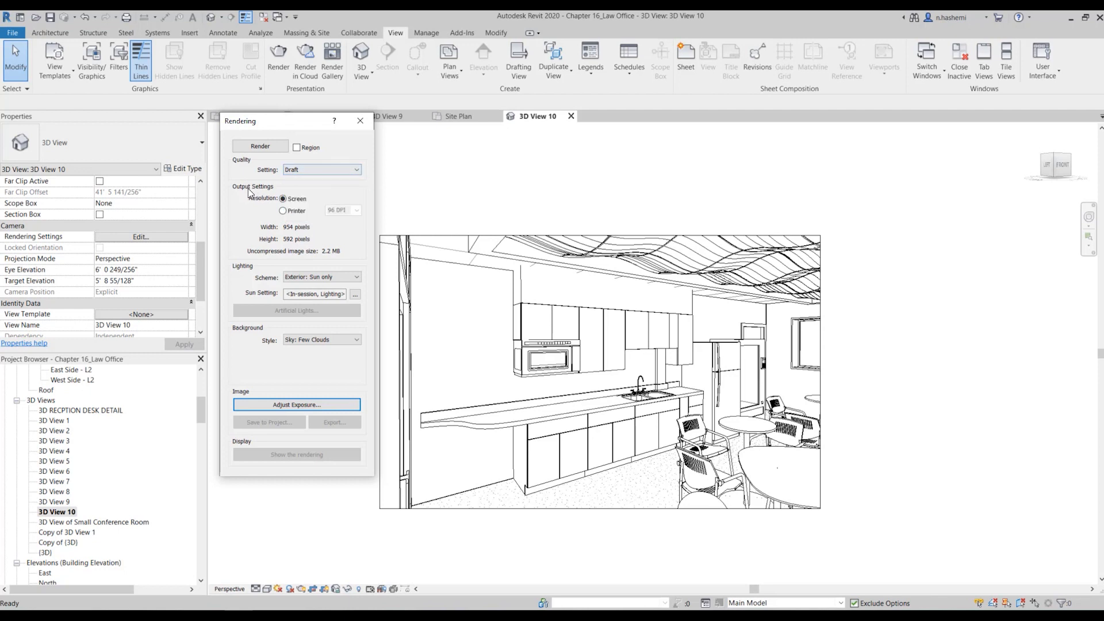
left_click(282, 210)
left_click(356, 211)
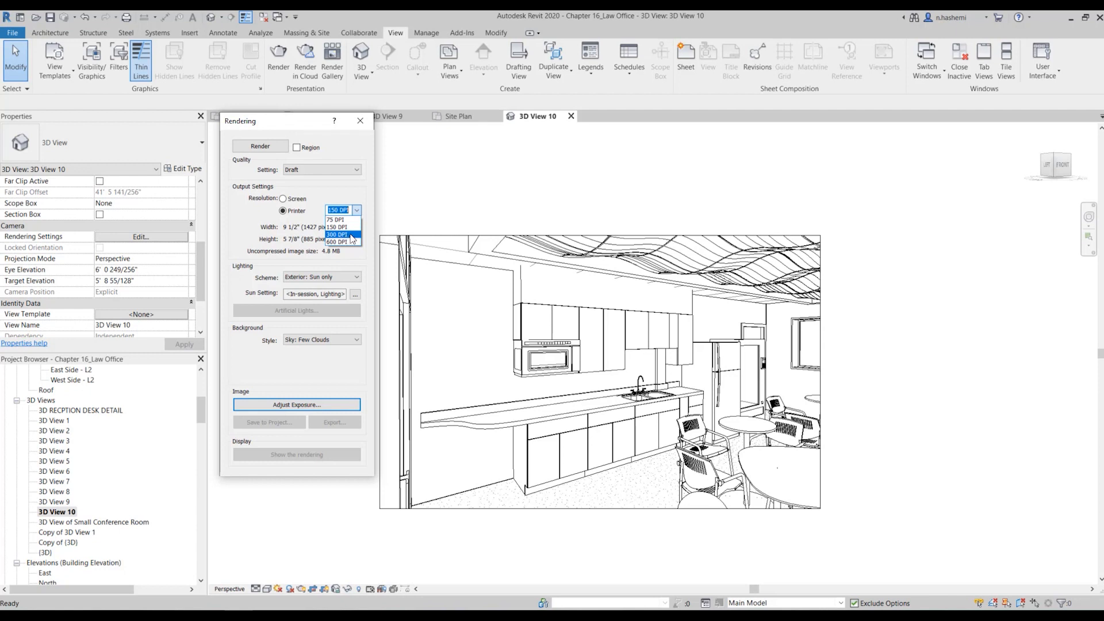
left_click(357, 210)
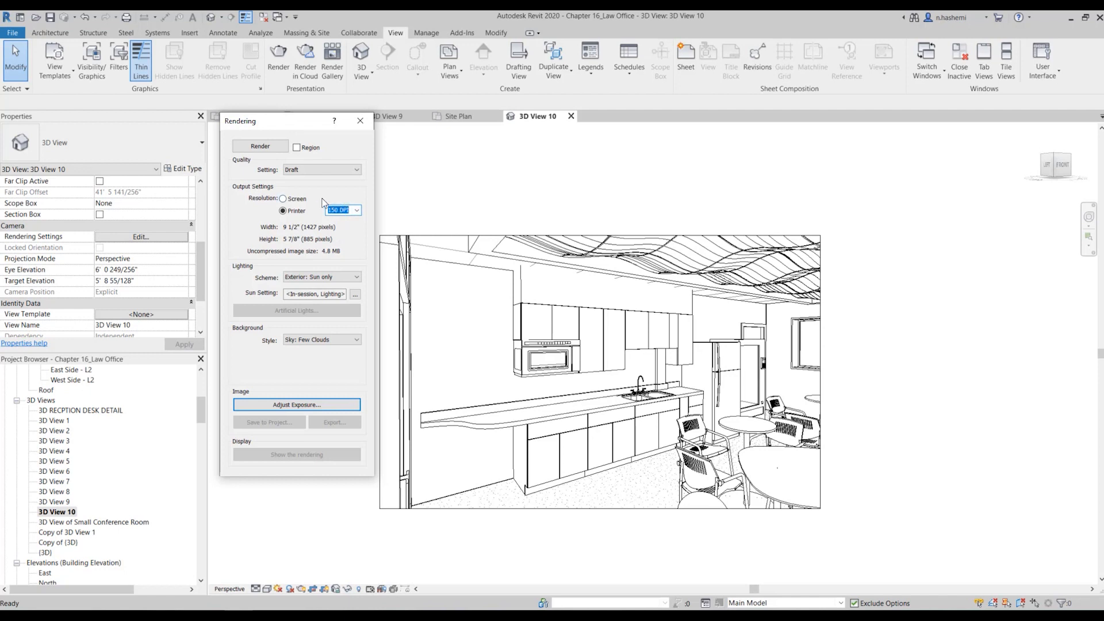
left_click(283, 199)
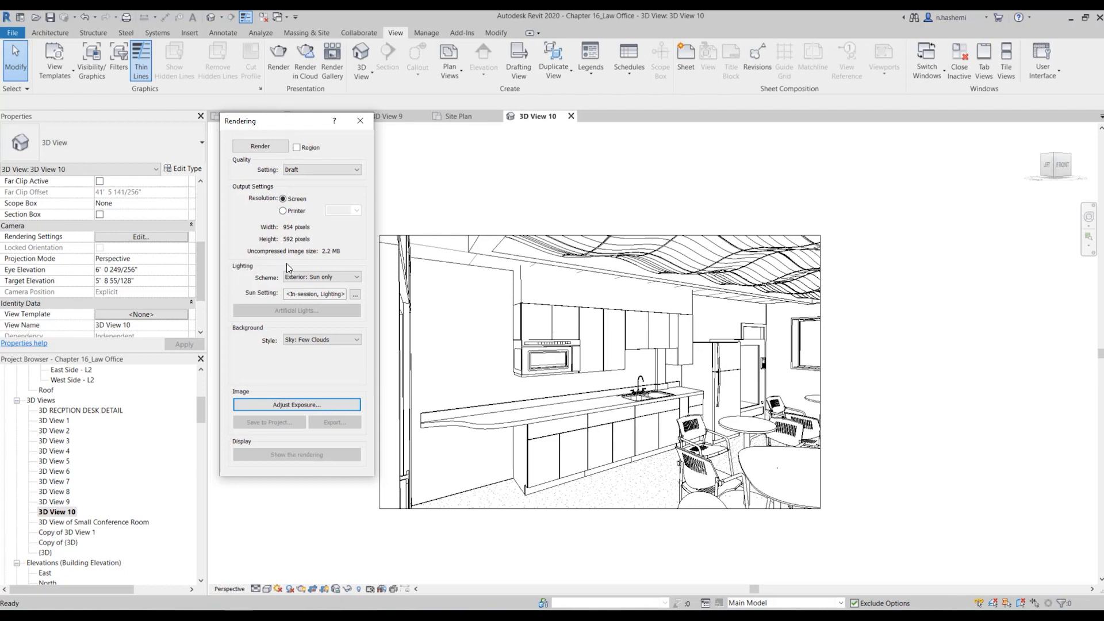
Set the rendering's lighting scheme to Interior: Sun and Artificial
left_click(331, 276)
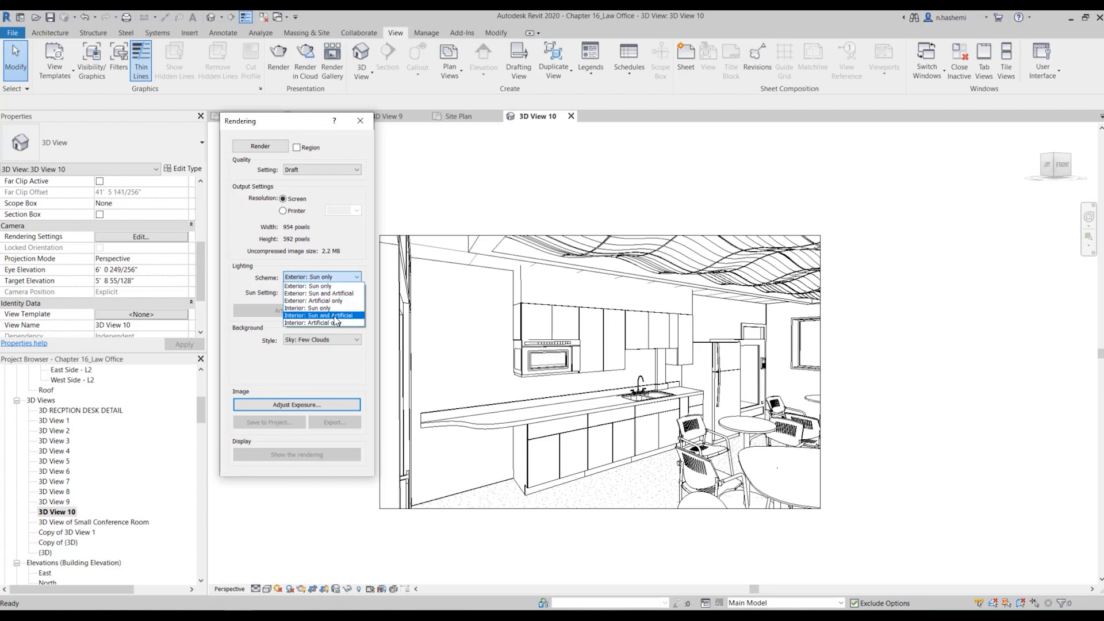
left_click(336, 316)
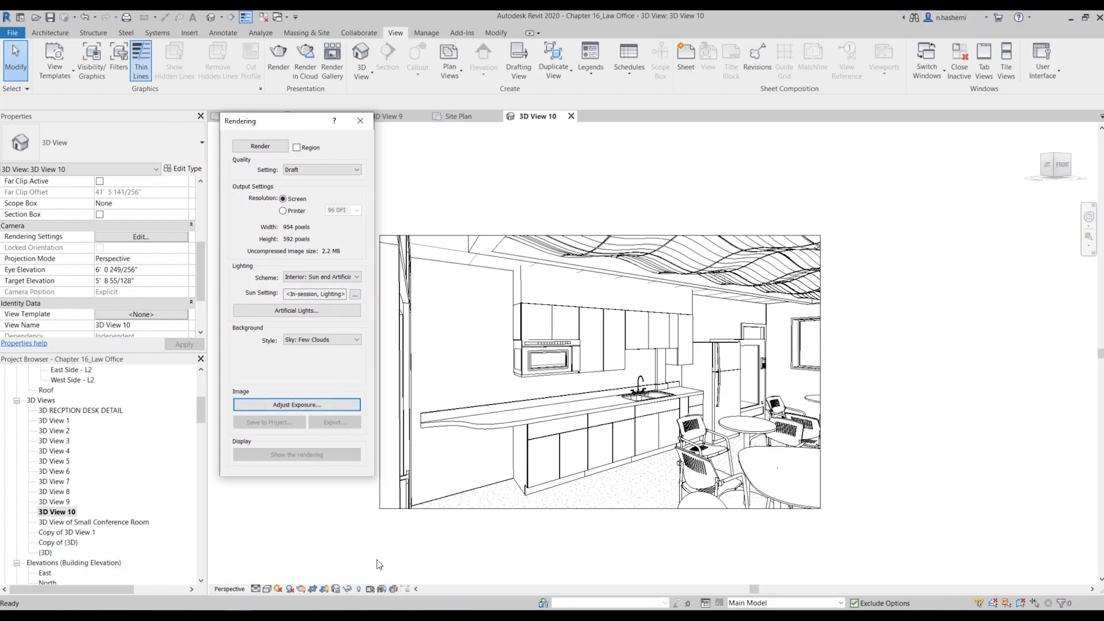
Examine the sun settings for the view, including the Still solar study presets, and leave them without saving changes
left_click(278, 590)
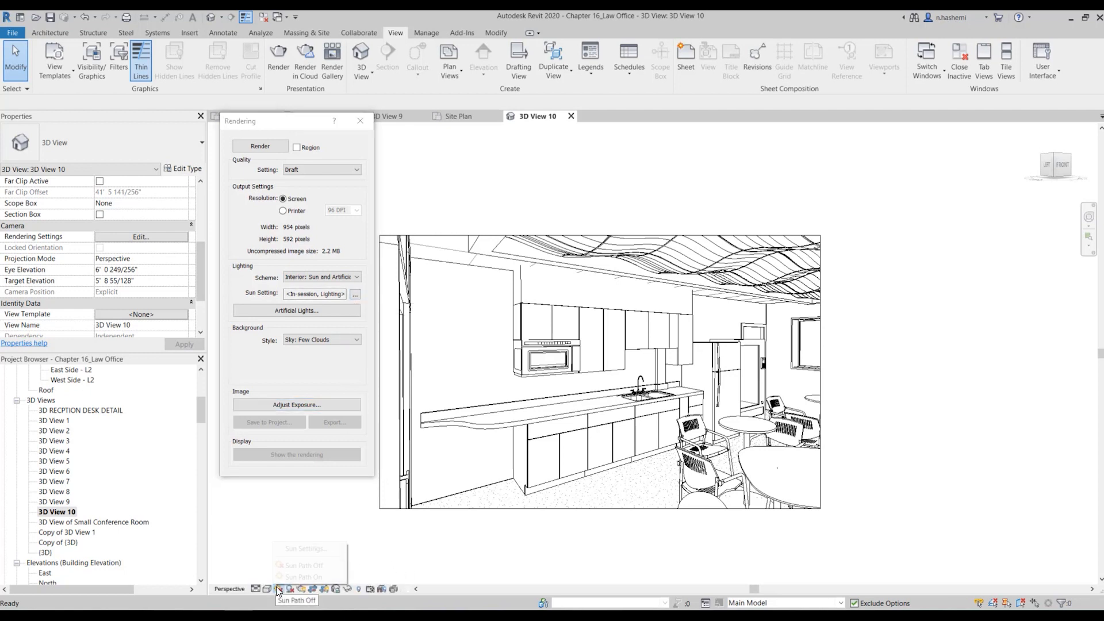
left_click(284, 552)
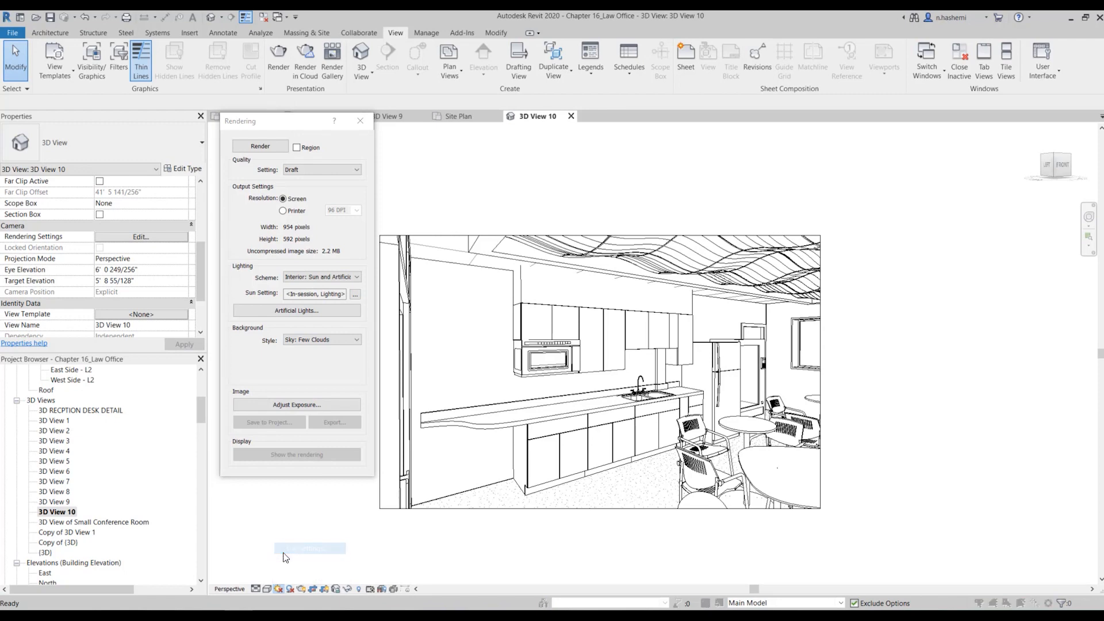
left_click(645, 405)
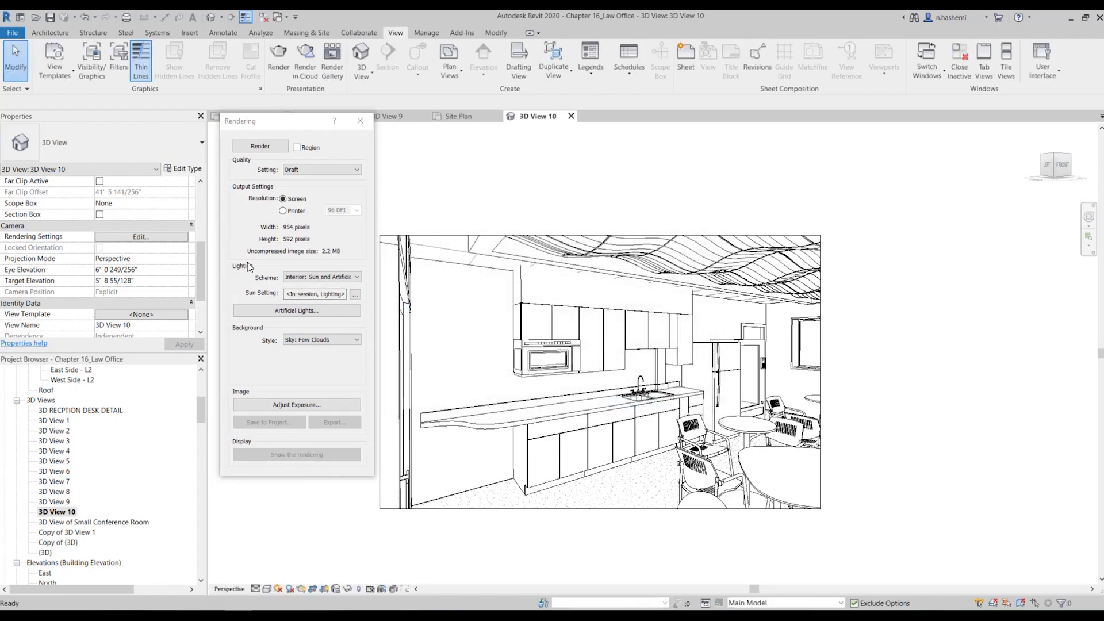
left_click(355, 294)
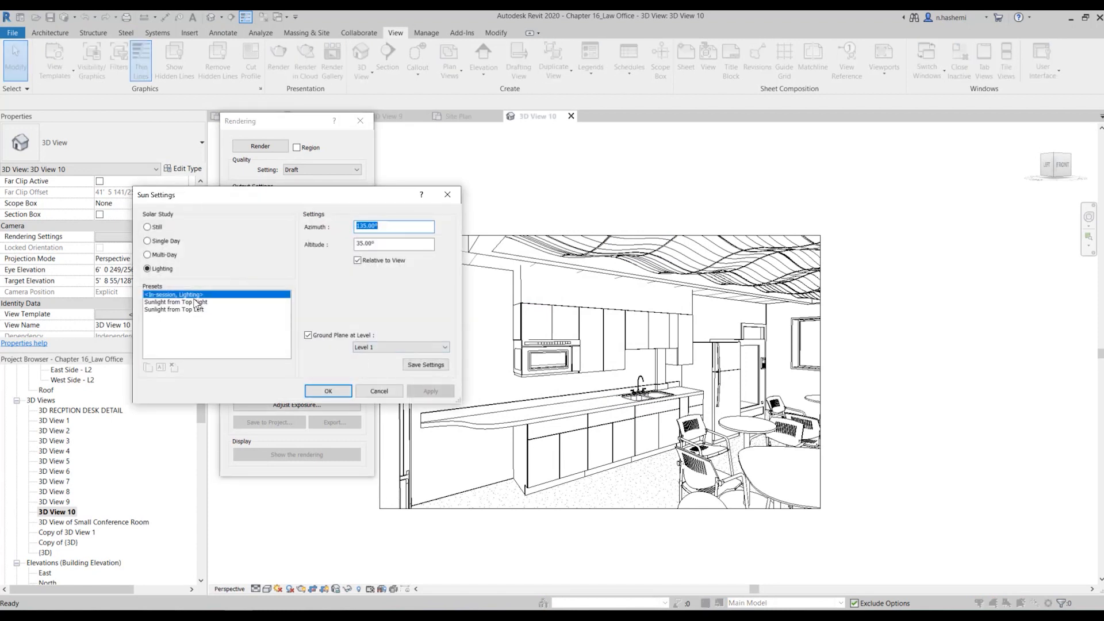
left_click(154, 226)
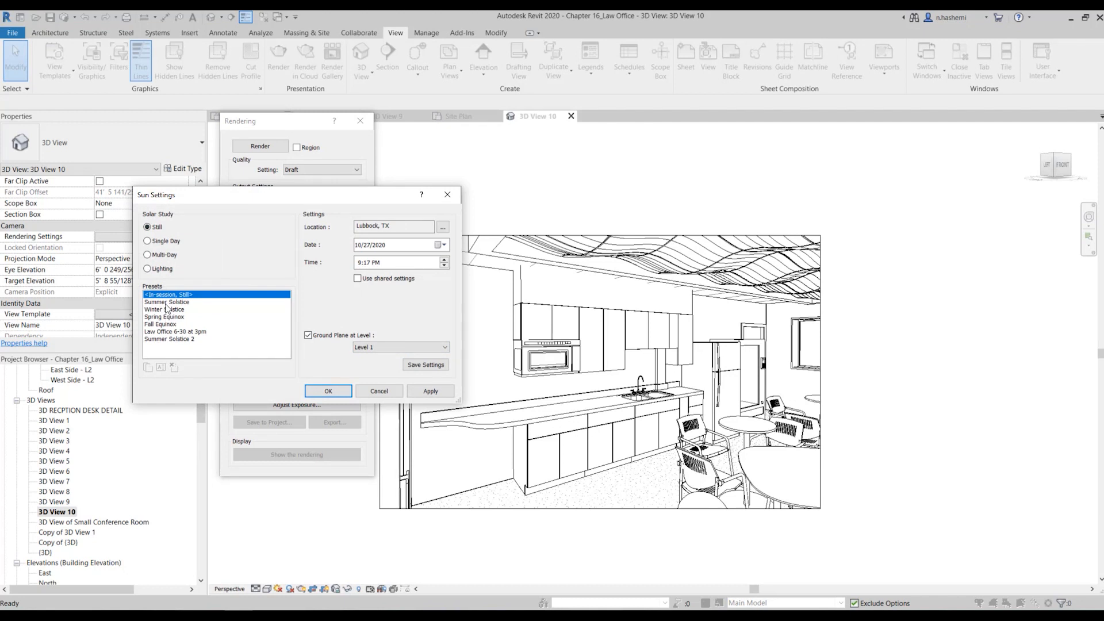
left_click(374, 391)
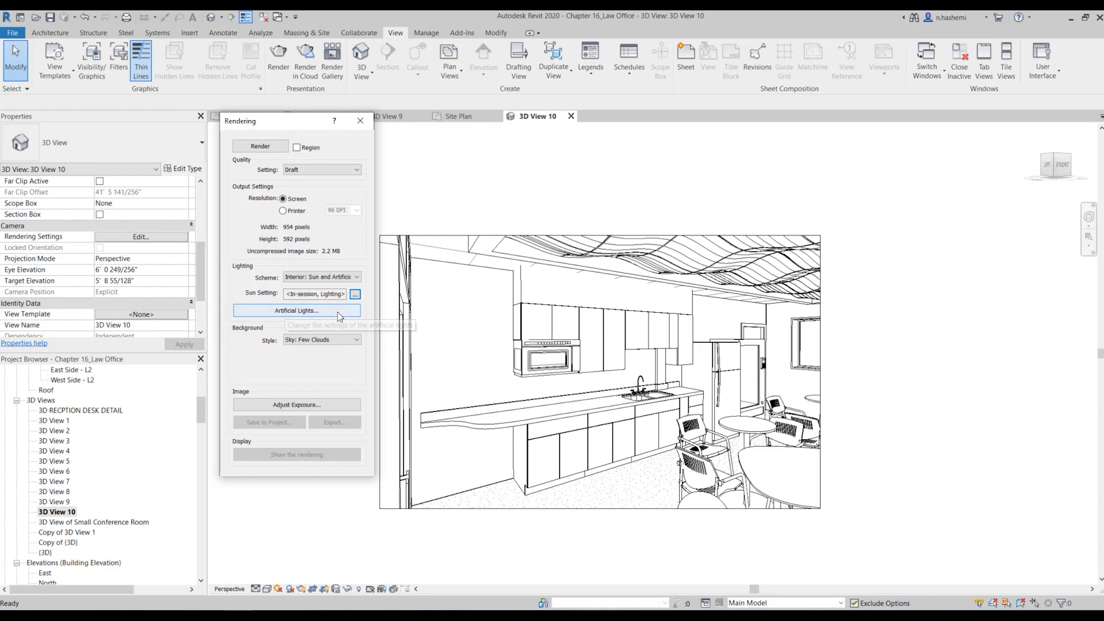
Open the artificial lights list for 3D View 10, place it clear of the Rendering dialog and create a light group named Workroom
left_click(270, 311)
left_click_drag(319, 149, 600, 165)
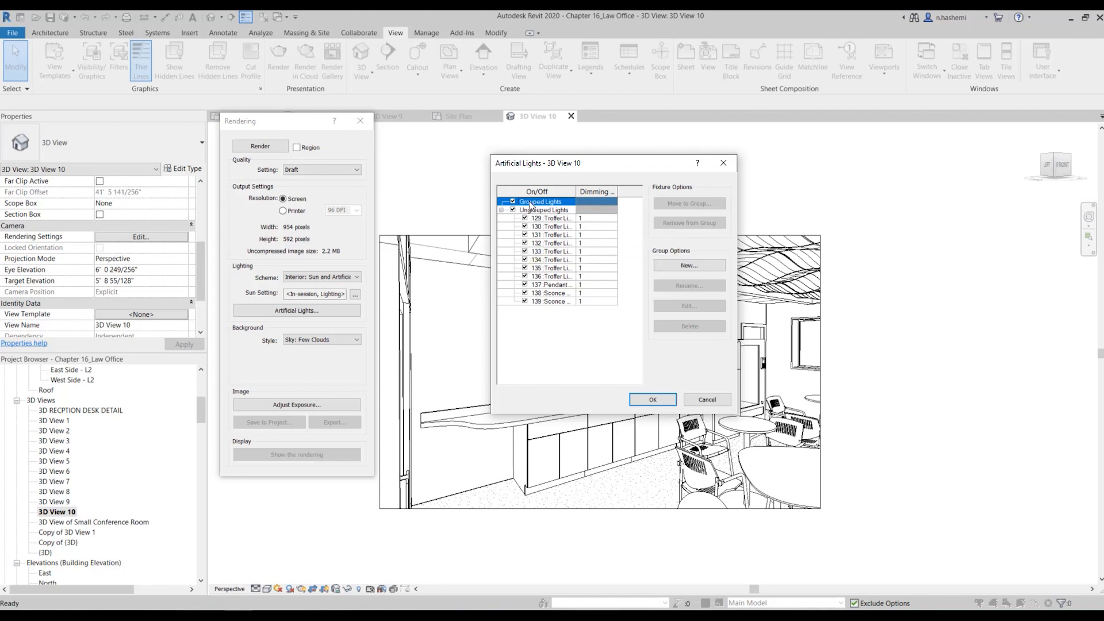
left_click(689, 266)
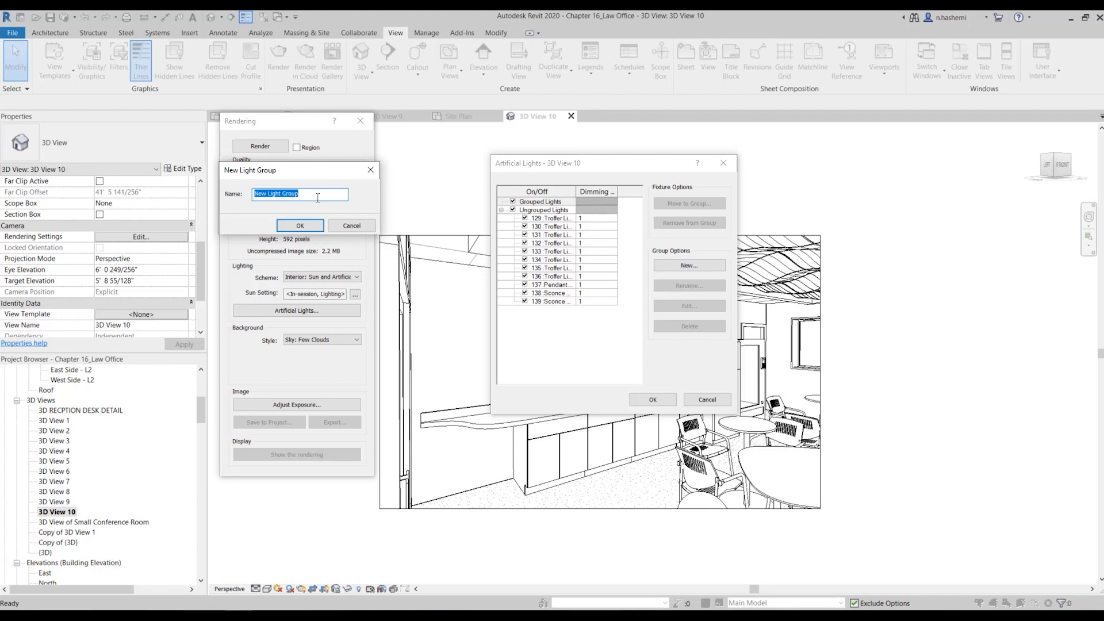
type("Workroom")
left_click(301, 224)
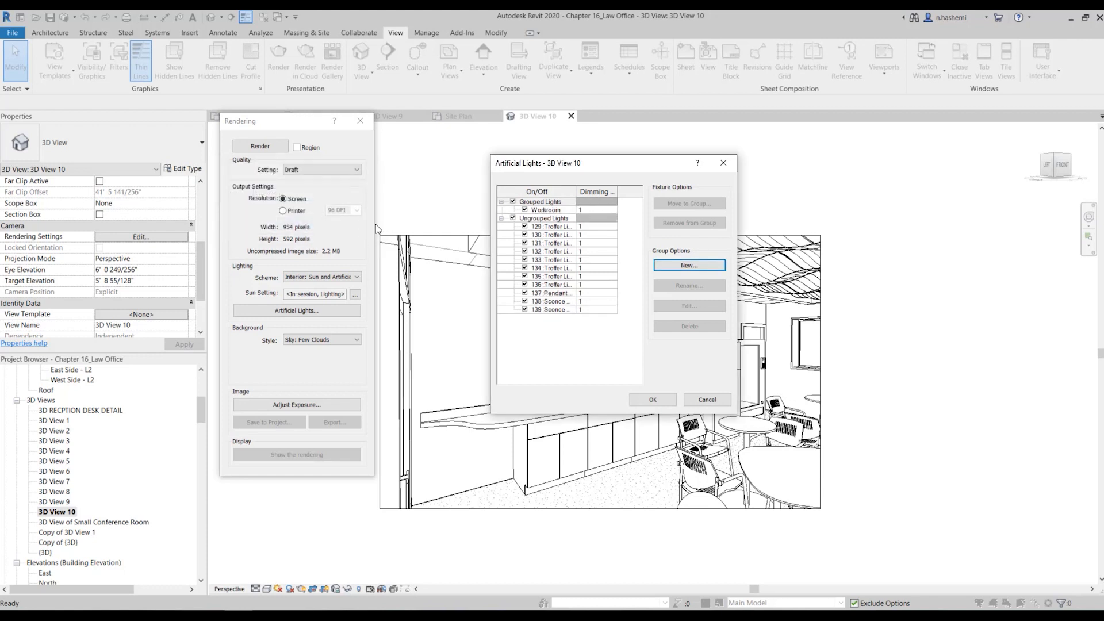
Move the ungrouped troffer lights 129 to 132 into the Workroom light group
left_click(546, 226)
left_click(547, 235, "shift")
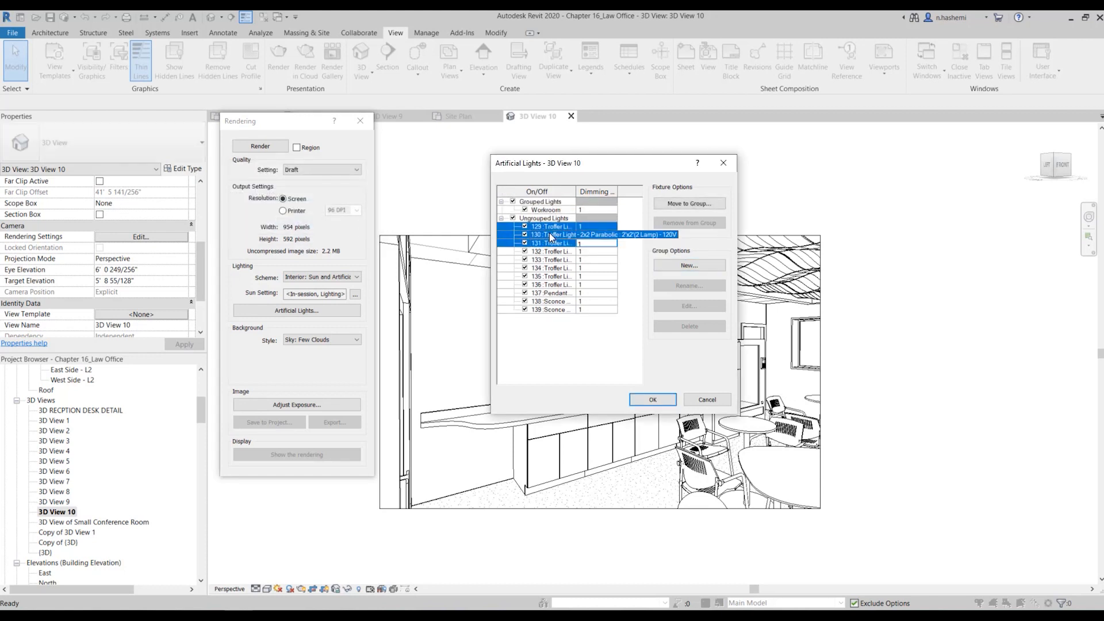
left_click(551, 251, "shift")
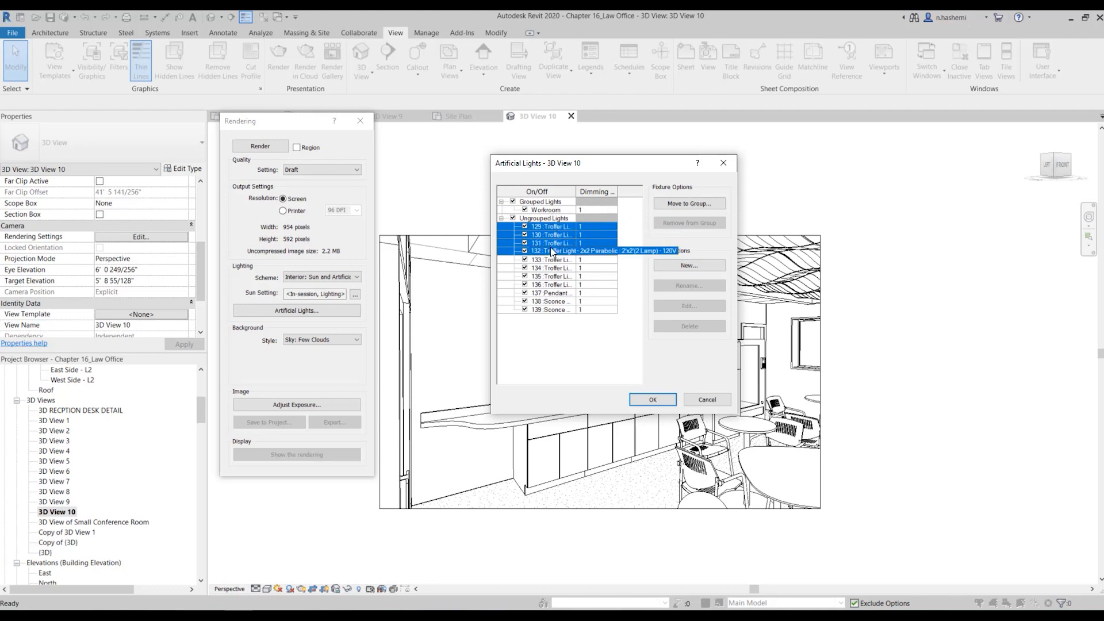
left_click(683, 205)
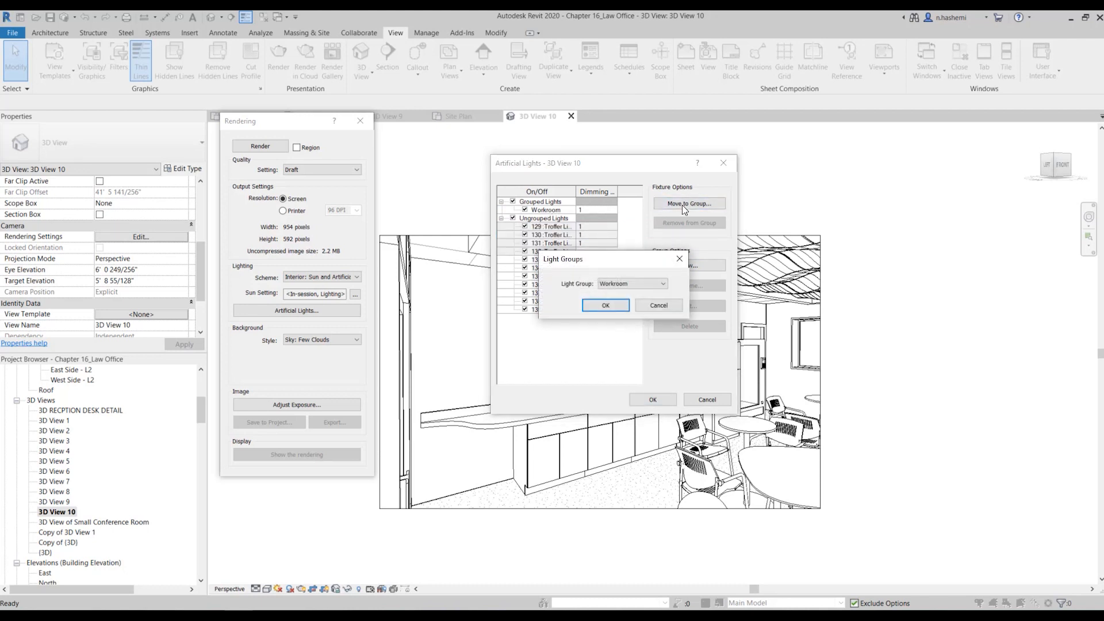
left_click(611, 306)
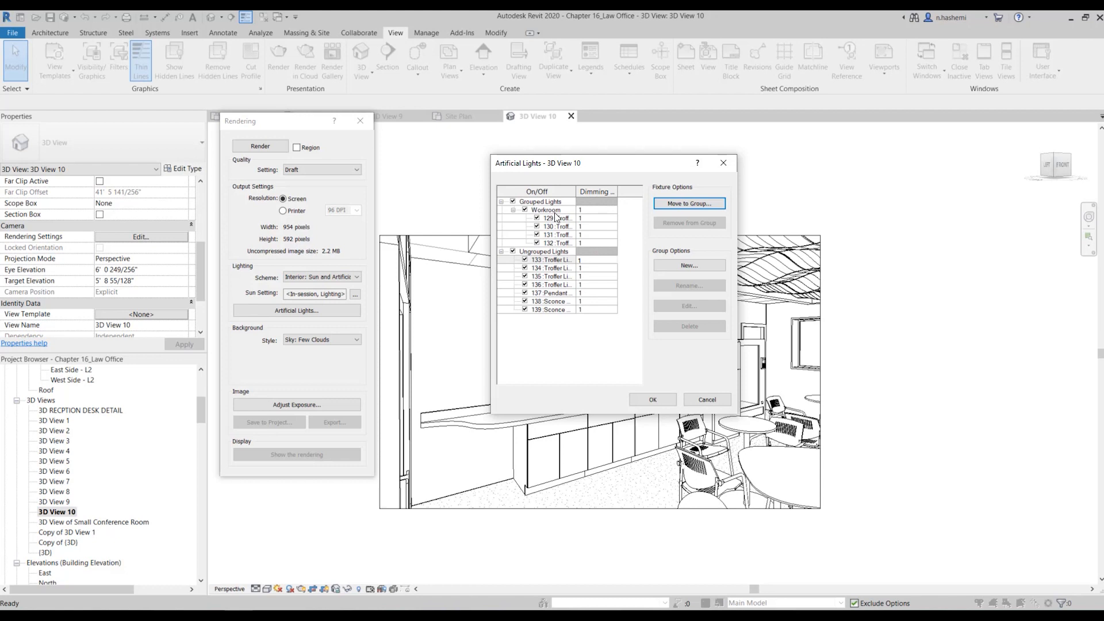
Try switching the Workroom group off and on and dimming troffer light 129 to 0.5, then discard the artificial light changes
left_click(525, 213)
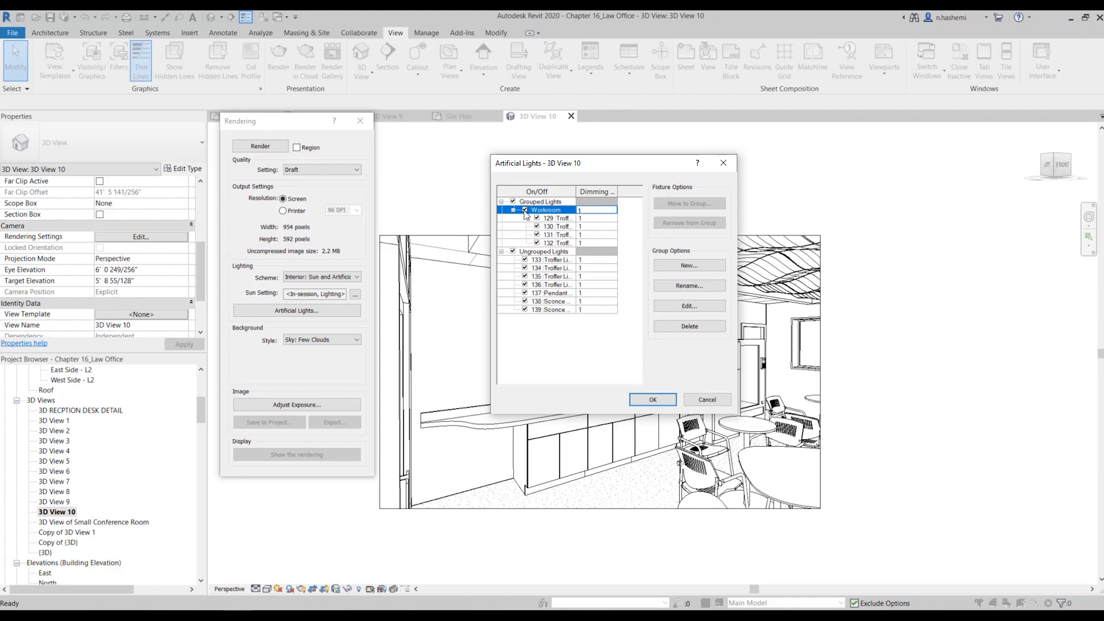
left_click(525, 210)
left_click(525, 211)
left_click(596, 218)
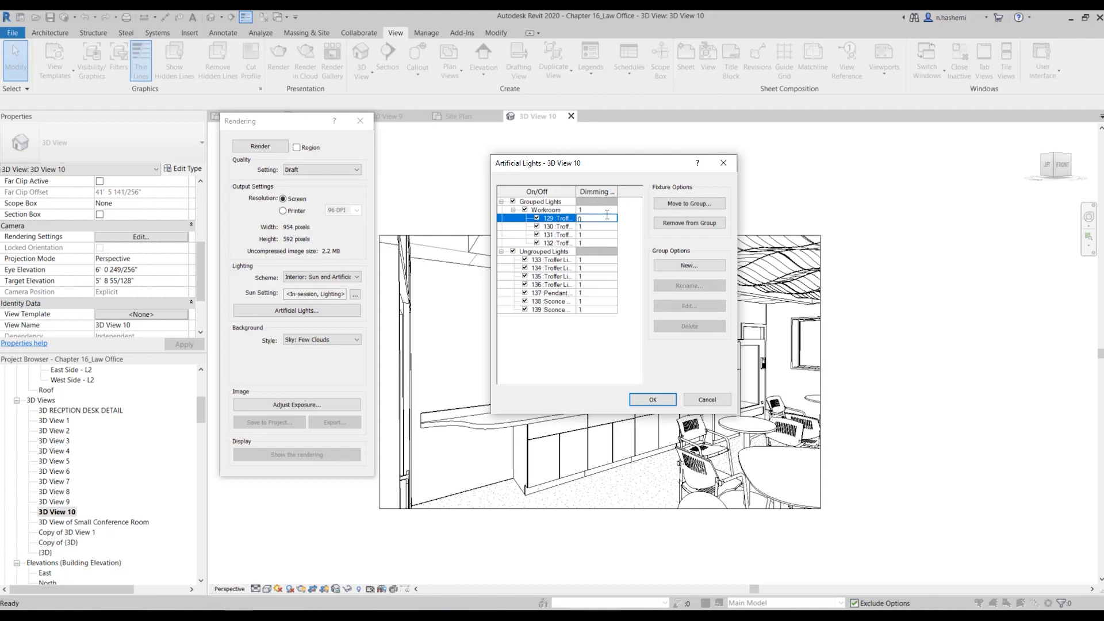
type("0.5")
left_click(601, 229)
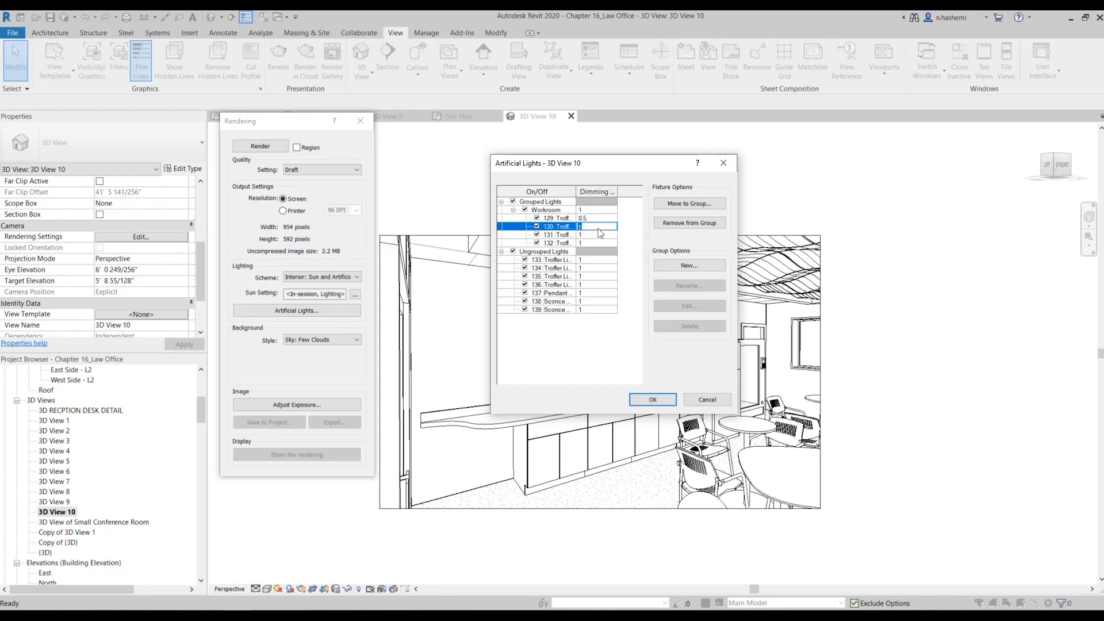
double_click(600, 227)
left_click(632, 233)
left_click(692, 400)
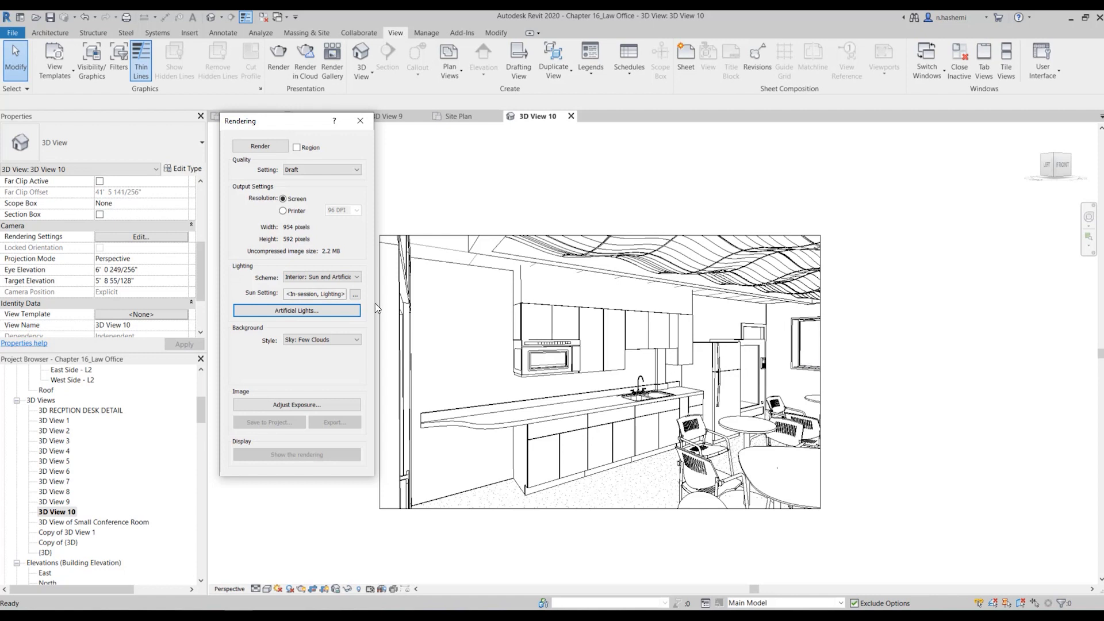
Try the Image background style without choosing a picture, then restore the background to Sky: Few Clouds
left_click(341, 340)
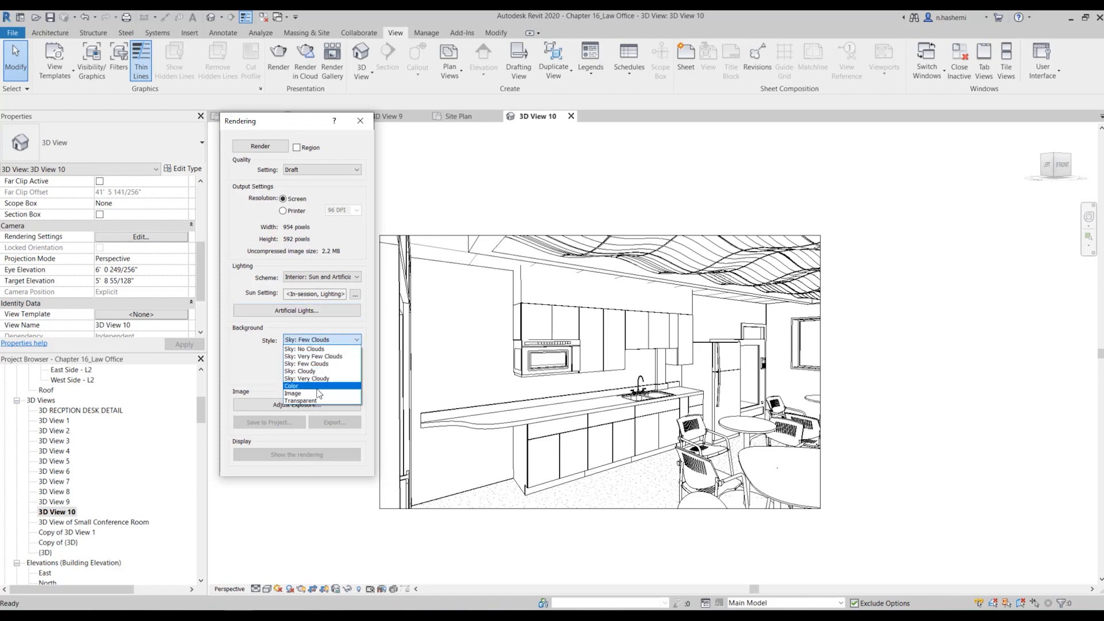
left_click(297, 394)
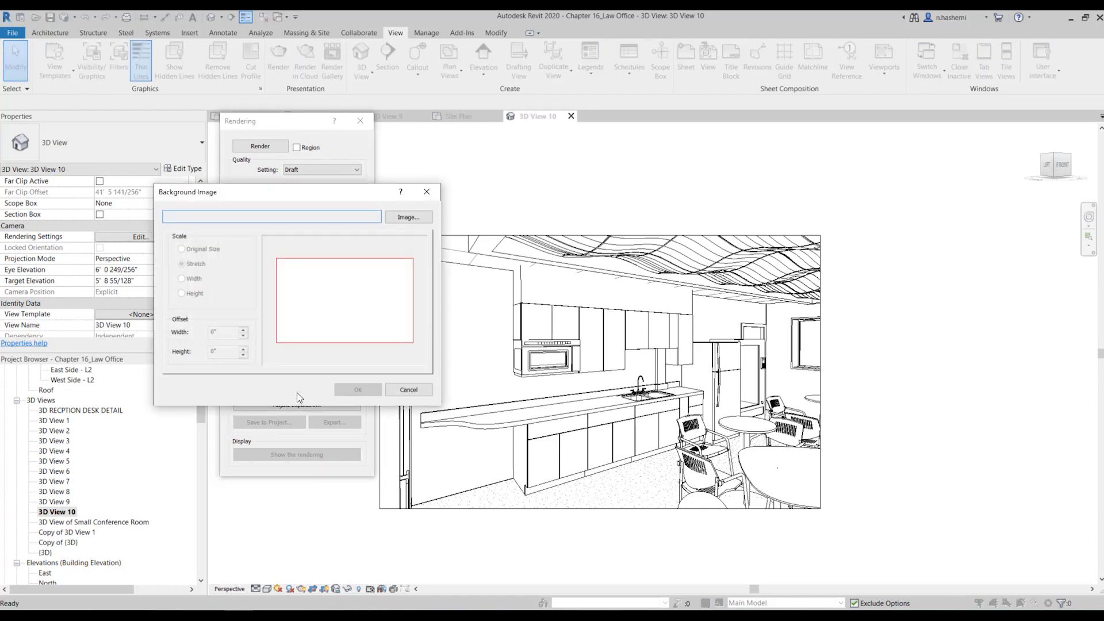
left_click(410, 390)
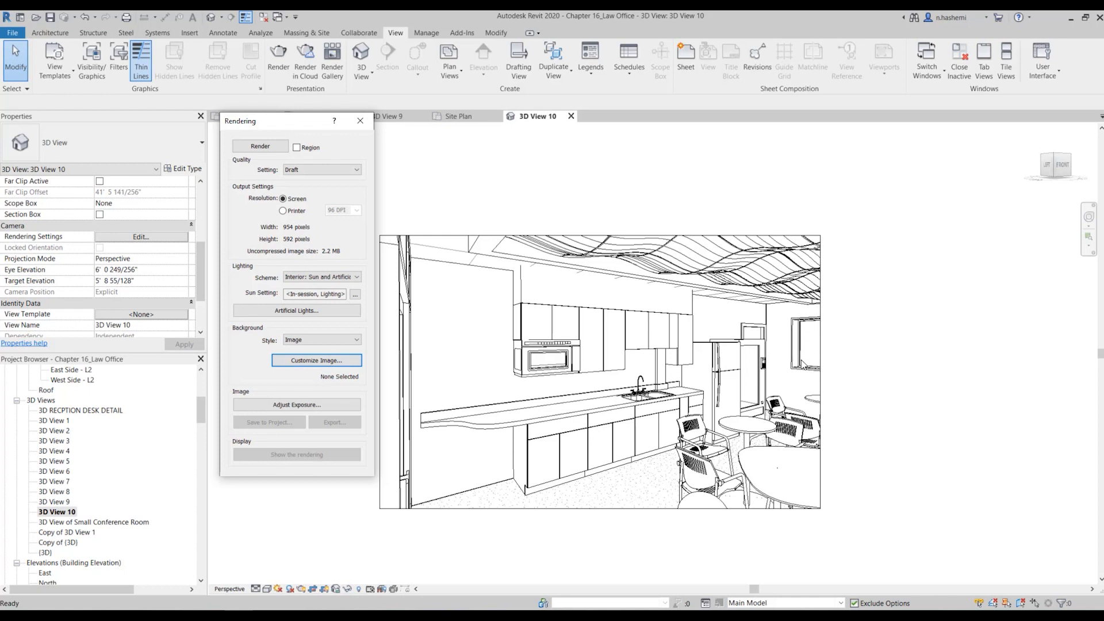
left_click(343, 343)
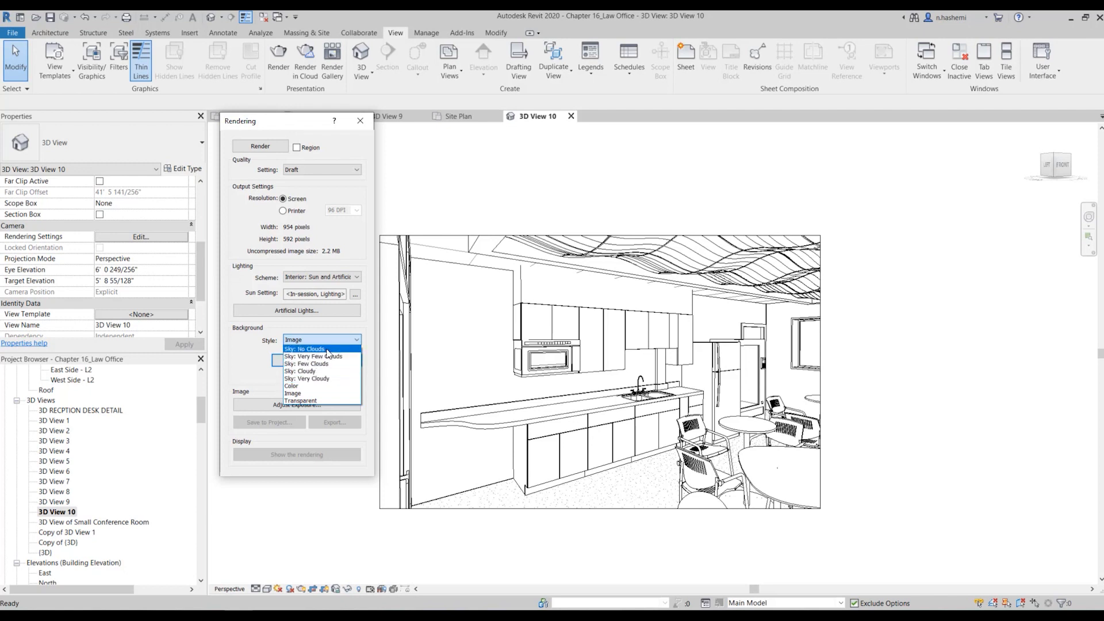
left_click(324, 365)
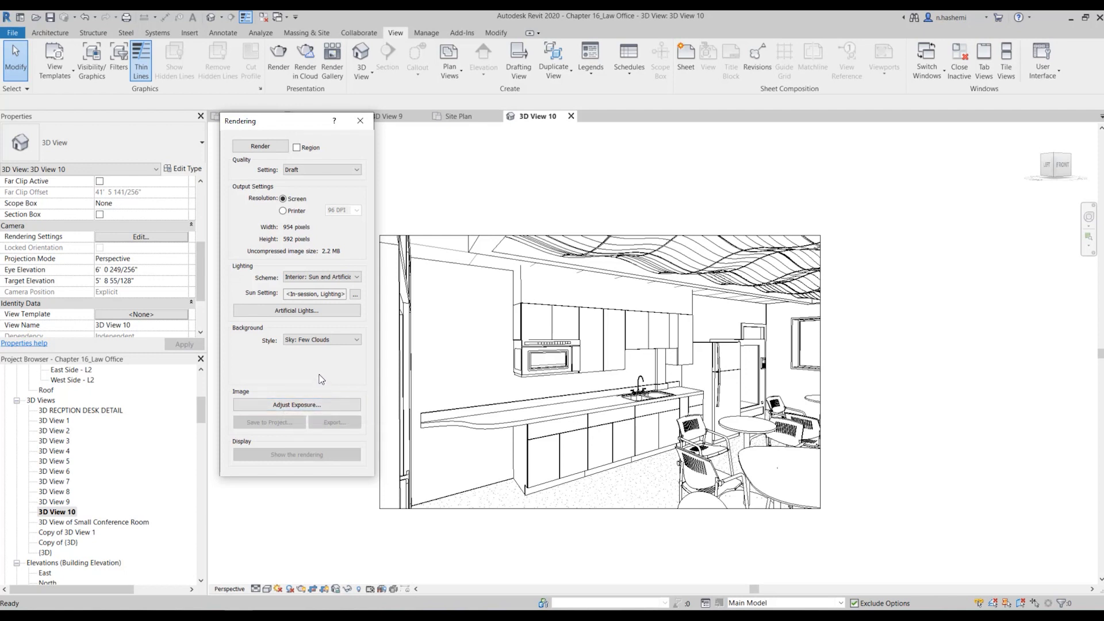
Render 3D View 10 at Draft quality, review the rendering warnings and close the progress report
left_click(264, 148)
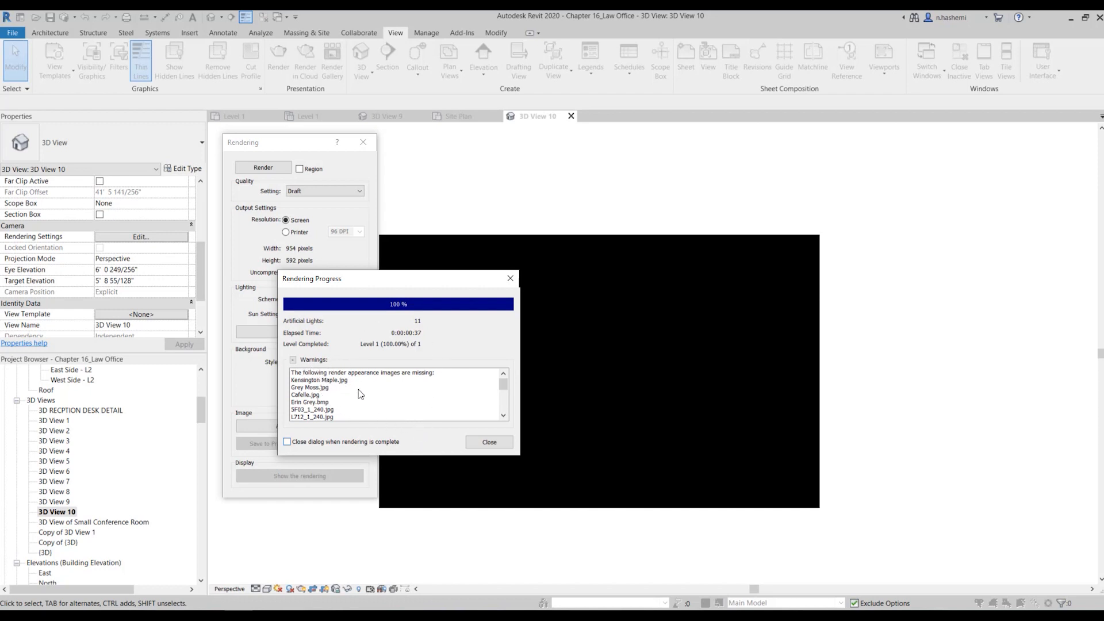
scroll(325, 391, "down", 1)
scroll(337, 404, "down", 1)
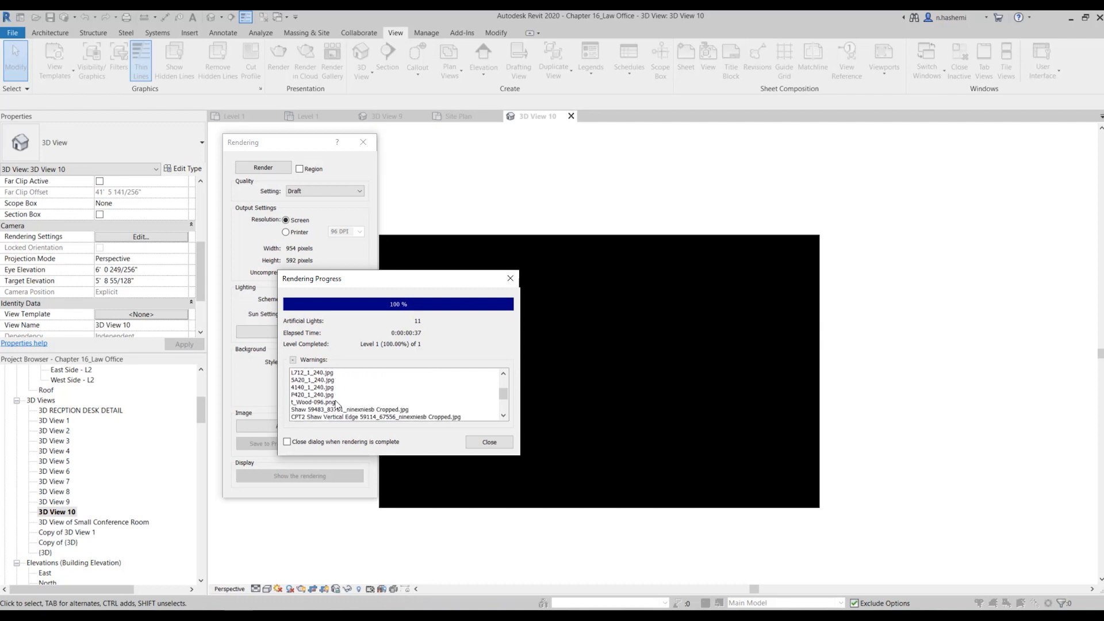
scroll(336, 404, "up", 2)
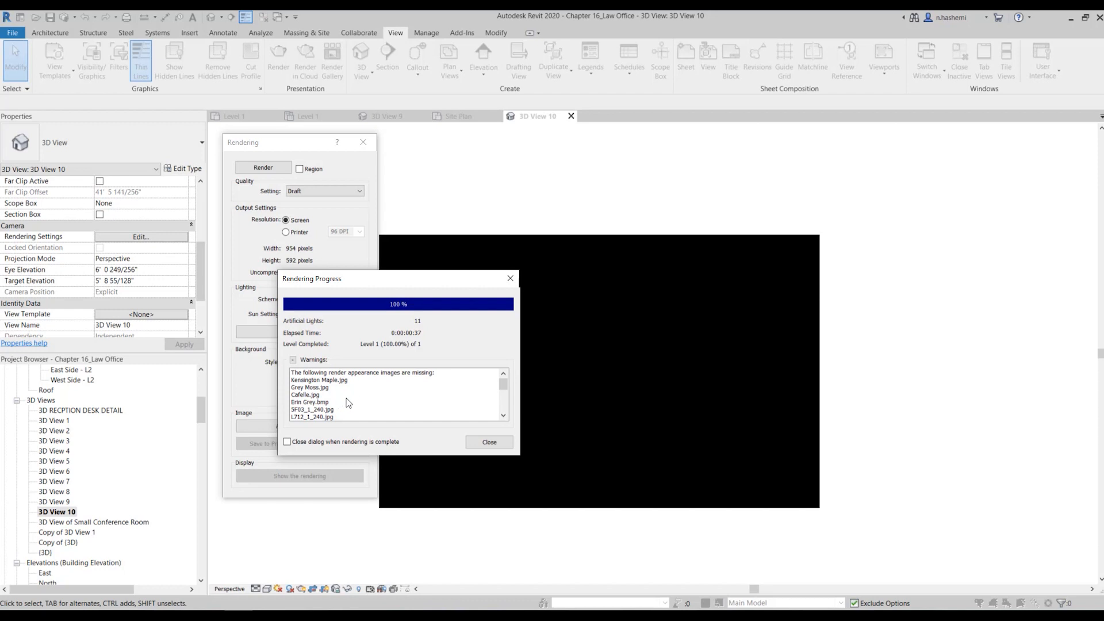
left_click(503, 443)
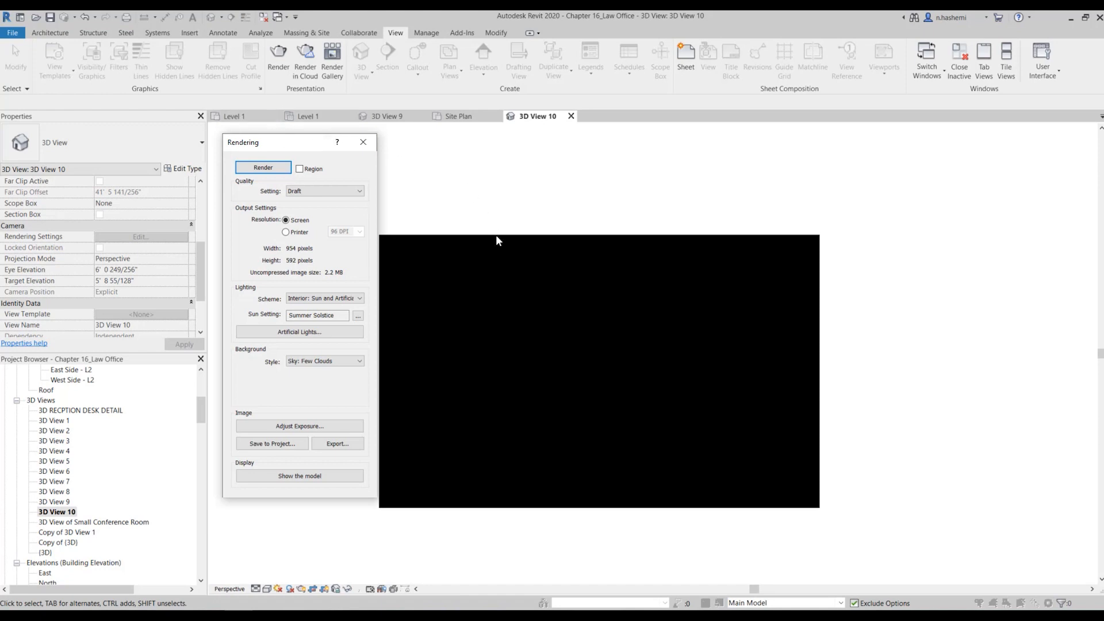
Switch to the Level 1 floor plan and show the 3D View 10 camera around the lunchroom
left_click(250, 116)
left_click(56, 512)
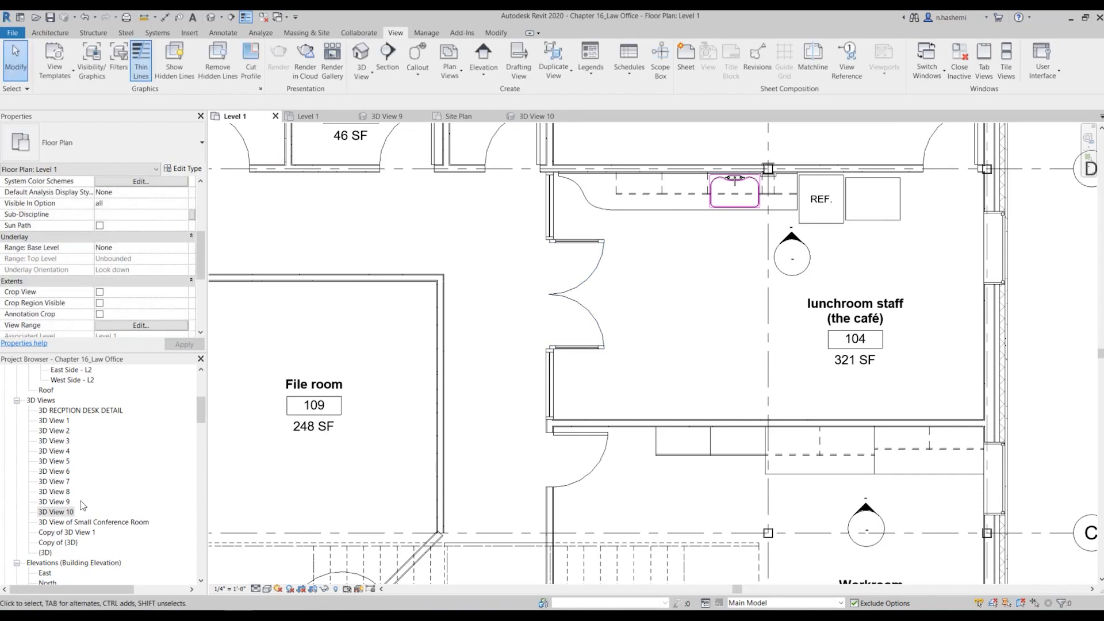
right_click(57, 512)
left_click(118, 317)
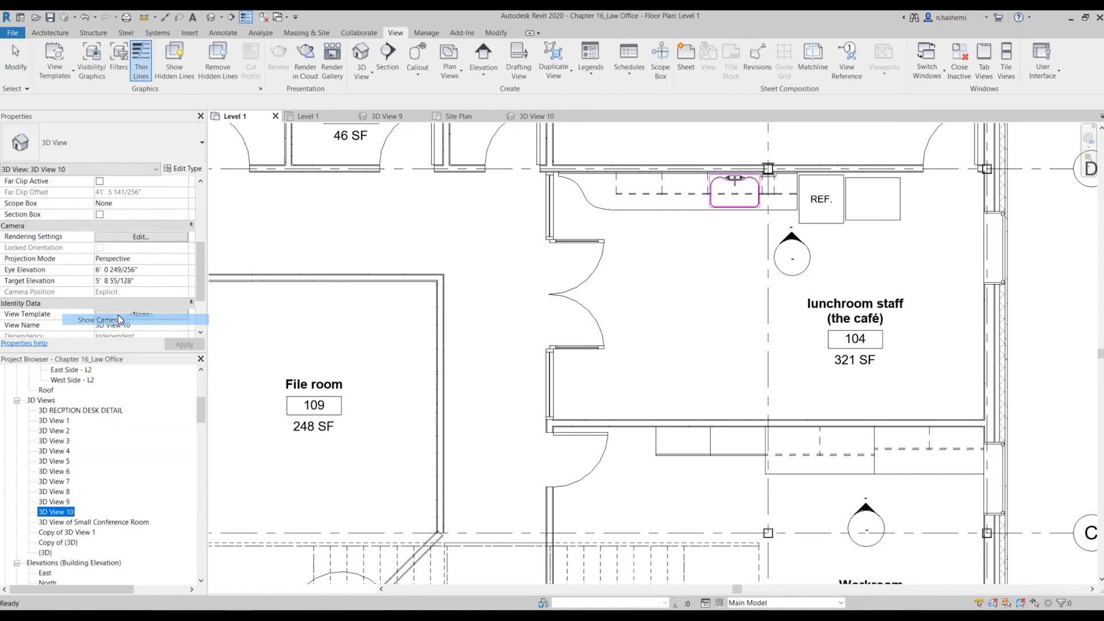
Move the 3D View 10 camera's eye point off the wall corner and into the lunchroom, below the double doors
scroll(563, 432, "up", 3)
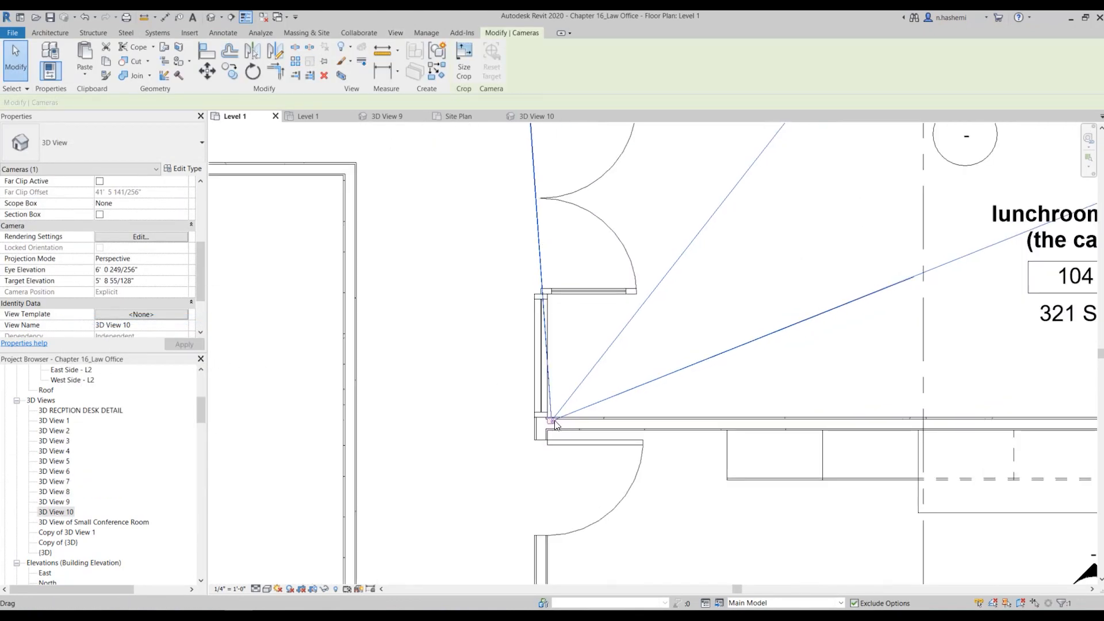
left_click_drag(551, 420, 597, 377)
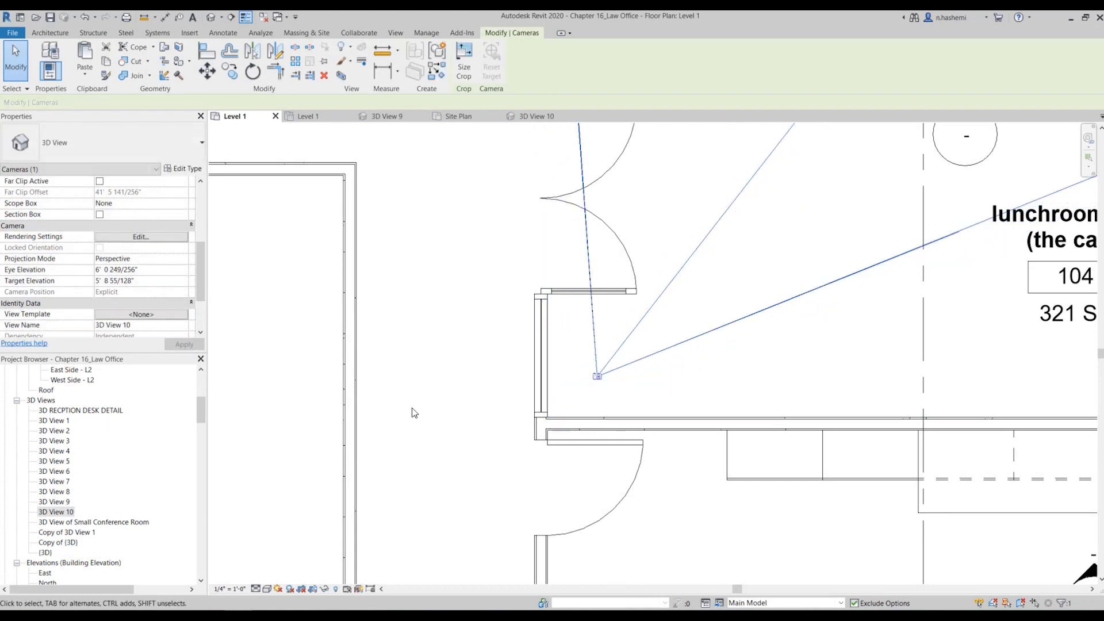
scroll(416, 473, "down", 3)
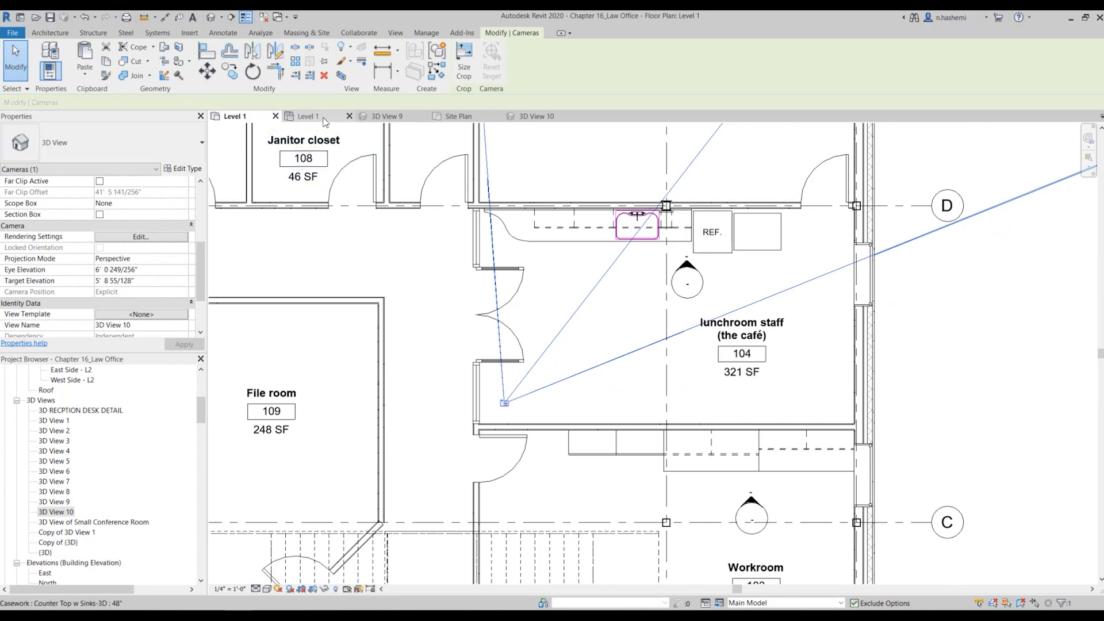
Switch to the Level 1 reflected ceiling plan, clear the camera selection and bring up the lunchroom ceiling
key("ctrl+Tab")
scroll(428, 470, "down", 3)
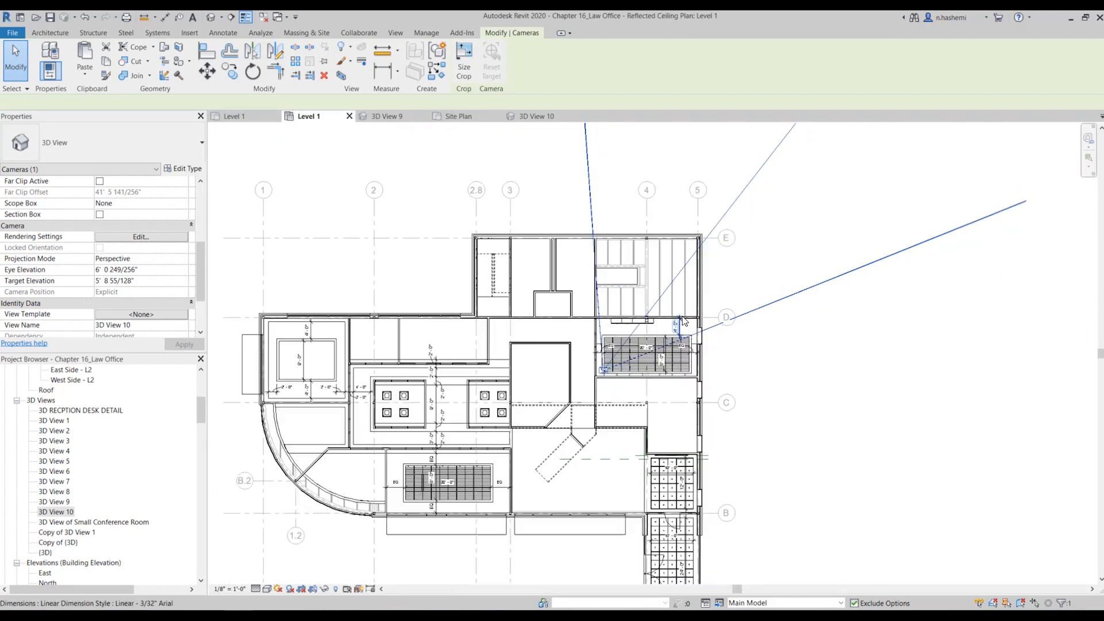
scroll(686, 314, "up", 4)
left_click(814, 382)
scroll(543, 405, "up", 2)
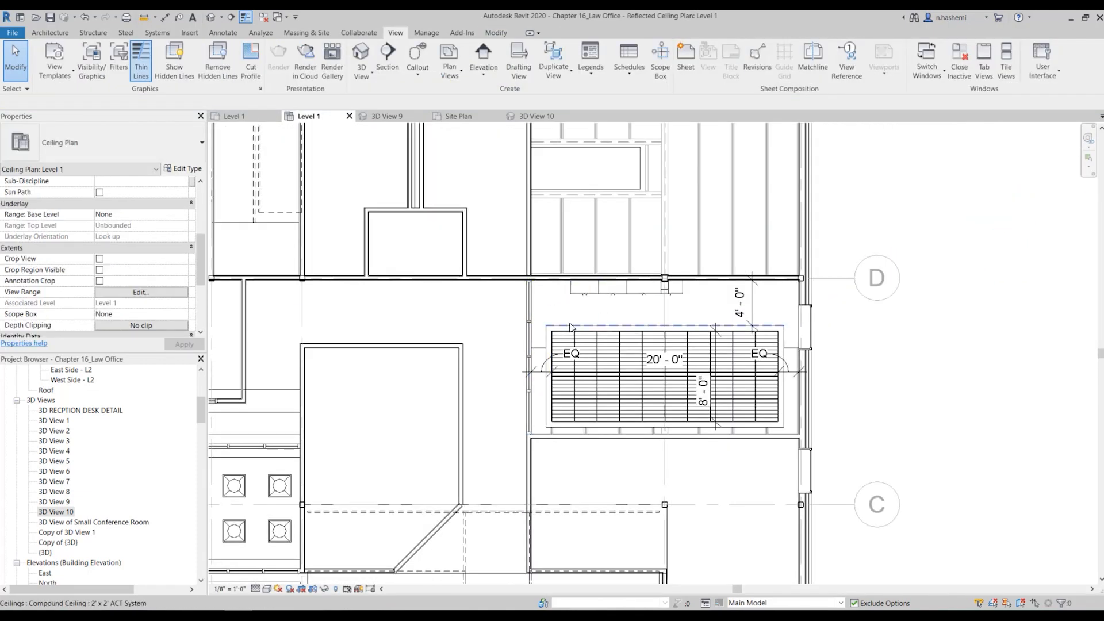
scroll(621, 388, "up", 1)
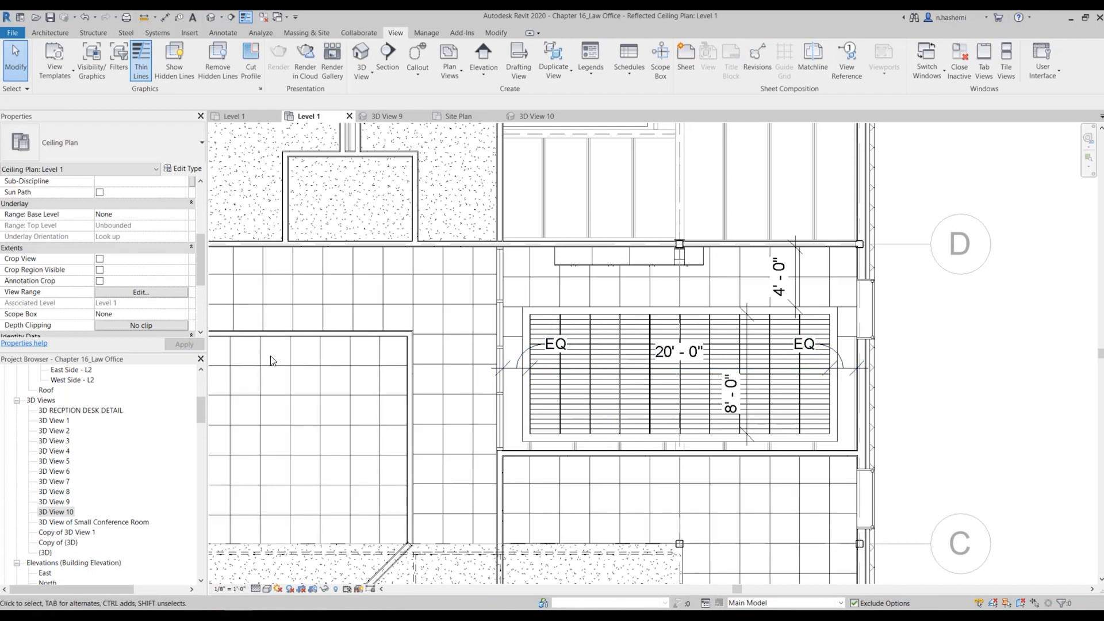
Start placing a component and choose the Troffer Light - 2x2 Parabolic type 2'x2'(2 Lamp) - 277V
left_click(55, 33)
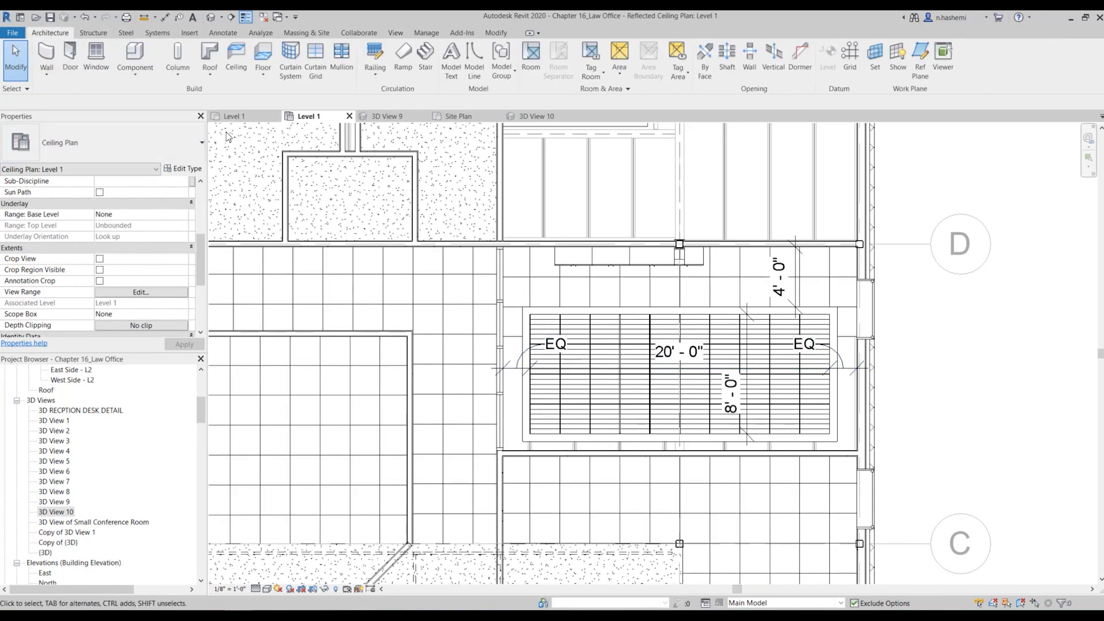
left_click(188, 156)
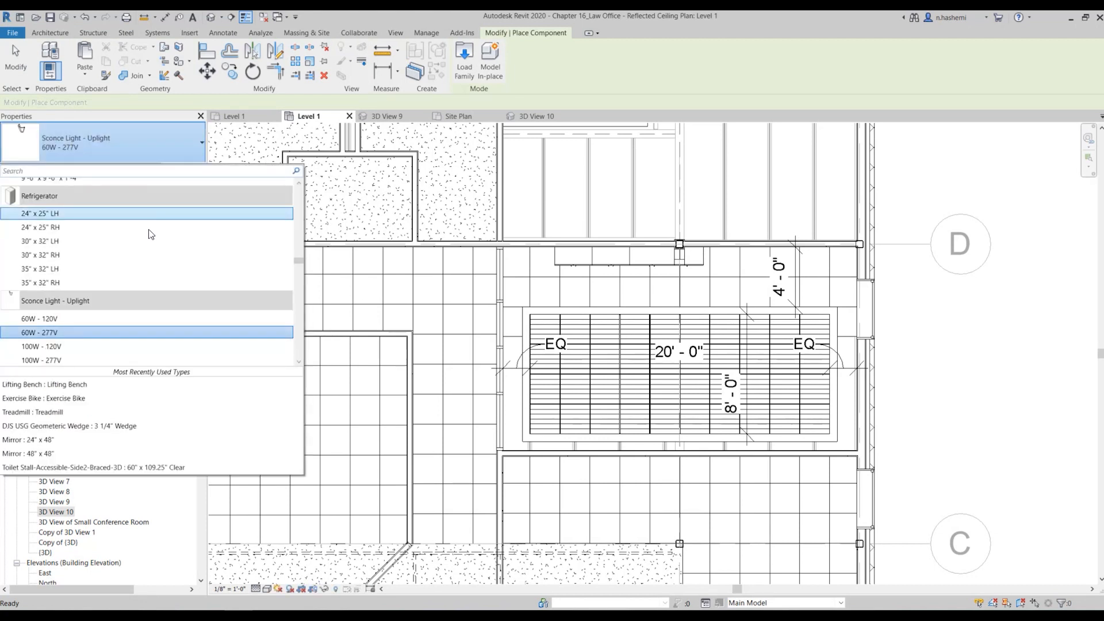
mouse_move(160, 276)
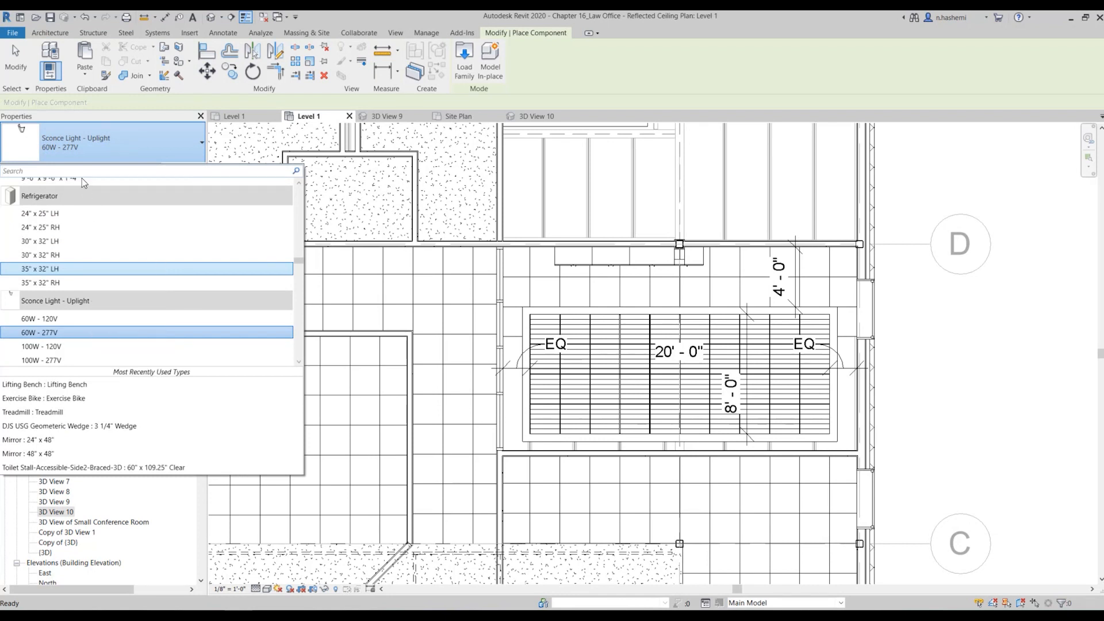
type("t")
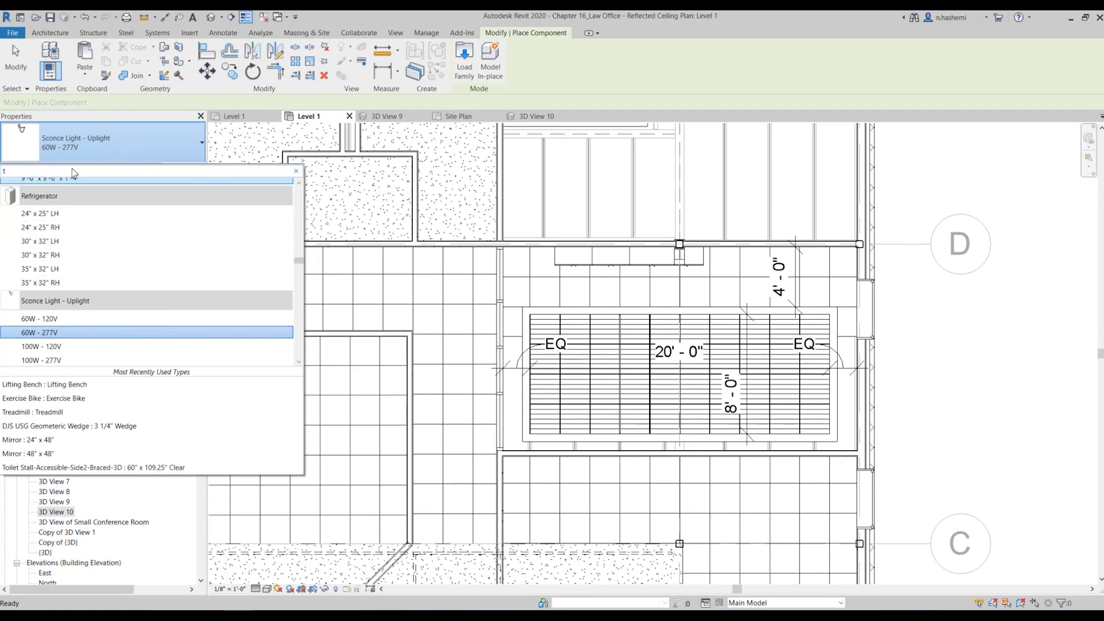
type("roff")
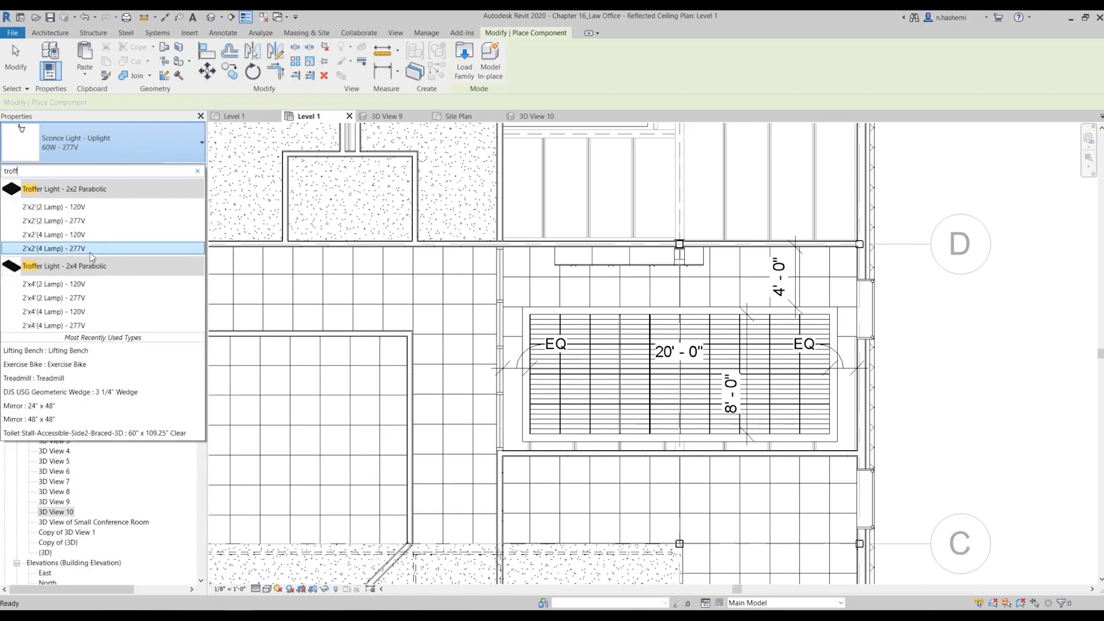
left_click(89, 218)
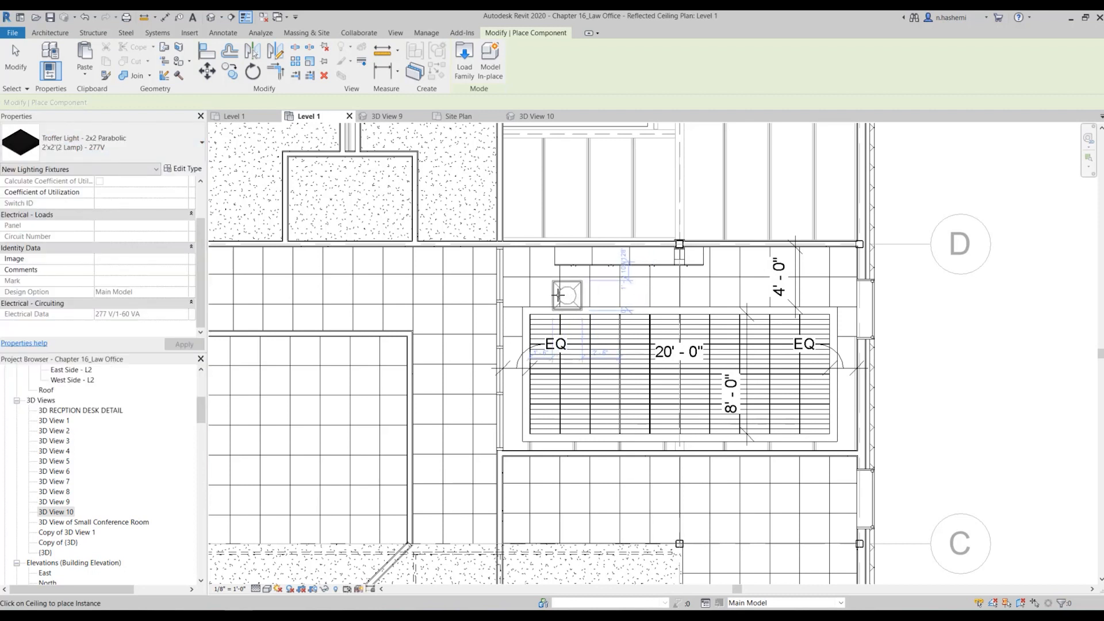
Place three troffer lights in a row on the lunchroom's ceiling tiles in front of the upper cabinets, then end placement
left_click(544, 292)
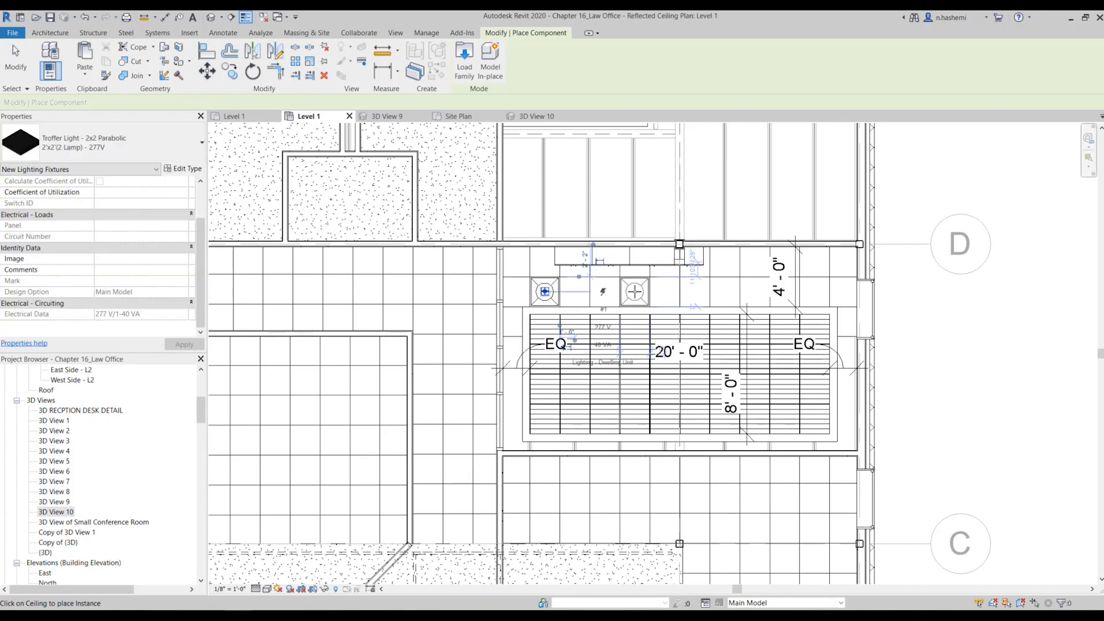
left_click(635, 292)
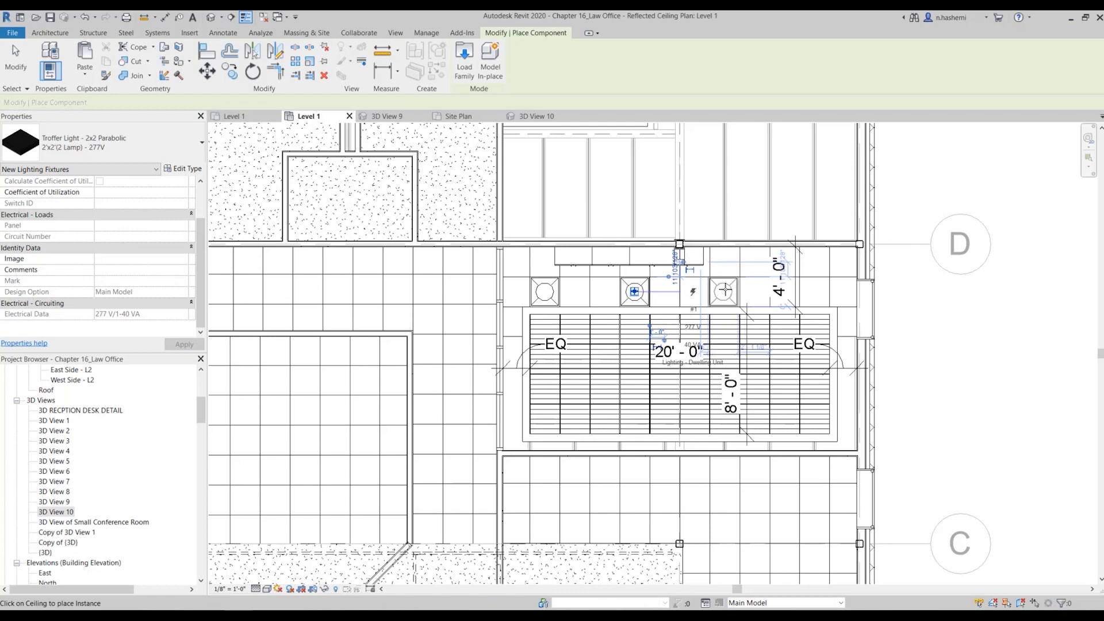
scroll(723, 291, "up", 5)
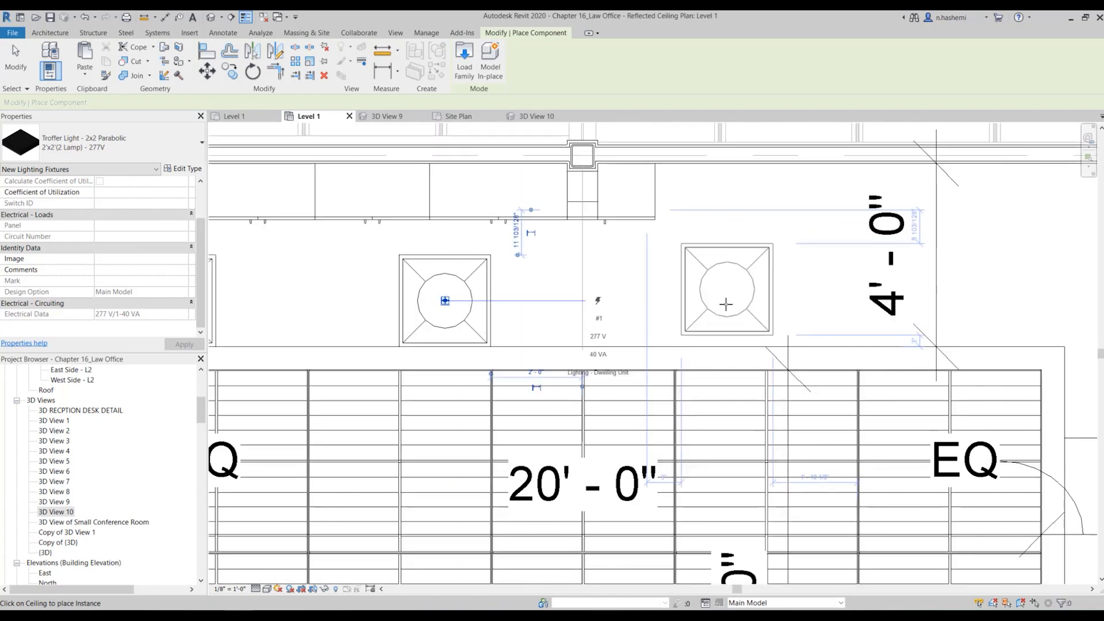
scroll(726, 317, "down", 1)
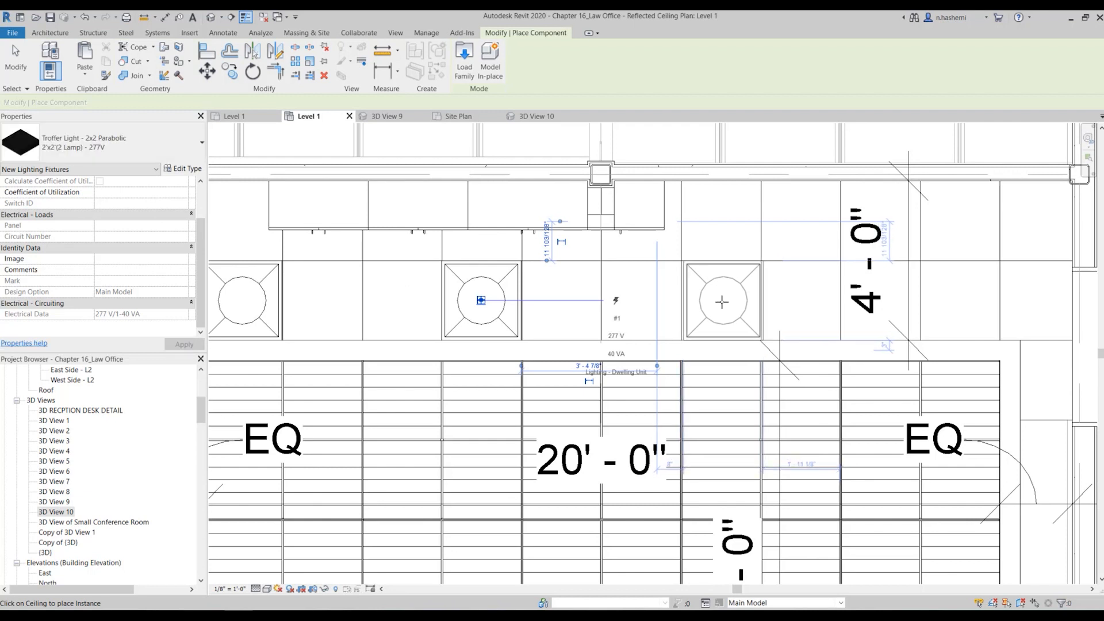
left_click(720, 301)
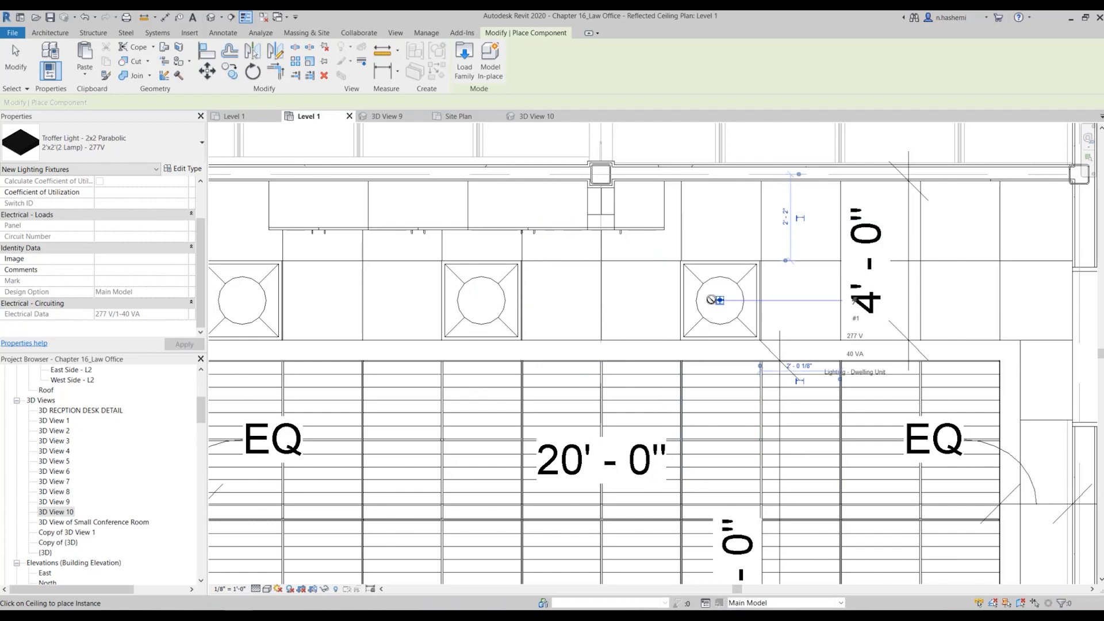
scroll(712, 298, "down", 2)
scroll(713, 296, "down", 1)
scroll(656, 304, "down", 2)
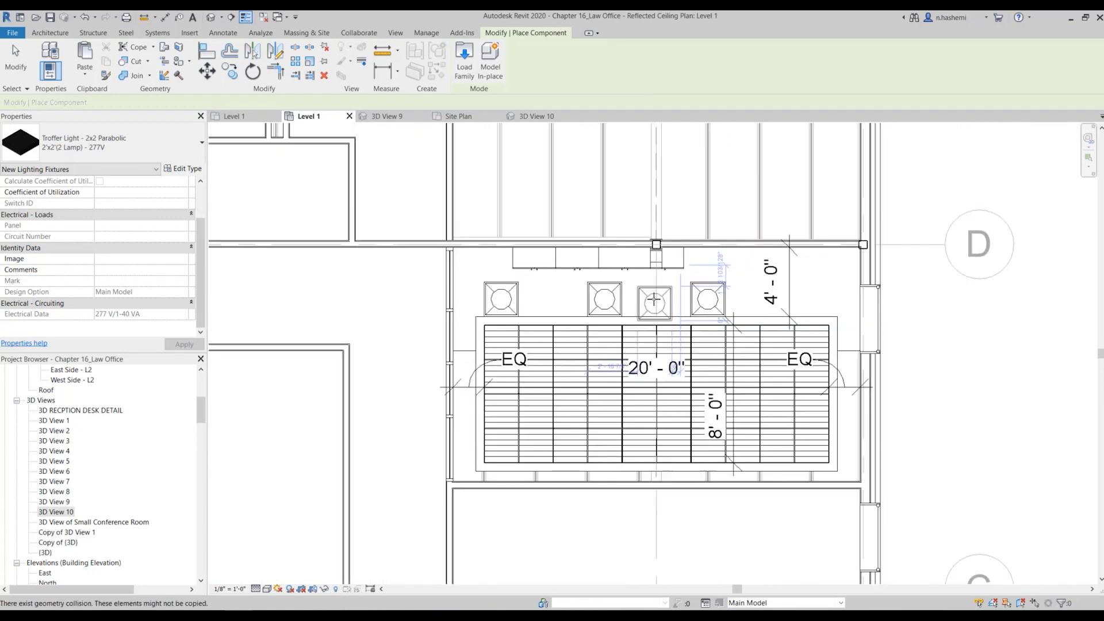
key("Escape")
key("Escape")
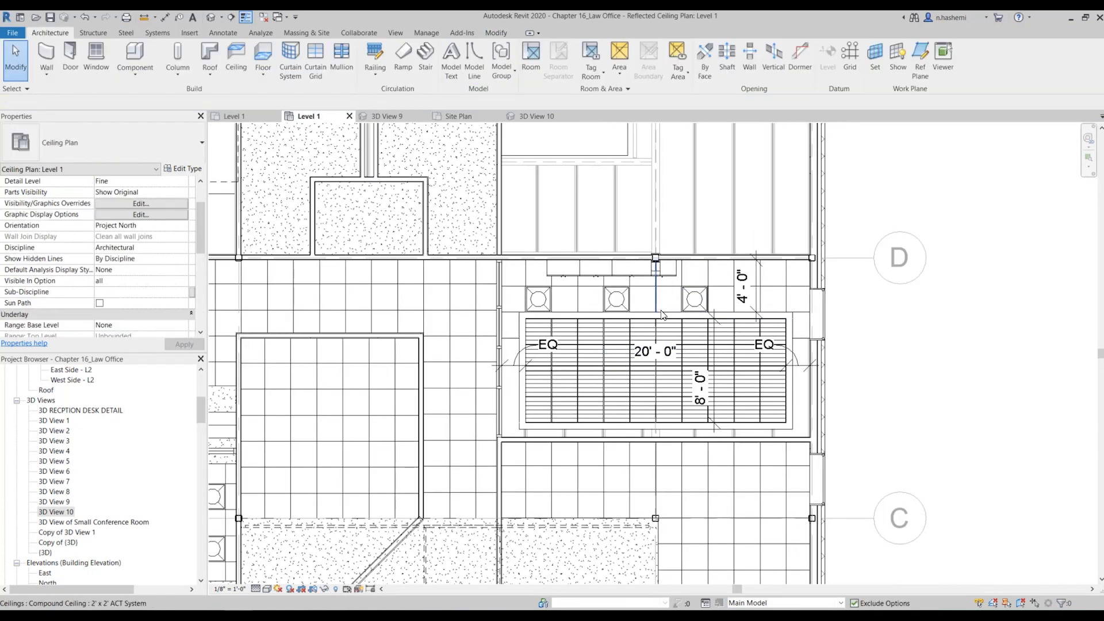
Return to 3D View 10 and render it at Draft quality with the Interior: Sun and Artificial lighting scheme
left_click(527, 116)
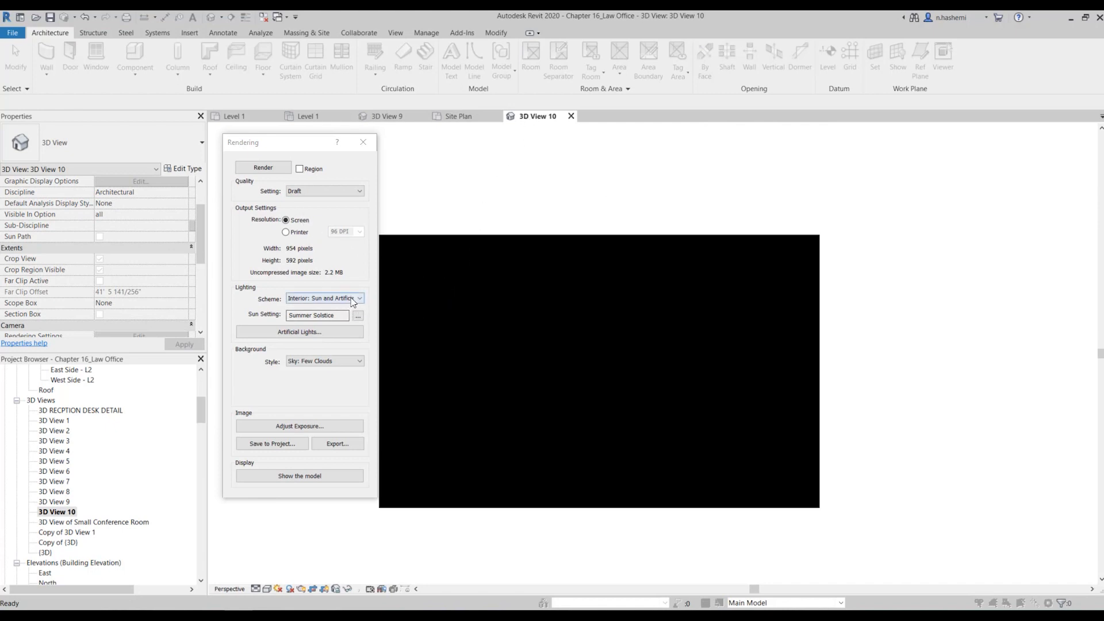
left_click(355, 299)
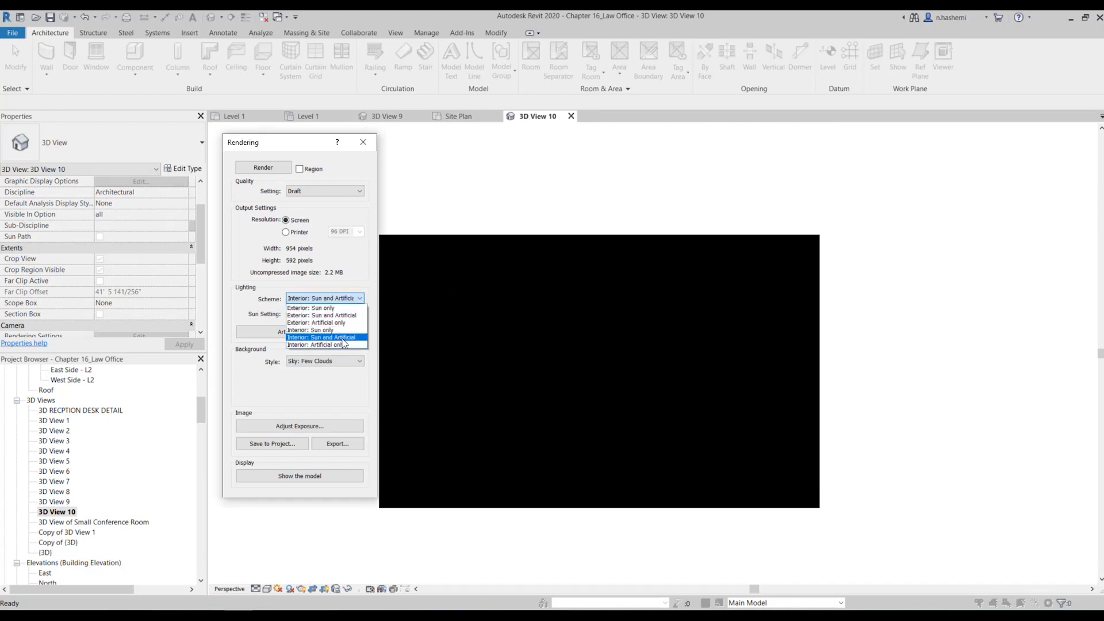
left_click(343, 339)
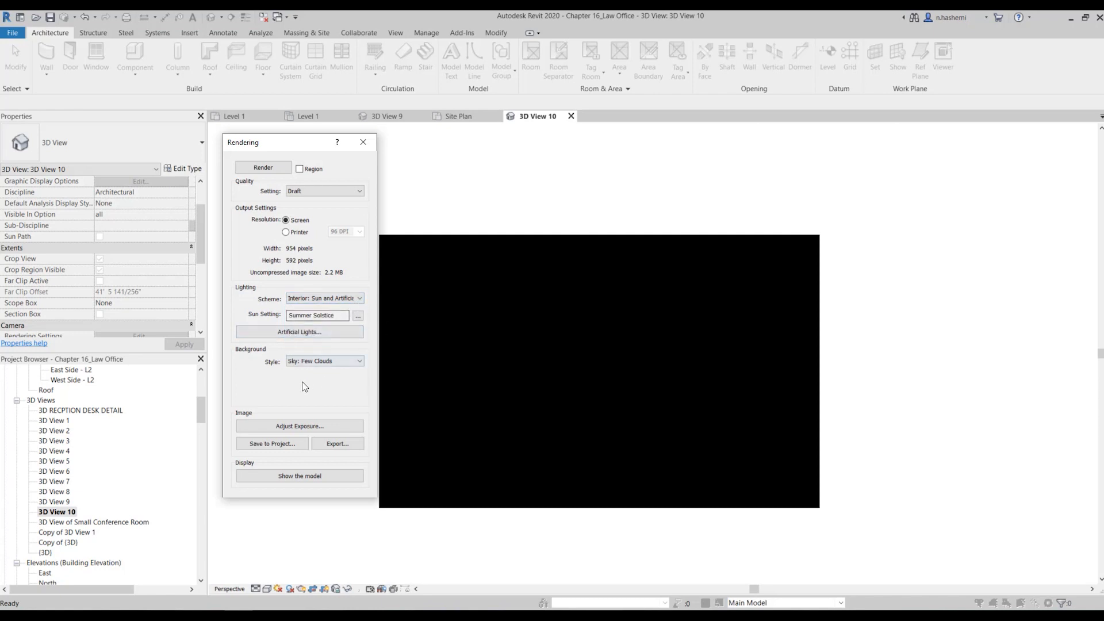
left_click(270, 169)
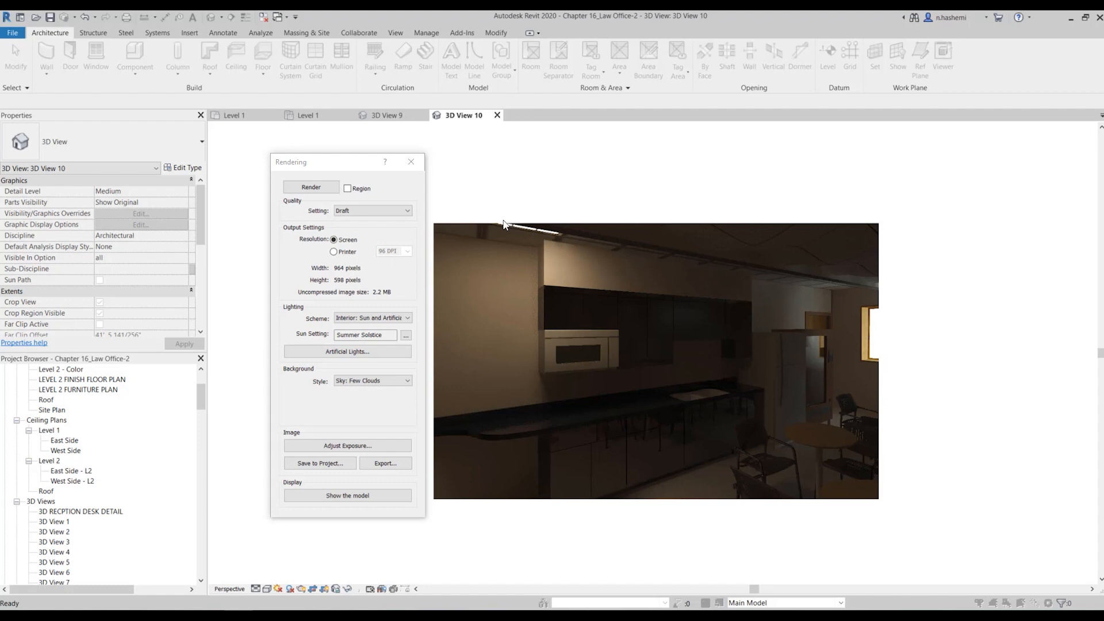
Brighten the rendered image by setting its exposure value to 6.01 and apply the change
left_click(363, 447)
left_click_drag(390, 221, 441, 150)
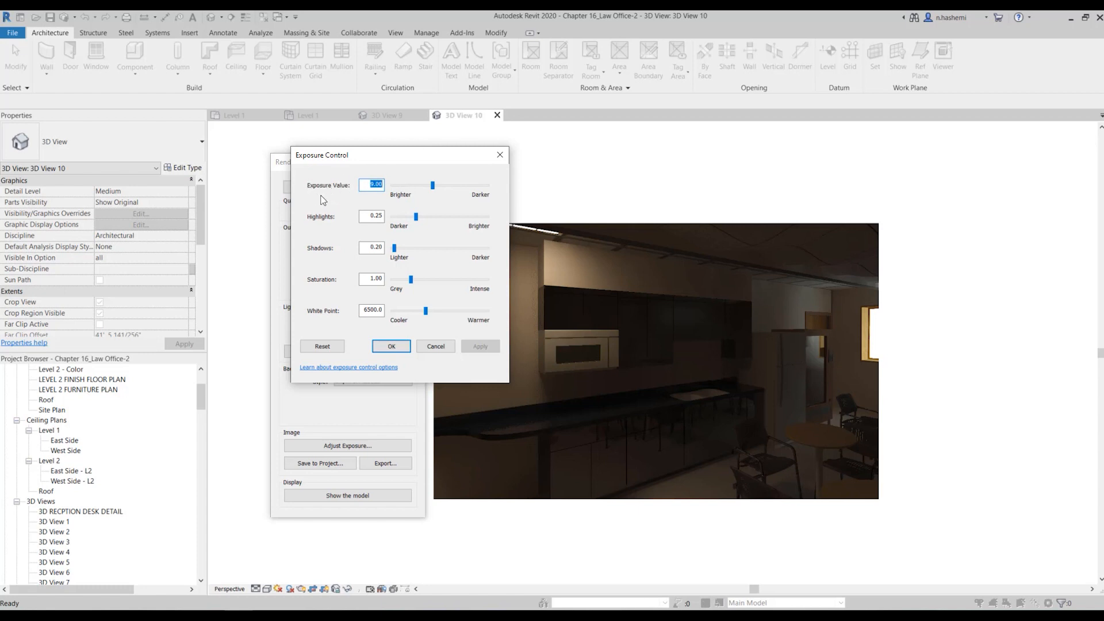
left_click(427, 187)
left_click_drag(420, 187, 421, 187)
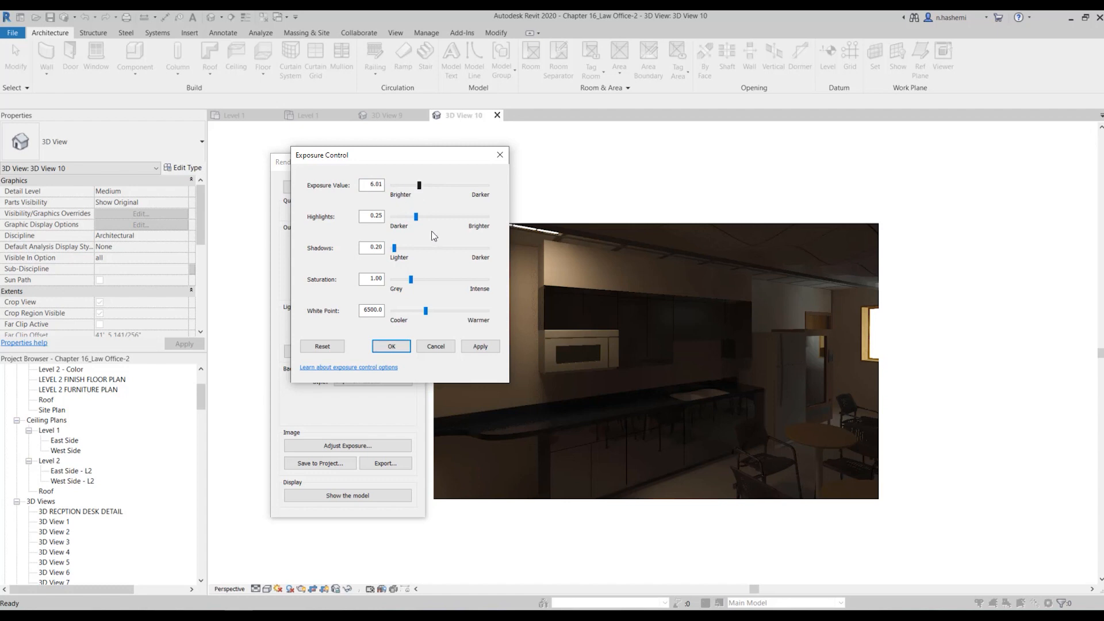
left_click(488, 347)
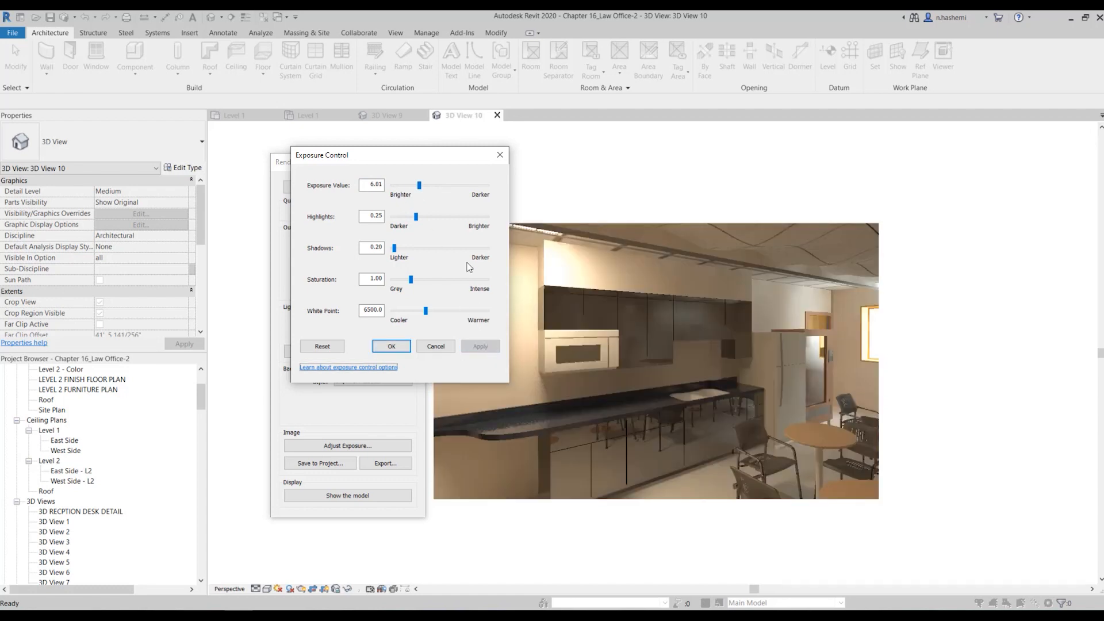
Lower the rendering's highlights to 0.14, apply the change and accept the exposure settings
left_click_drag(433, 157, 375, 153)
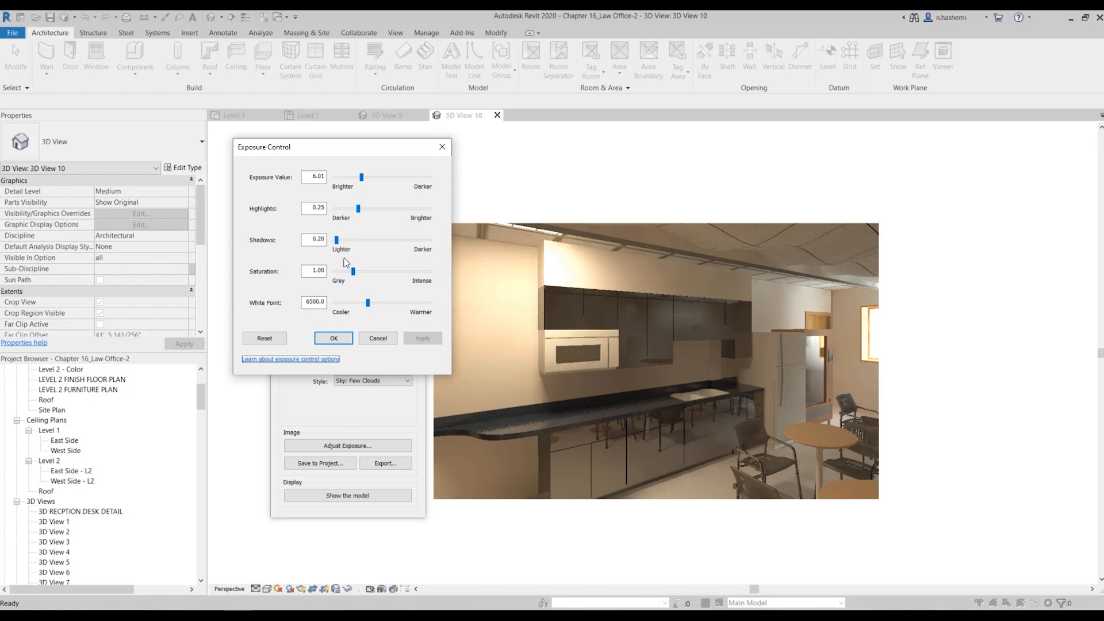
left_click_drag(359, 213, 348, 210)
left_click(420, 337)
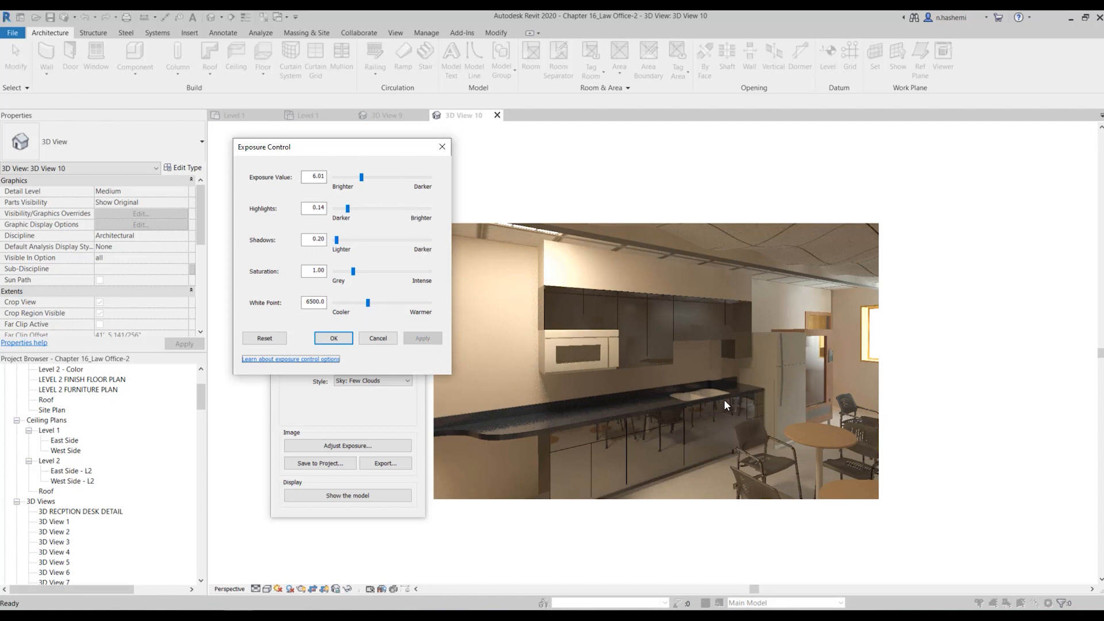
left_click(332, 339)
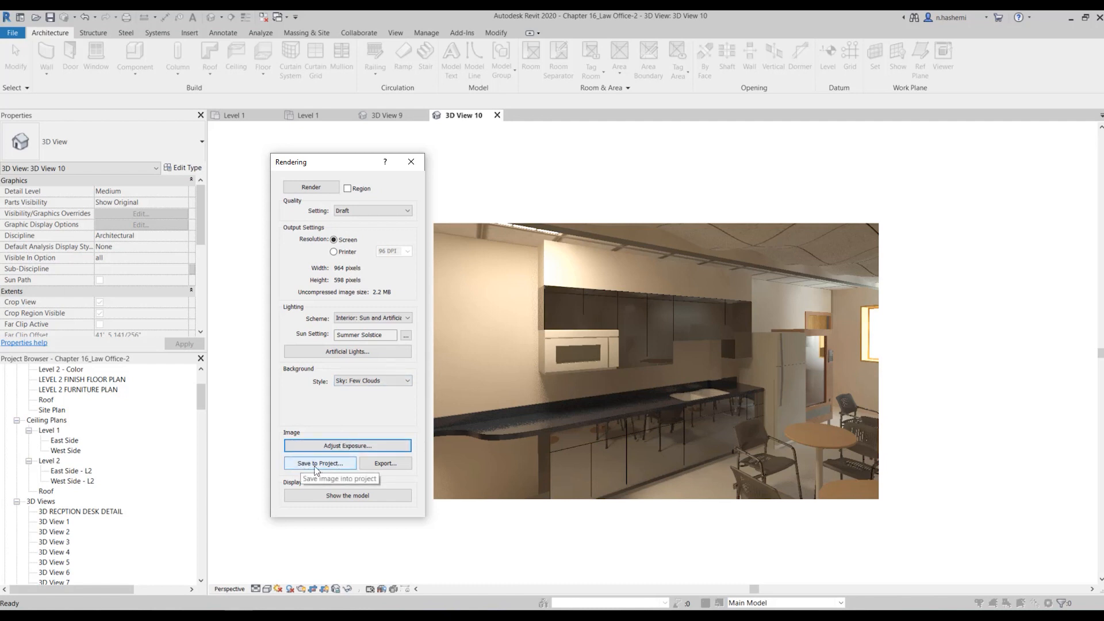
Save the rendered image to the project under the name 01
left_click(346, 472)
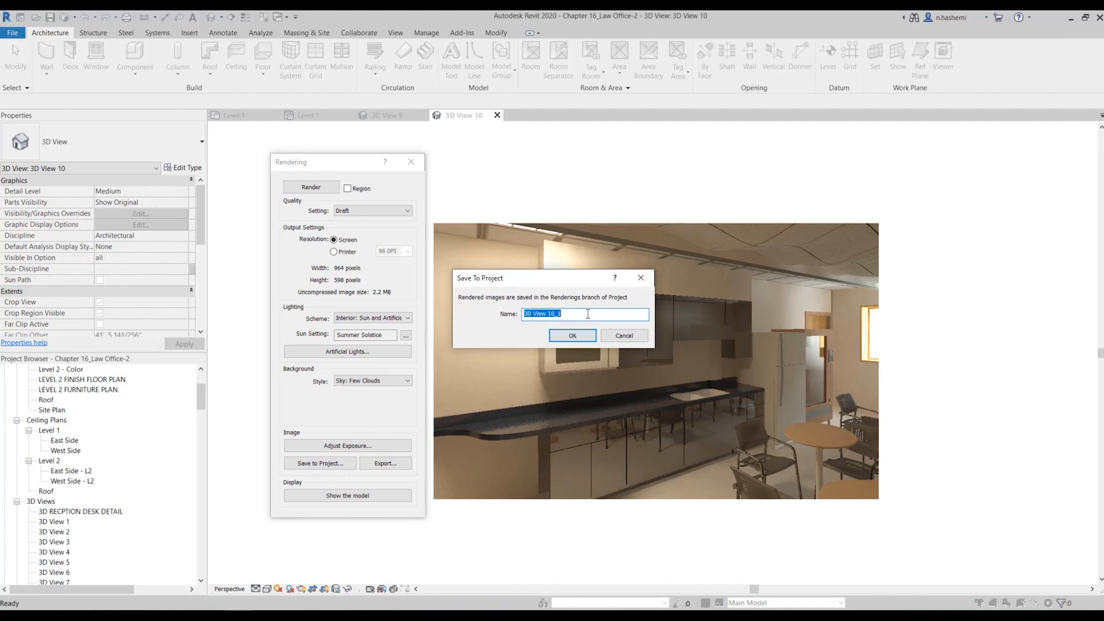
type("01")
left_click(573, 336)
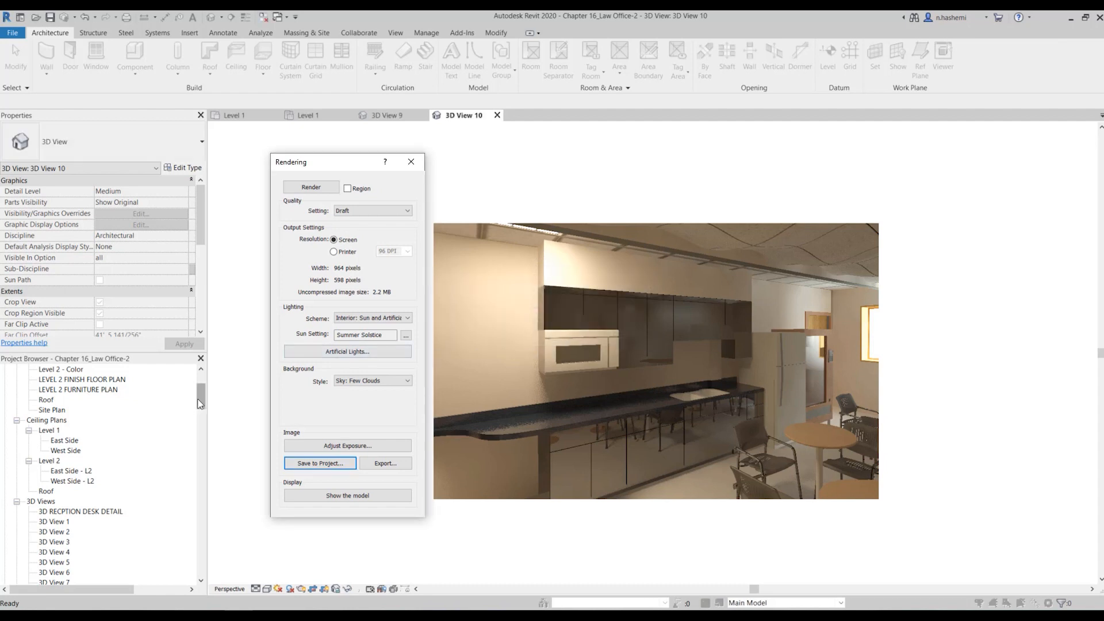
Find the Renderings category among the project views, expand it and select the saved rendering 01
left_click_drag(201, 408, 197, 426)
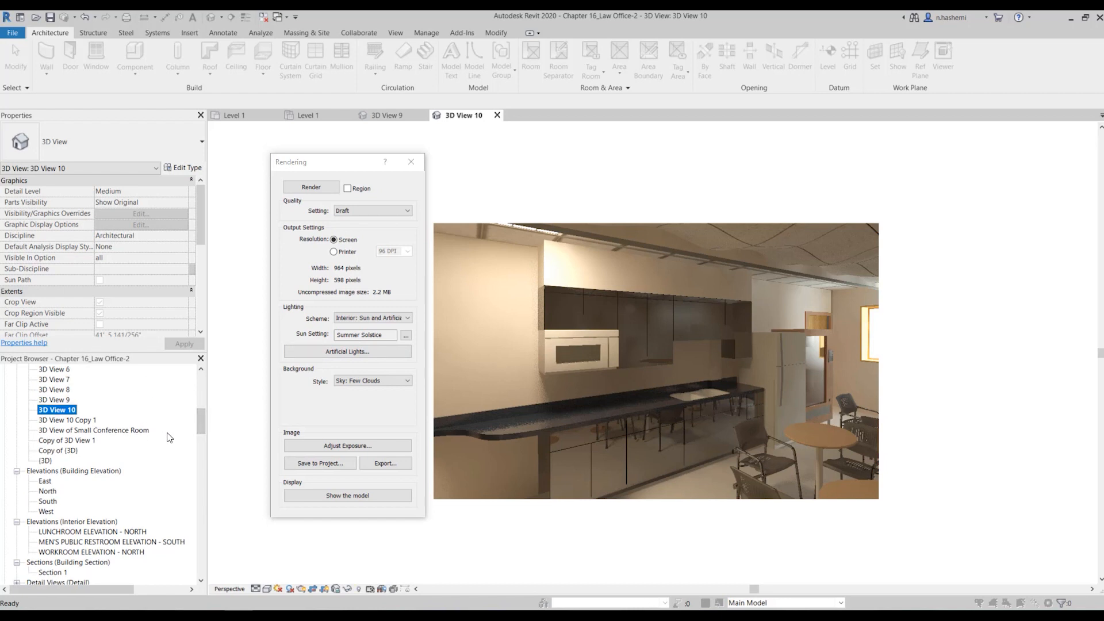
scroll(183, 433, "up", 3)
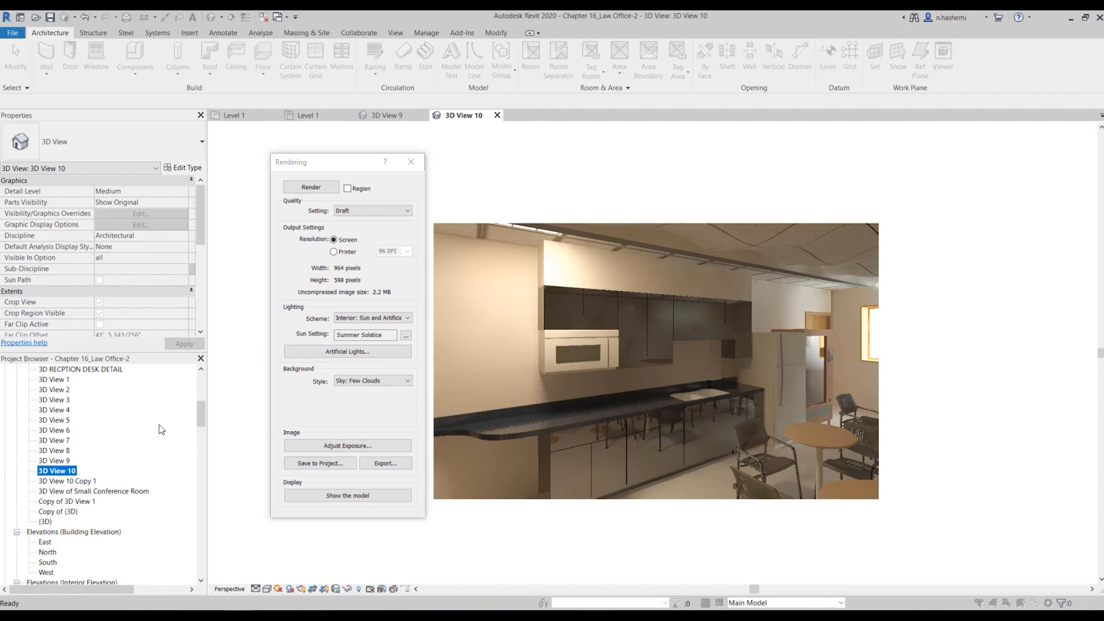
scroll(155, 432, "down", 6)
scroll(145, 432, "down", 1)
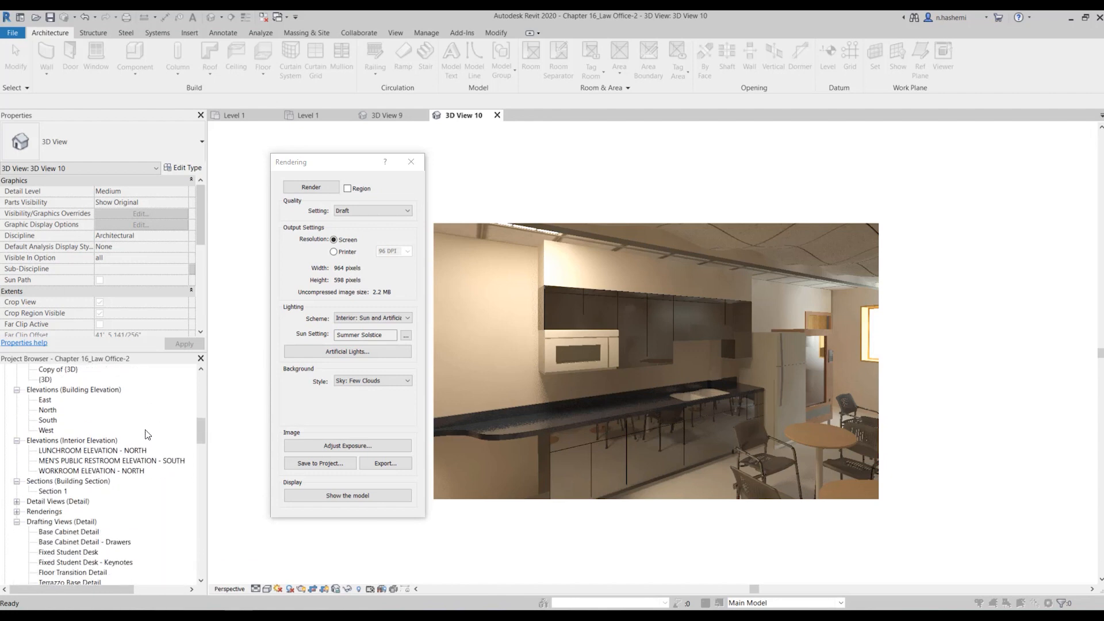
left_click(17, 512)
left_click(42, 522)
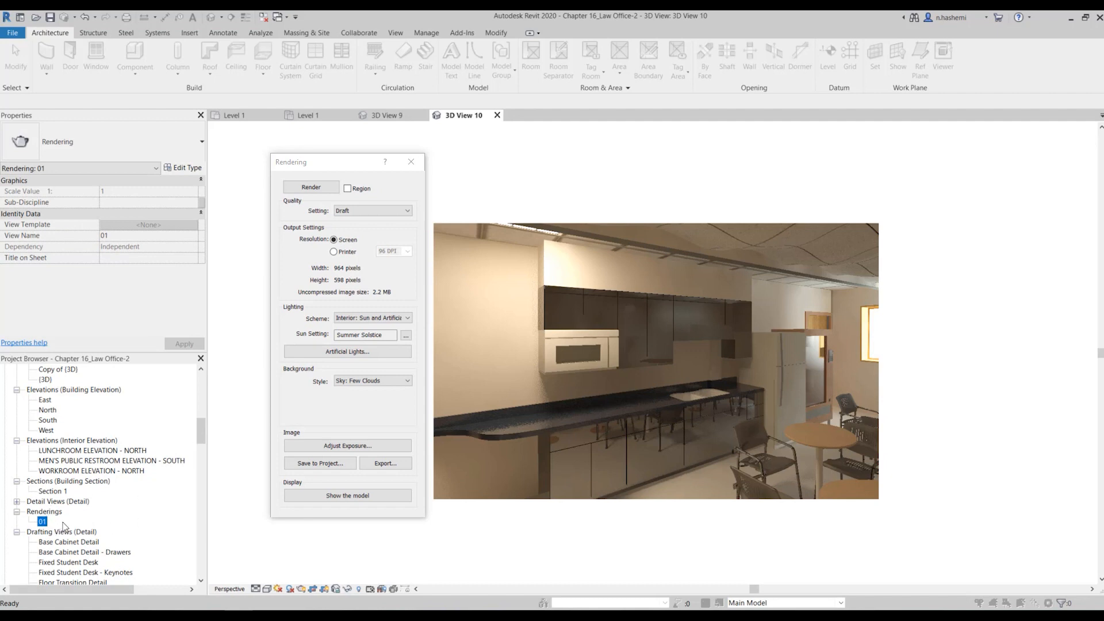
Check the image file formats available for exporting the rendering and cancel the export
left_click(385, 467)
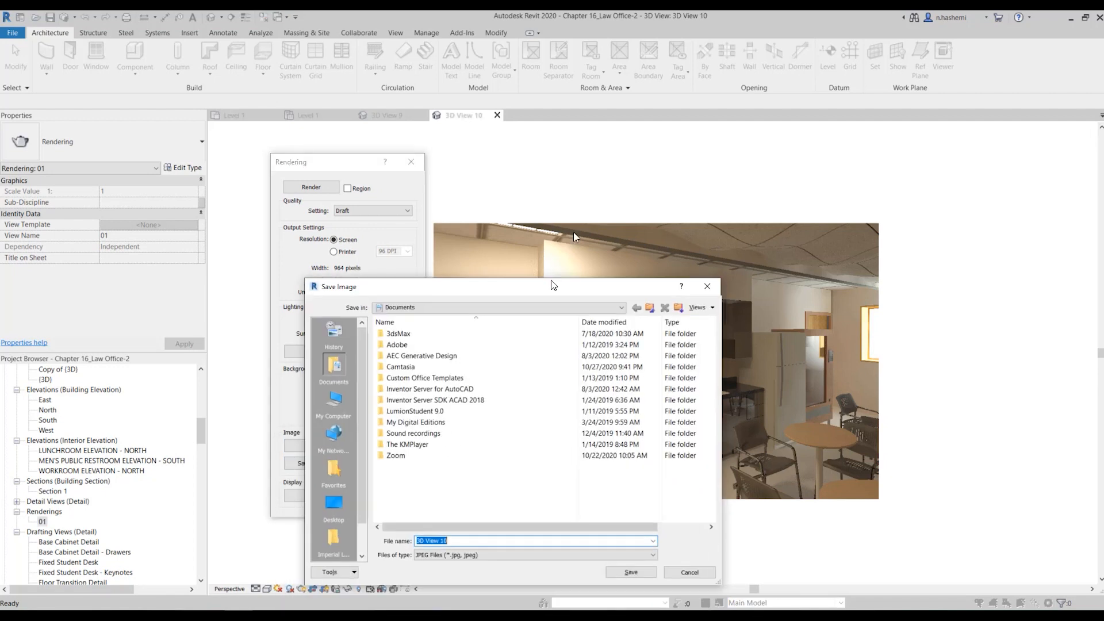
left_click(522, 481)
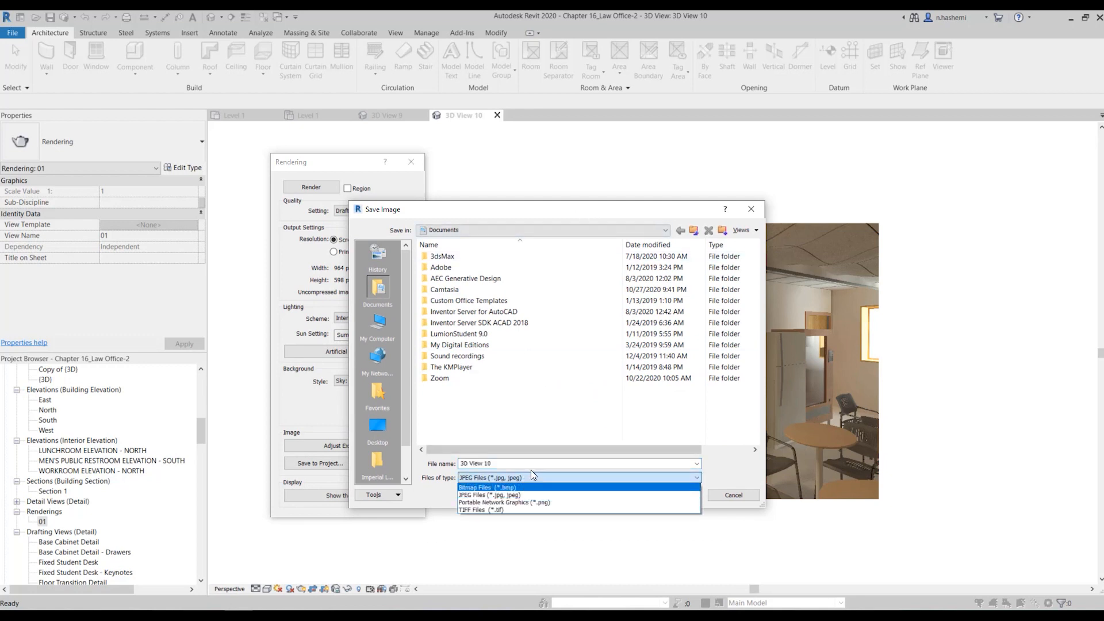
left_click(530, 471)
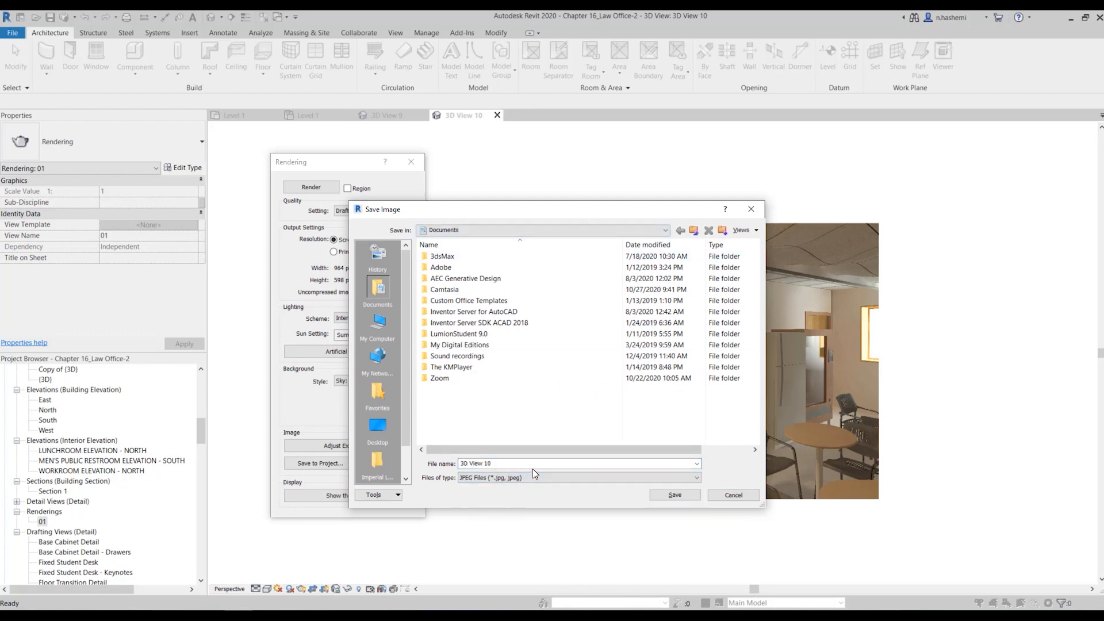
left_click(728, 496)
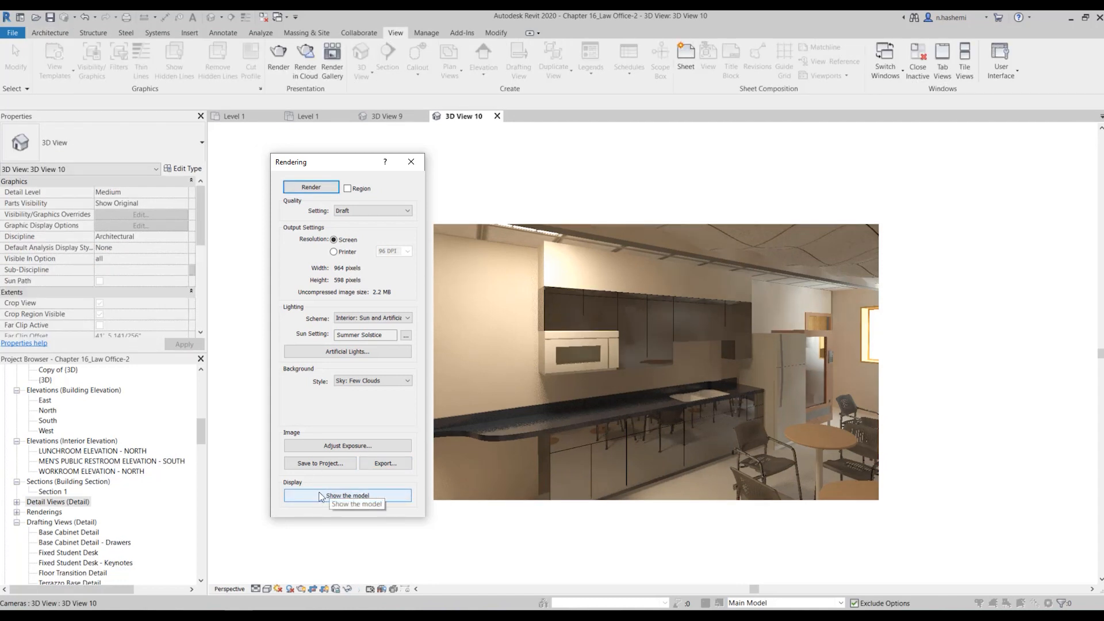
Compare the rendering of 3D View 10 with its model display, ending on the model, and close the rendering settings
left_click(336, 499)
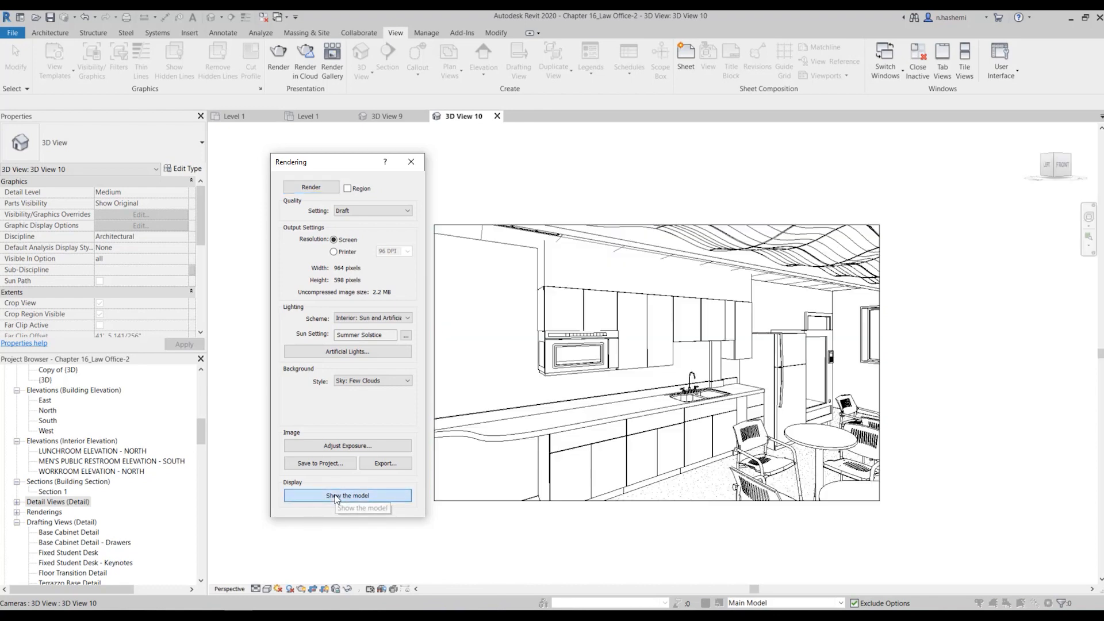
left_click(345, 496)
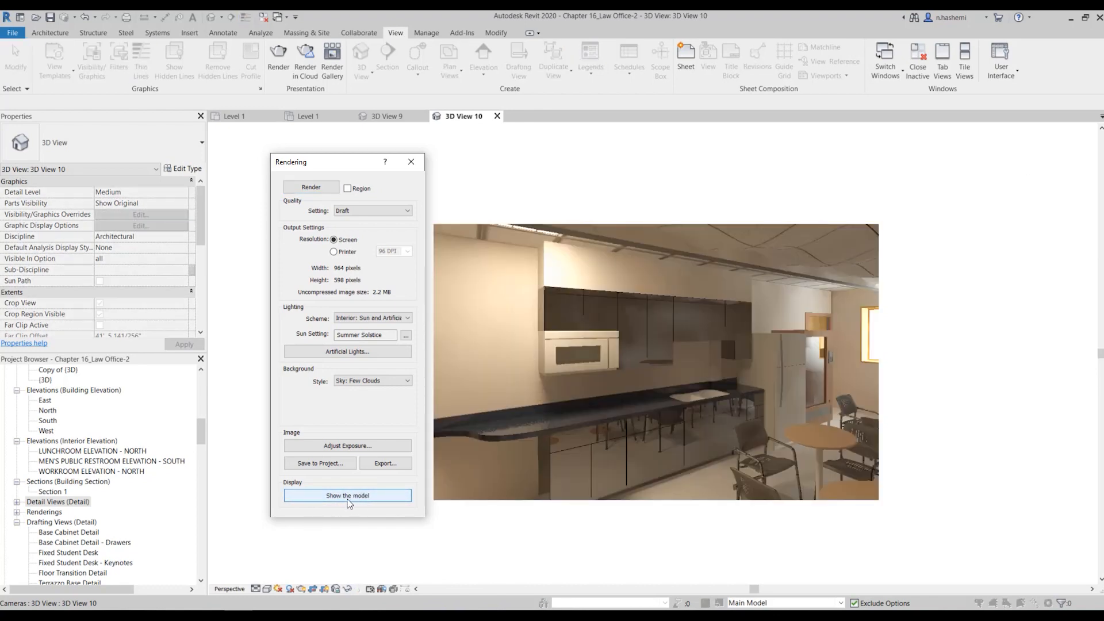
left_click(350, 500)
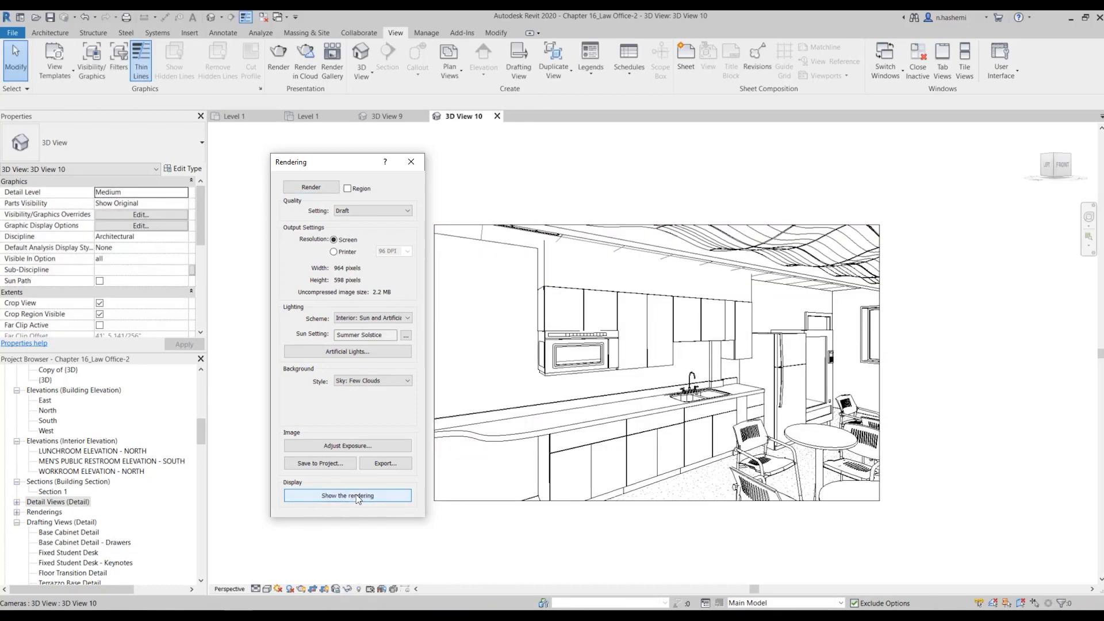
left_click(350, 500)
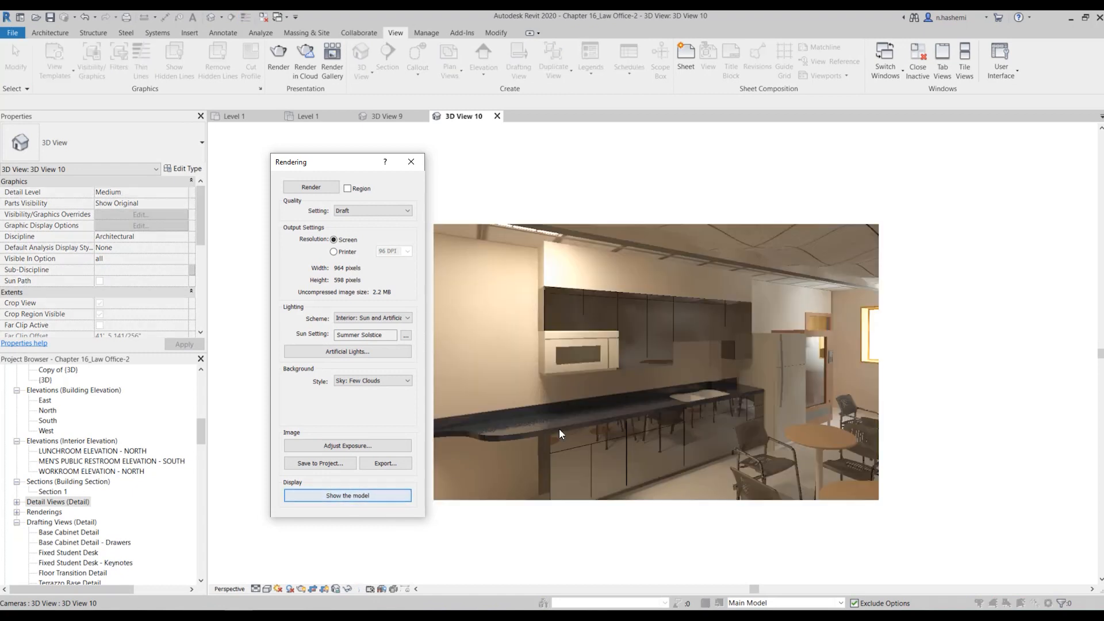
left_click(340, 501)
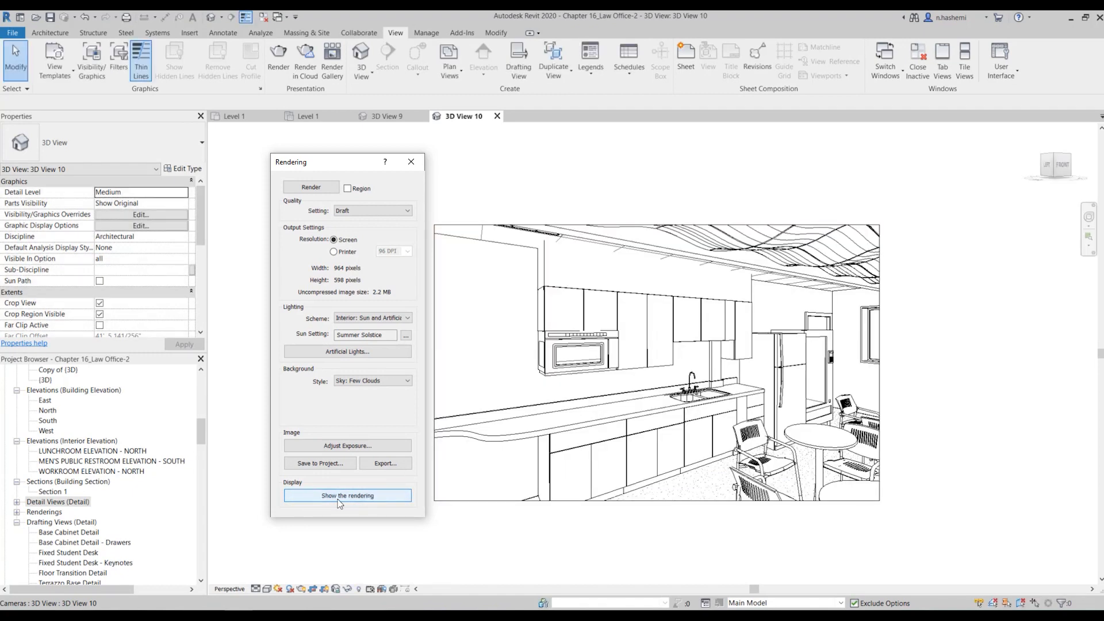
left_click(442, 525)
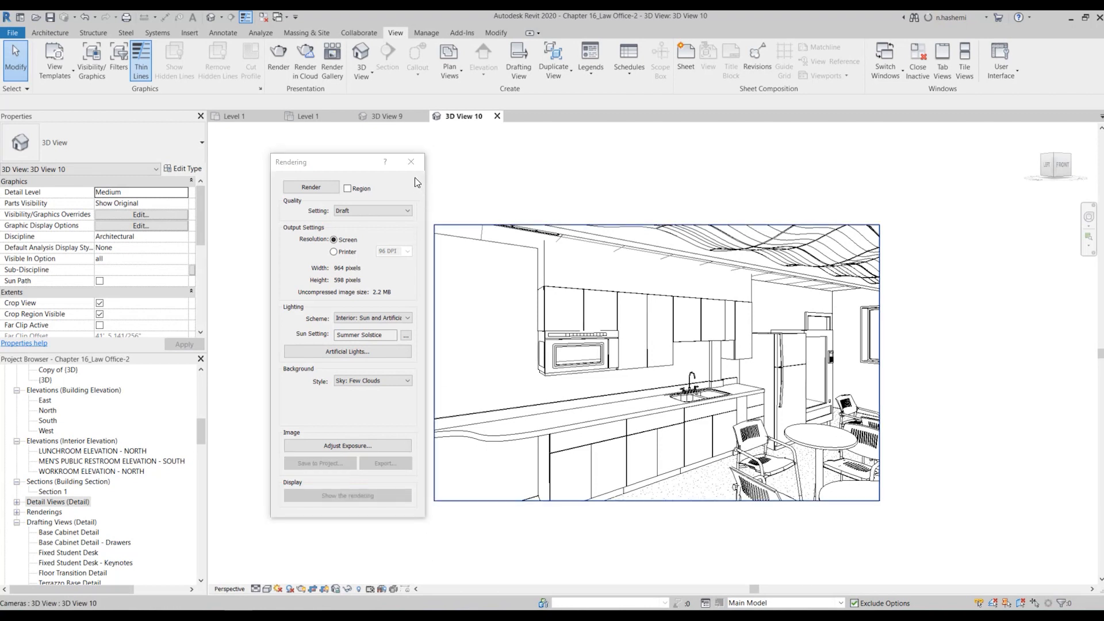
left_click(411, 162)
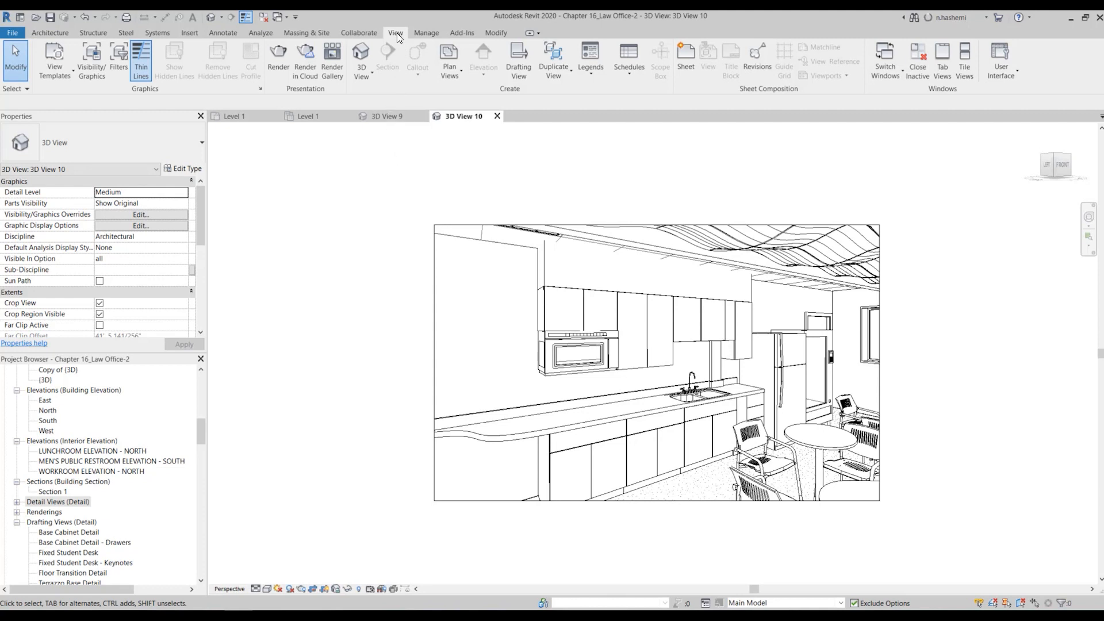
Start Render in Cloud for the lunchroom view and continue past the welcome information to its settings
left_click(303, 55)
left_click_drag(490, 204, 416, 176)
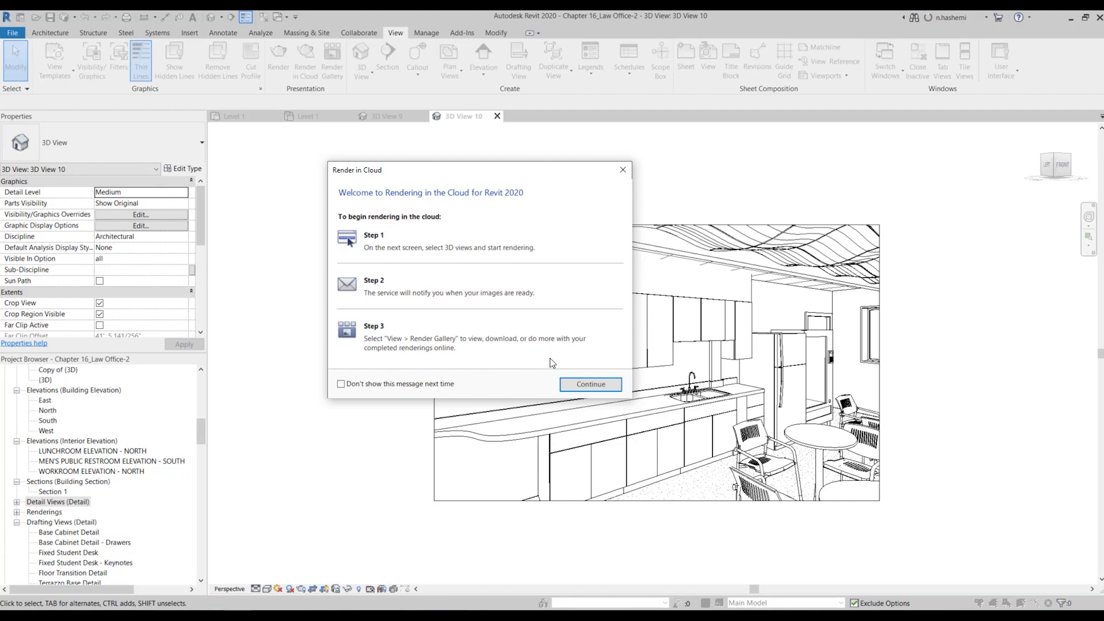
left_click(591, 386)
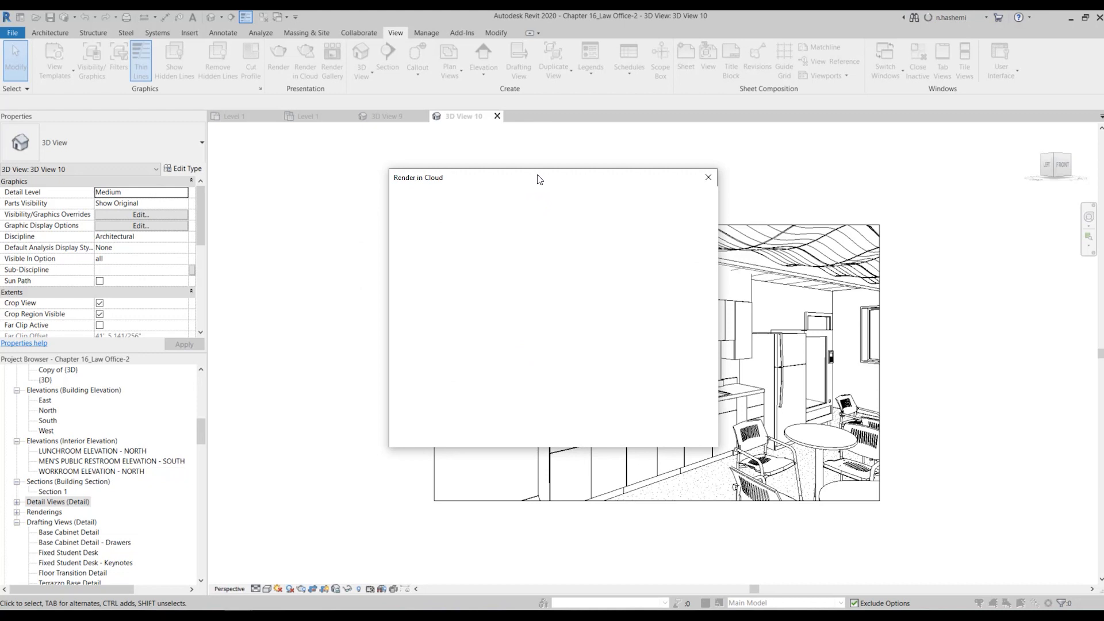
left_click_drag(527, 181, 485, 161)
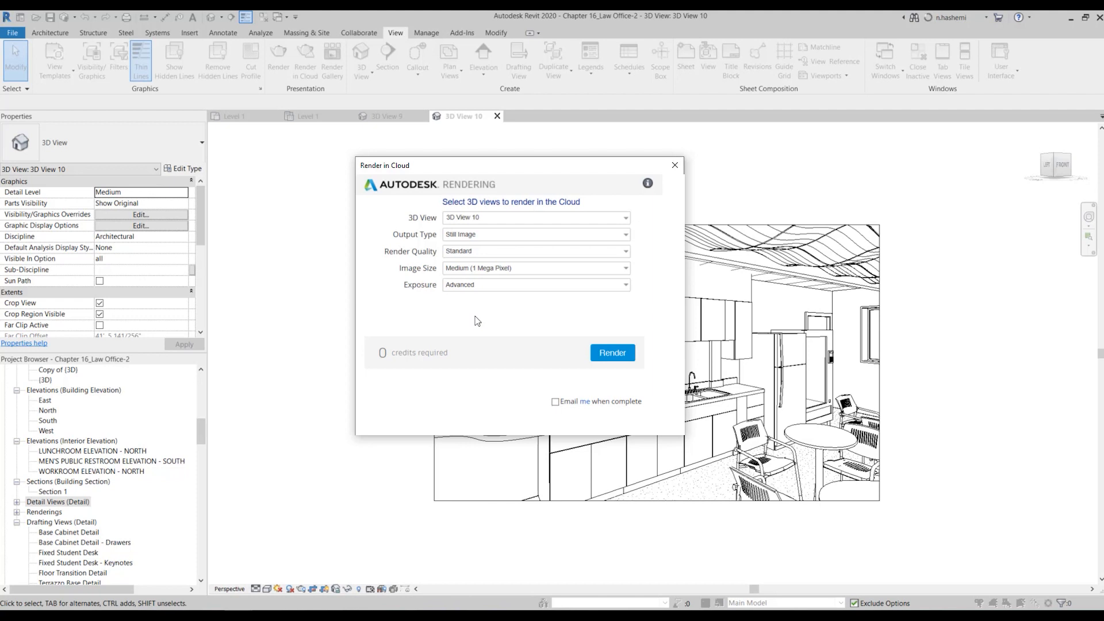
Render 3D View 10 in the cloud as a Still Image with Standard quality, Medium (1 Mega Pixel) size and Advanced exposure, accepting the missing images
left_click(615, 222)
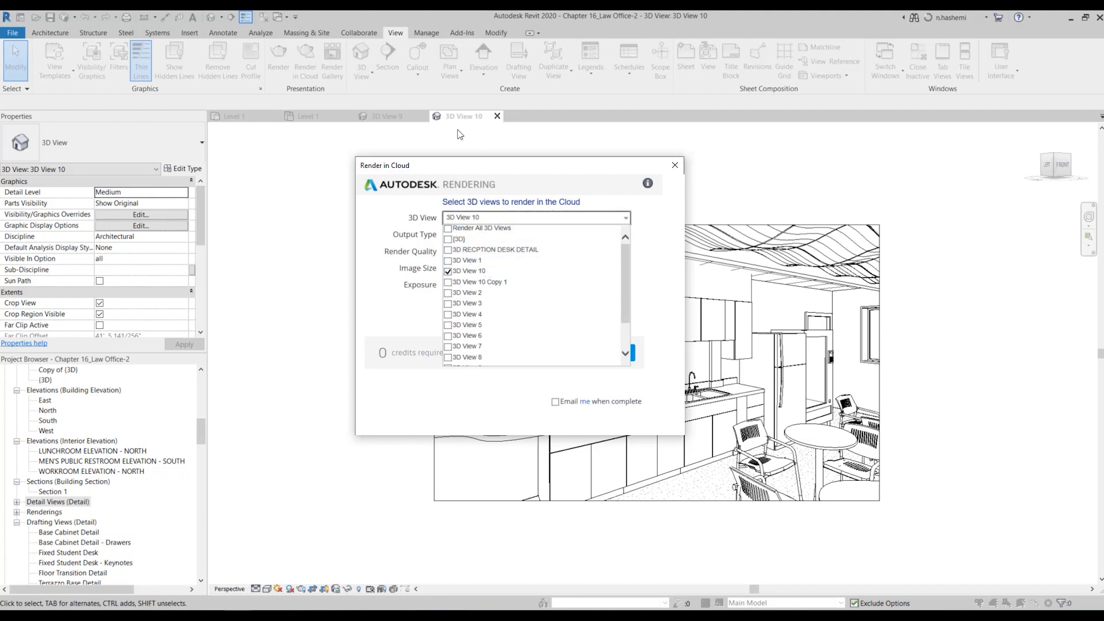
left_click(647, 220)
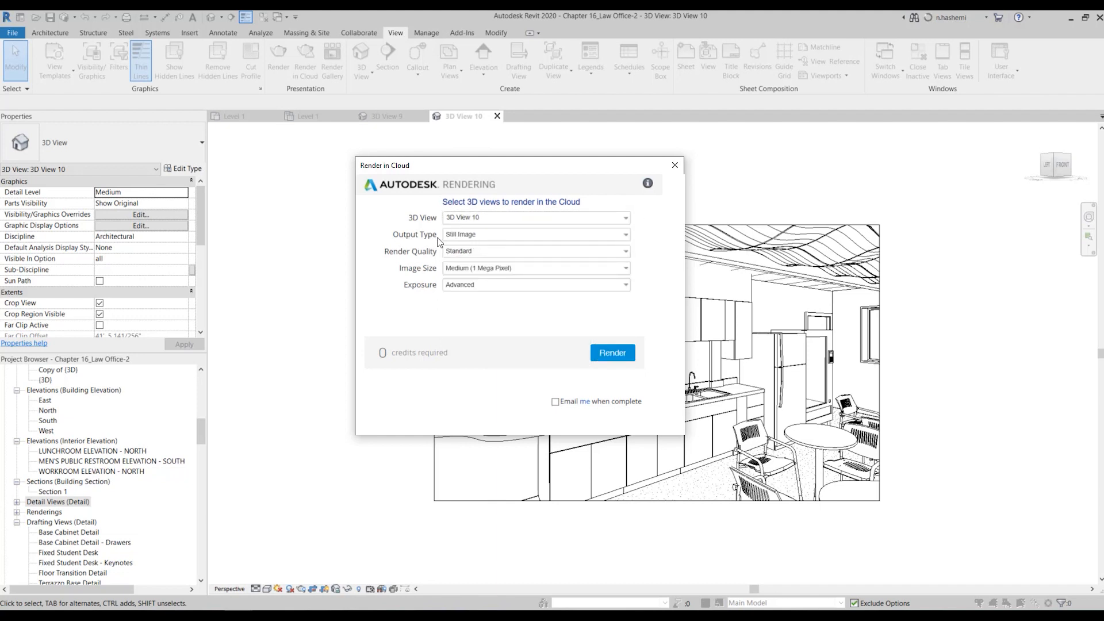
left_click(474, 236)
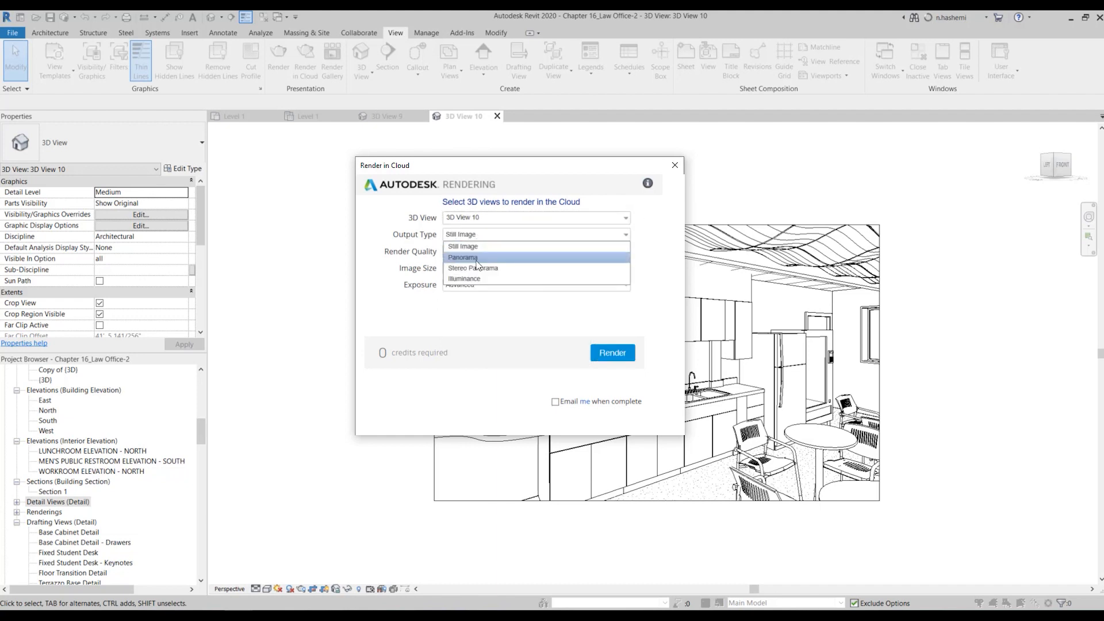
left_click(492, 232)
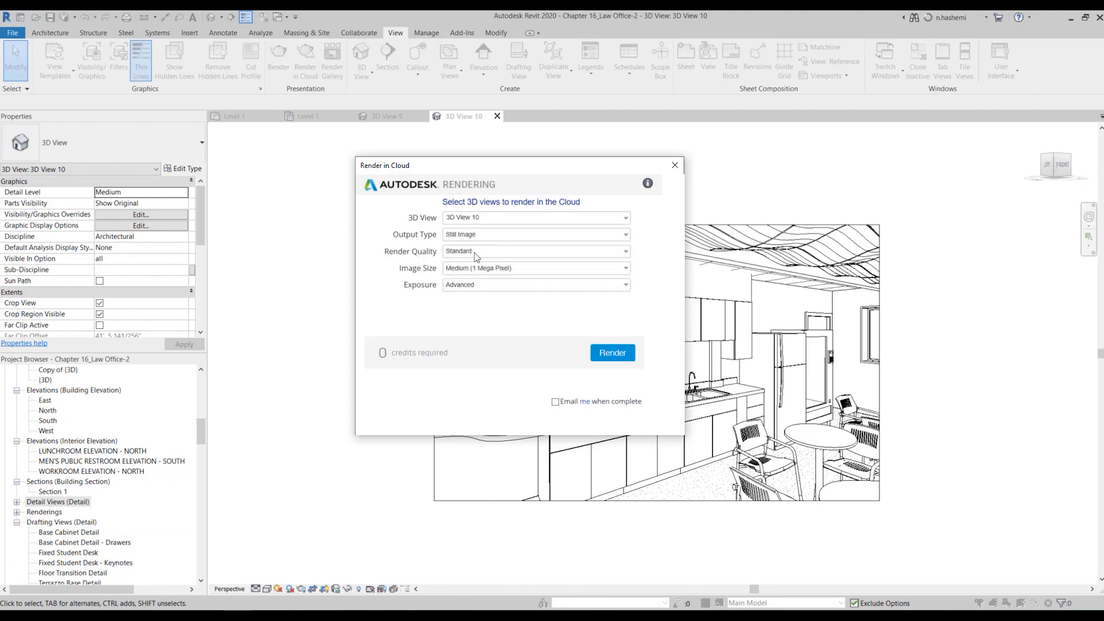
left_click(477, 254)
left_click(460, 263)
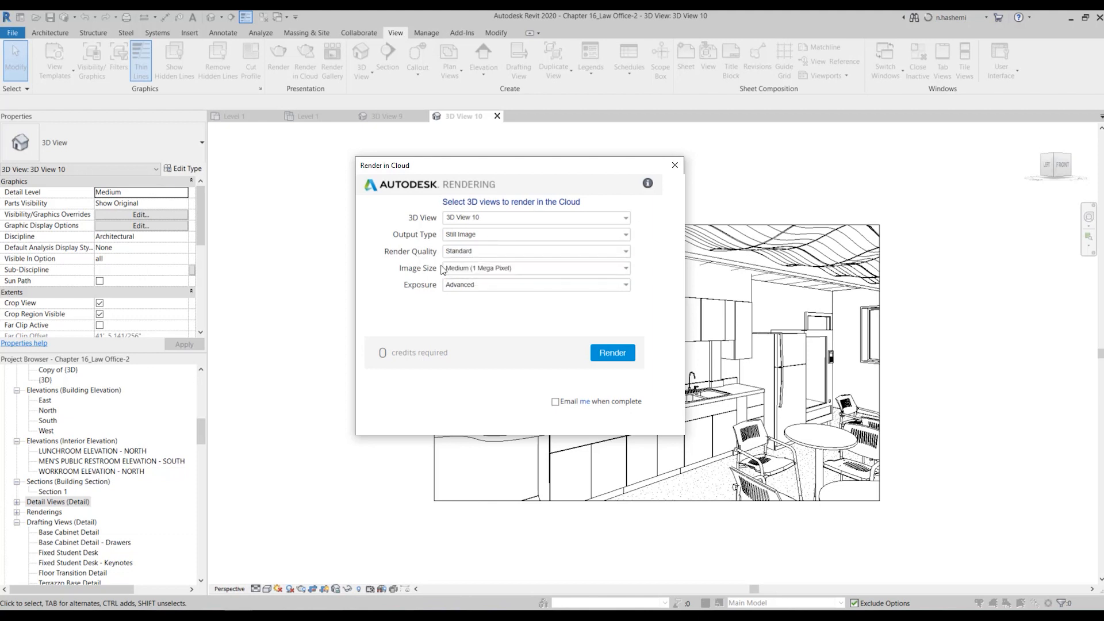
left_click(488, 286)
left_click(488, 287)
left_click(614, 353)
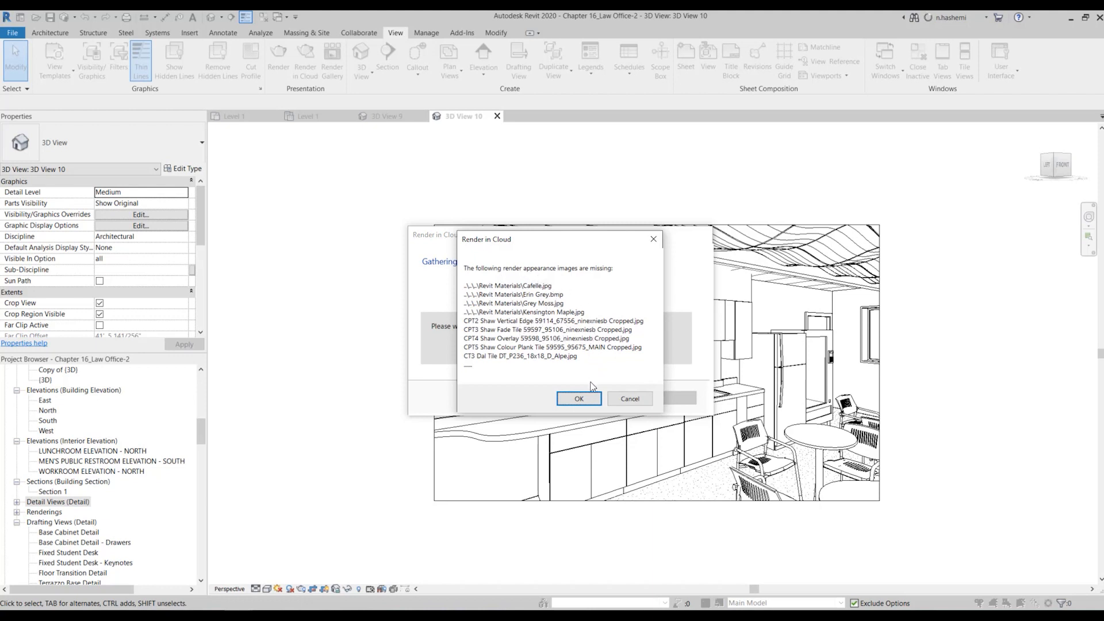
left_click(579, 399)
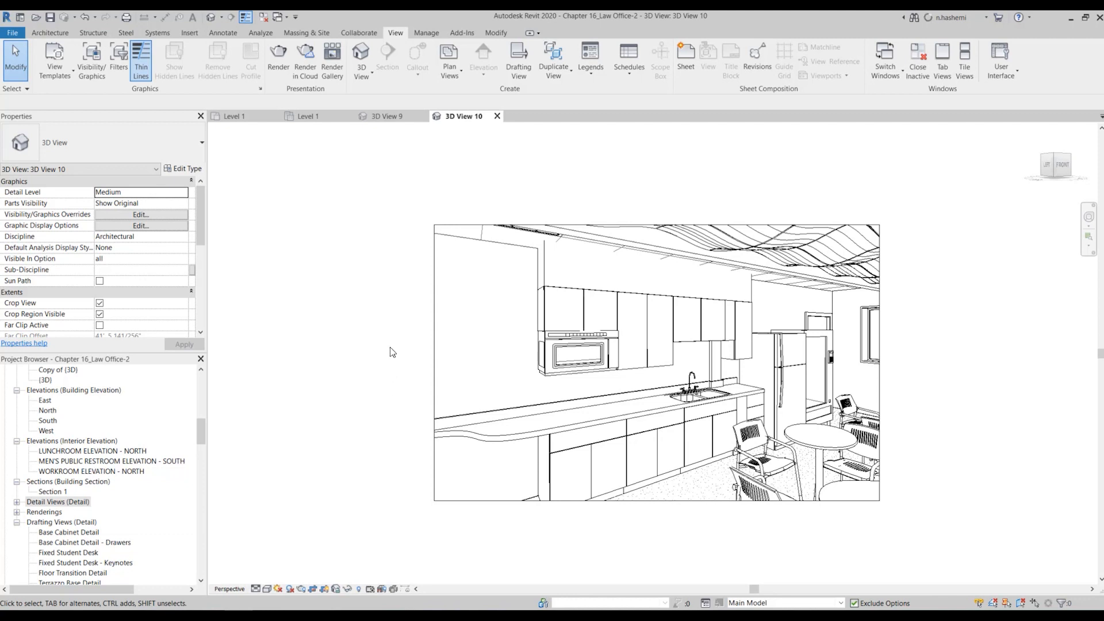
Open the Render Gallery in the browser and view the finished rendering of Chapter 16_Law Office.rvt
left_click(332, 72)
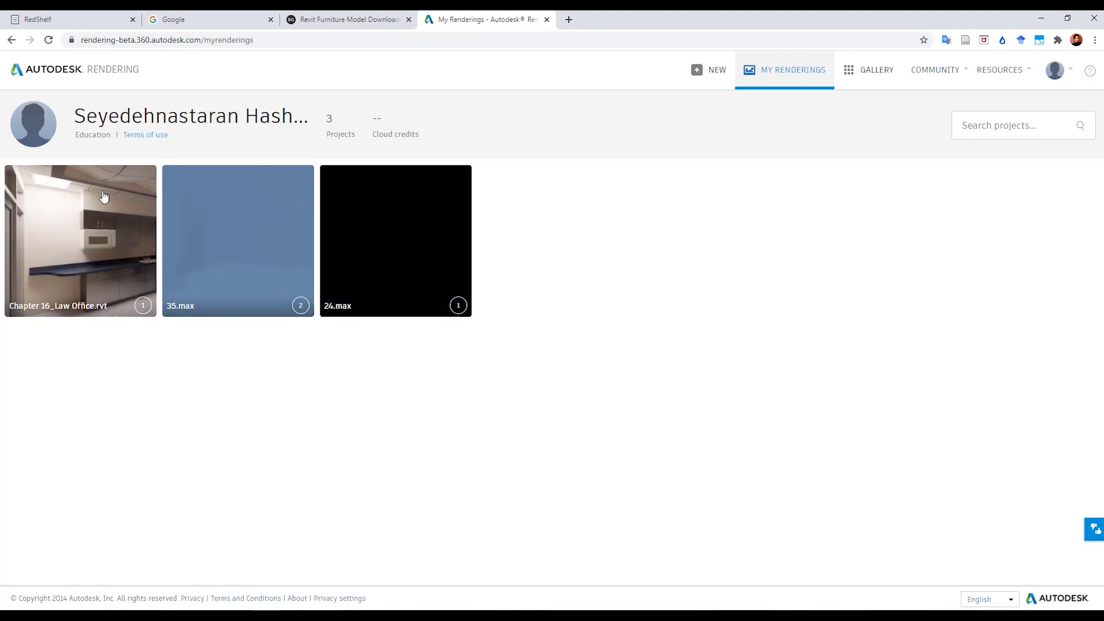
mouse_move(136, 209)
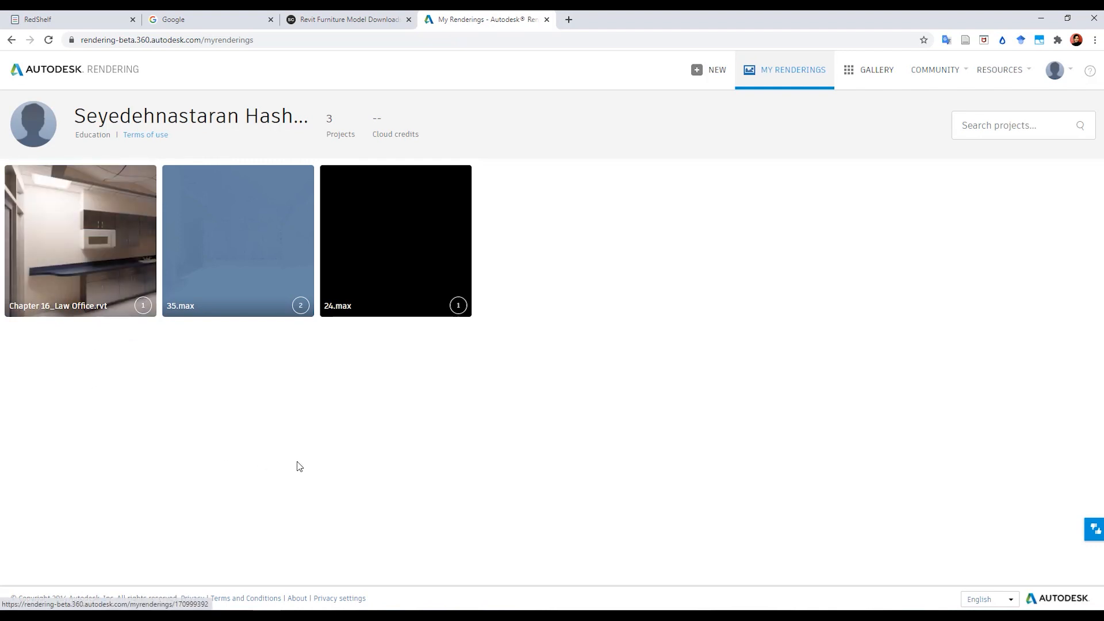
left_click(107, 240)
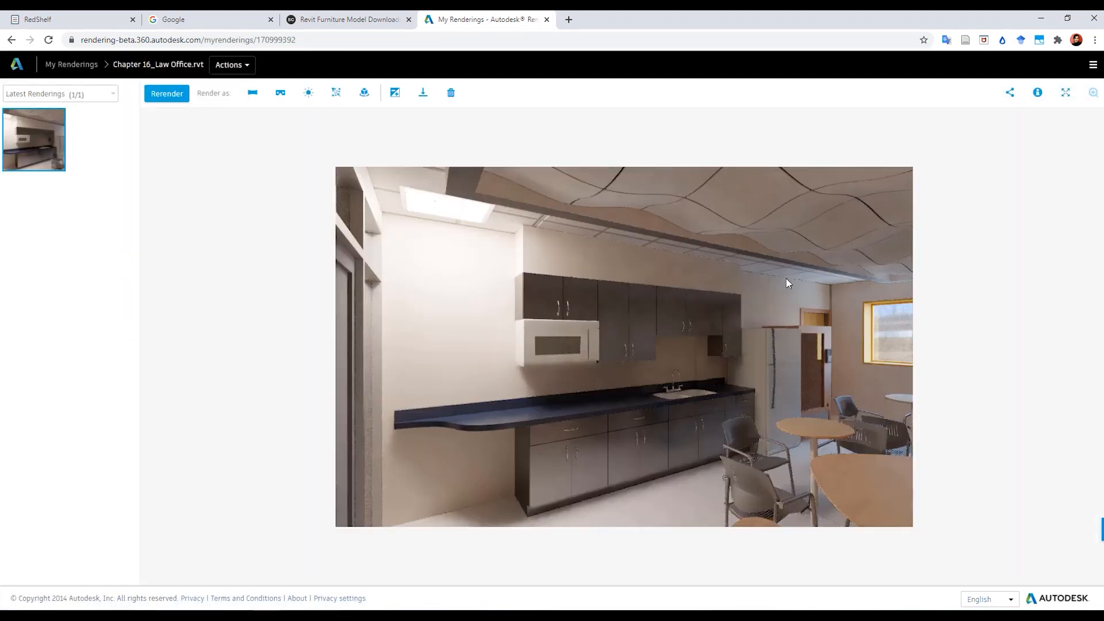
Check the download formats offered for the cloud rendering, close the list and return to Revit
left_click(1040, 21)
left_click(424, 95)
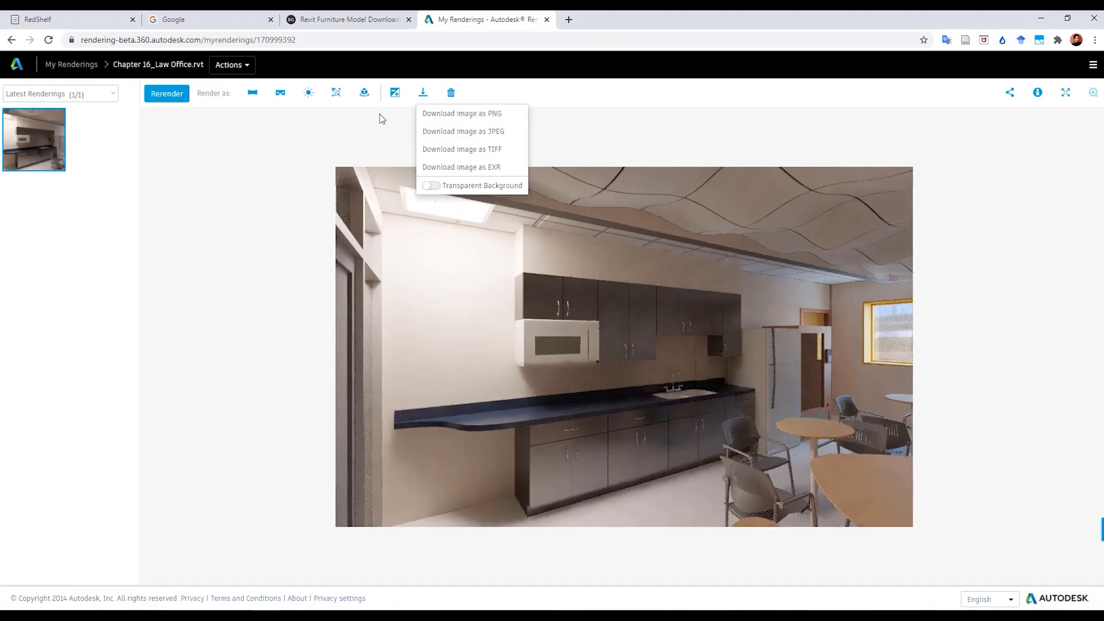
left_click(665, 122)
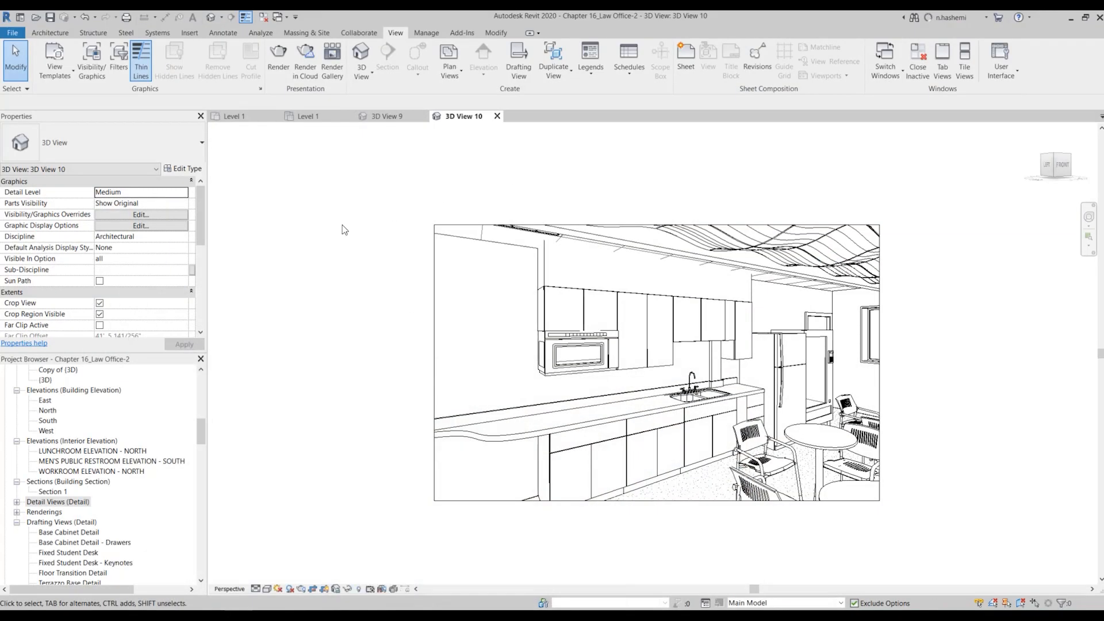
Open the default {3D} view of the whole building and enable its section box
scroll(98, 253, "down", 5)
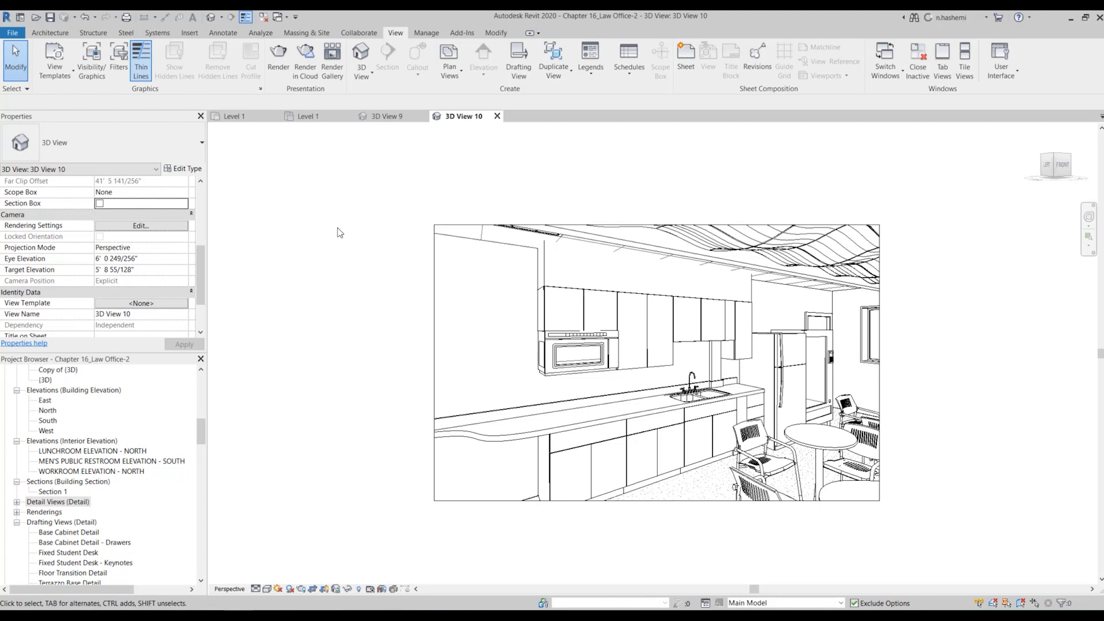
left_click(214, 18)
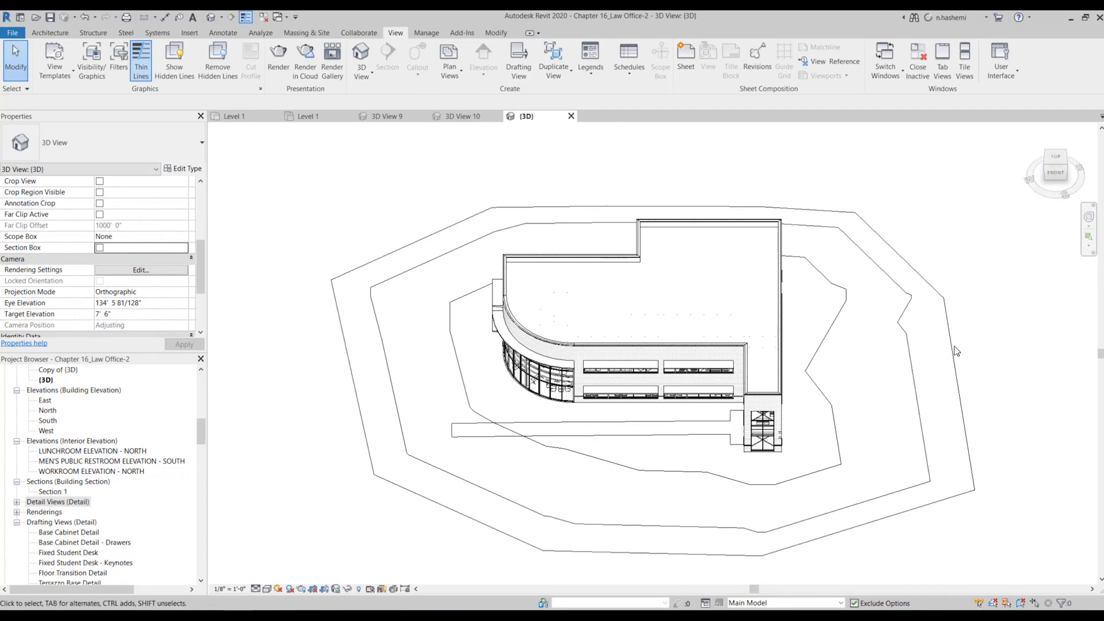
middle_click_drag(972, 368, 849, 390, "shift")
middle_click_drag(636, 456, 678, 460, "shift")
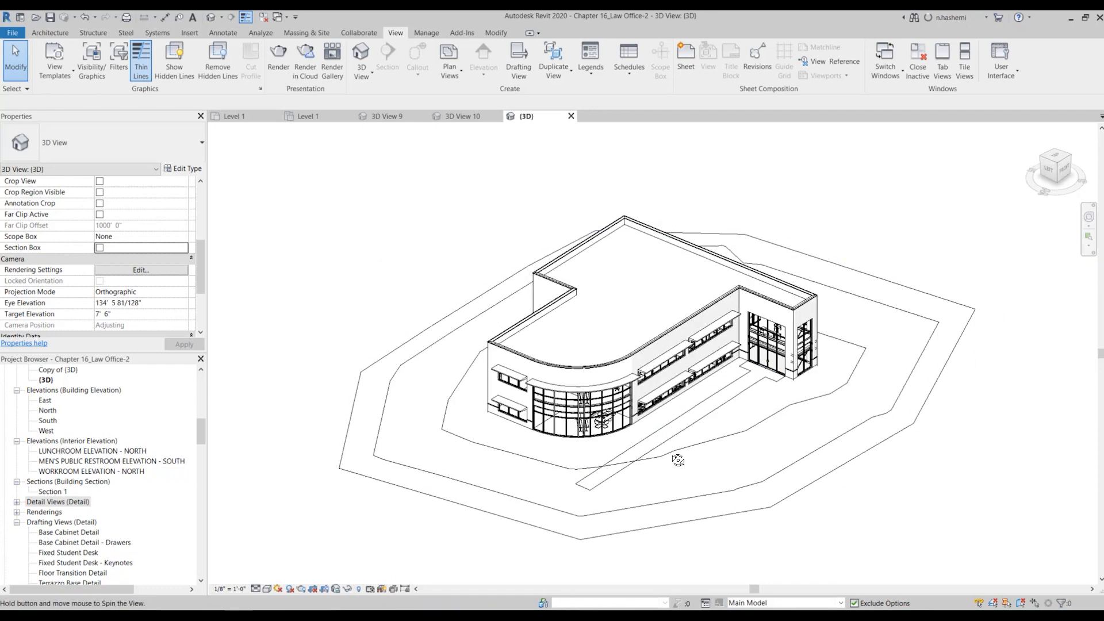
scroll(619, 395, "up", 1)
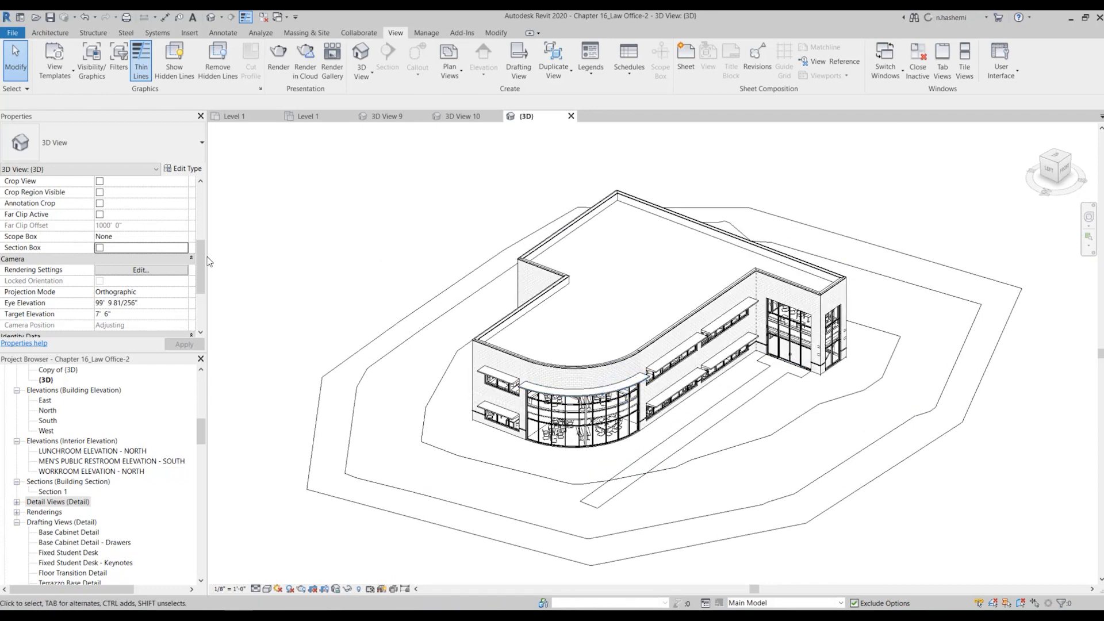
scroll(69, 287, "up", 5)
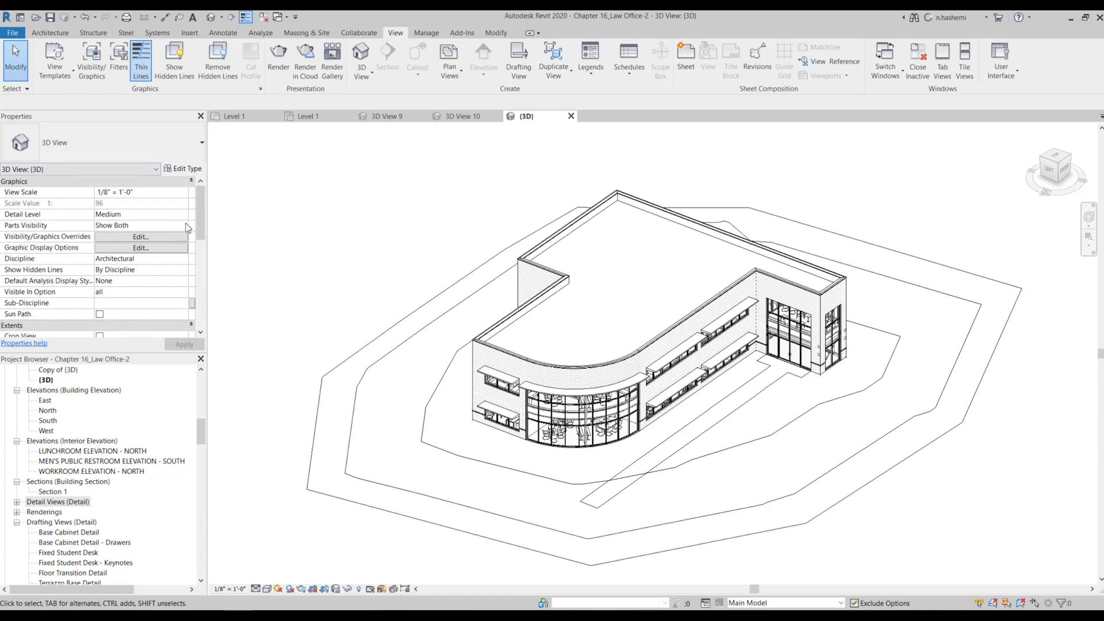
scroll(198, 227, "down", 3)
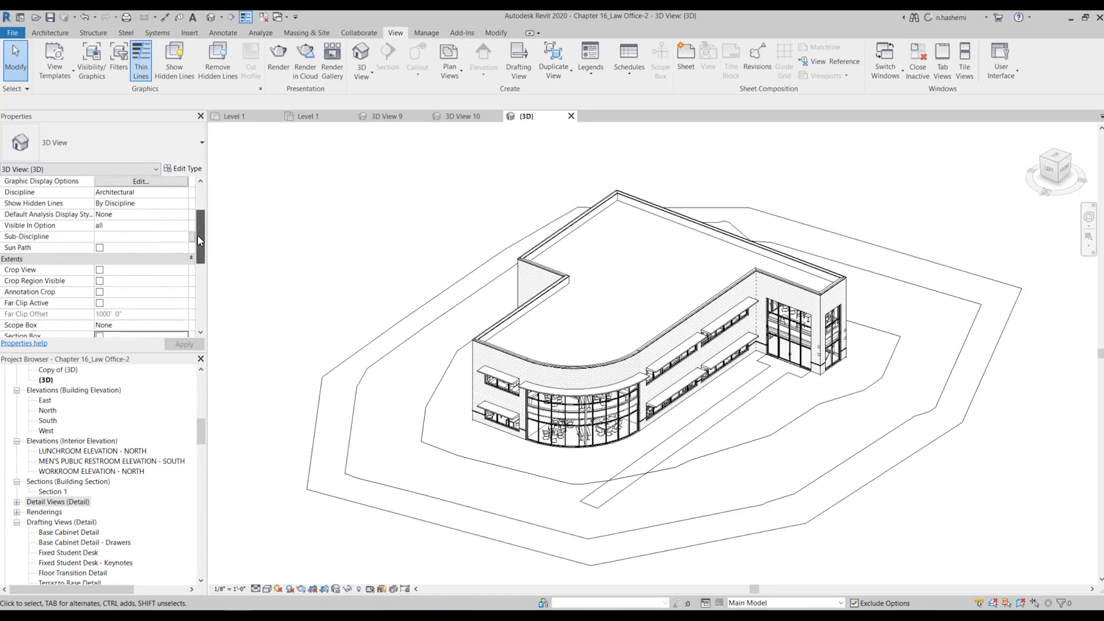
left_click_drag(198, 240, 198, 243)
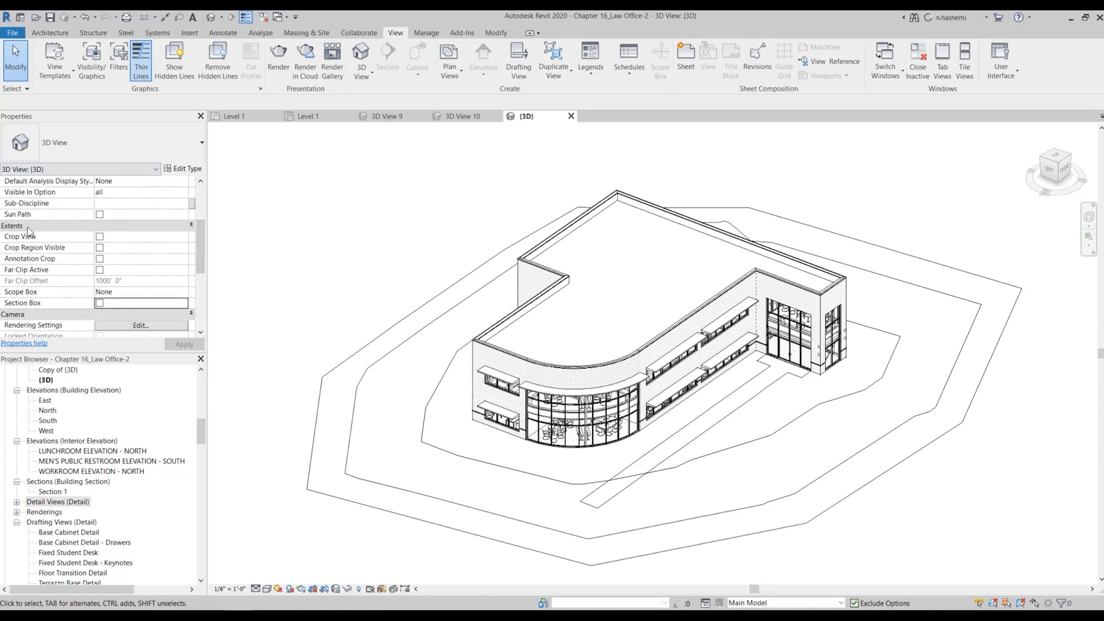
scroll(190, 253, "down", 3)
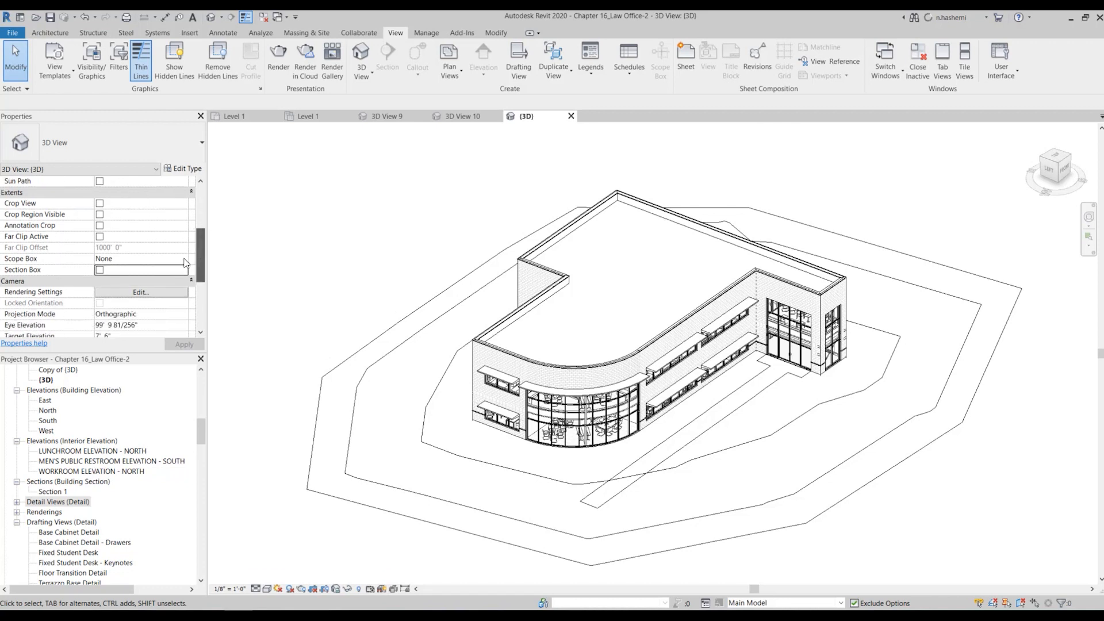
left_click(100, 270)
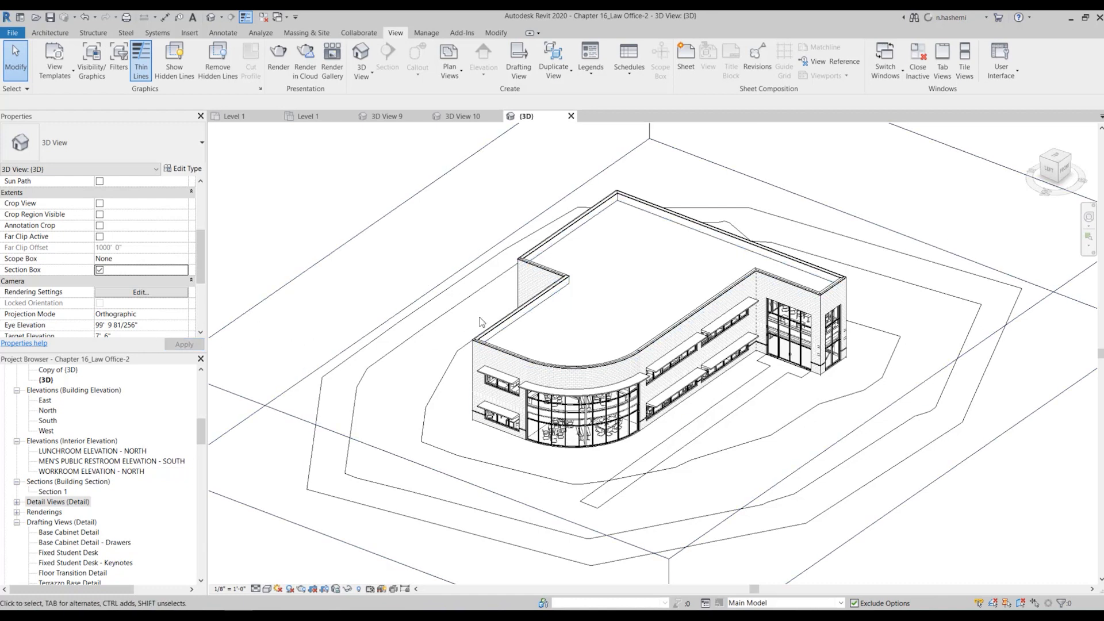
Select the section box around the site and lower its upper face to cut off the roof and expose the upper floor
scroll(482, 322, "down", 4)
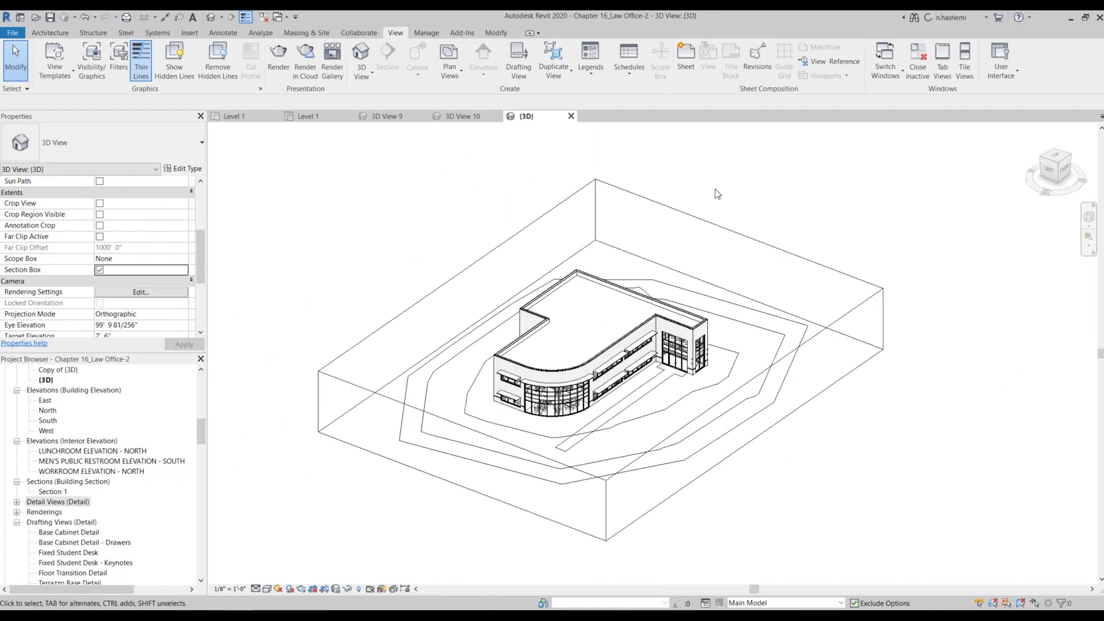
left_click(816, 395)
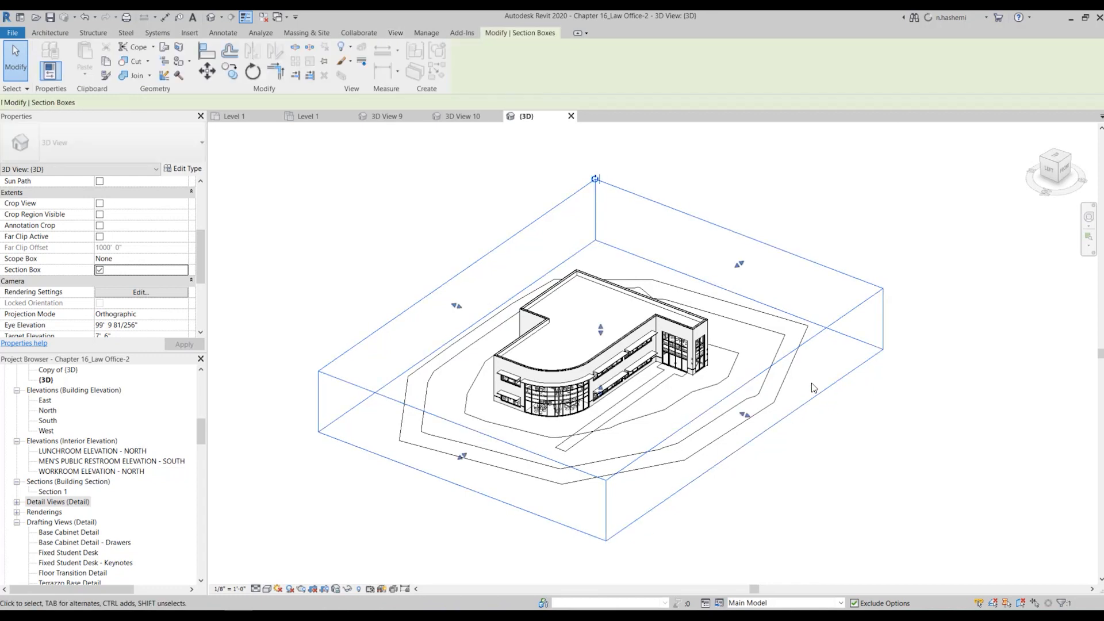
scroll(605, 340, "up", 1)
scroll(605, 339, "up", 2)
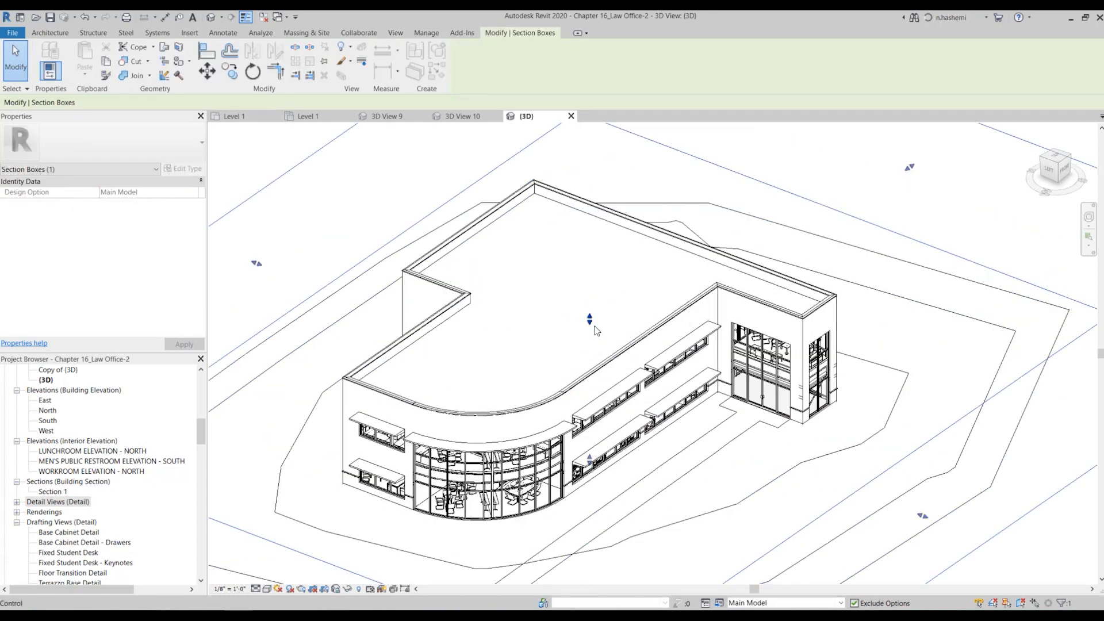
left_click_drag(589, 320, 593, 357)
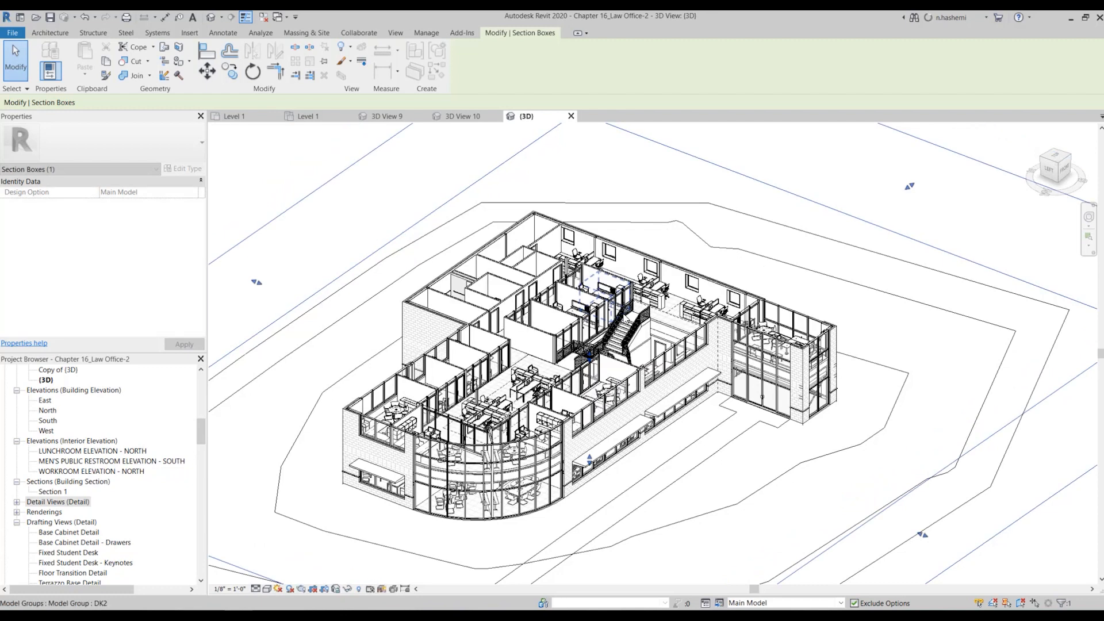
Examine the exposed upper-floor rooms, stair and furniture from a steeper angle, close up and as a whole
scroll(624, 317, "down", 1)
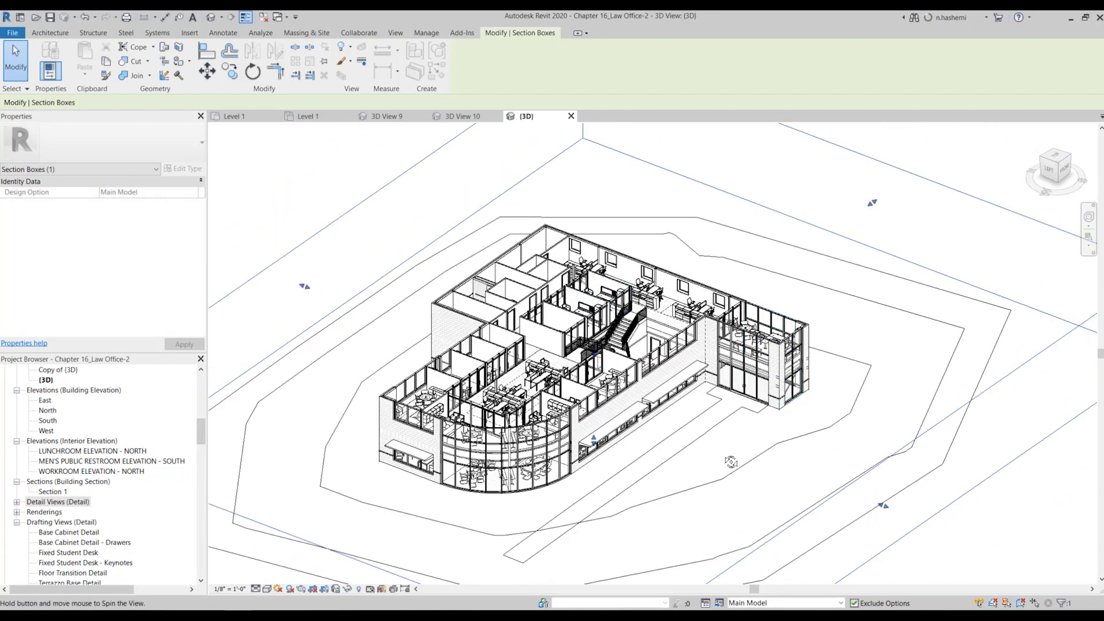
middle_click_drag(800, 405, 739, 496, "shift")
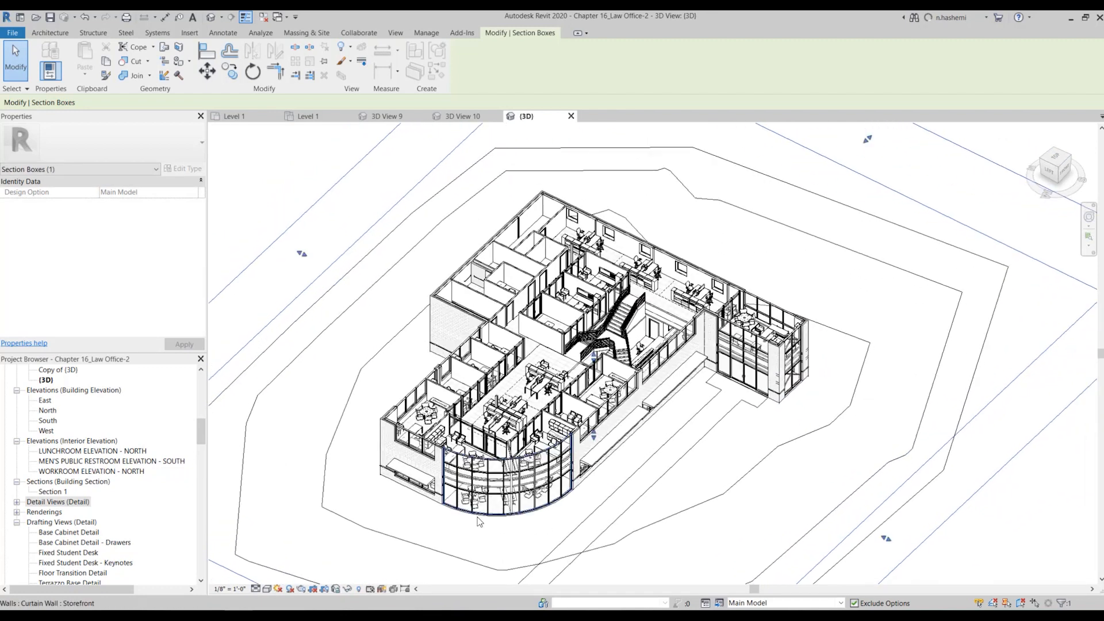
scroll(478, 522, "up", 1)
scroll(575, 497, "up", 3)
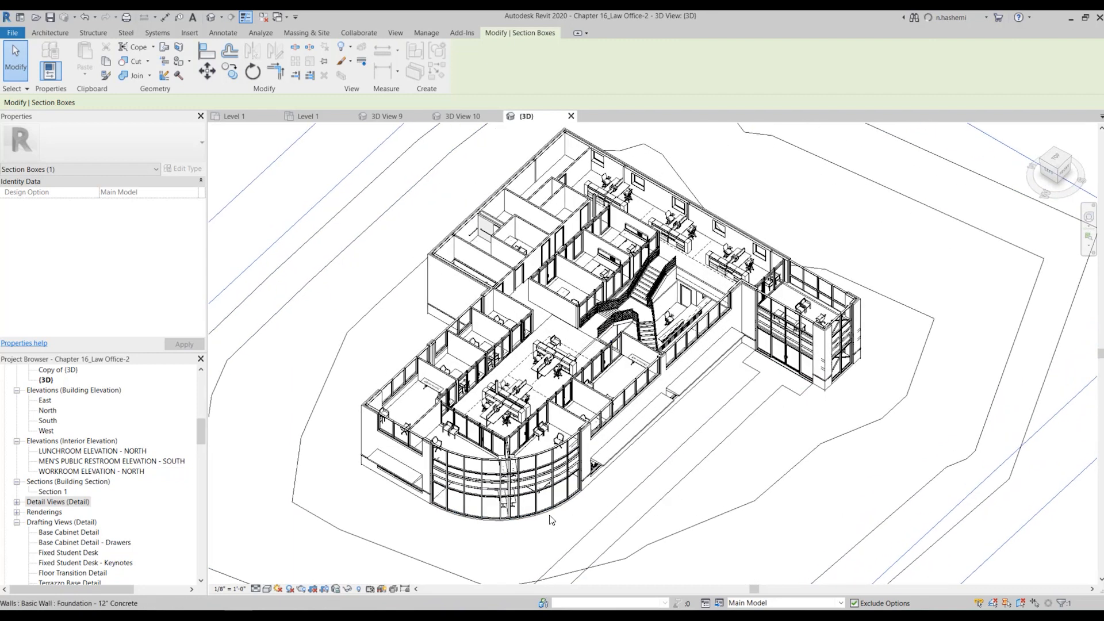
scroll(646, 509, "down", 4)
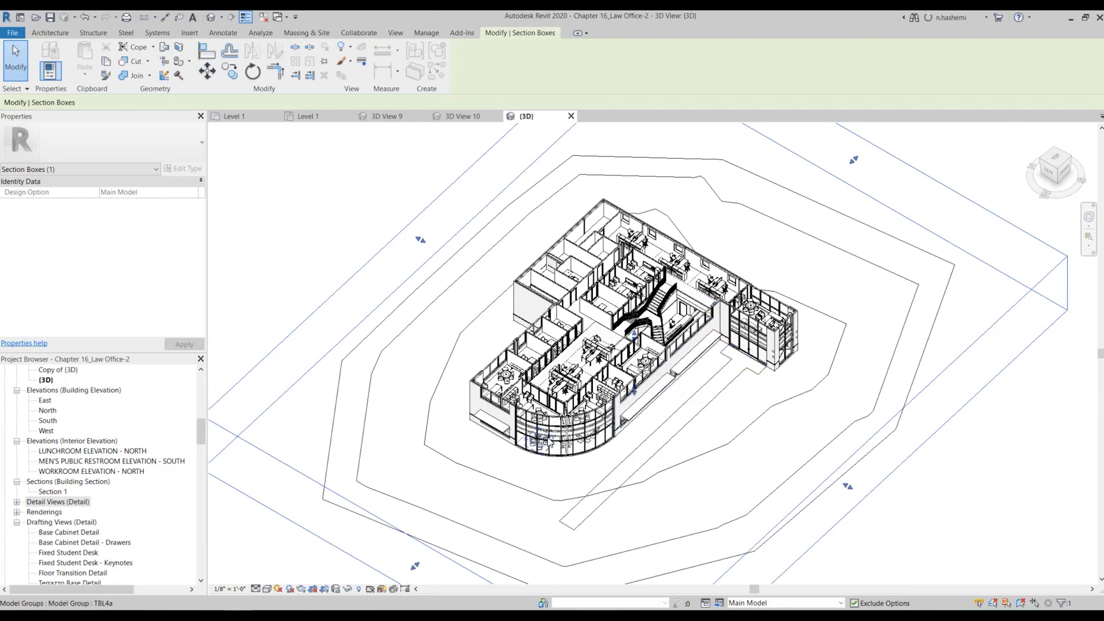
scroll(577, 453, "up", 4)
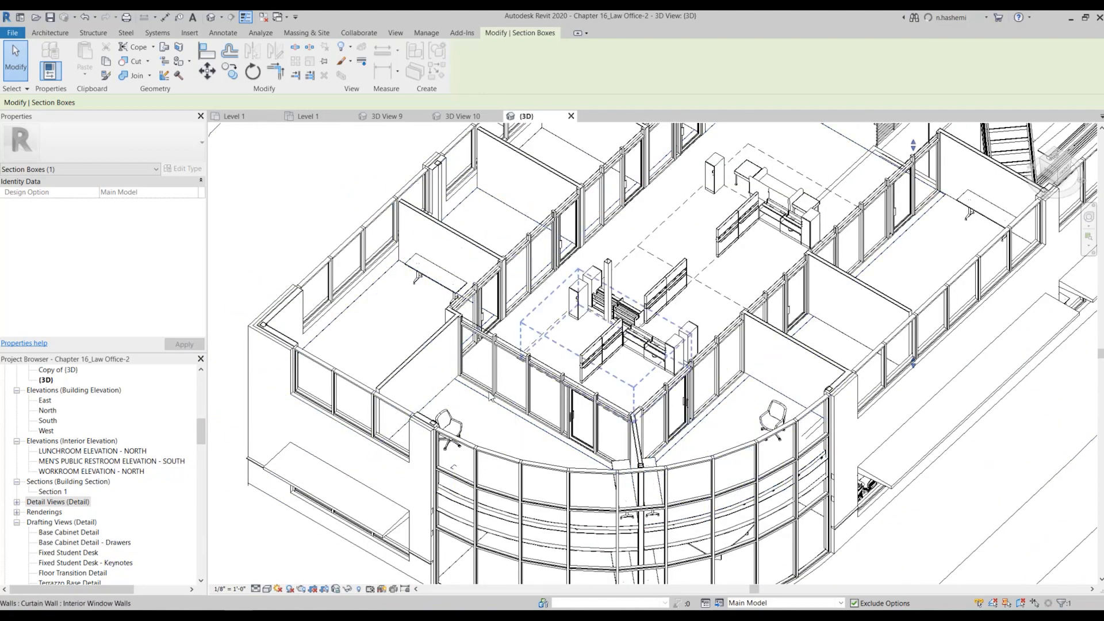
scroll(575, 452, "down", 4)
scroll(557, 386, "down", 3)
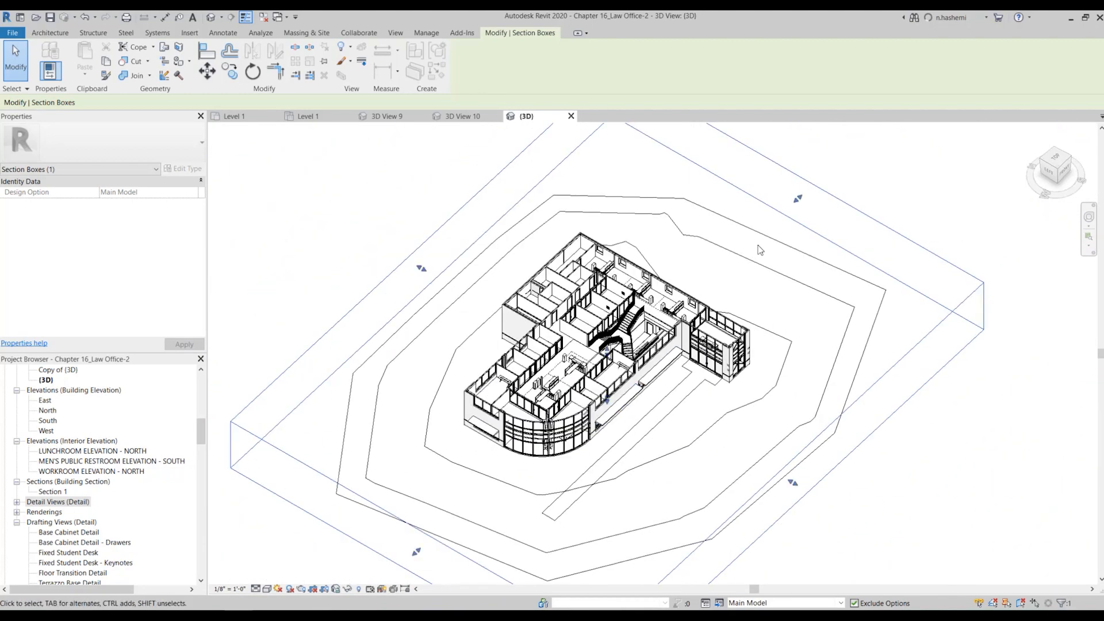
left_click_drag(762, 235, 645, 346)
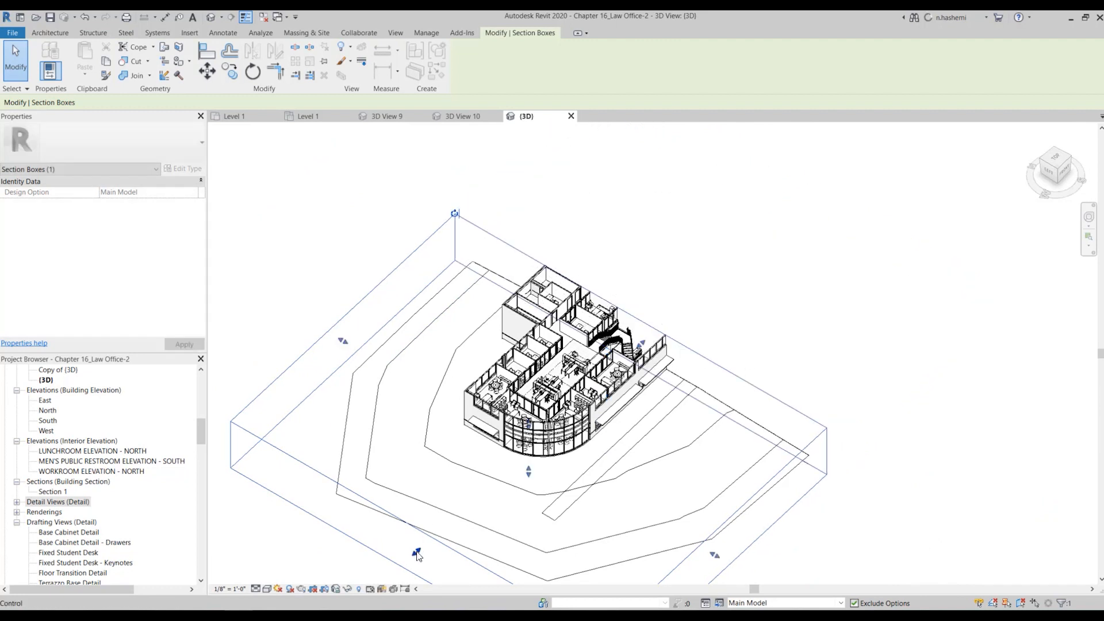
left_click_drag(417, 553, 599, 417)
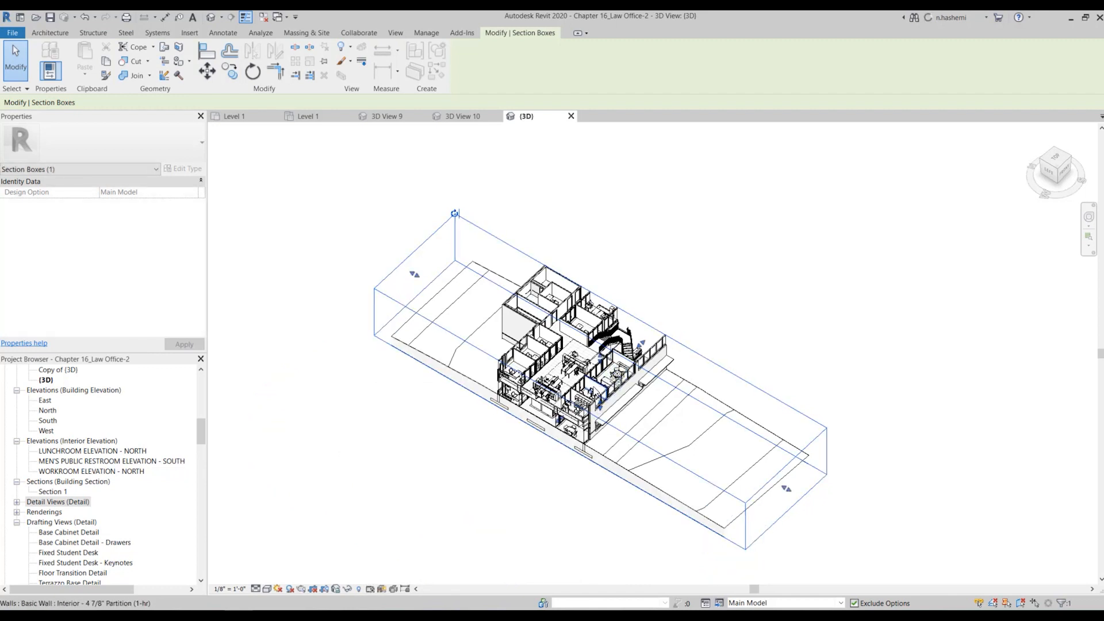
key("ctrl+z")
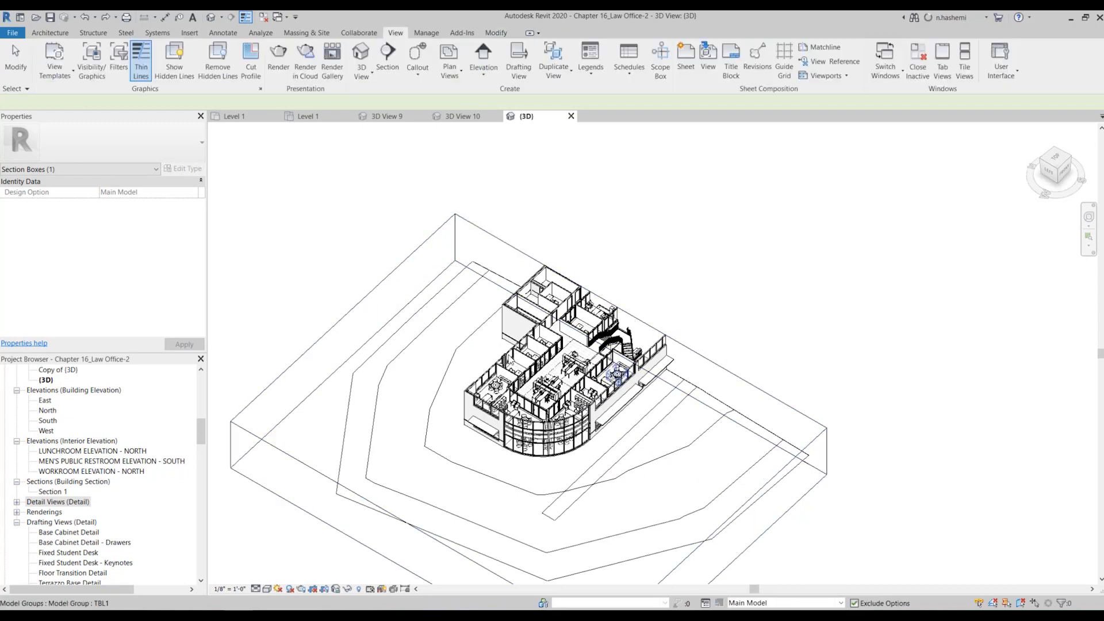
key("ctrl+z")
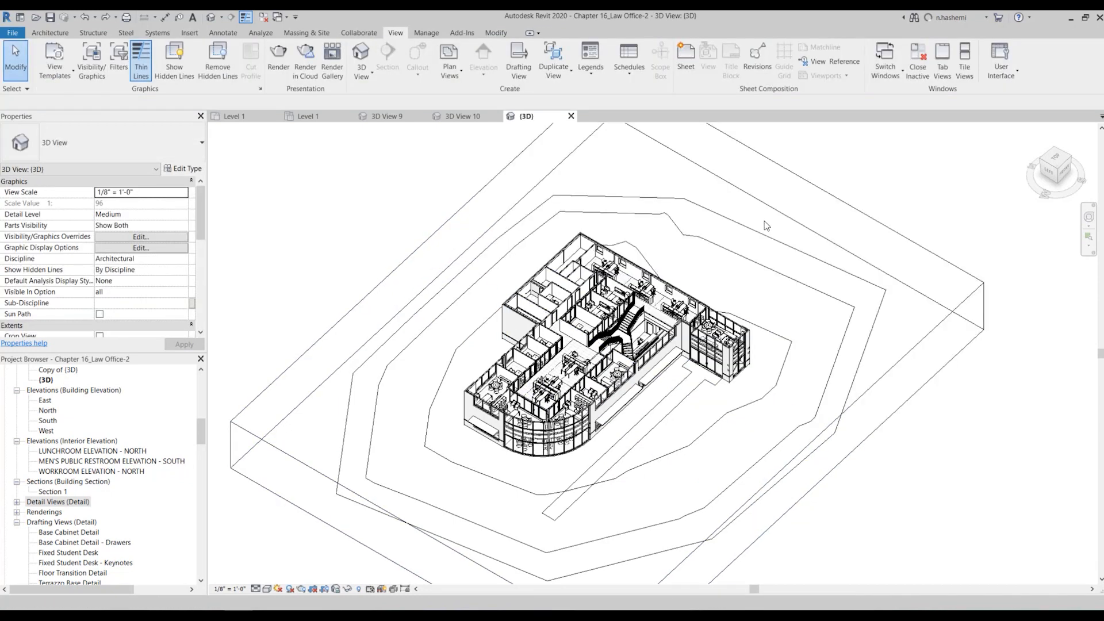
Pull the four vertical sides of the section box inward to surround the building closely without cutting into it
left_click(793, 196)
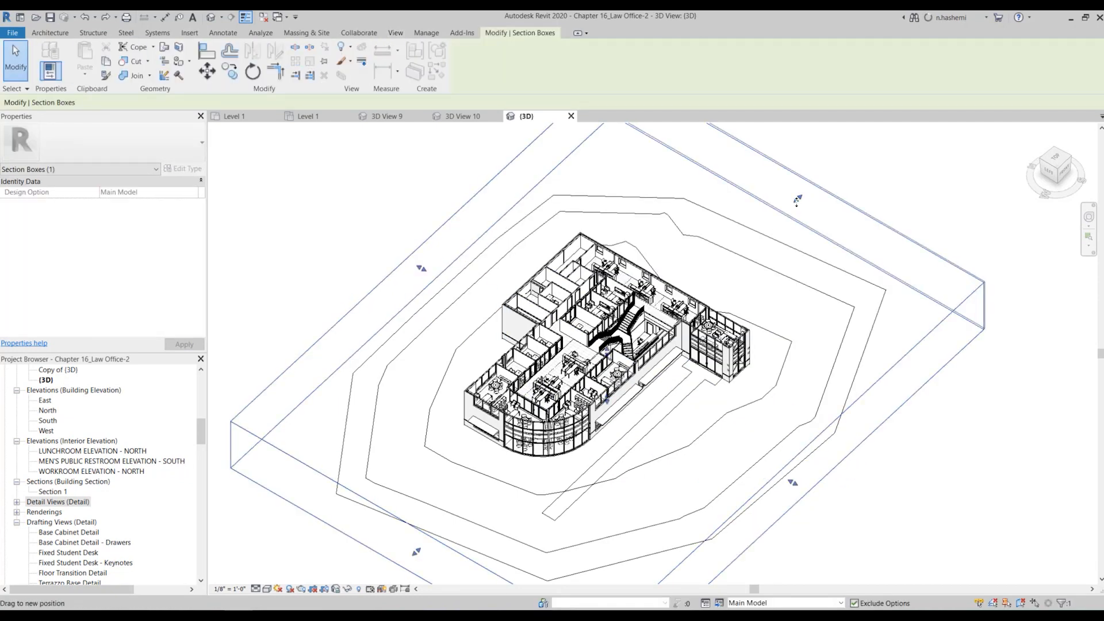
left_click_drag(718, 271, 718, 272)
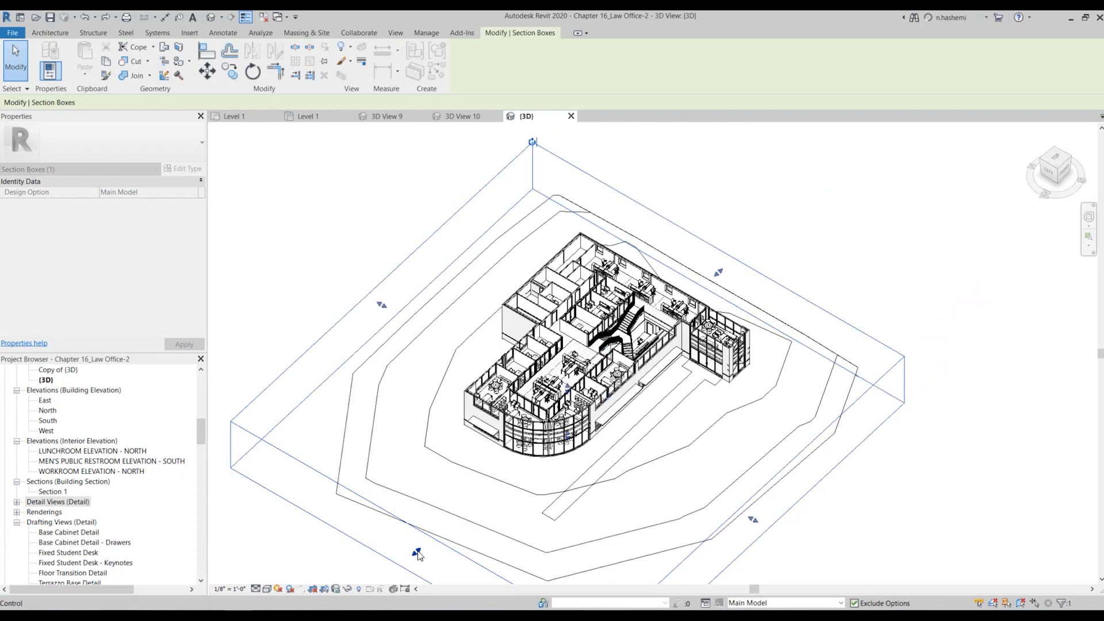
left_click_drag(456, 513, 549, 427)
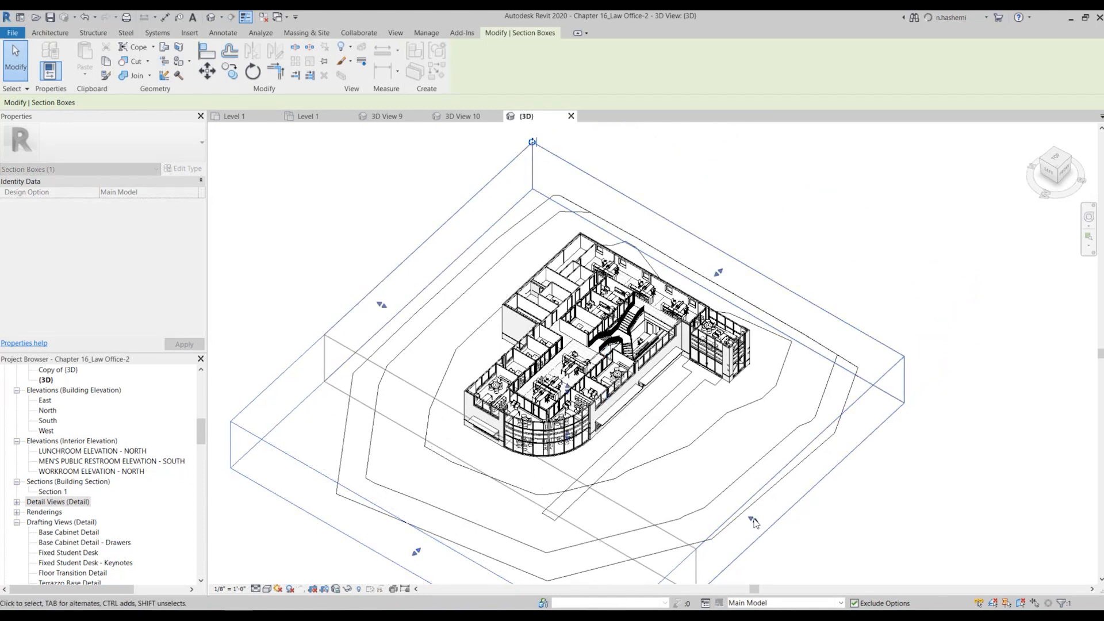
left_click_drag(792, 489, 690, 424)
mouse_move(431, 266)
left_mouse_down()
mouse_move(479, 285)
mouse_move(446, 274)
left_mouse_up()
left_click(356, 250)
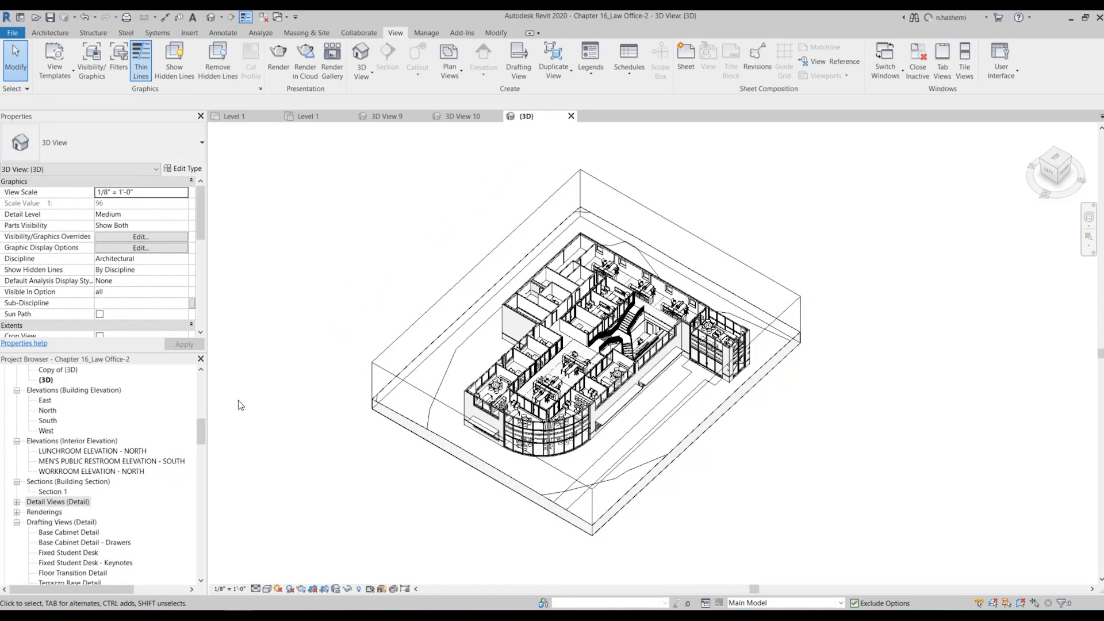
Duplicate the {3D} view
left_click_drag(201, 431, 206, 417)
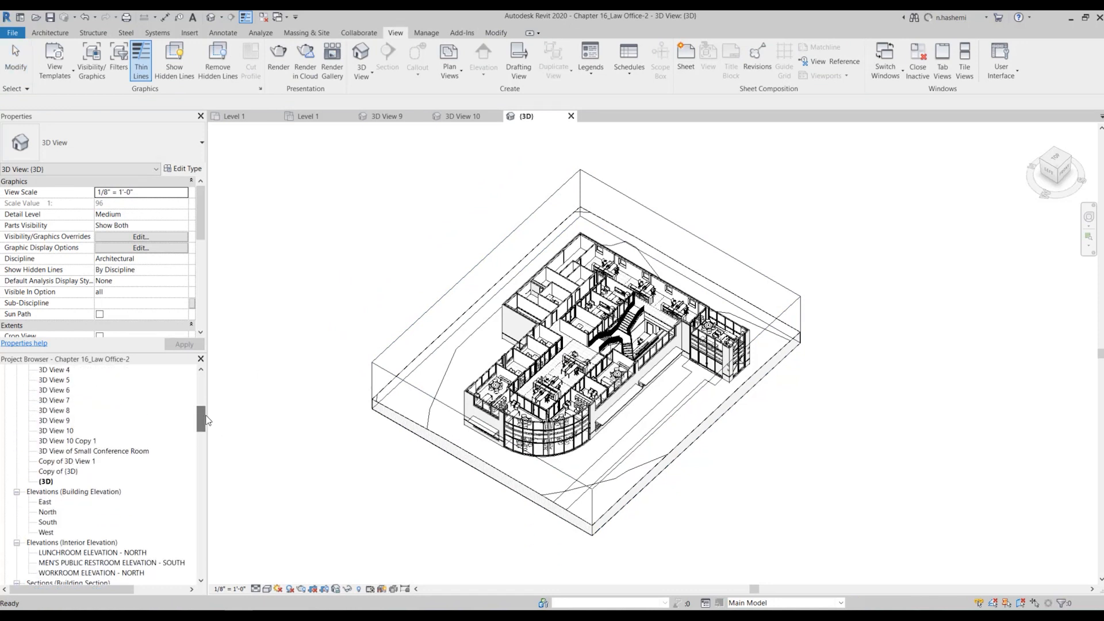
left_click(45, 482)
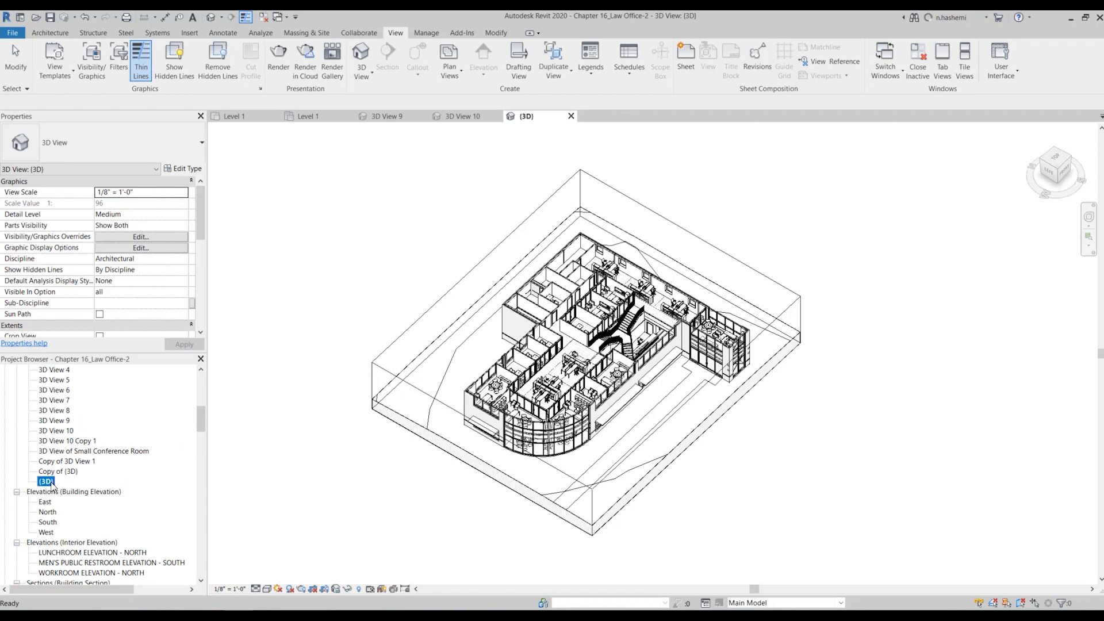
right_click(51, 483)
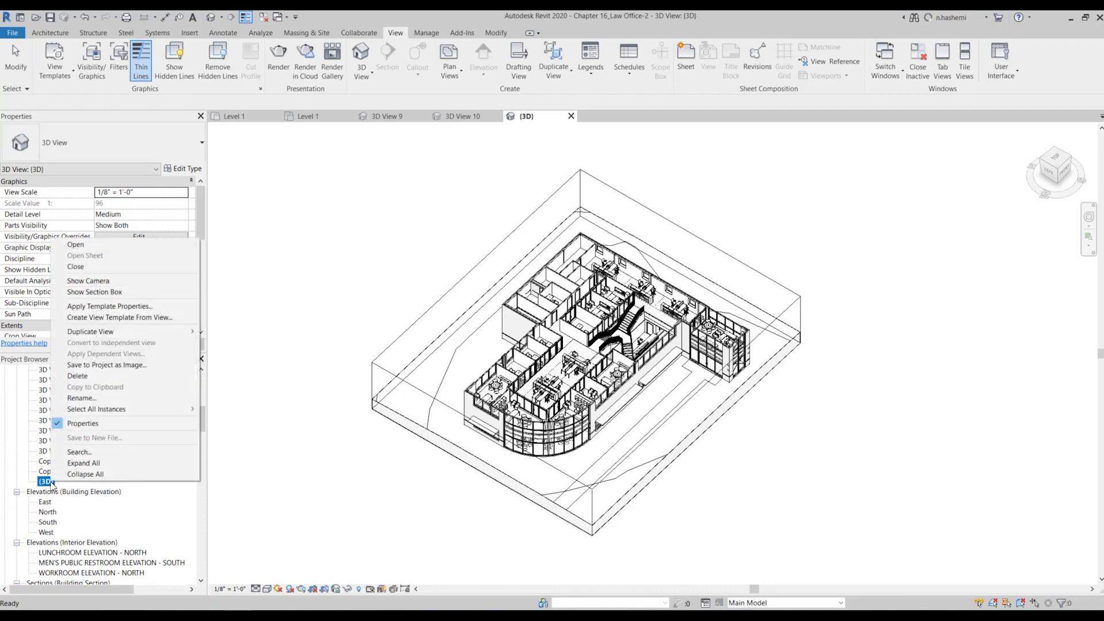
mouse_move(178, 332)
left_click(228, 332)
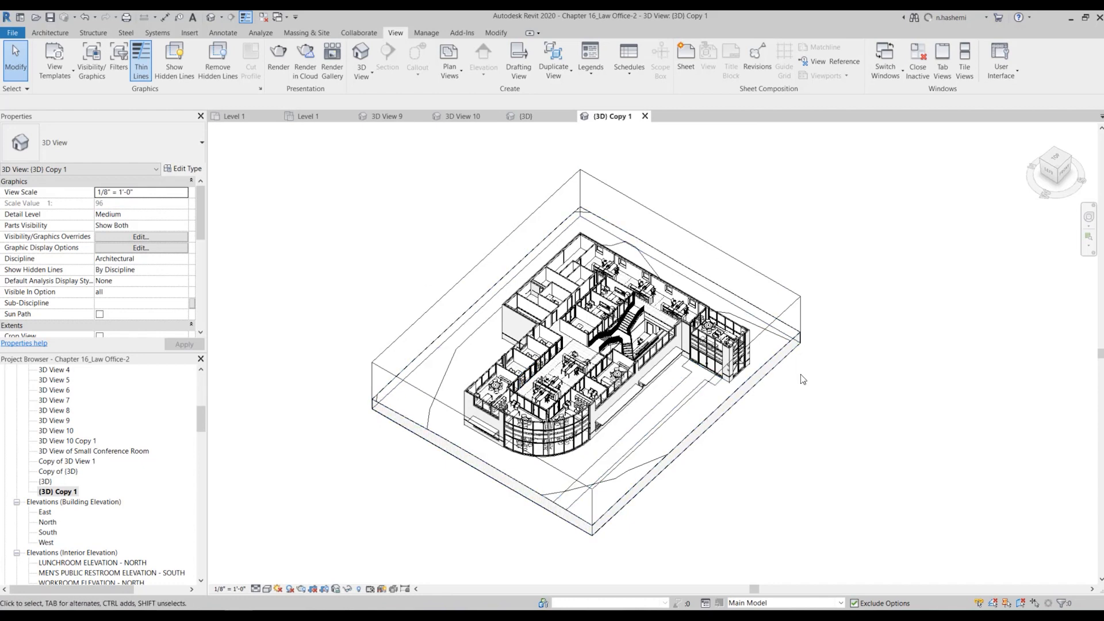
Save the copied view's orientation and lock it, then switch its hidden-line display to a filled color visual style
scroll(772, 413, "up", 1)
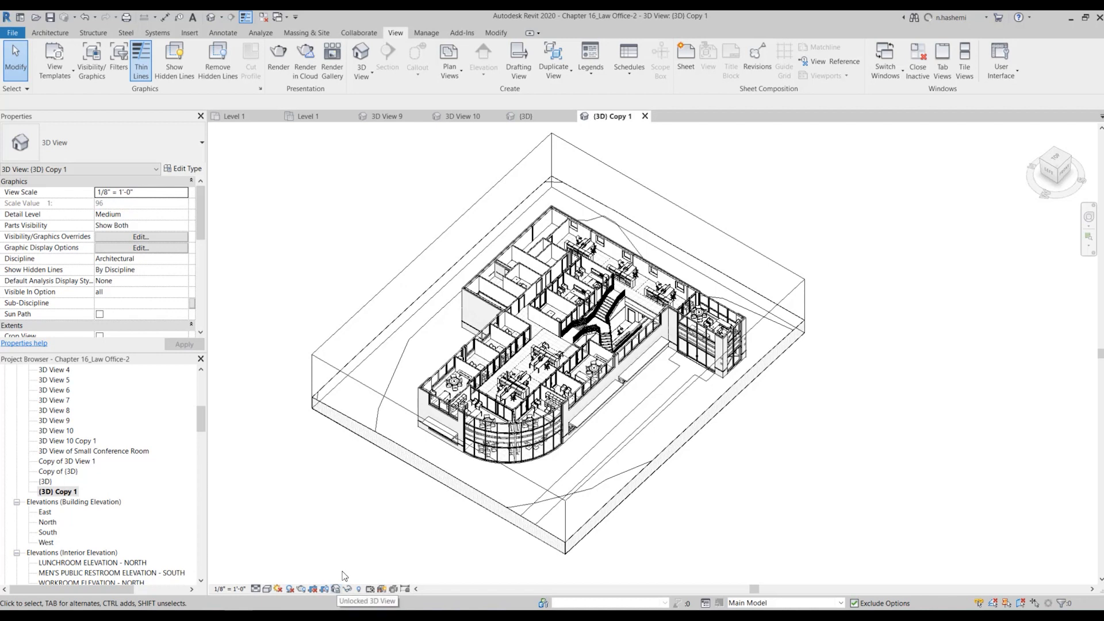
left_click(336, 589)
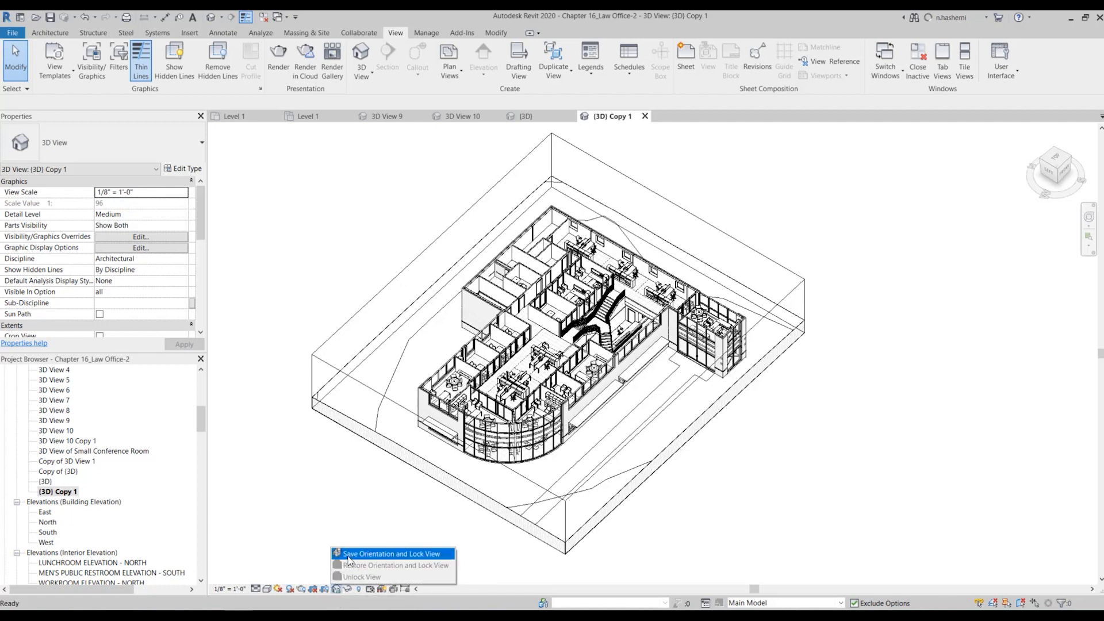
left_click(351, 554)
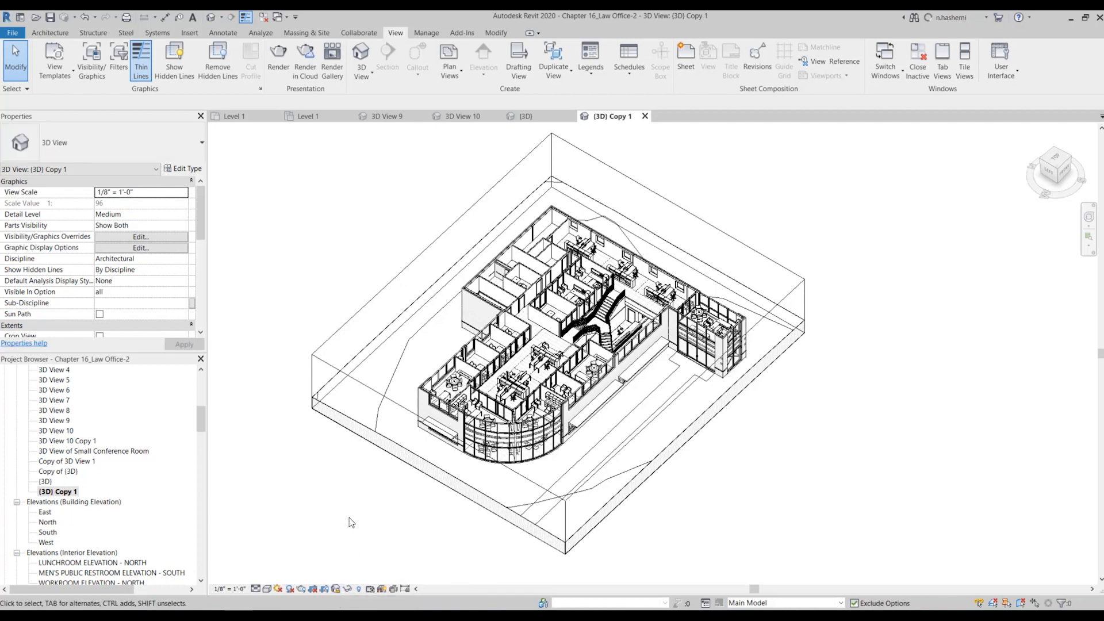
left_click(267, 588)
left_click(299, 554)
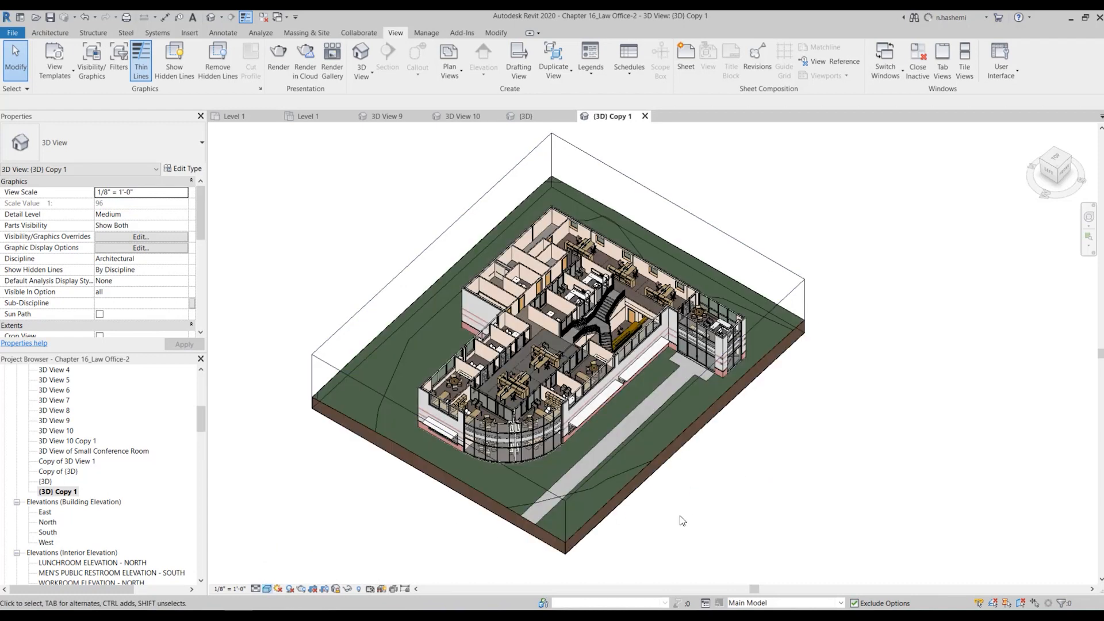
Open the rendering settings for the copied view, keep the Exterior: Sun only scheme and choose the Sunlight from Top Left sun preset
scroll(534, 389, "up", 2)
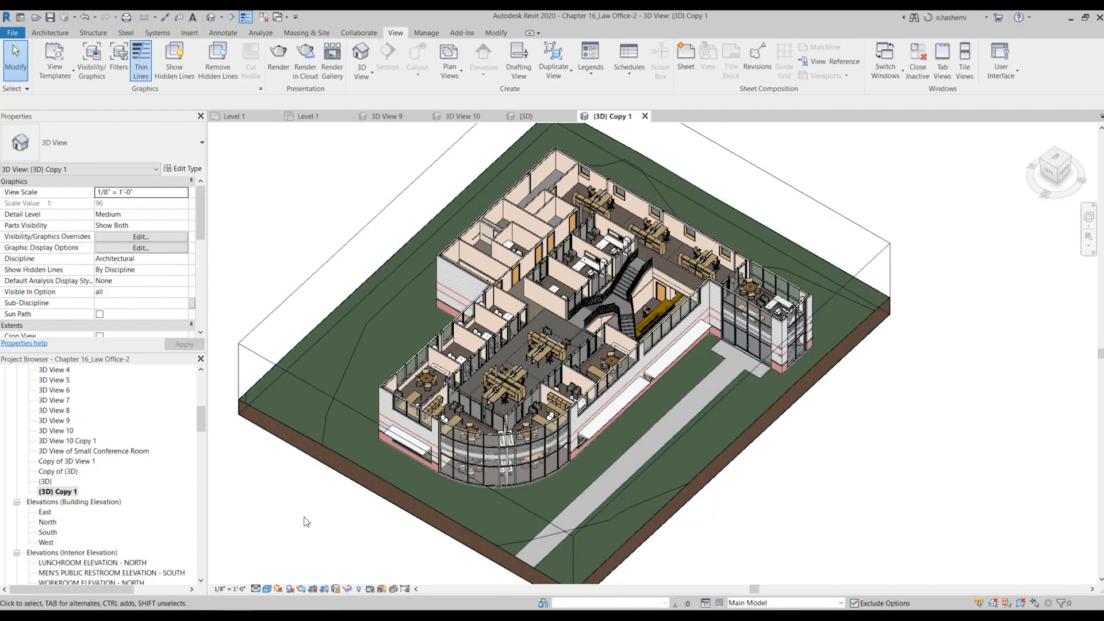
left_click(301, 590)
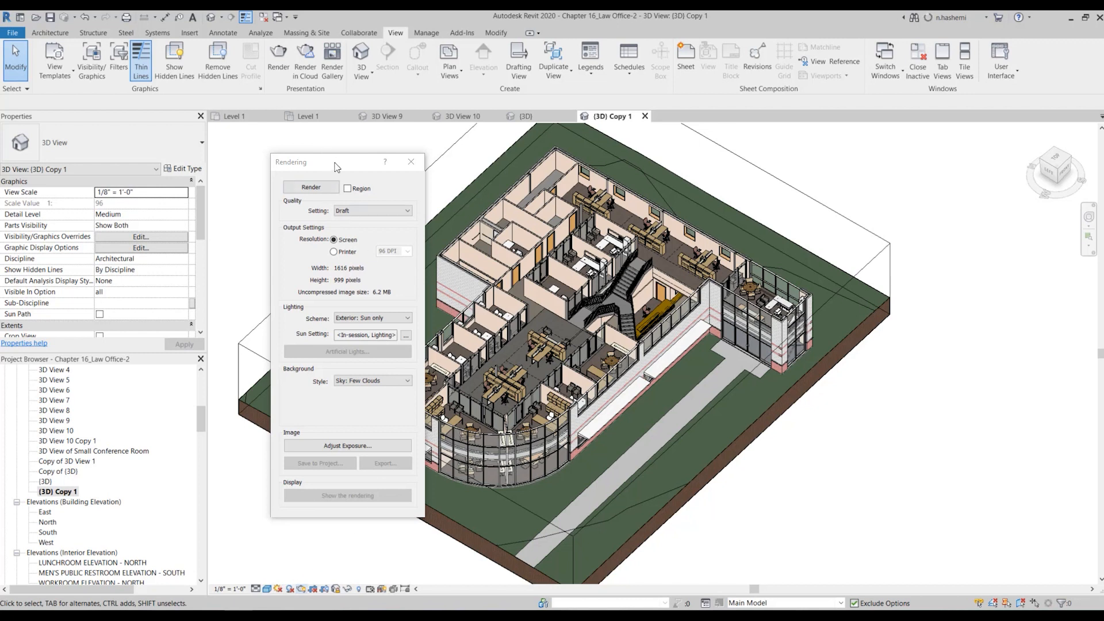
mouse_move(337, 167)
left_mouse_down()
mouse_move(376, 156)
mouse_move(322, 155)
left_mouse_up()
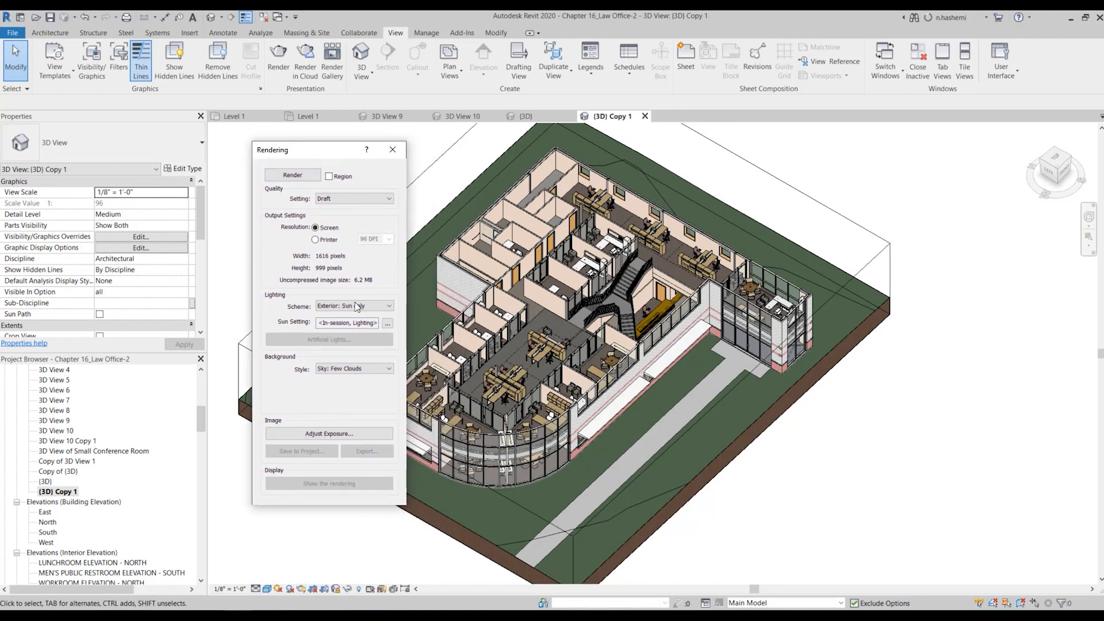
left_click(369, 307)
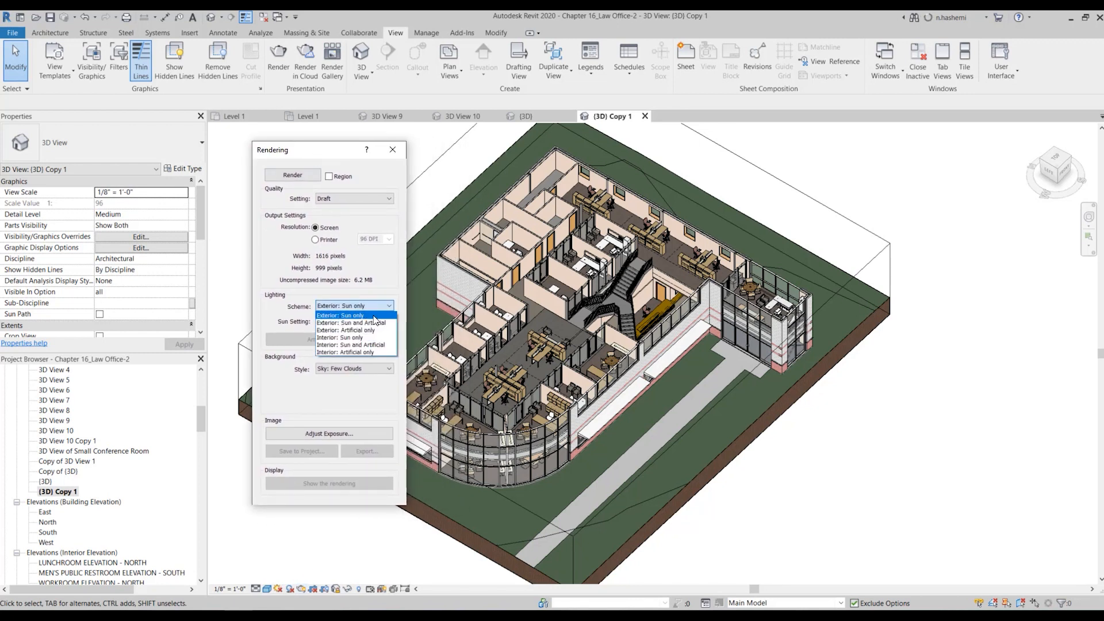
left_click(392, 305)
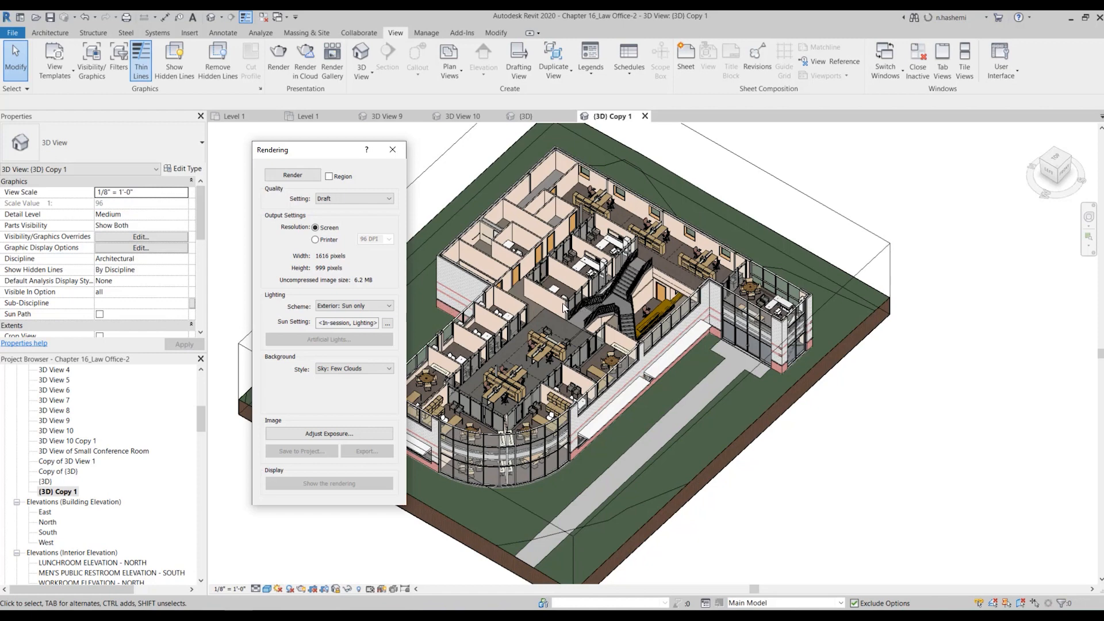
left_click(387, 324)
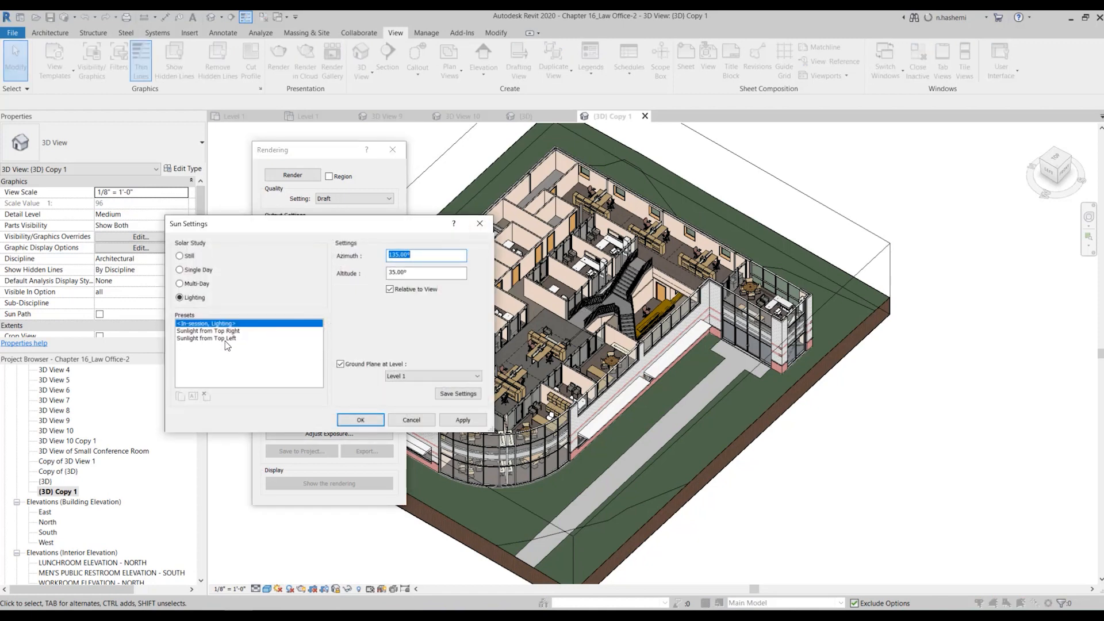
left_click(197, 340)
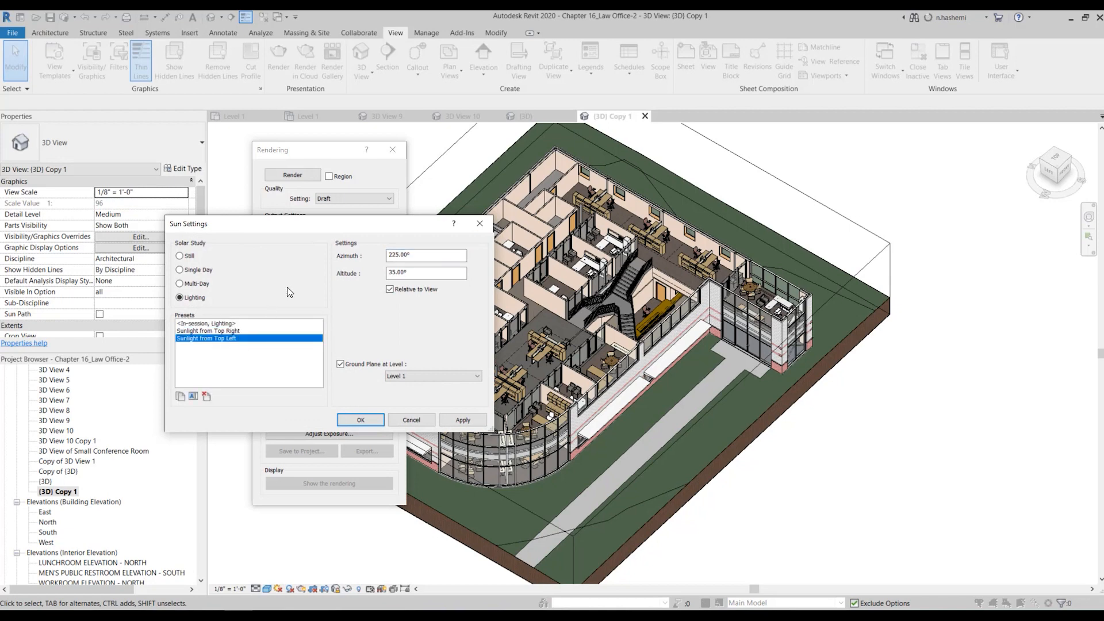
left_click(371, 420)
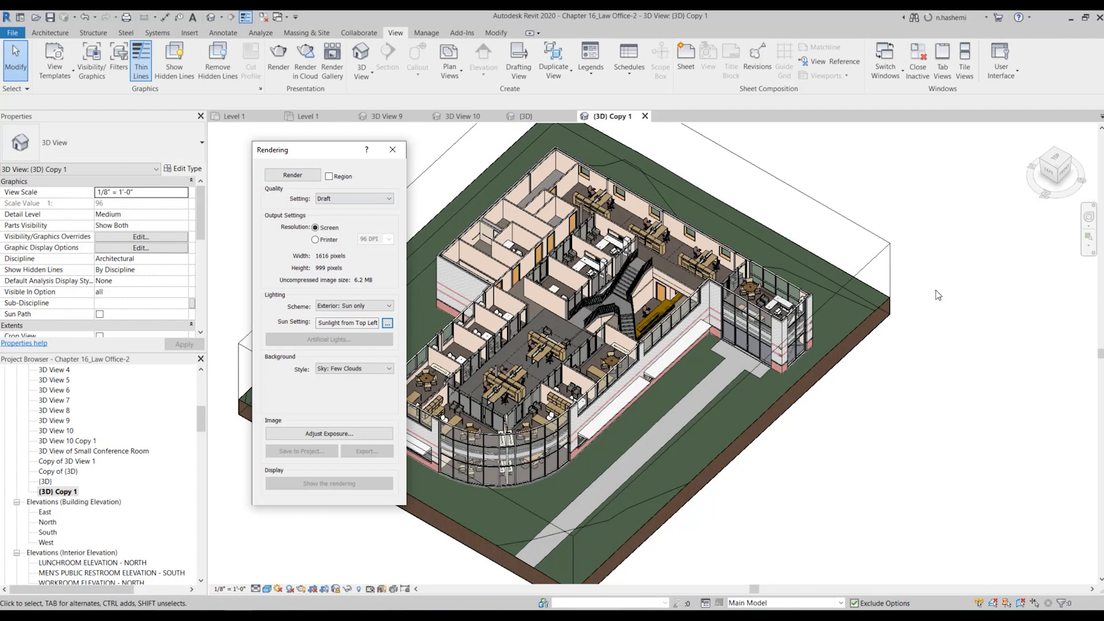
Set the rendering background style to Color and make the background white
left_click(368, 371)
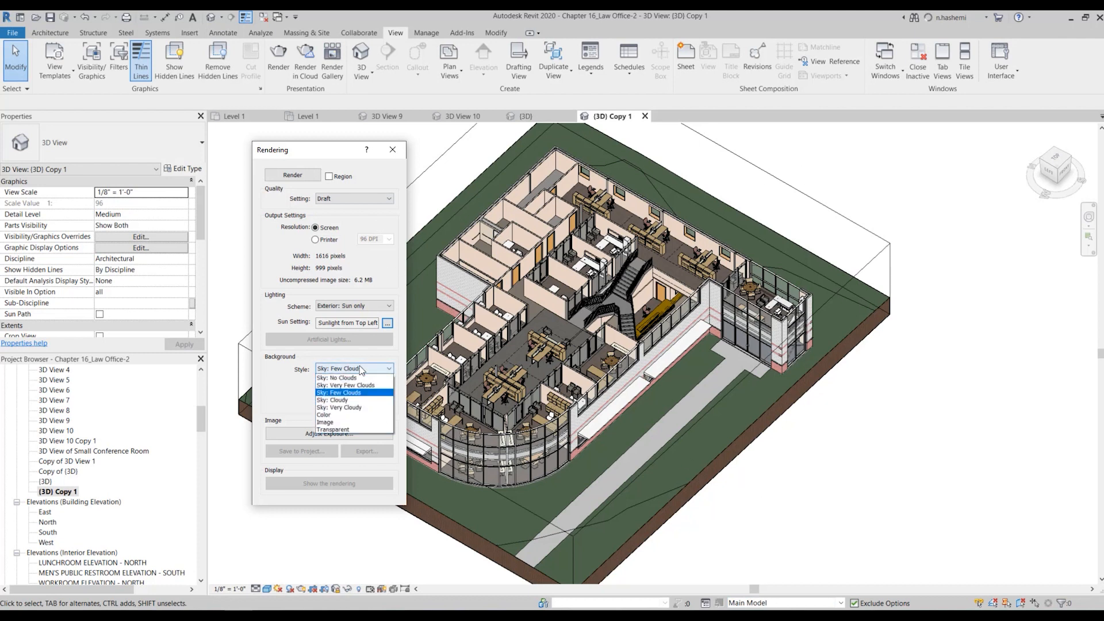
left_click(325, 415)
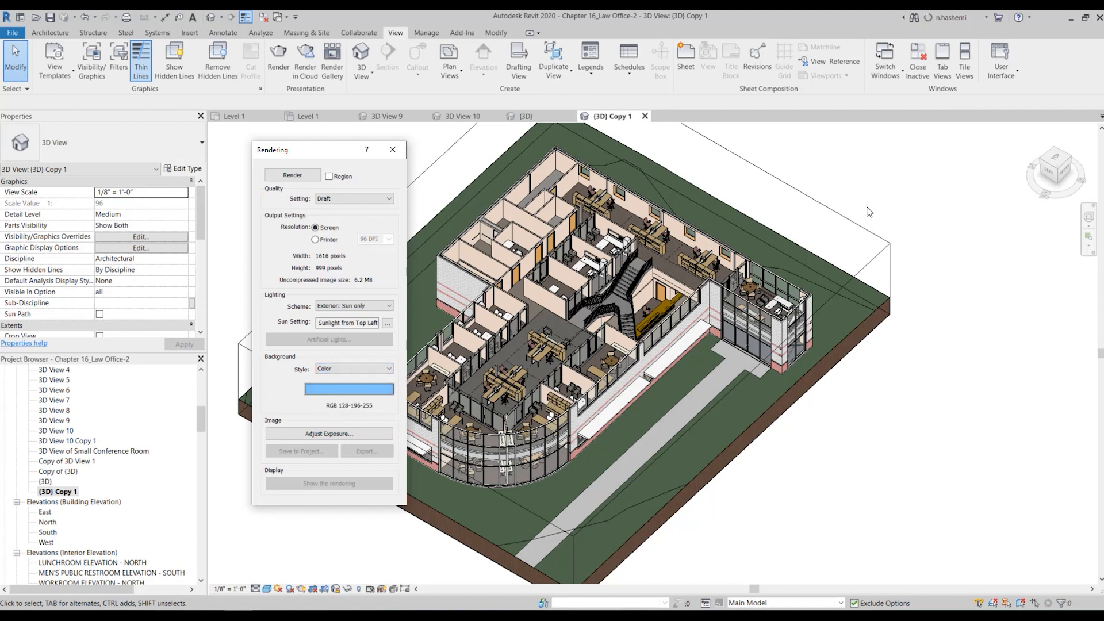
left_click(362, 390)
left_click(314, 338)
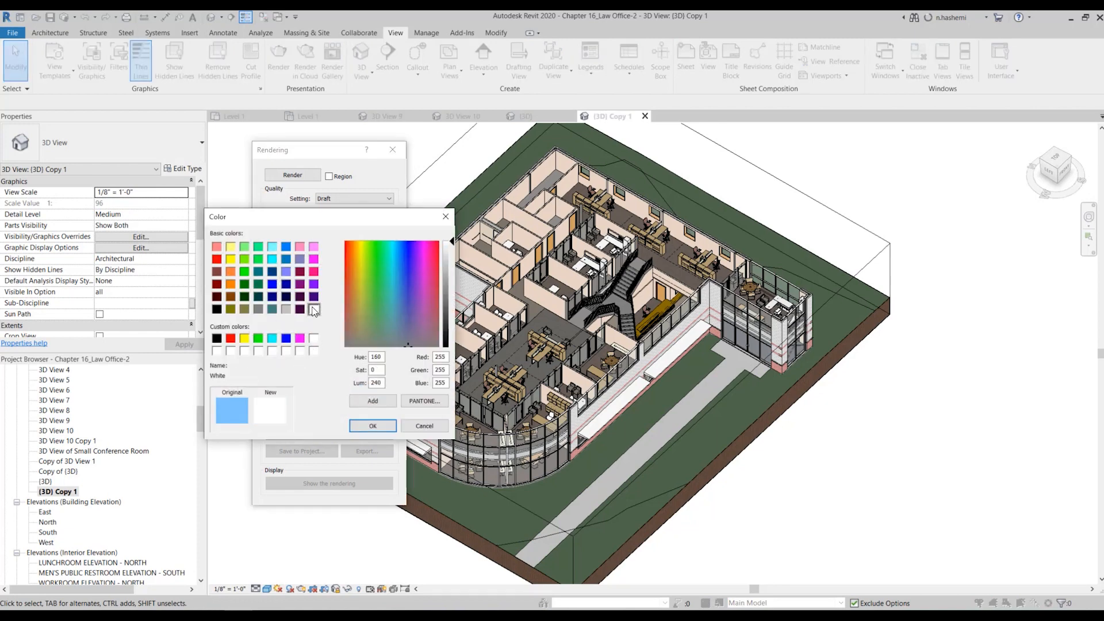
left_click(371, 426)
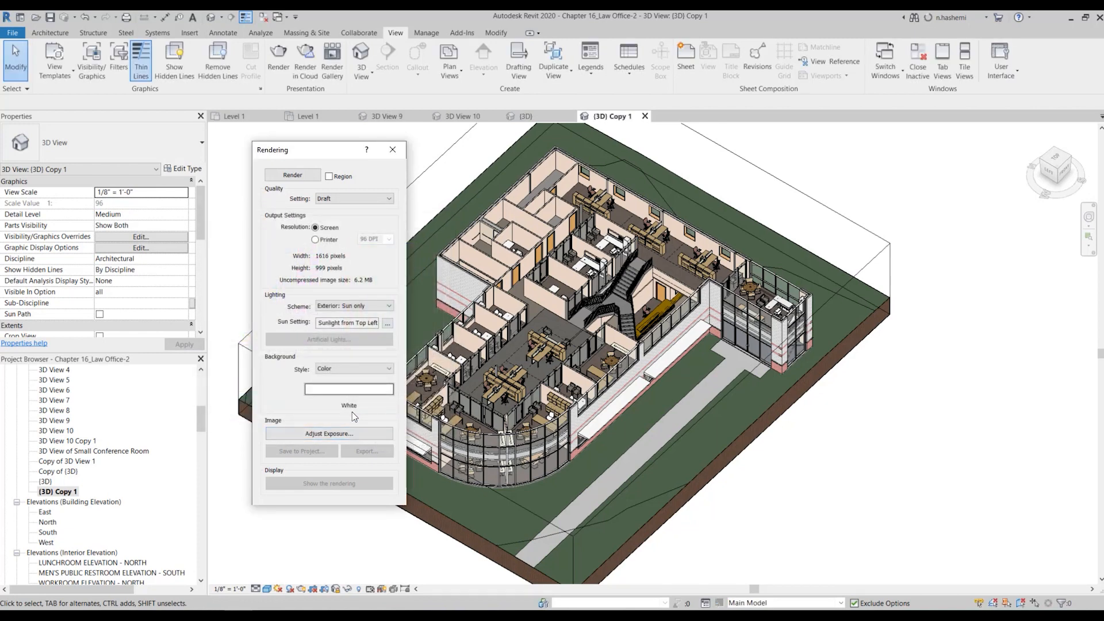